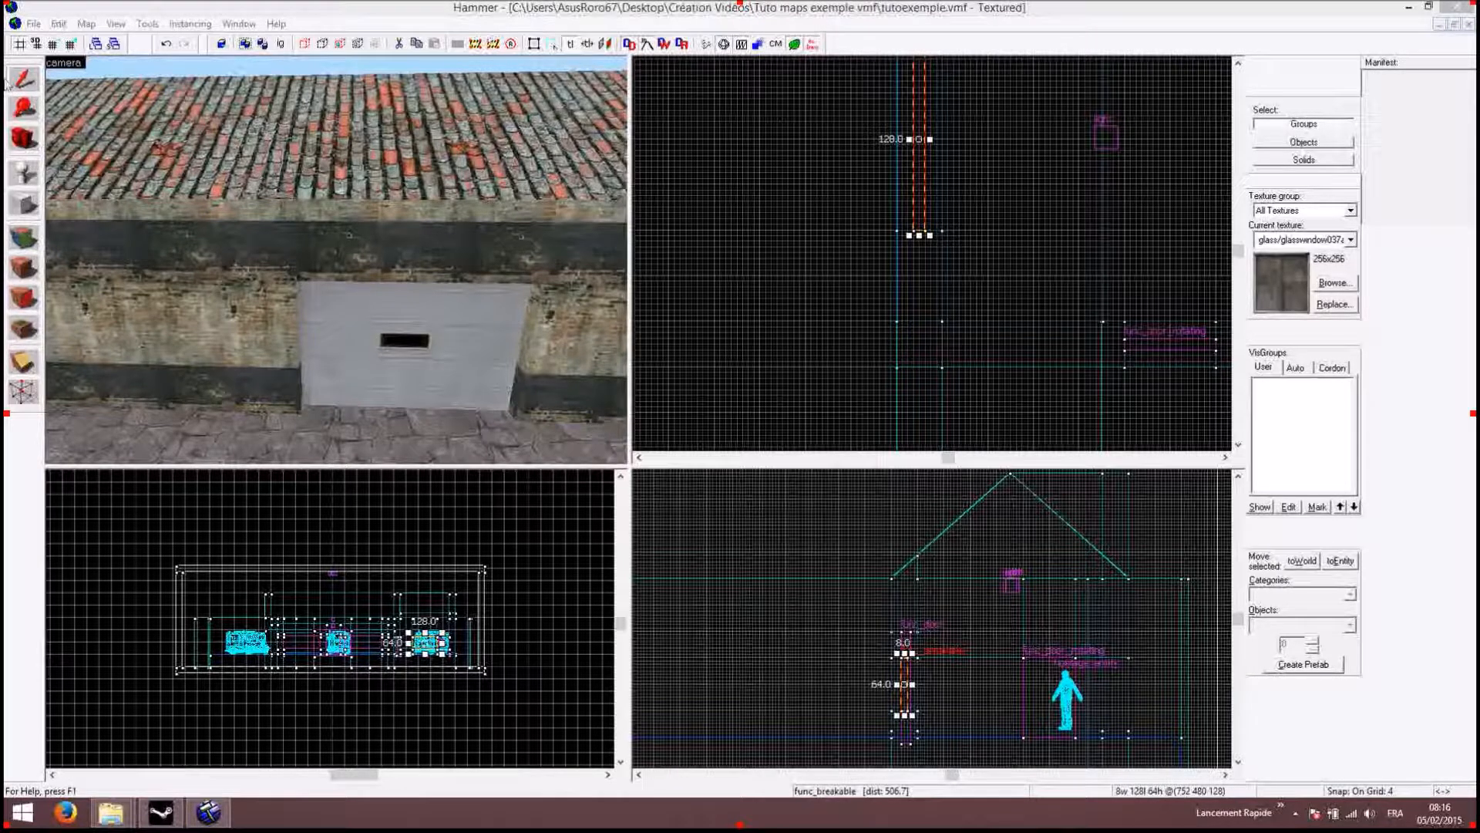
# Step: Find the decals/bombsite_a texture with the filter "bomb" and apply it as a decal on the tiled room's floor
pyautogui.click(673, 199)
pyautogui.press('Left')
pyautogui.press('Up')
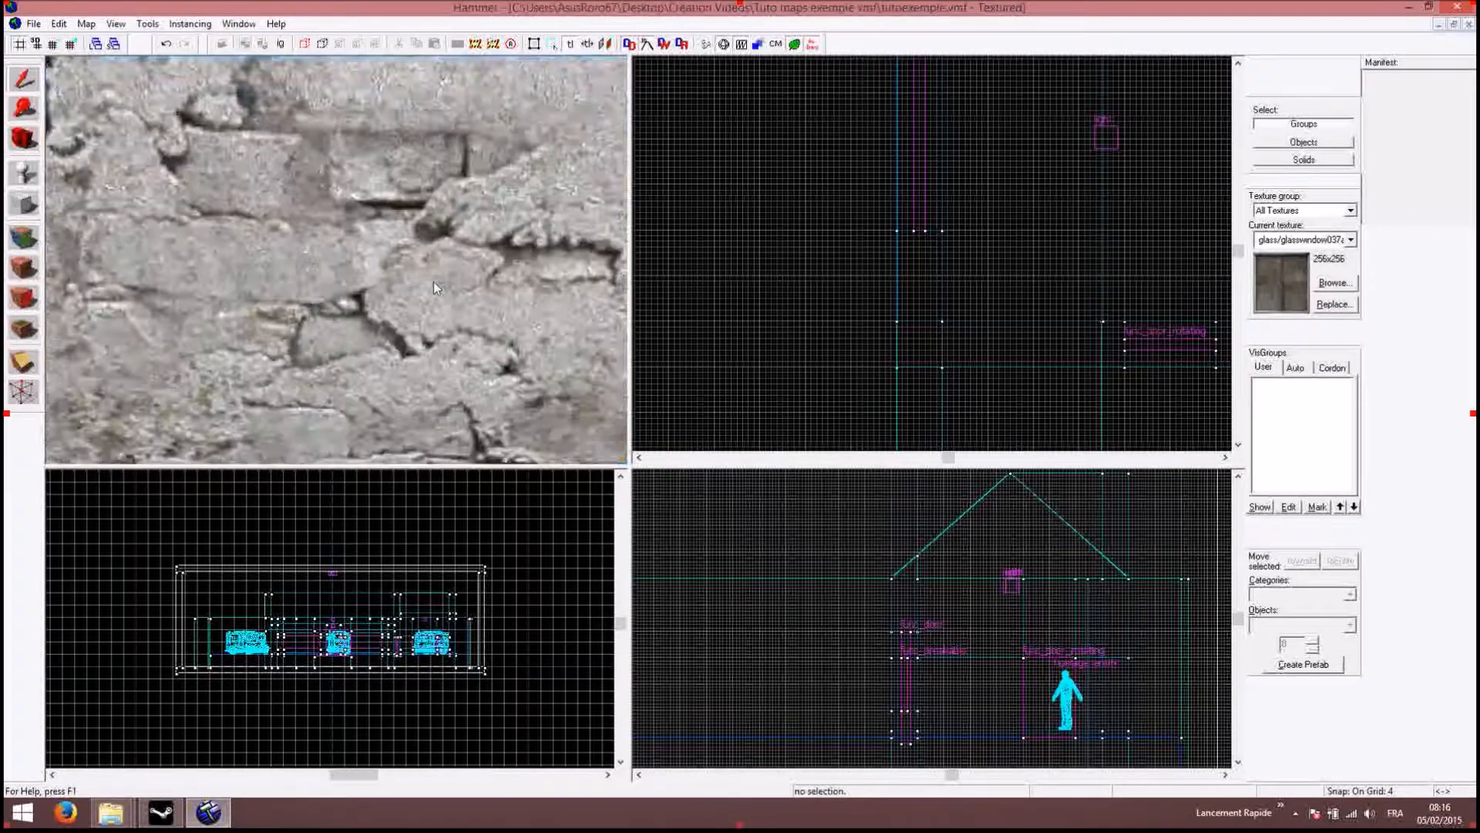
pyautogui.press('Up')
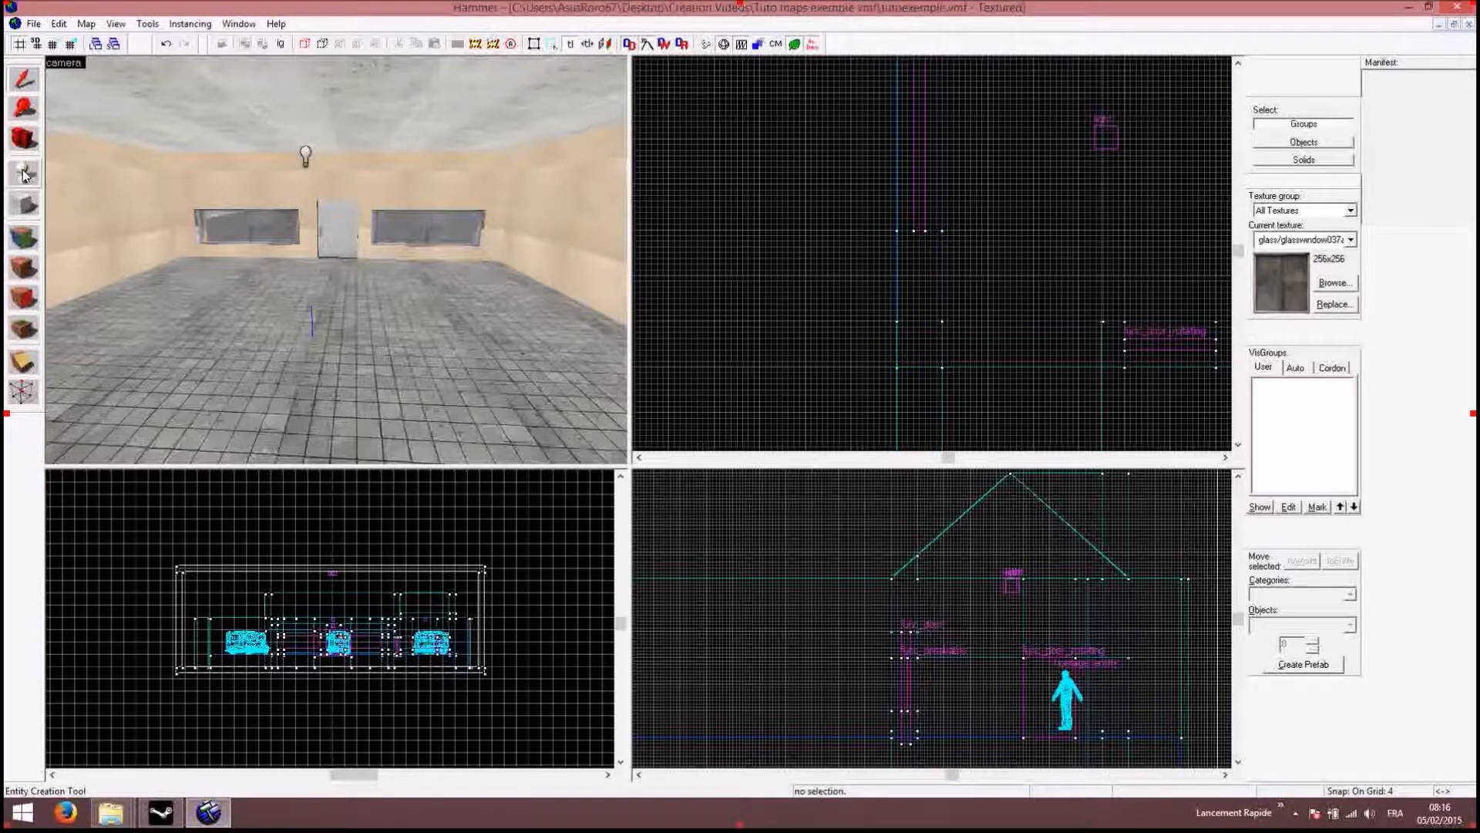
pyautogui.click(25, 239)
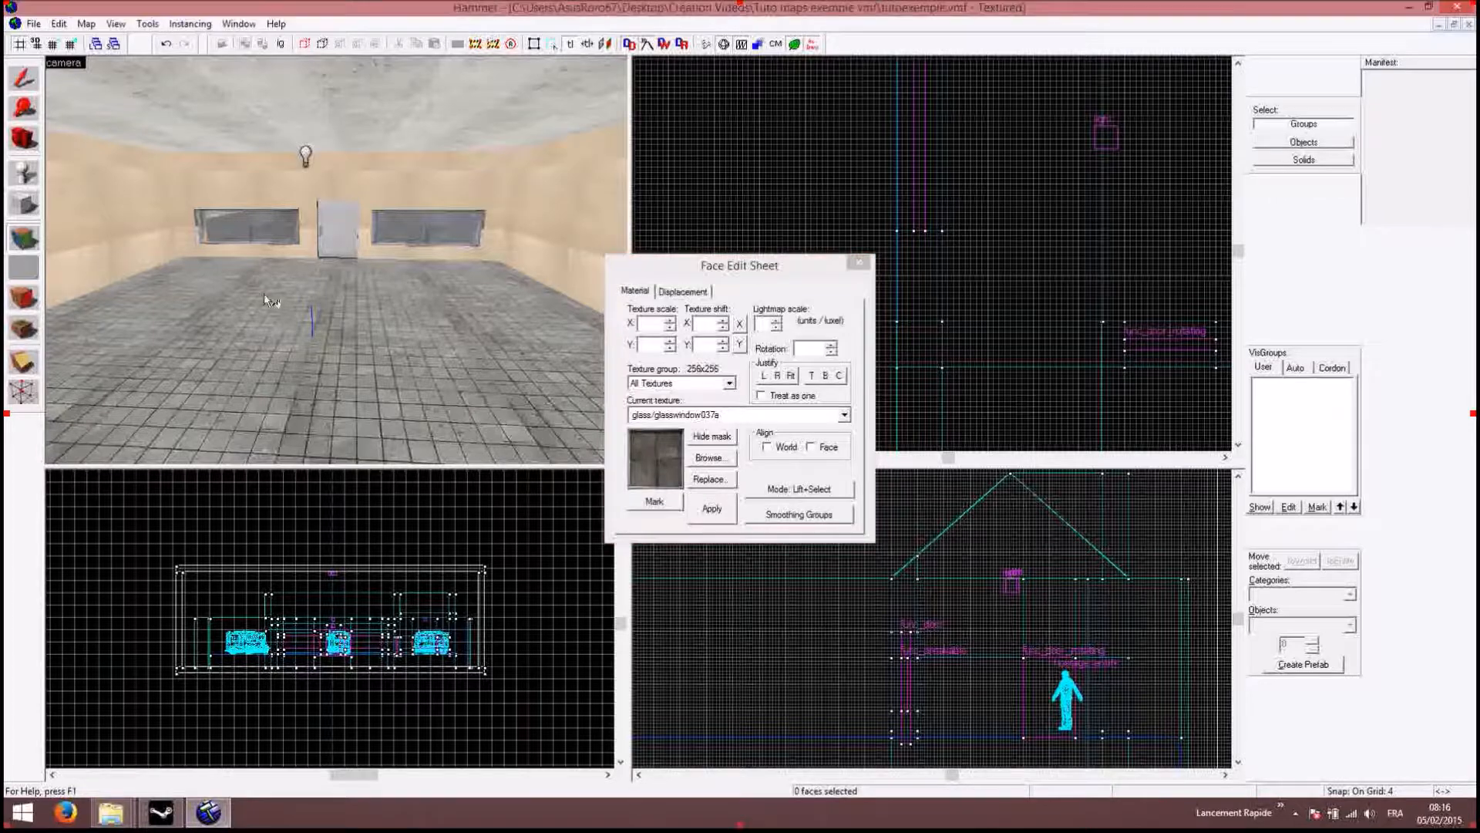
pyautogui.click(856, 263)
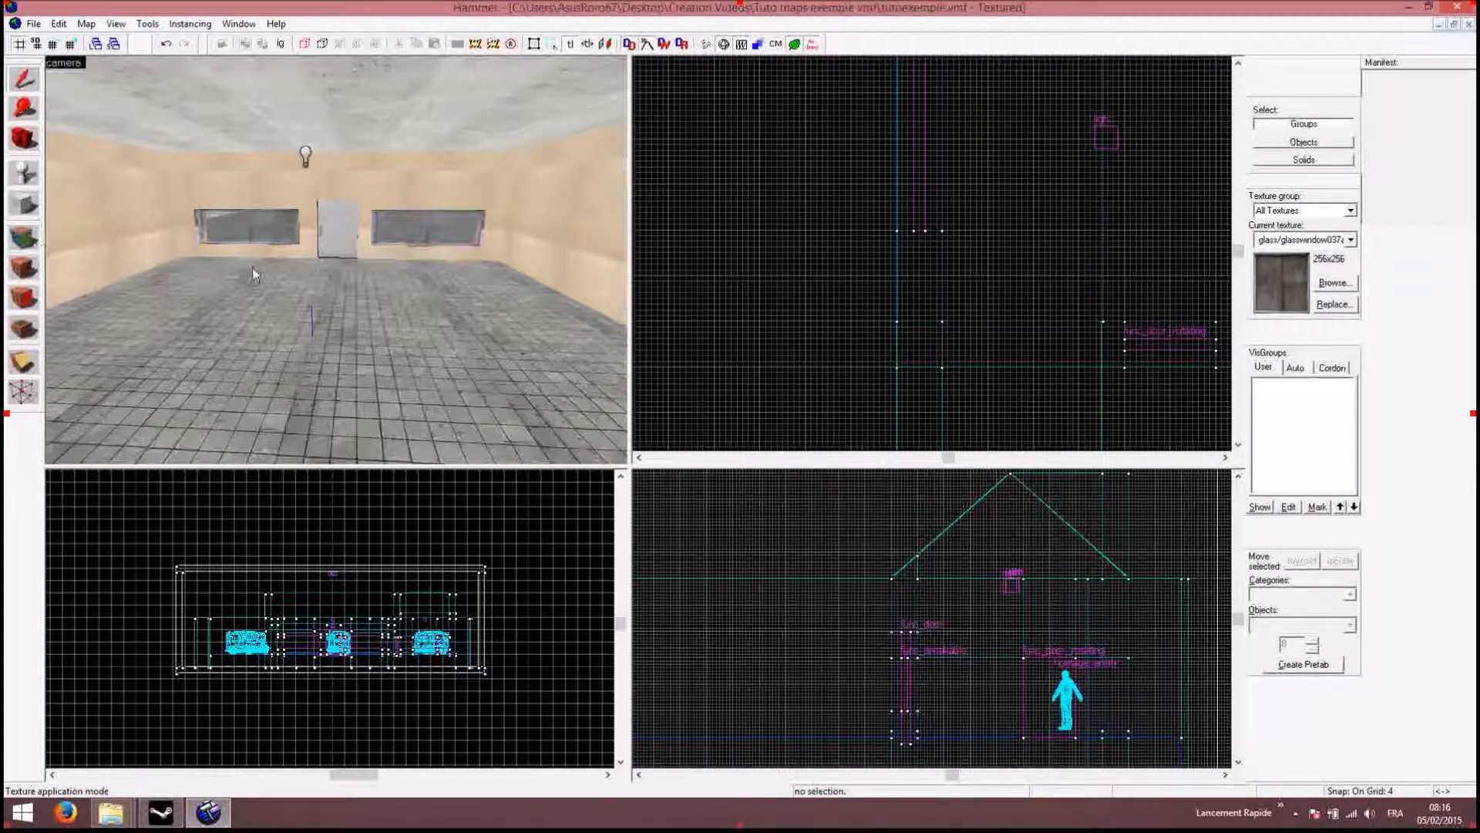
pyautogui.click(1335, 282)
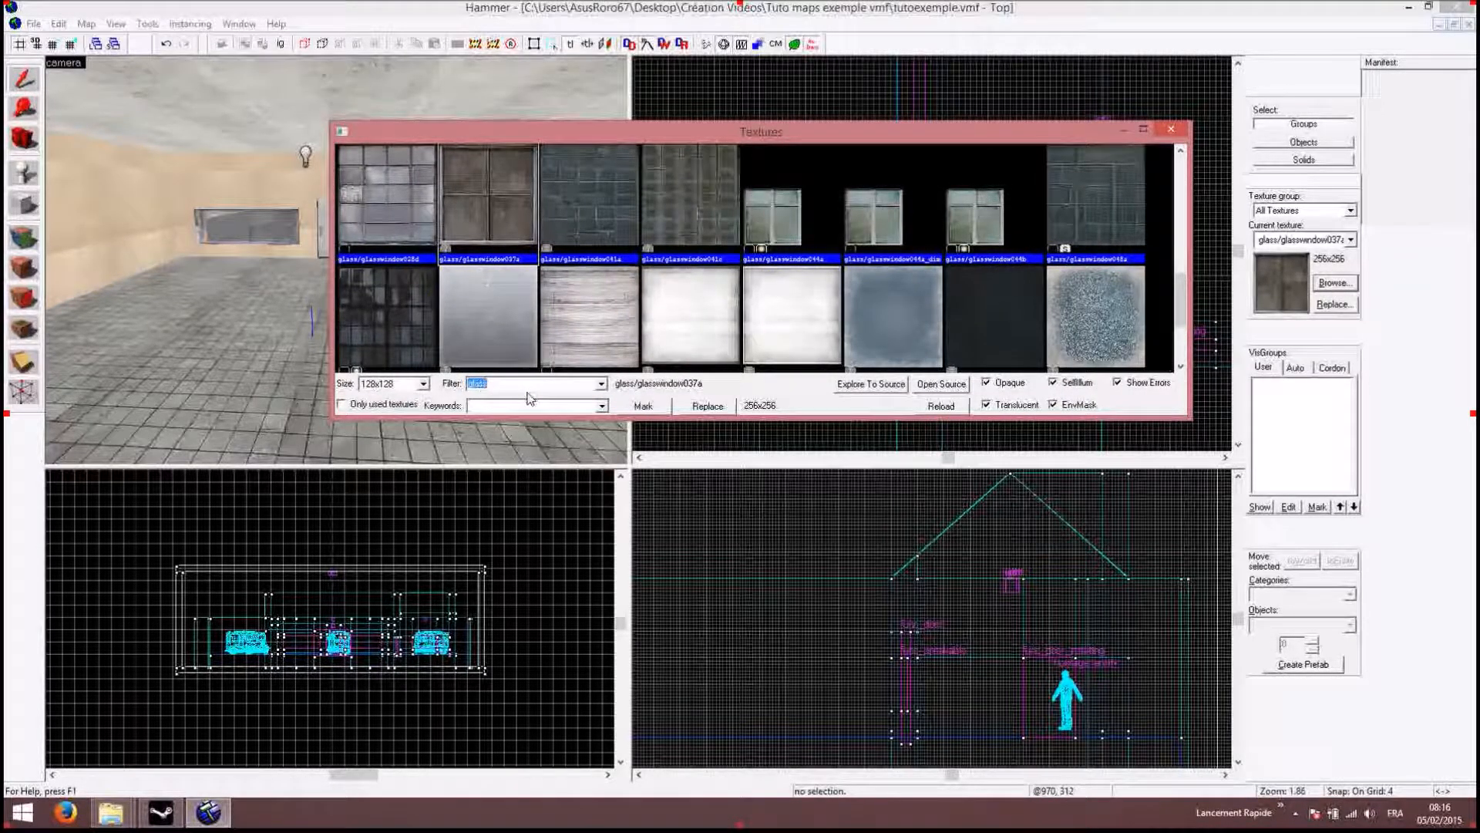
pyautogui.write('bombe')
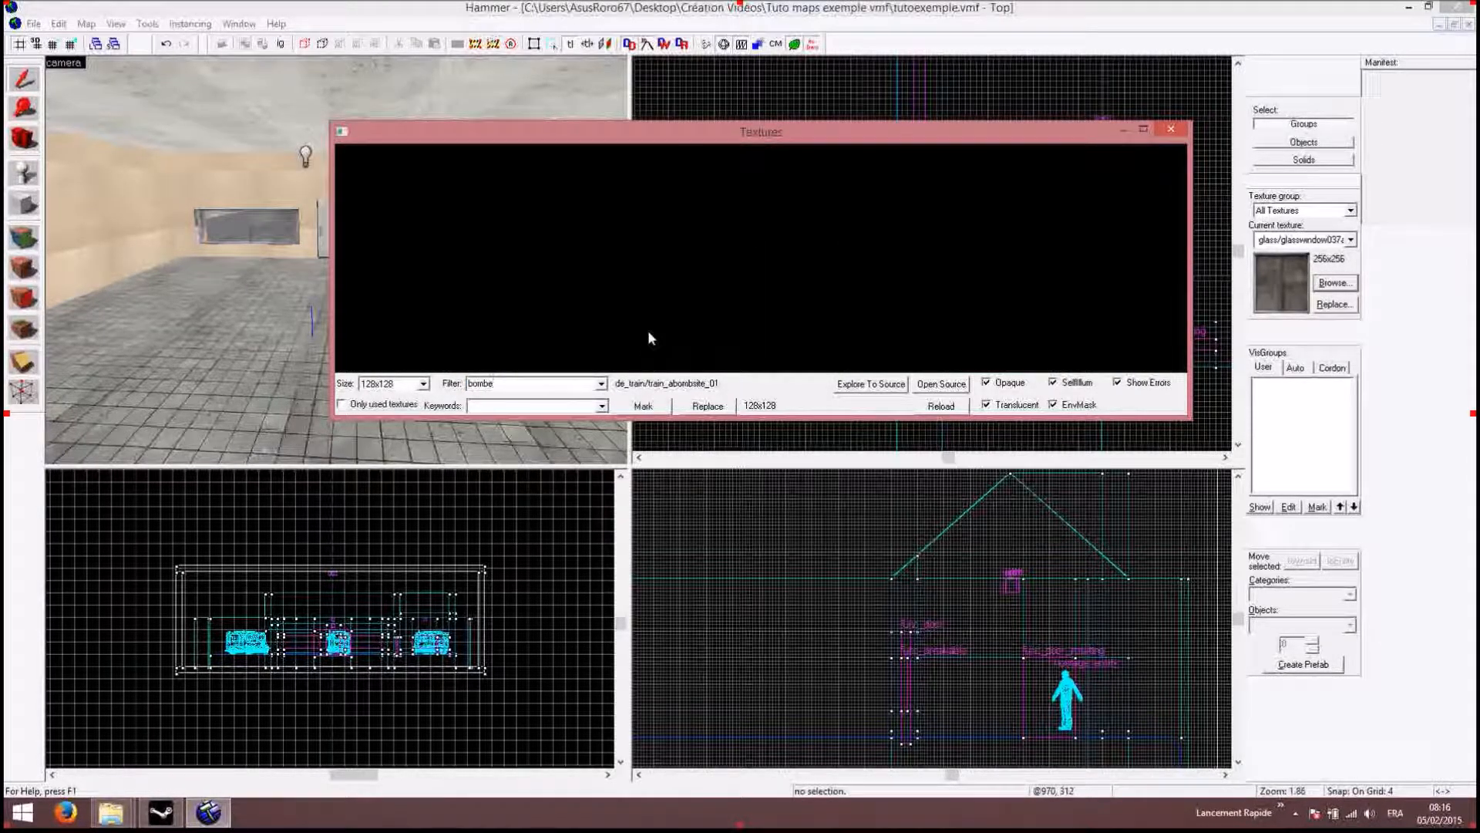
pyautogui.press('BackSpace')
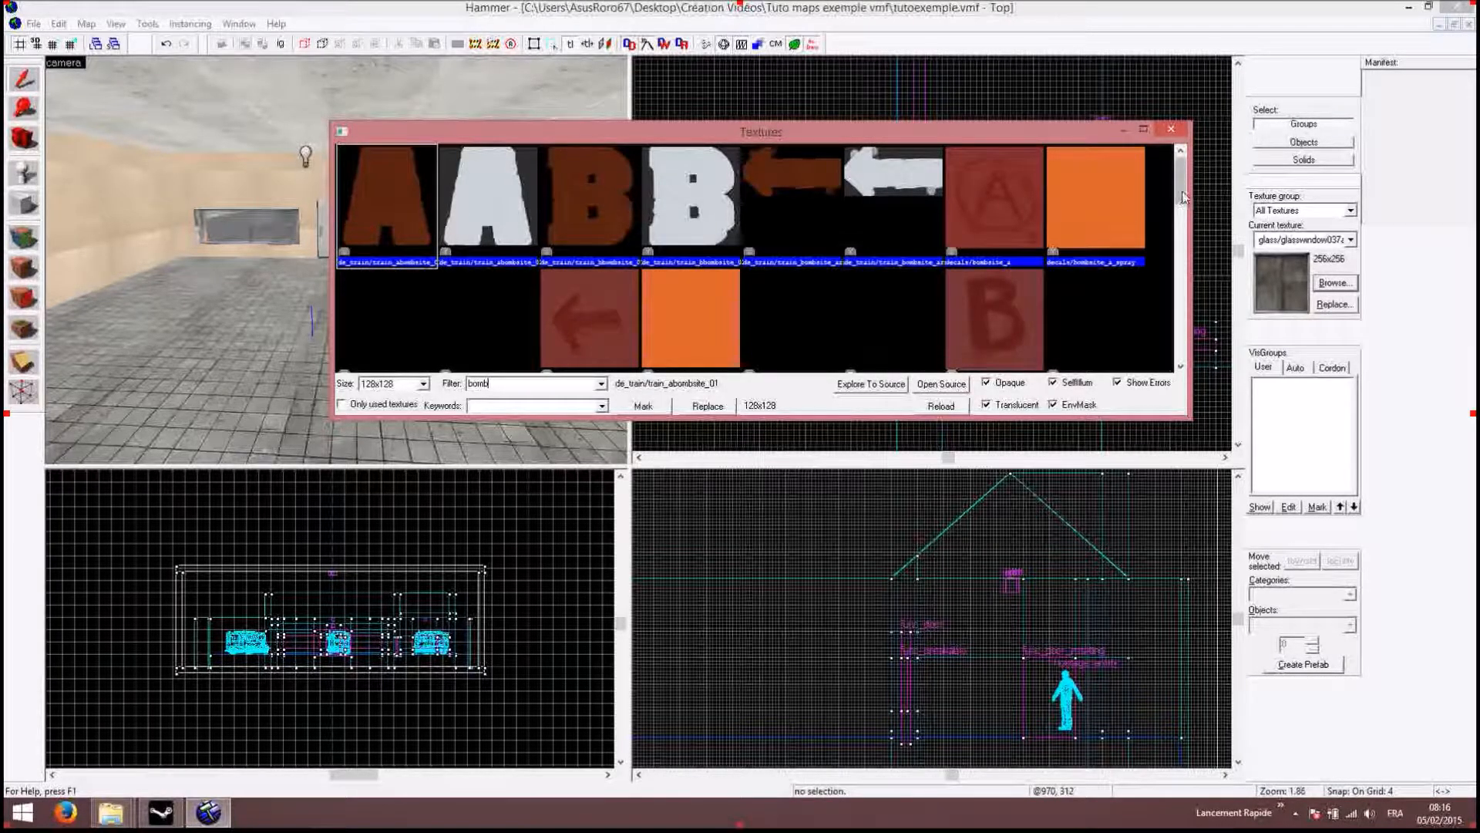
pyautogui.click(1012, 201)
pyautogui.doubleClick(1012, 201)
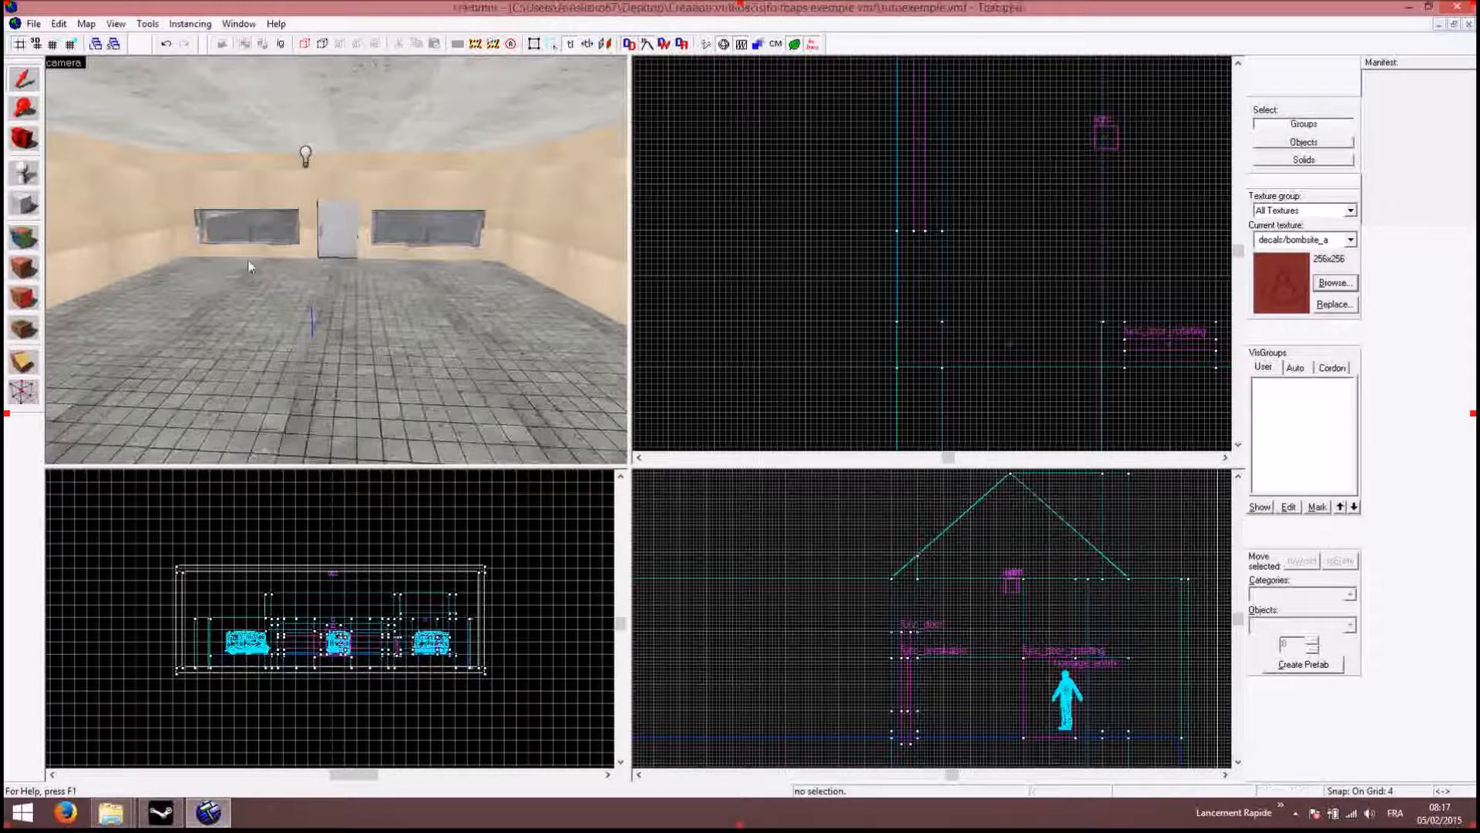
pyautogui.click(24, 303)
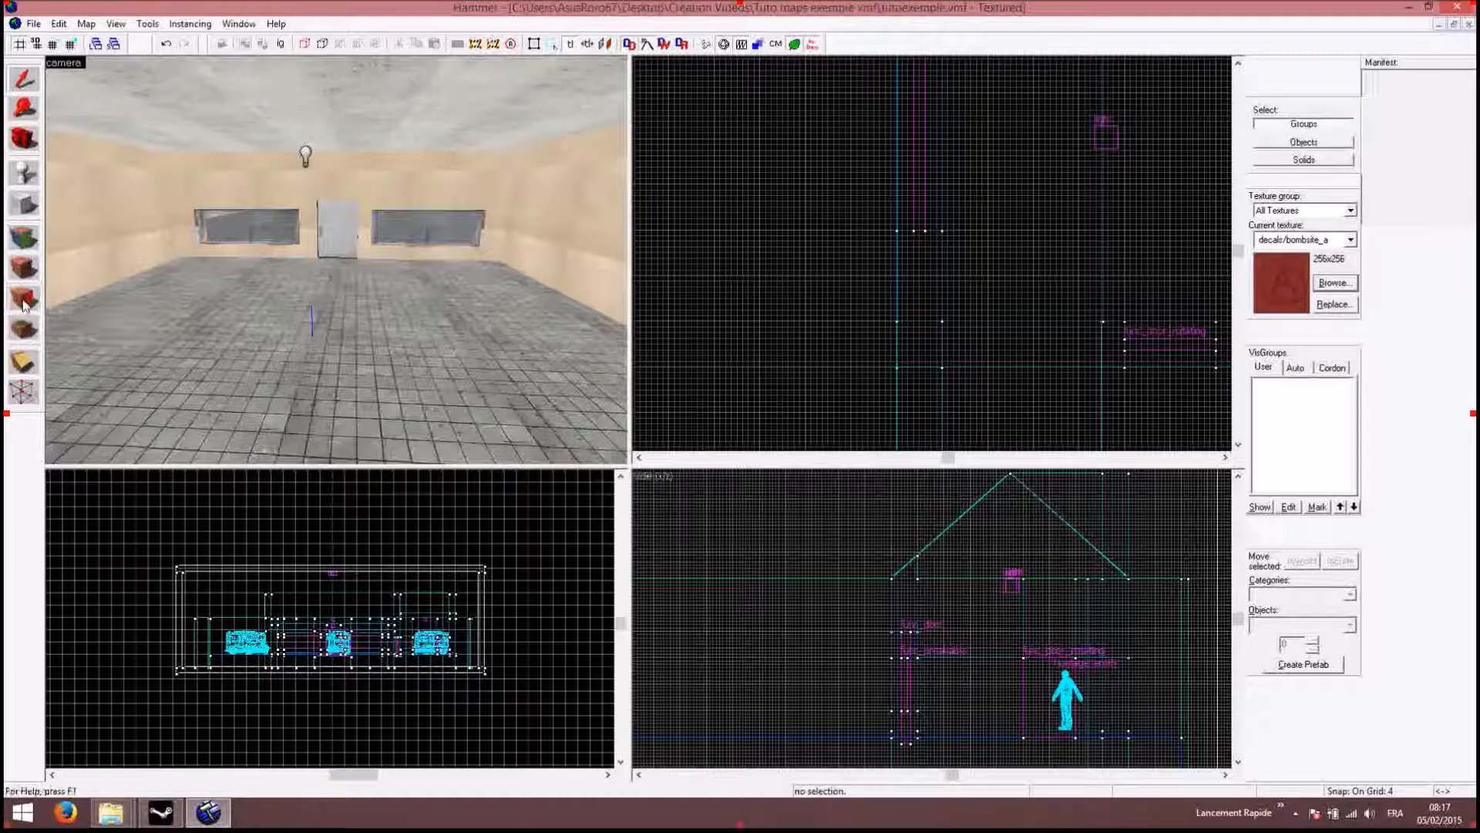
pyautogui.click(316, 345)
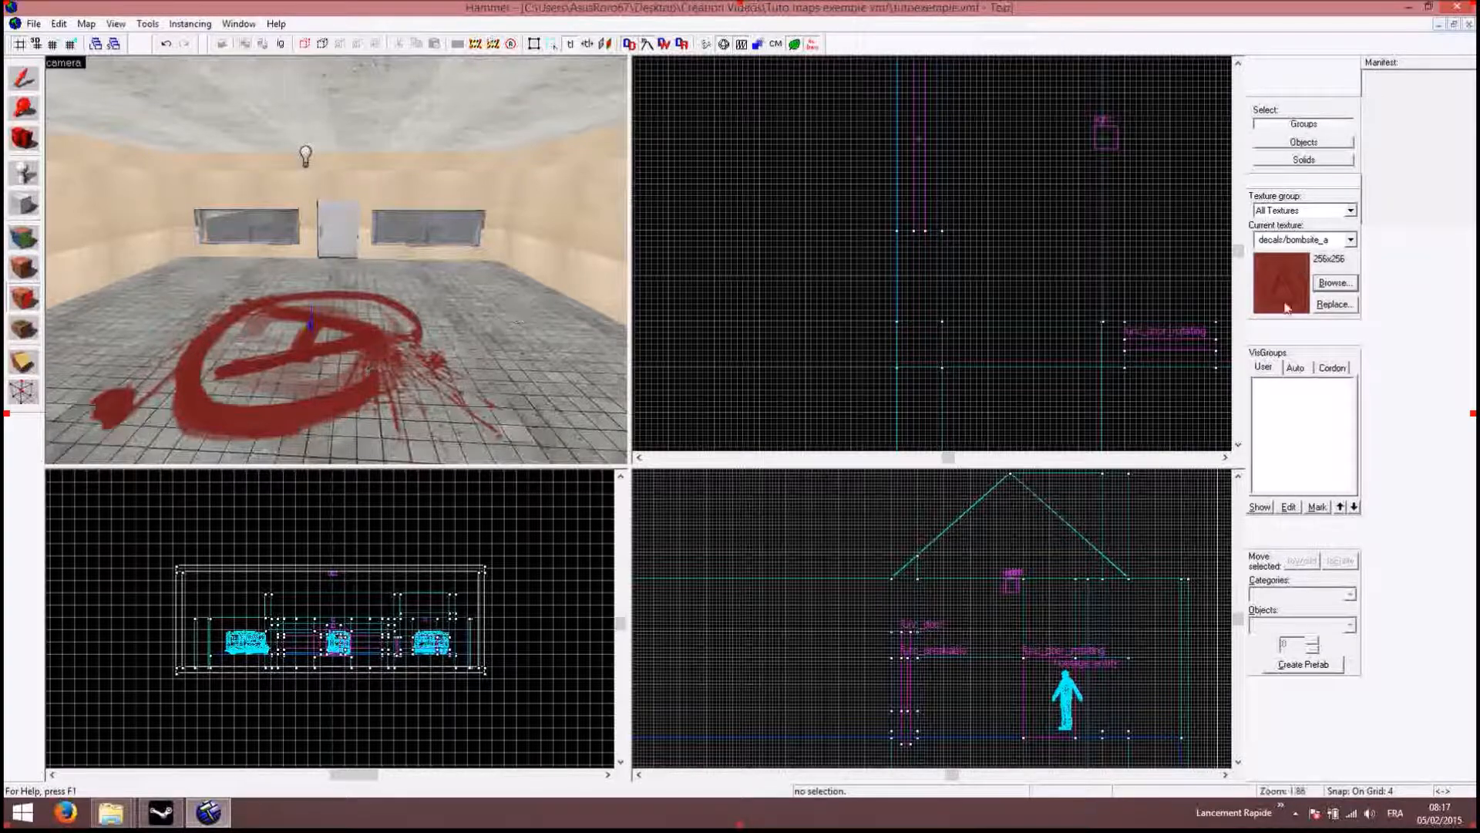
# Step: Prepare the Block tool and choose tools/toolstrigger as the current texture, filtering the textures by "trigger"
pyautogui.scroll(-6, 1103, 424)
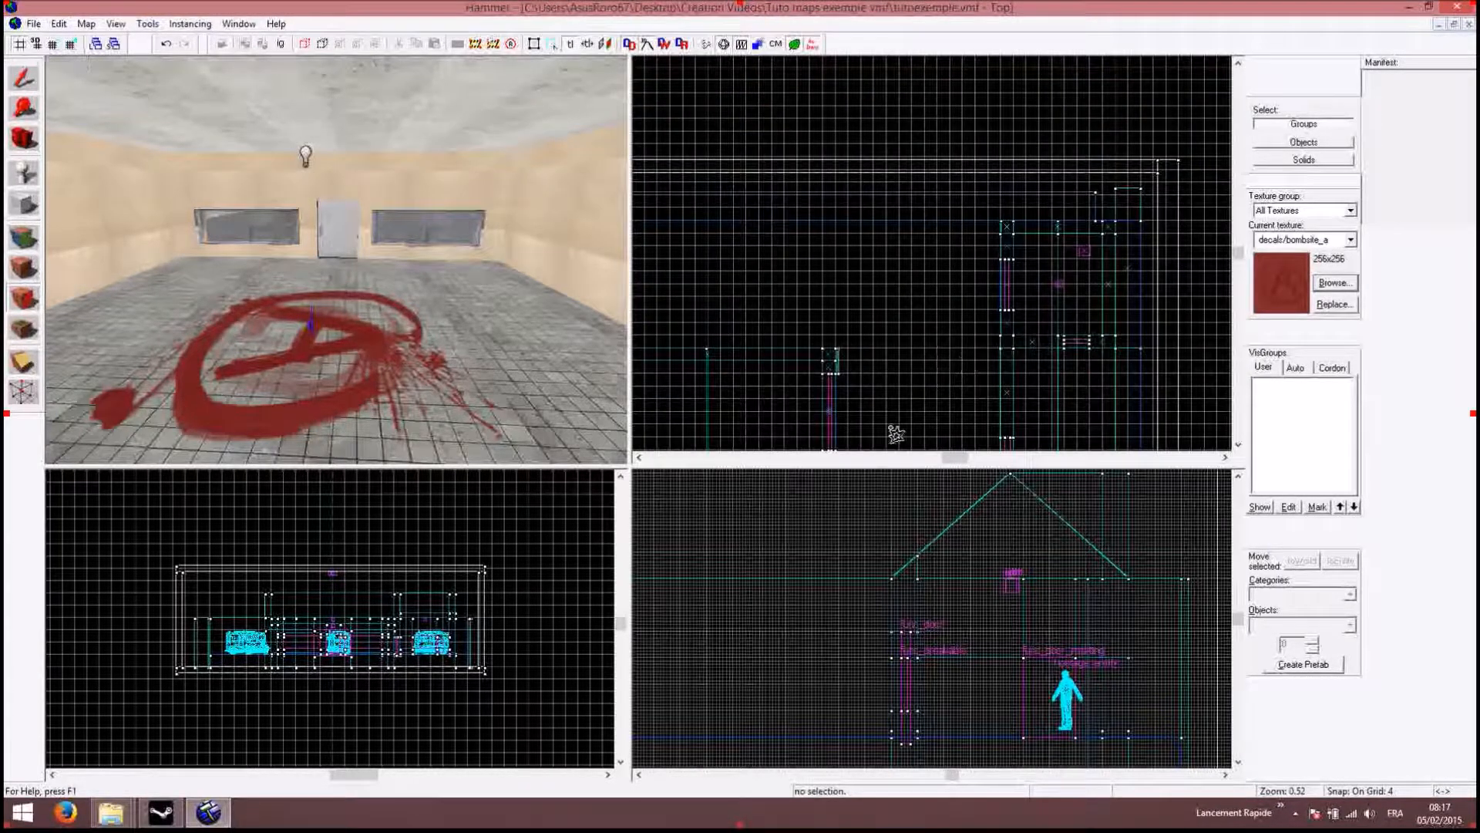
pyautogui.click(1239, 445)
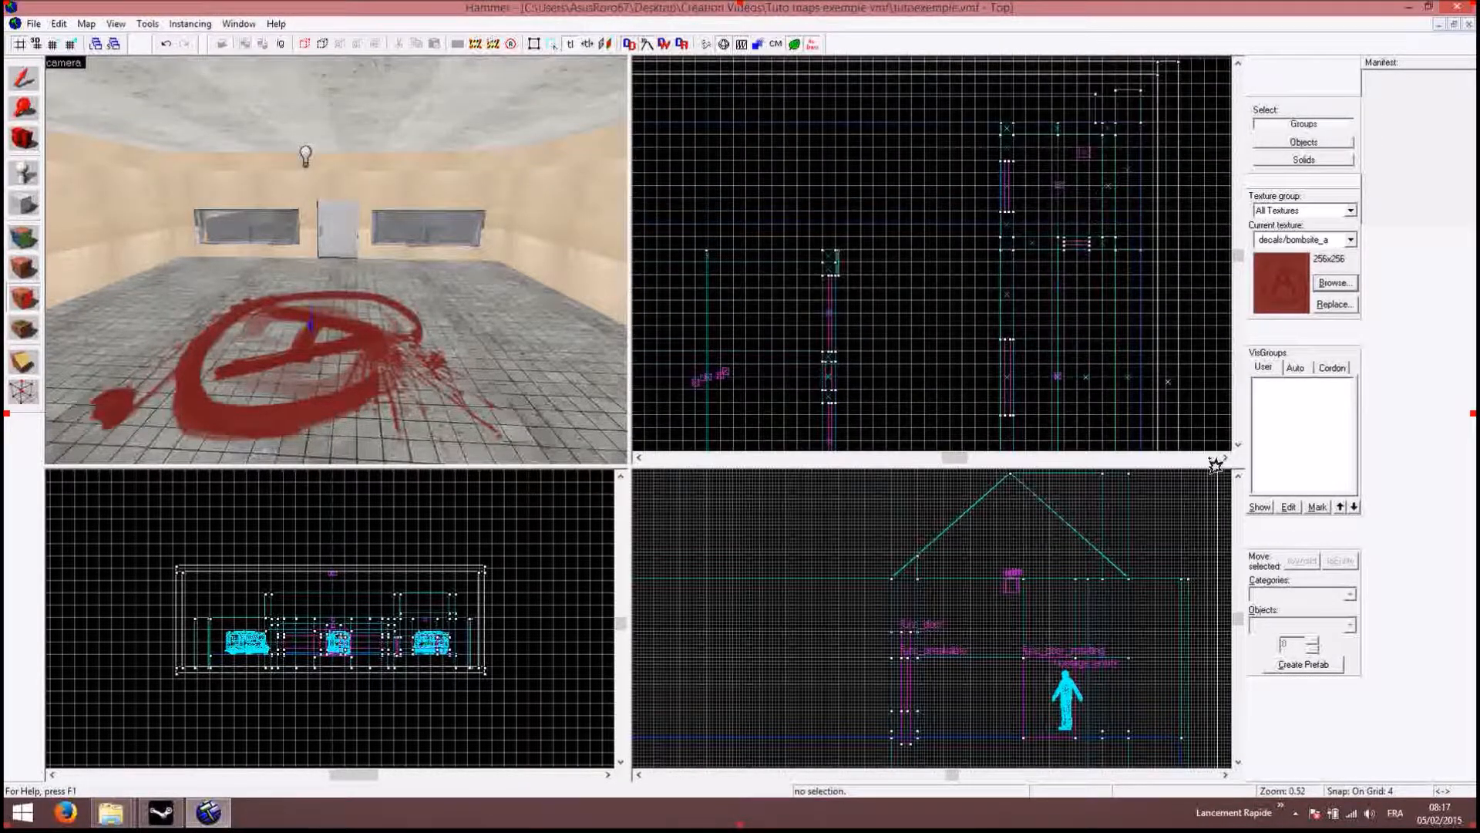
pyautogui.click(638, 458)
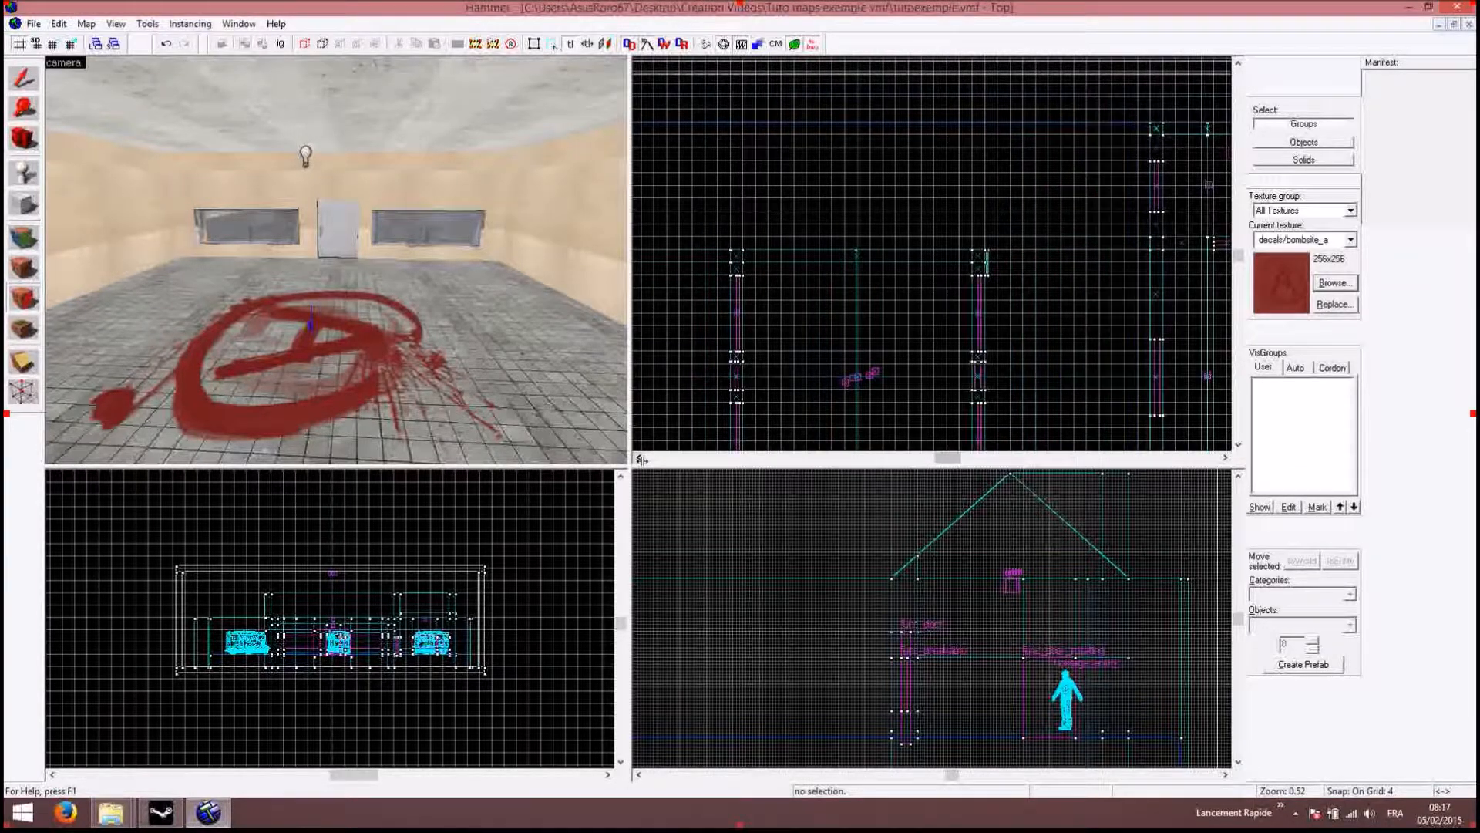
pyautogui.click(1239, 446)
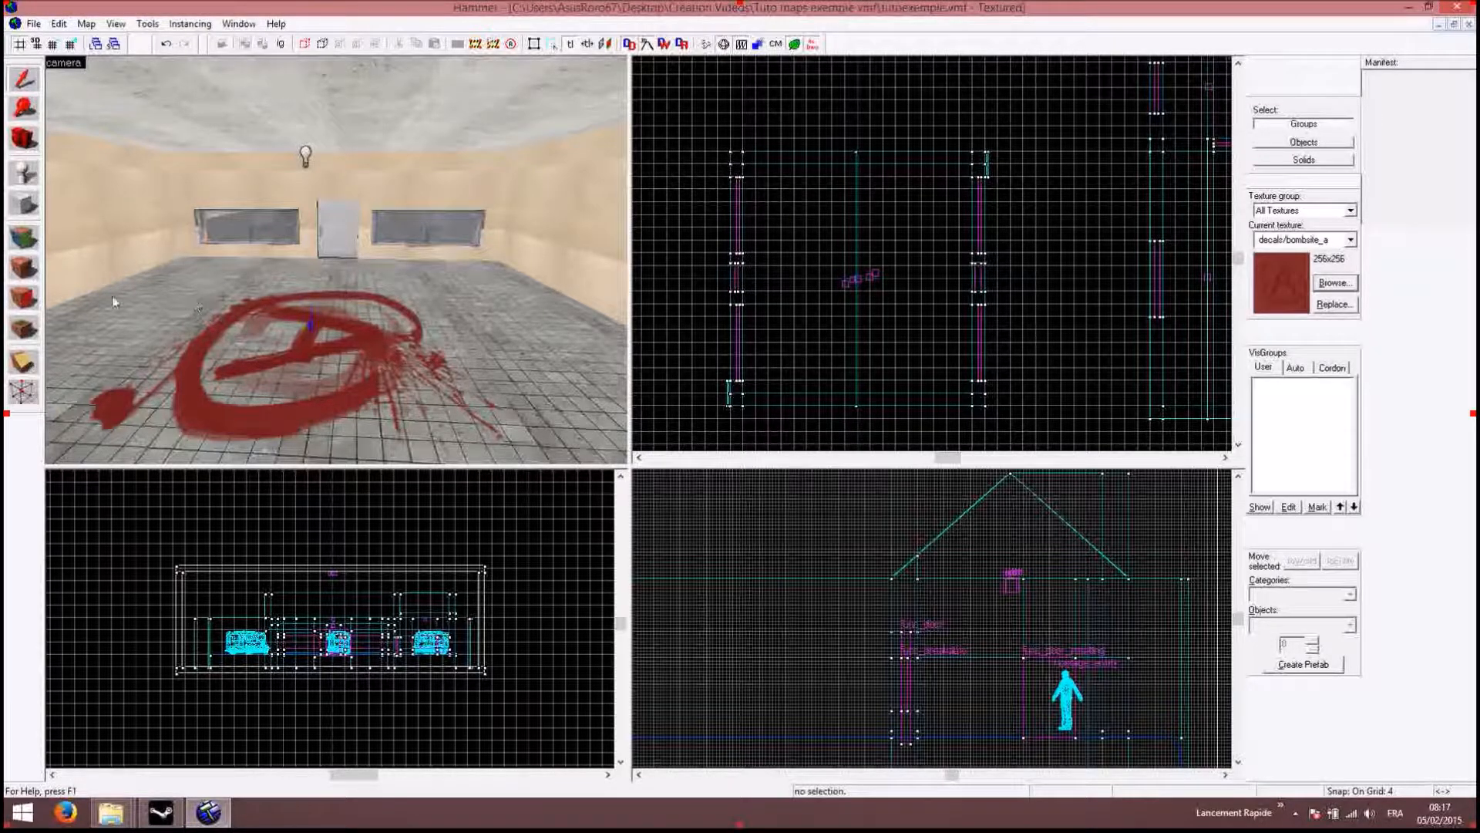
pyautogui.click(21, 205)
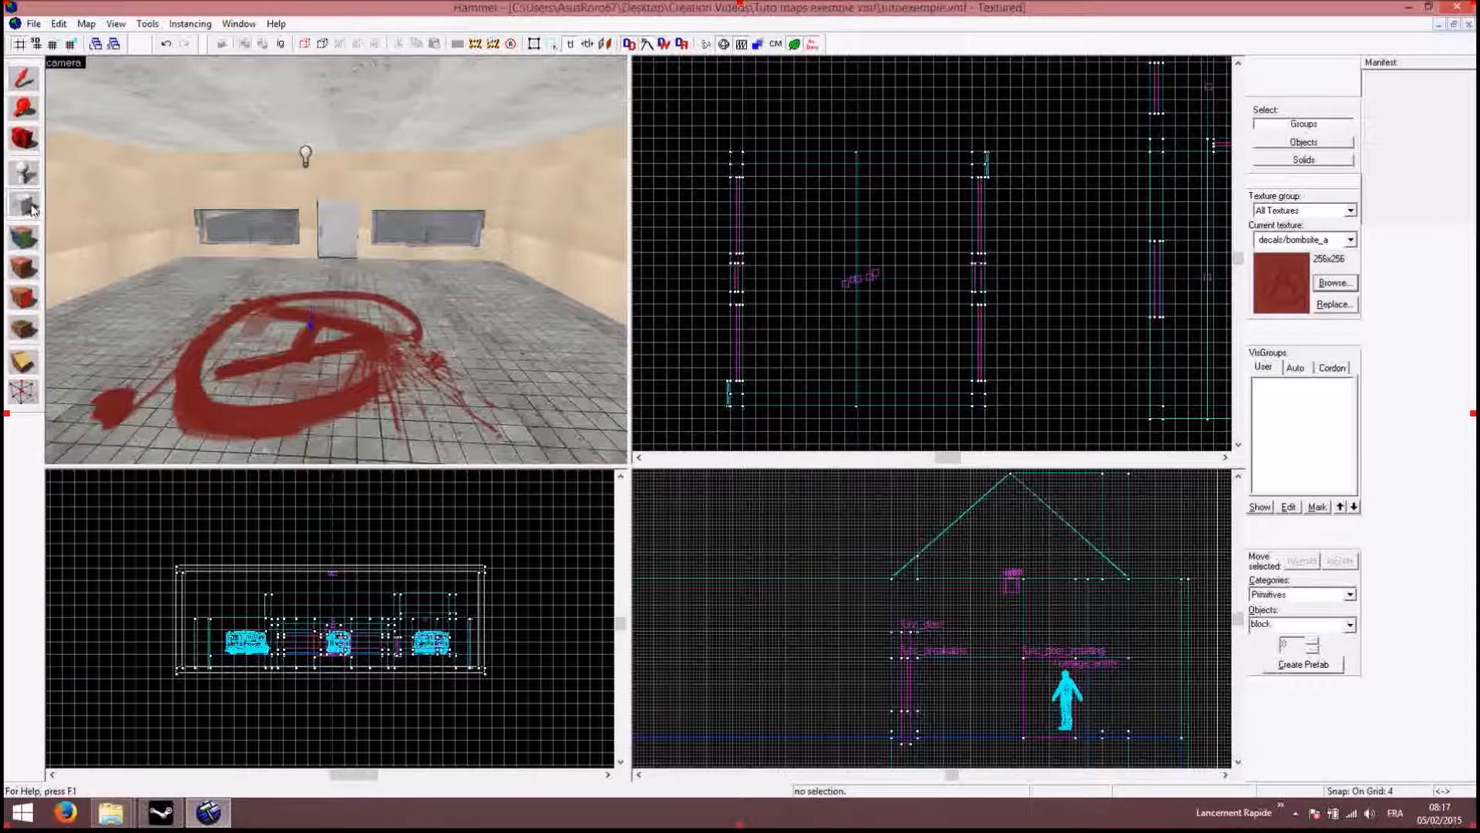
pyautogui.click(1334, 283)
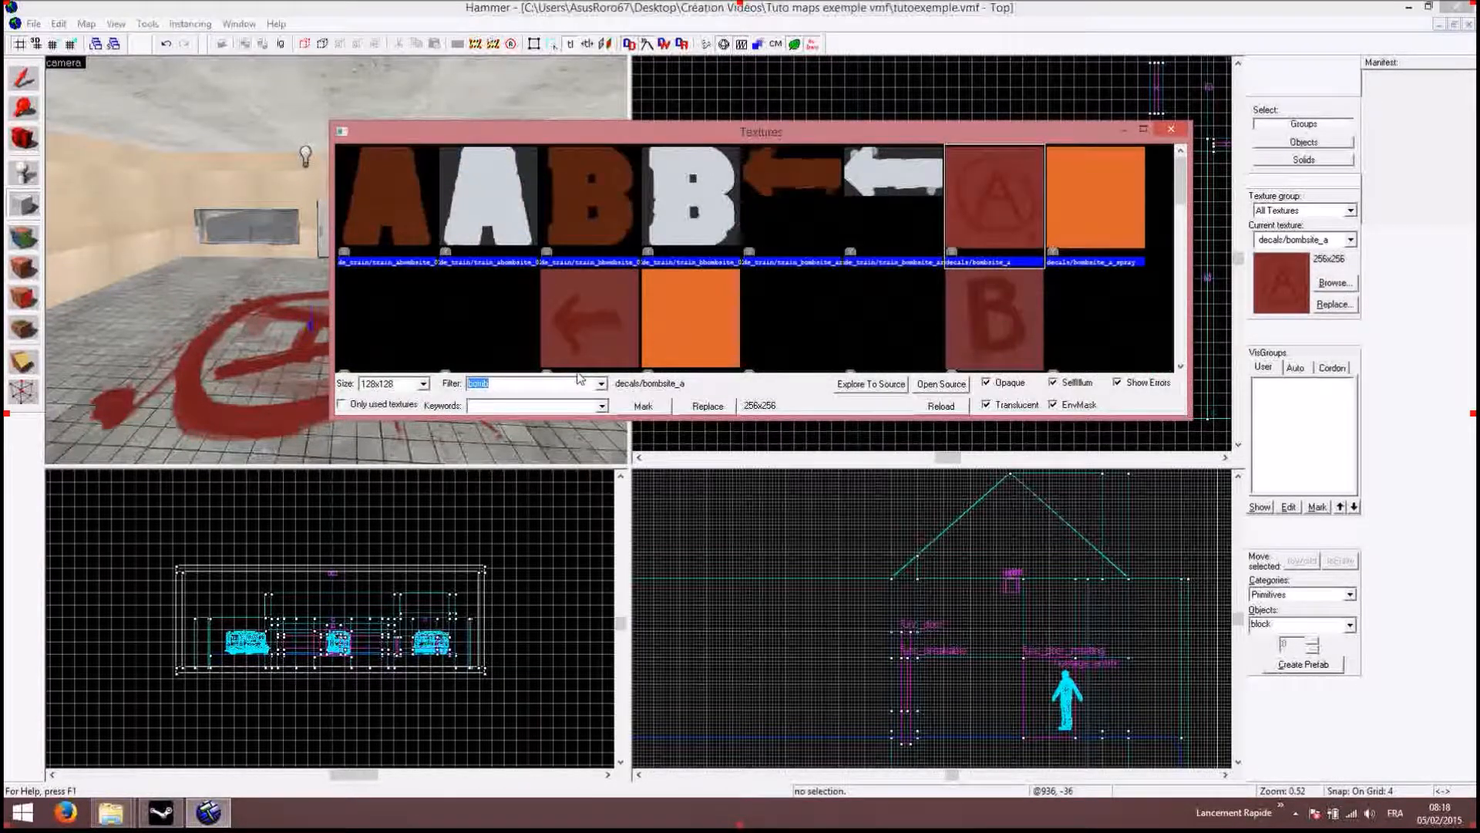
pyautogui.write('trigger')
pyautogui.click(445, 162)
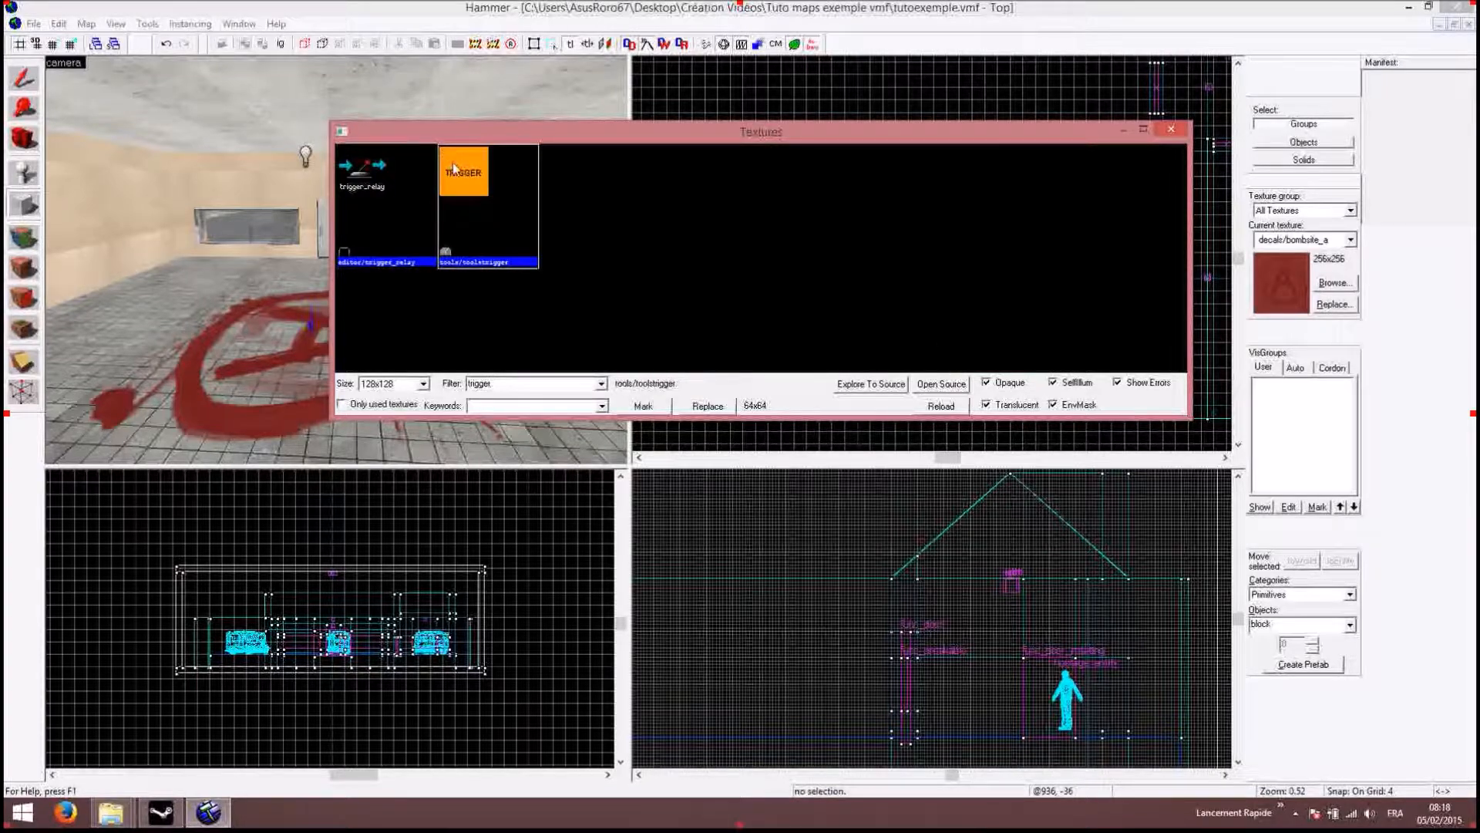
pyautogui.doubleClick(446, 161)
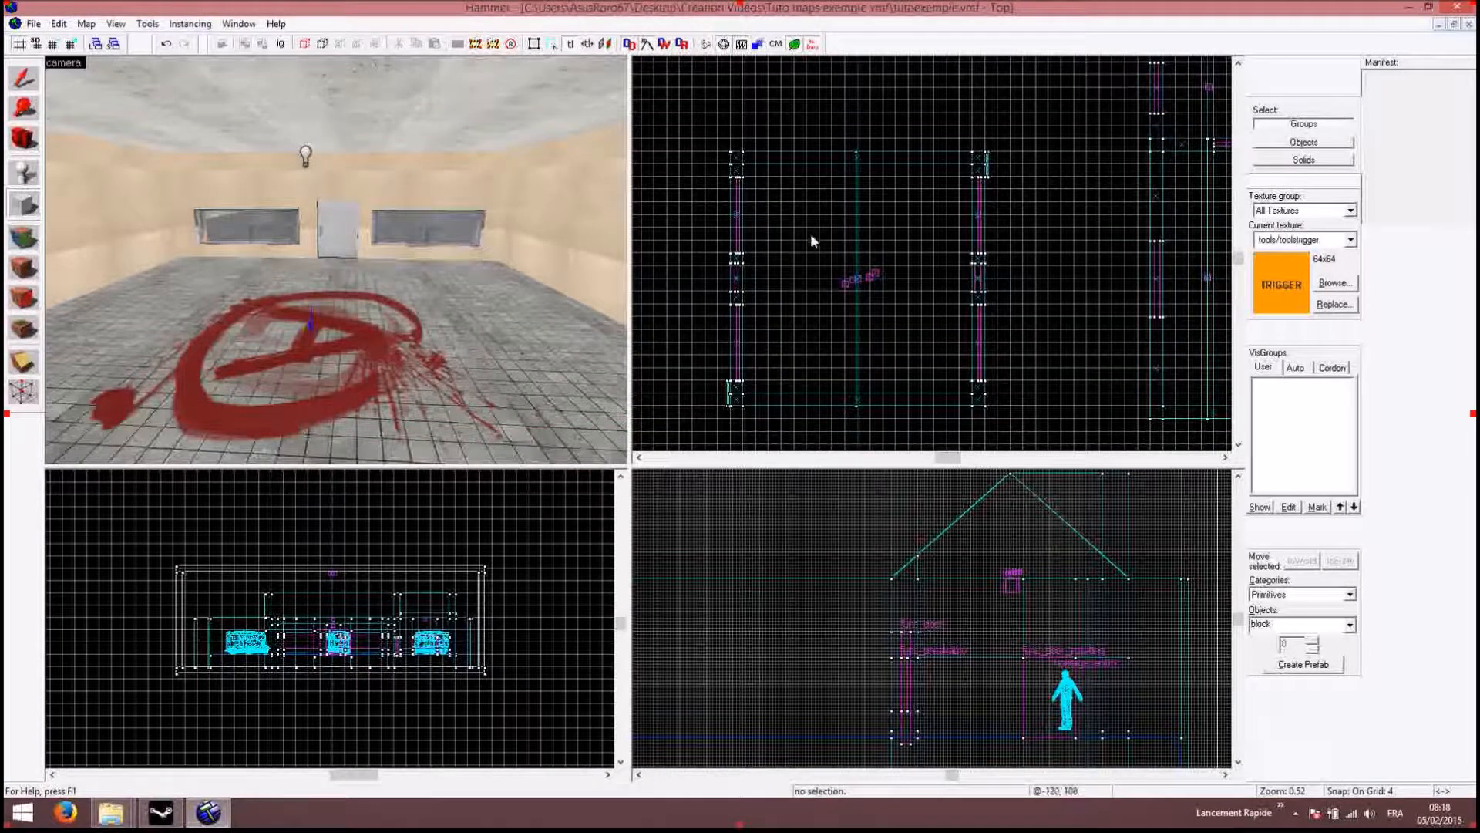
# Step: Create a 256 by 256 unit trigger block, 64 units high, over the bombsite decal inside the building
pyautogui.moveTo(794, 227); pyautogui.dragTo(921, 345)
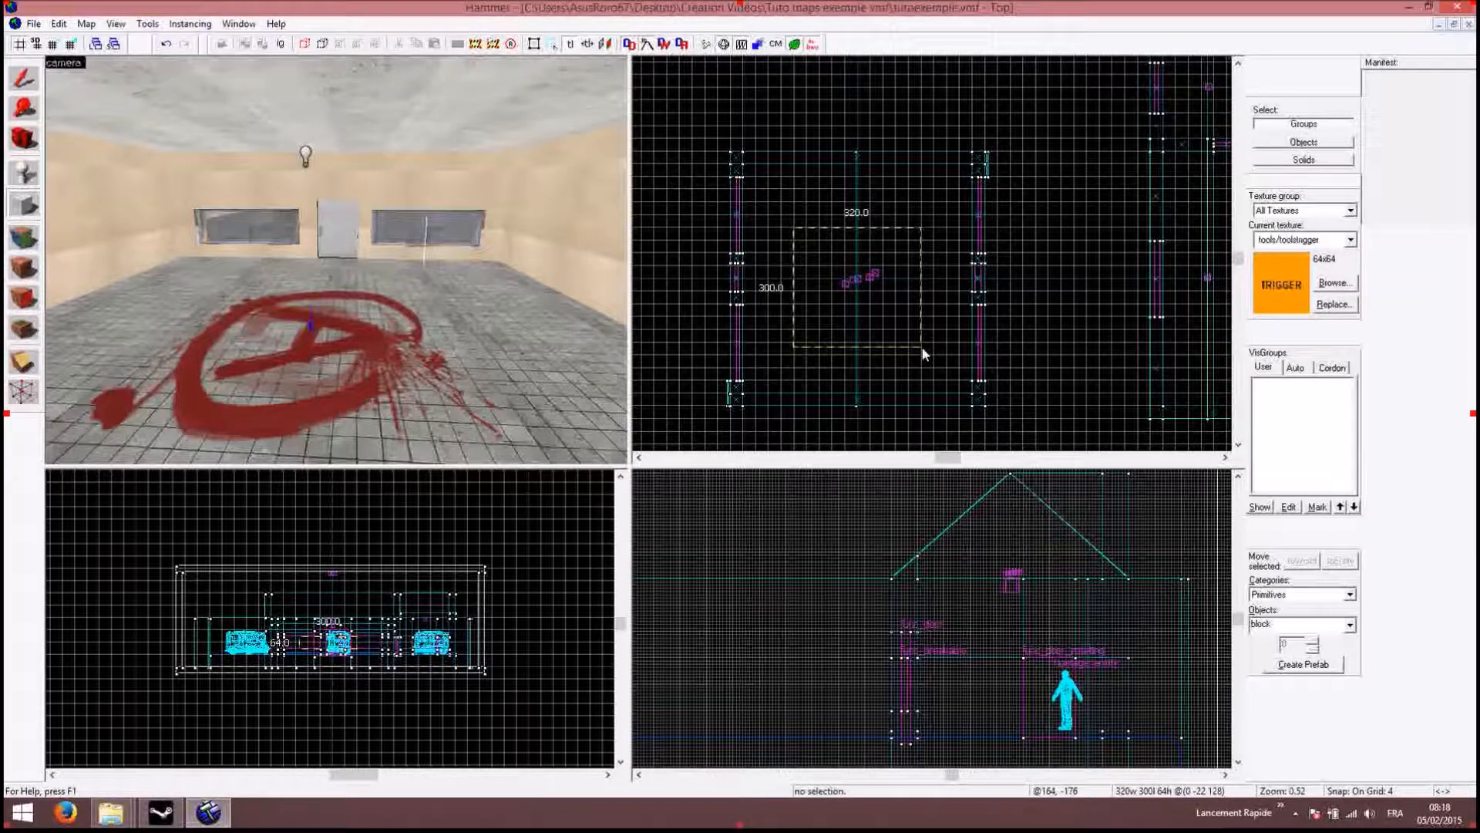
pyautogui.moveTo(921, 346); pyautogui.dragTo(913, 331)
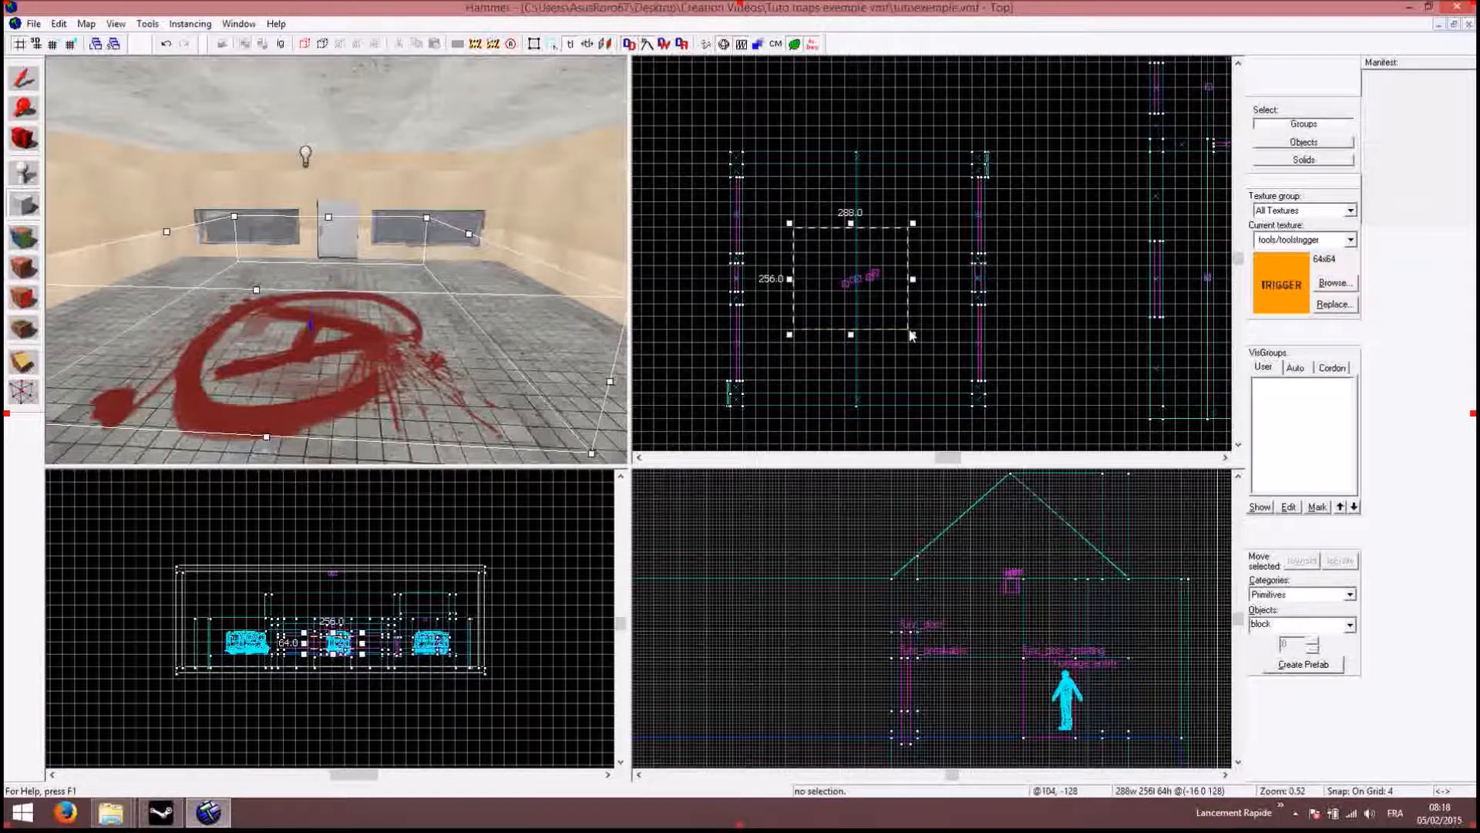
pyautogui.moveTo(789, 279); pyautogui.dragTo(805, 280)
pyautogui.rightClick(827, 277)
pyautogui.click(879, 291)
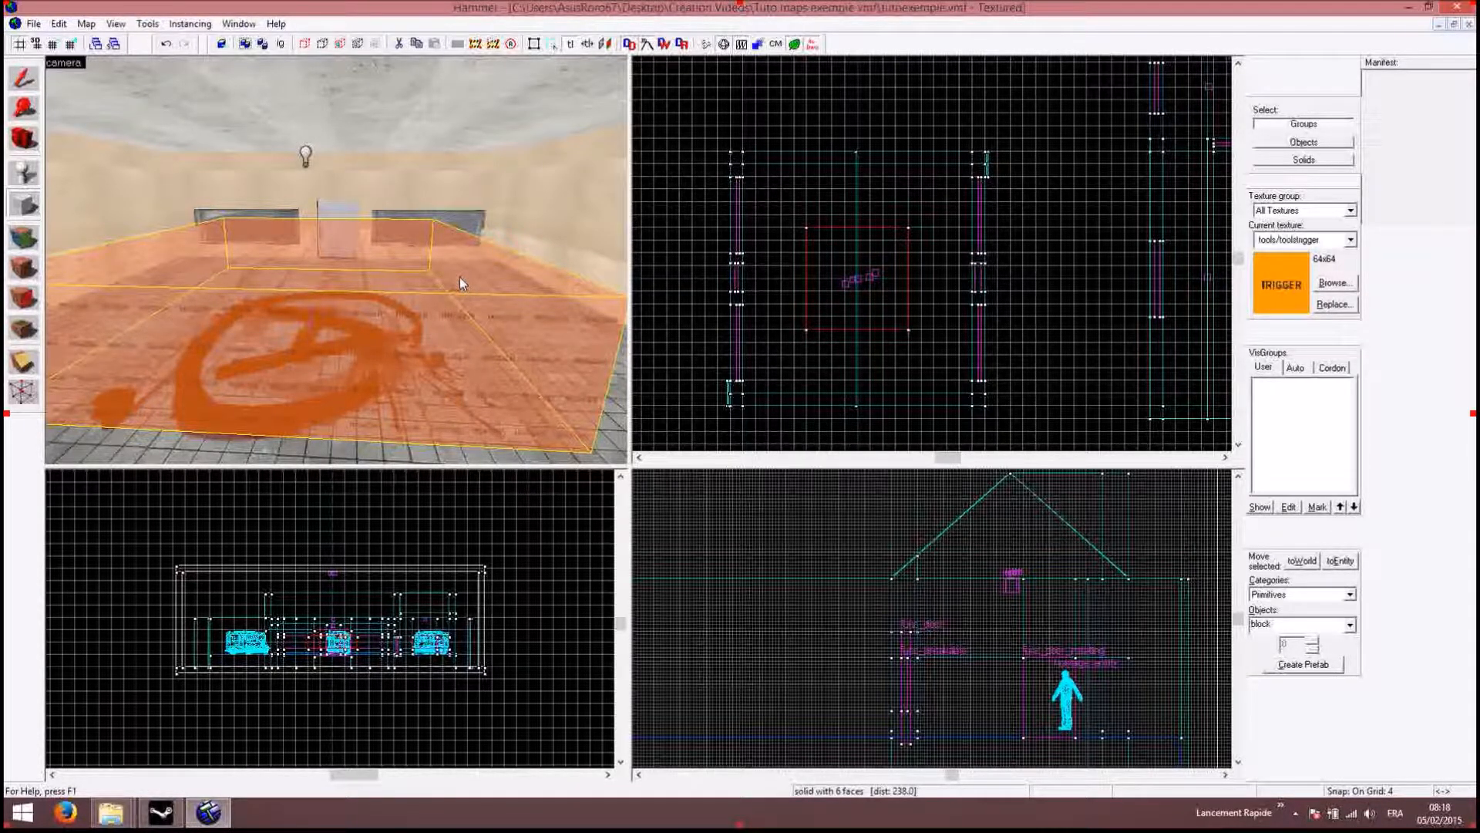
# Step: Tie the trigger block to an entity and set its class to func_bomb_target
pyautogui.hotkey('ctrl', 't')
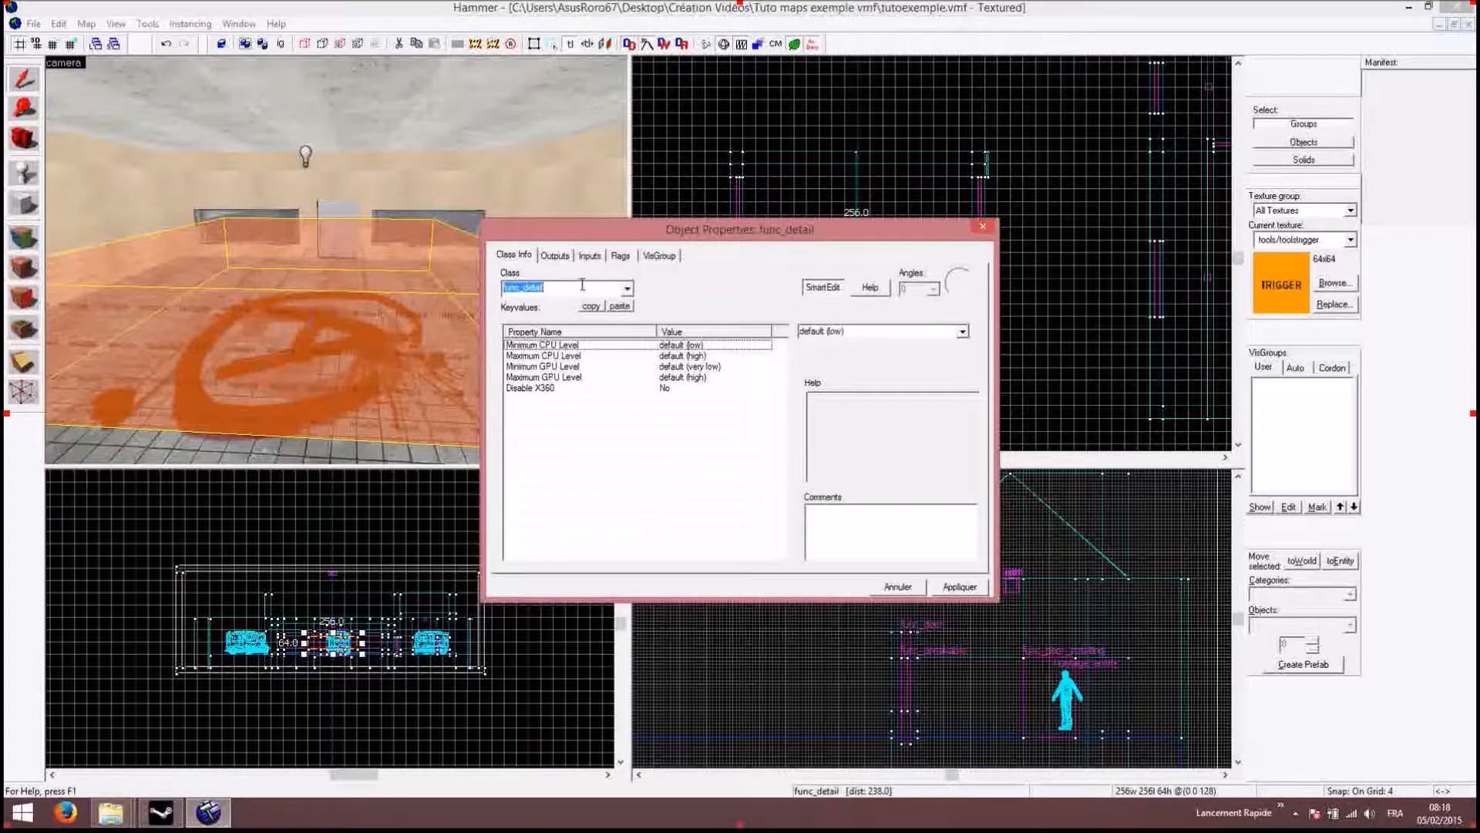
pyautogui.write('bom')
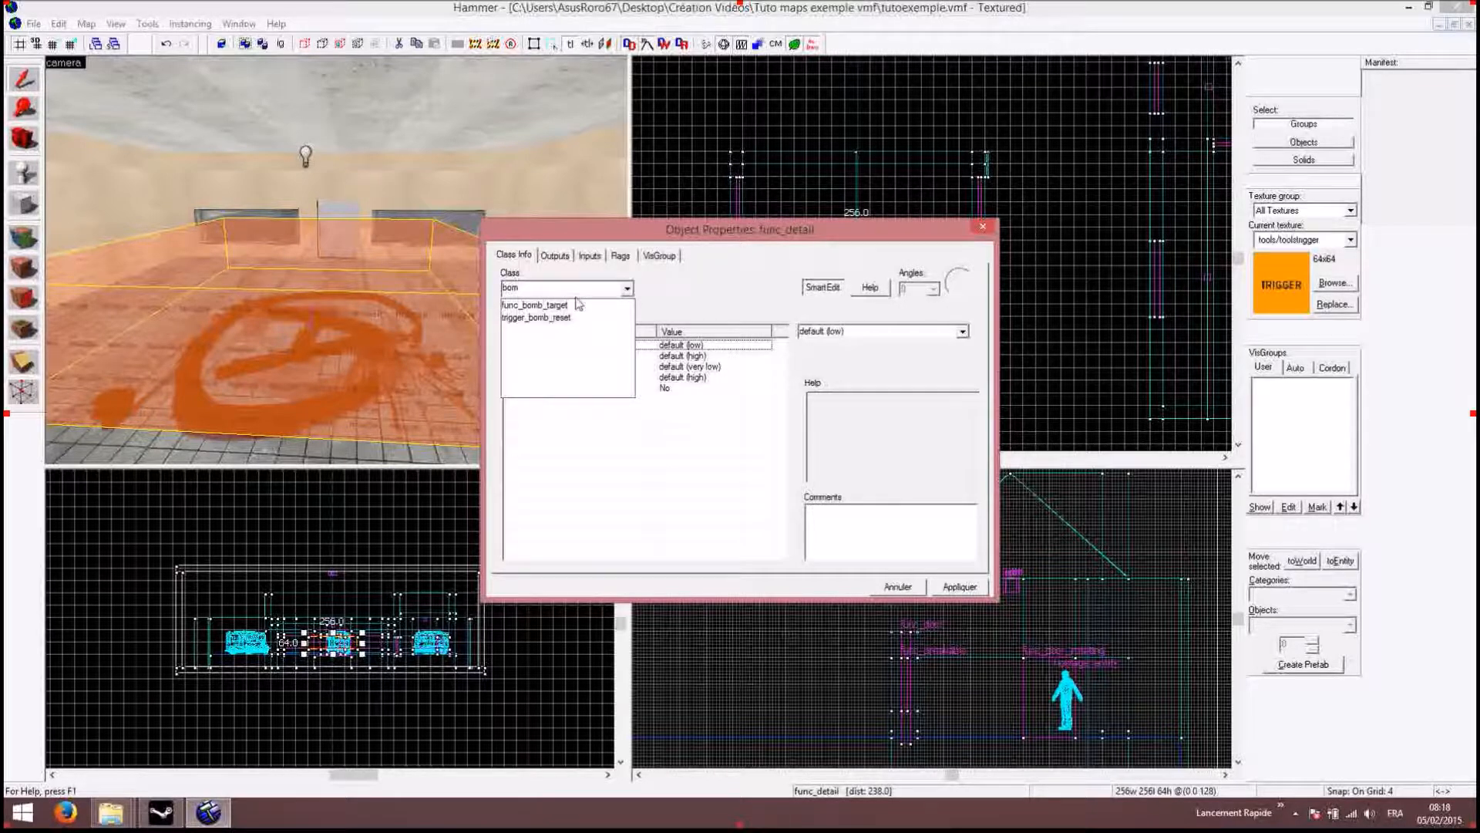
pyautogui.click(582, 306)
pyautogui.click(964, 588)
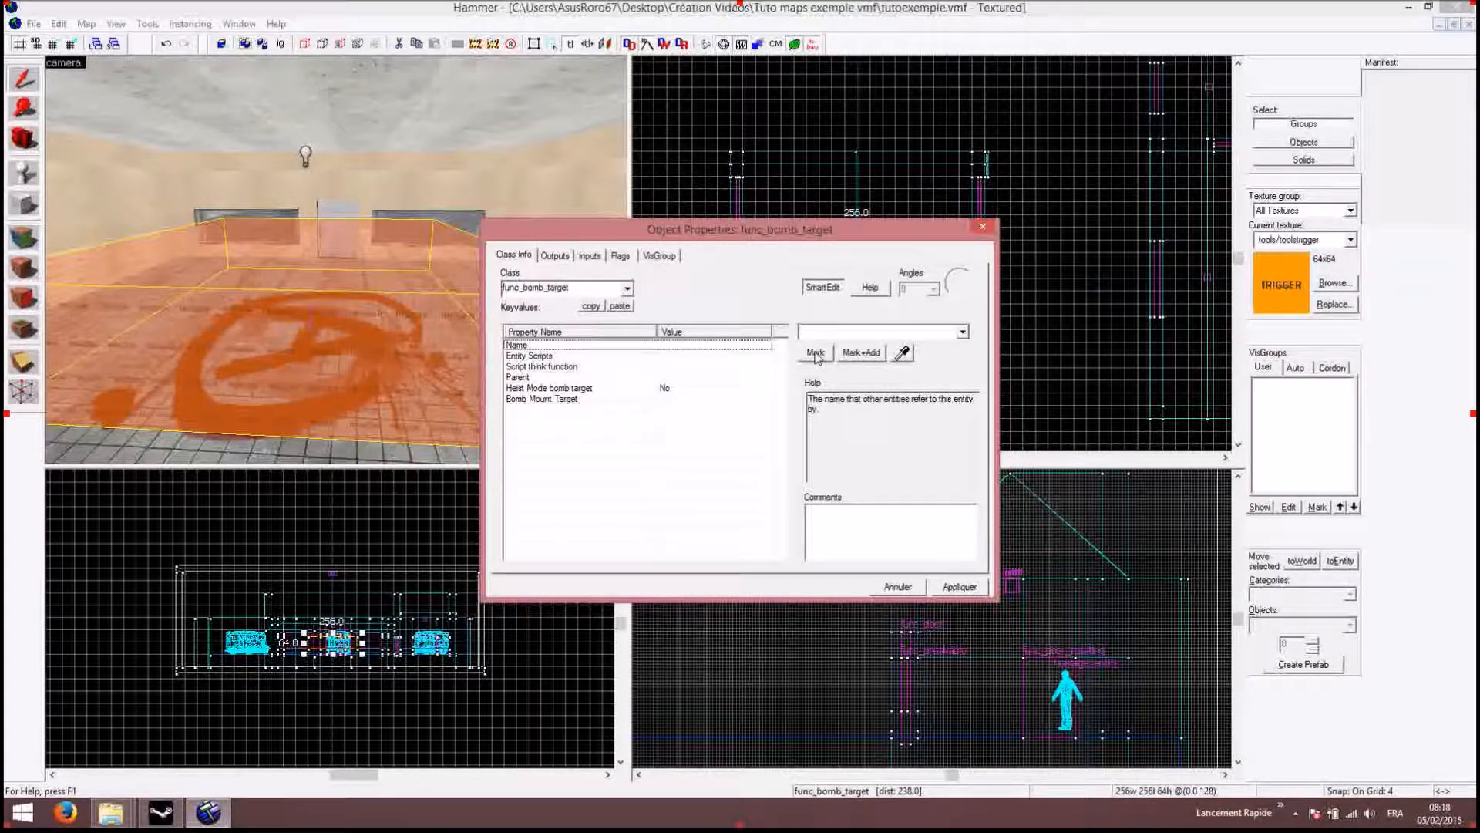
# Step: Name the bomb target entity A, apply its properties and close them
pyautogui.write('A')
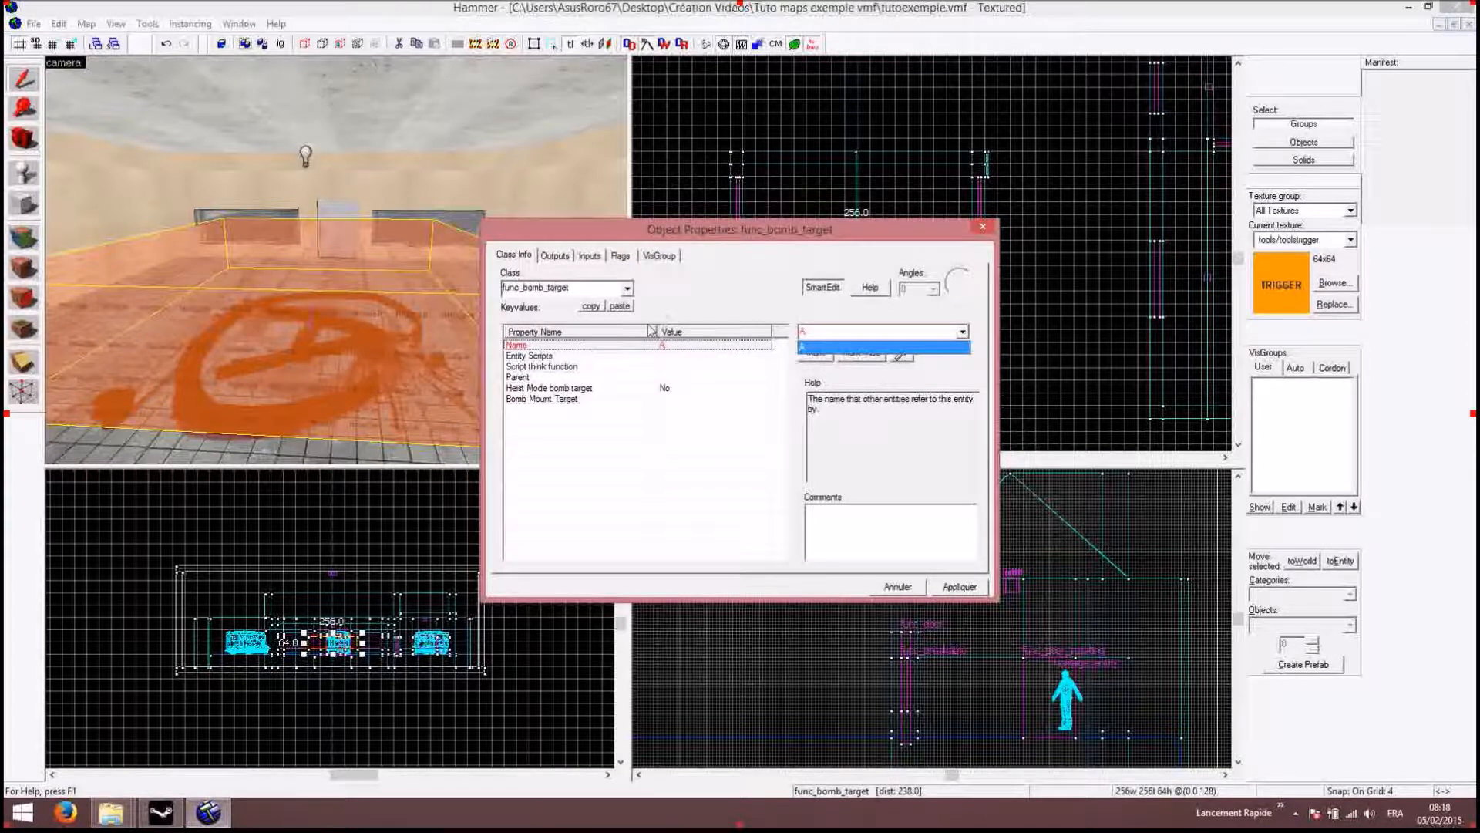
pyautogui.click(631, 258)
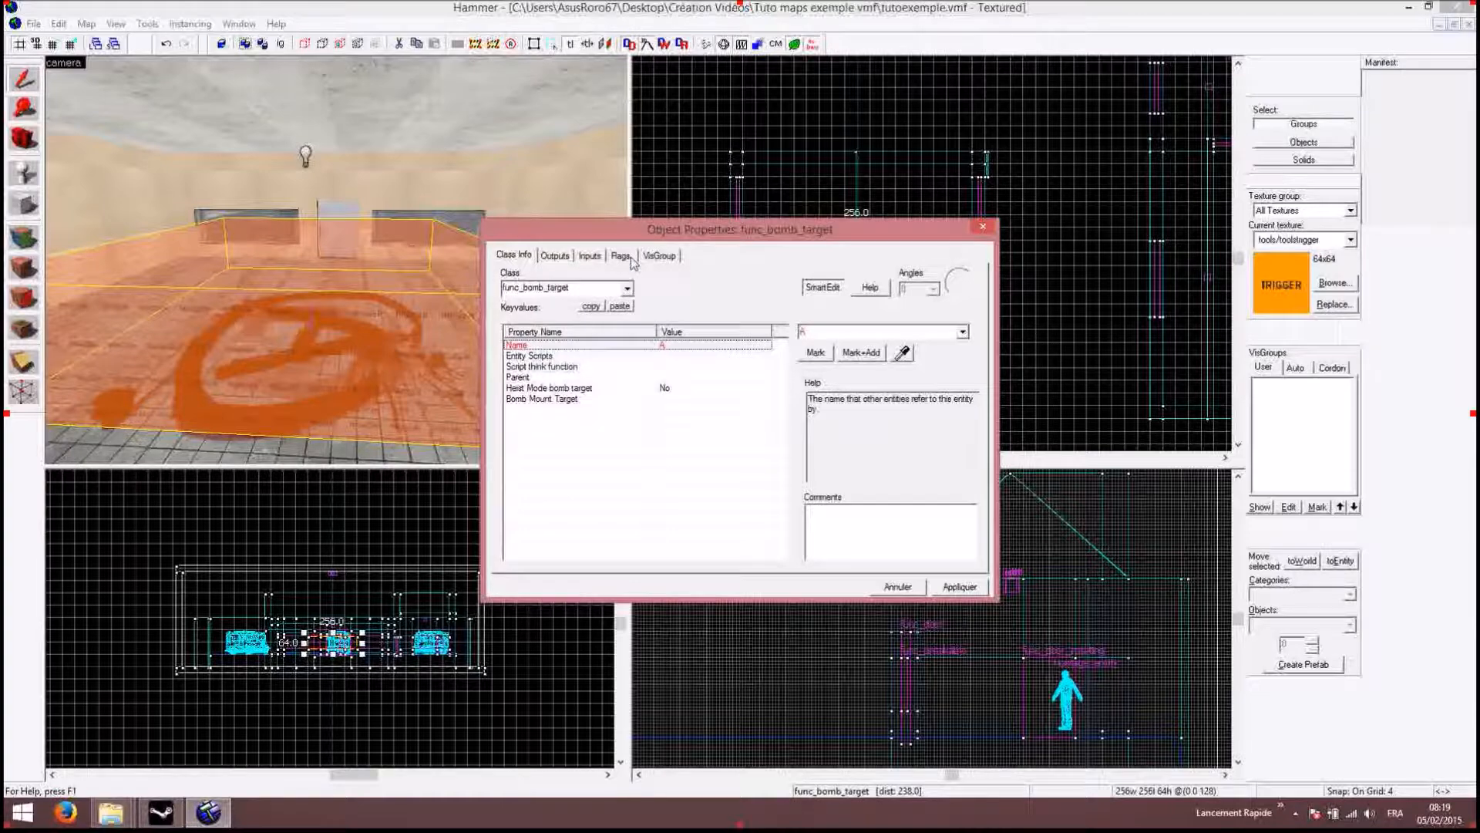
pyautogui.click(631, 259)
pyautogui.click(513, 255)
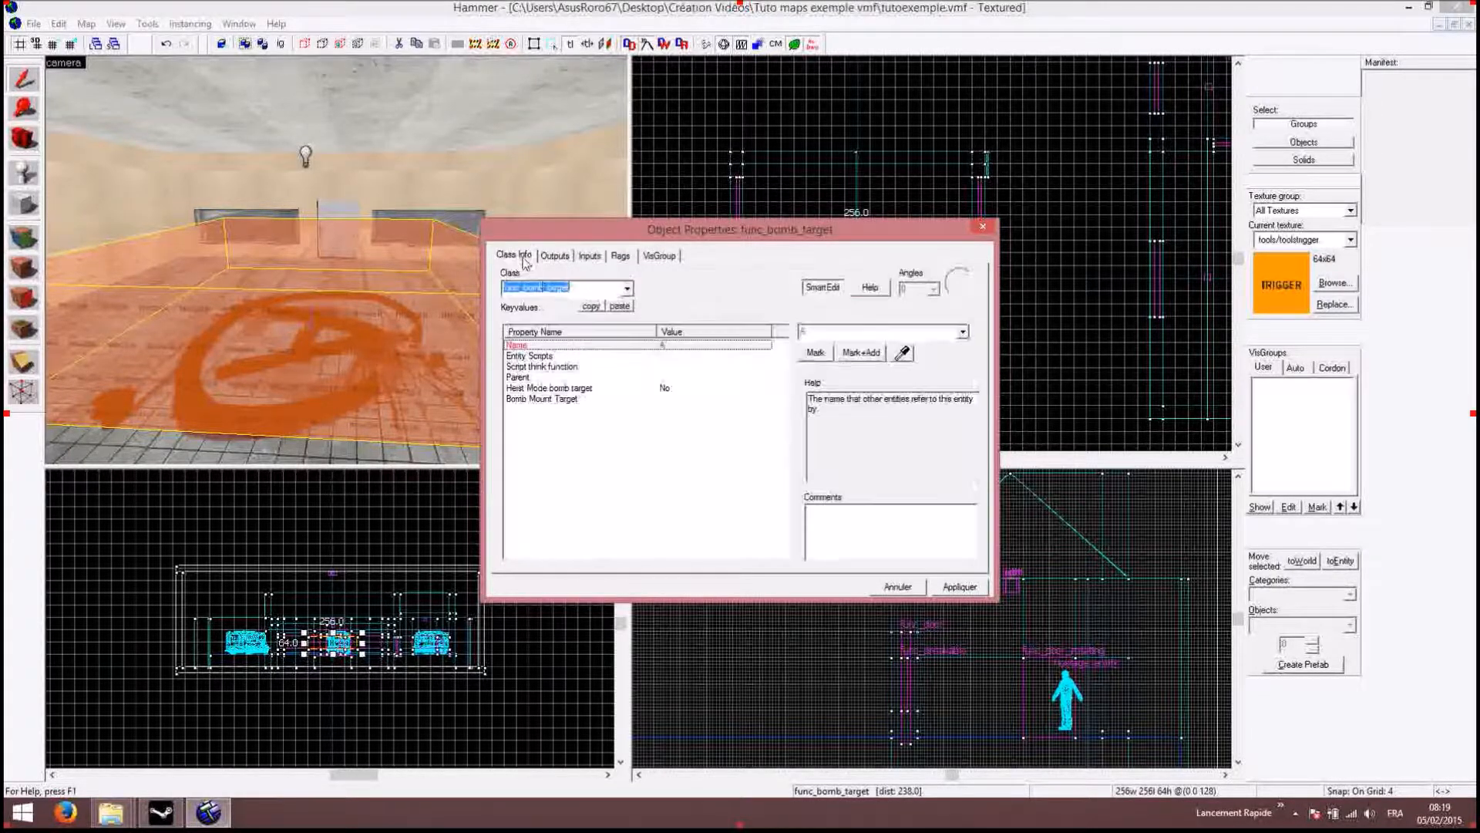
pyautogui.click(941, 588)
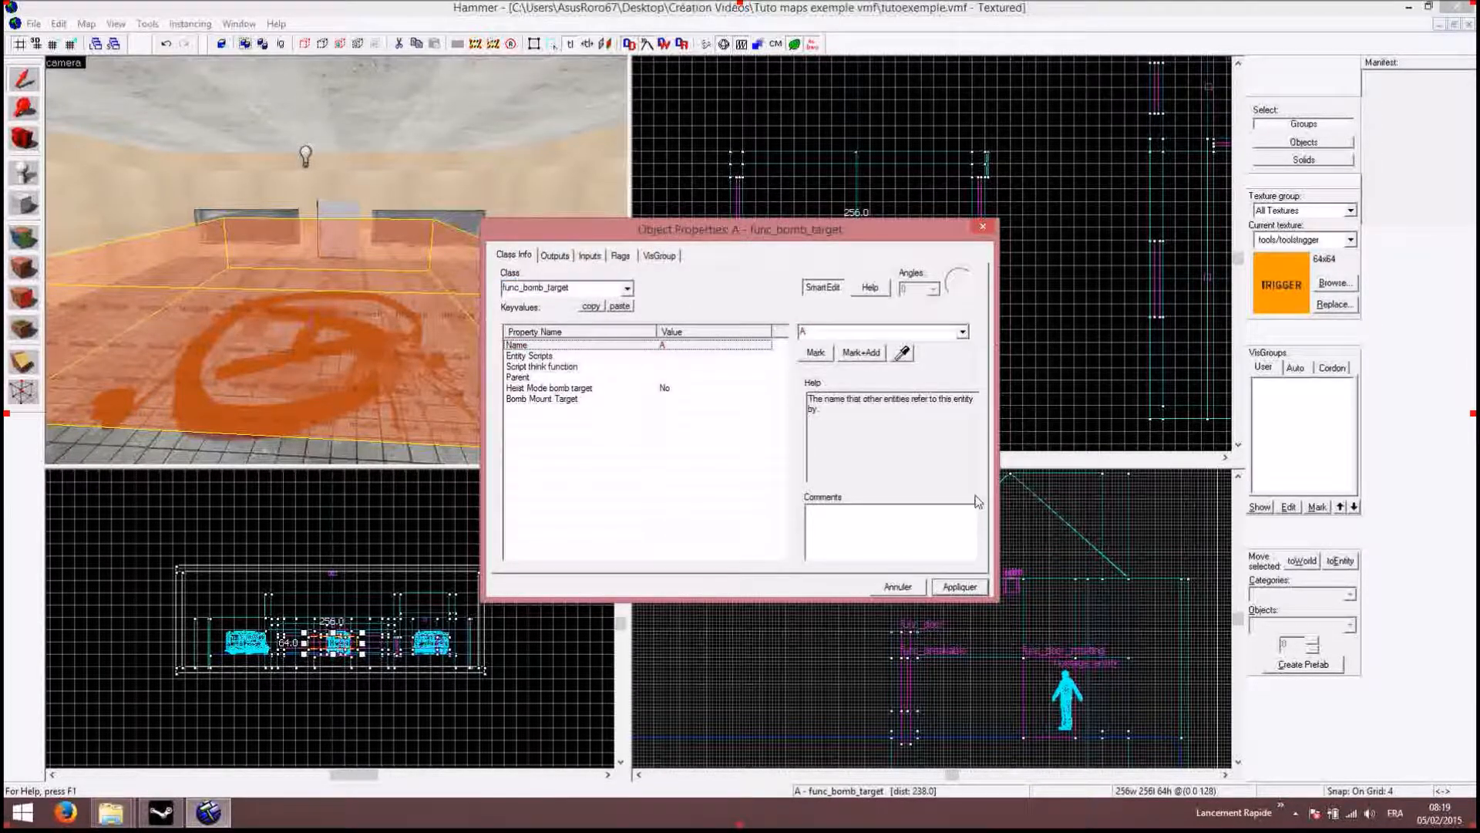
pyautogui.click(984, 228)
# Step: Examine the bomb target volume around the decal, the building's surroundings and the hostage in the checkered-floor room
pyautogui.press('d')
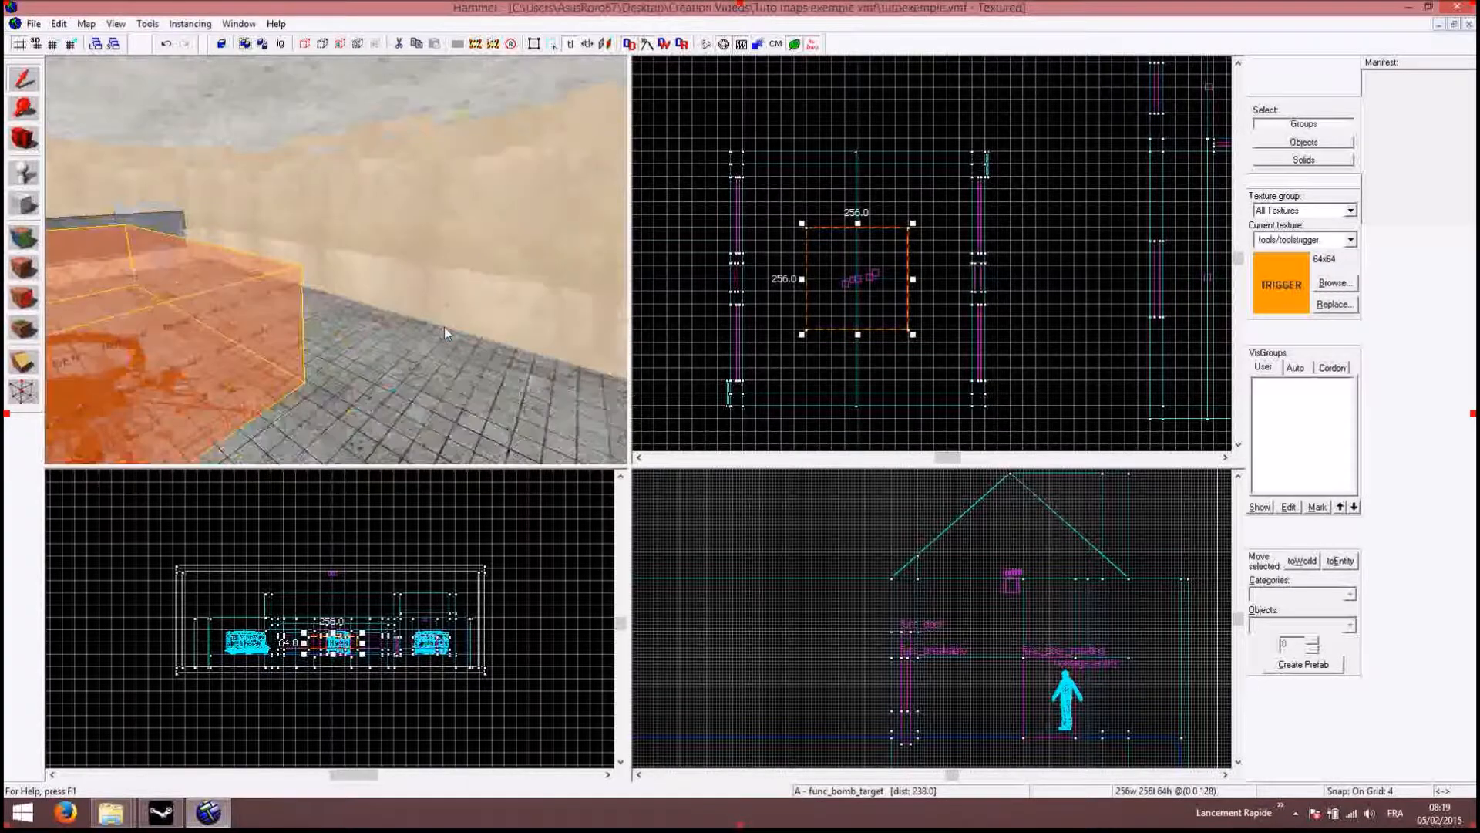
pyautogui.press('Left')
pyautogui.press('w')
pyautogui.press('Down')
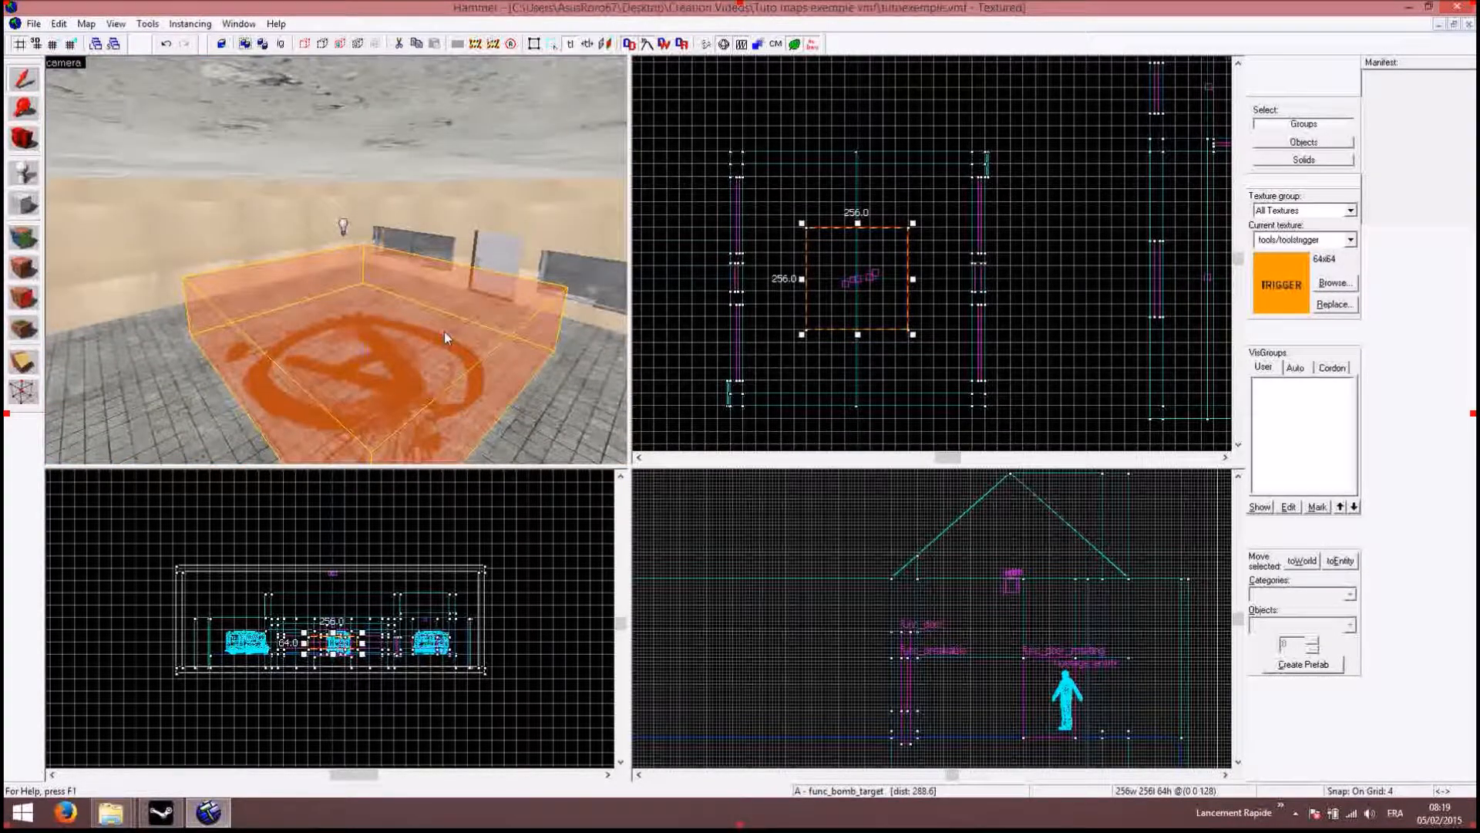
pyautogui.press('Right')
pyautogui.press('Up')
pyautogui.press('w')
pyautogui.press('Down')
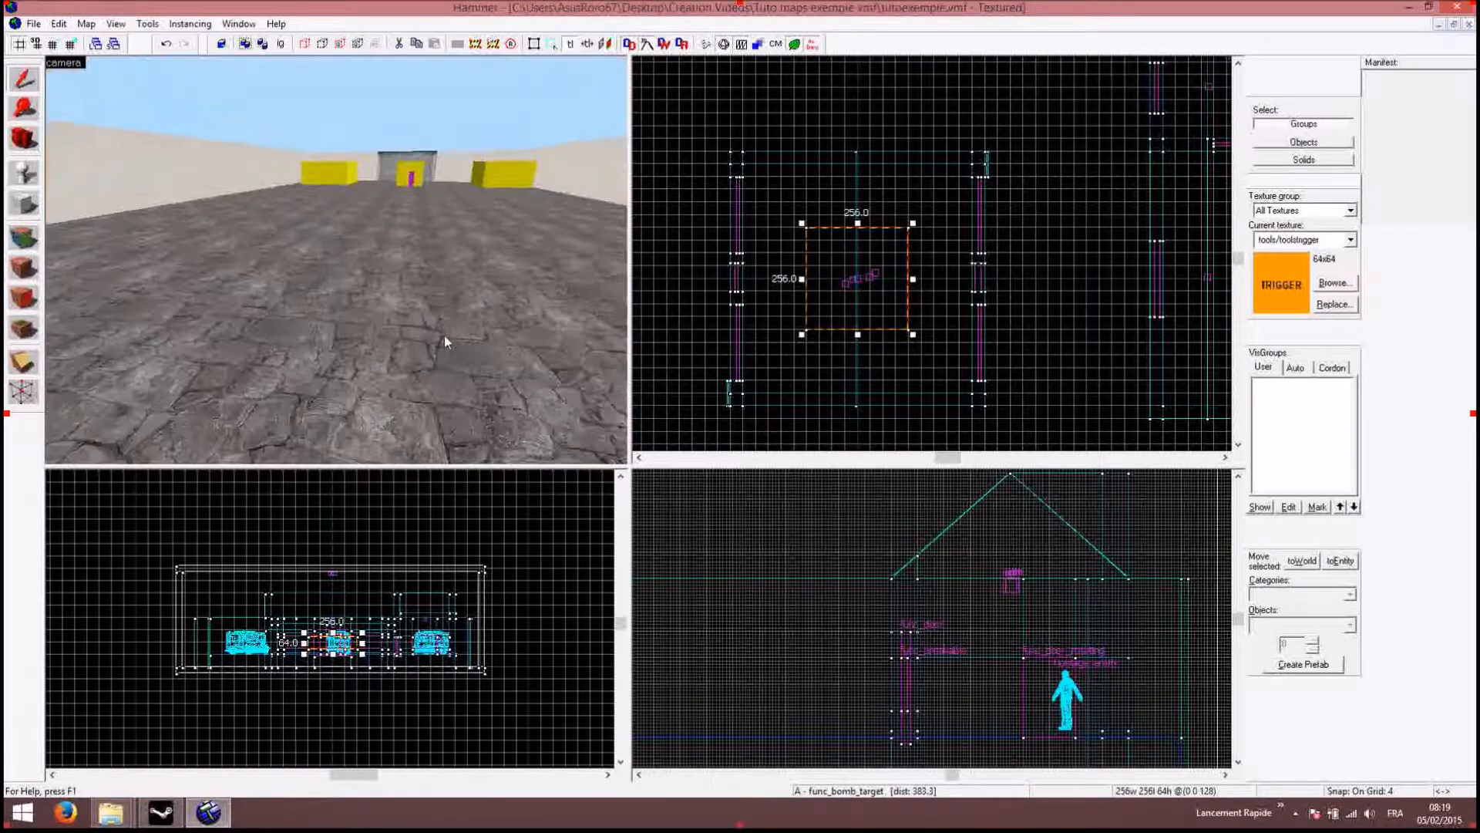
pyautogui.press('Left')
pyautogui.press('Up')
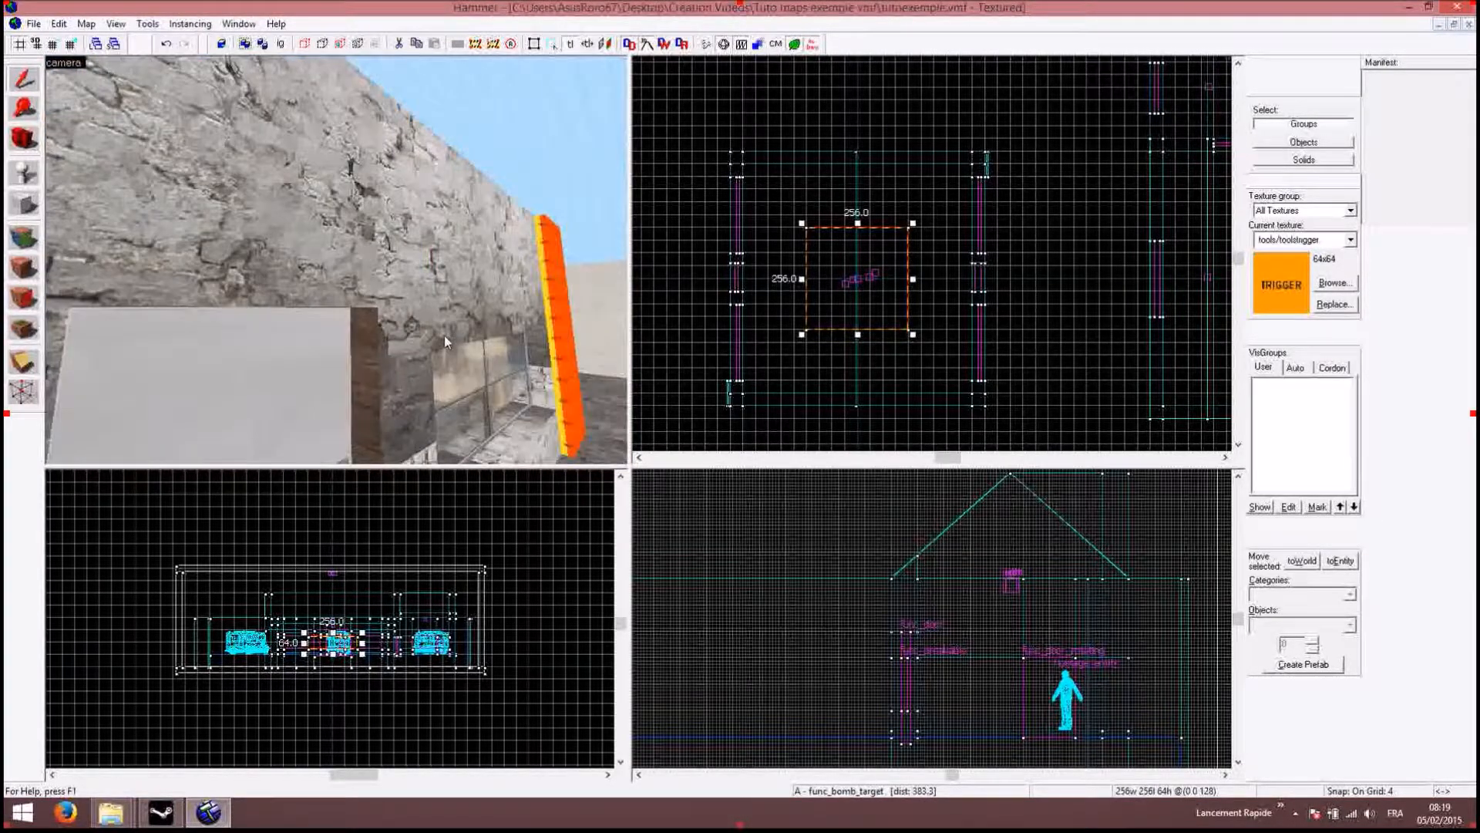
pyautogui.press('w')
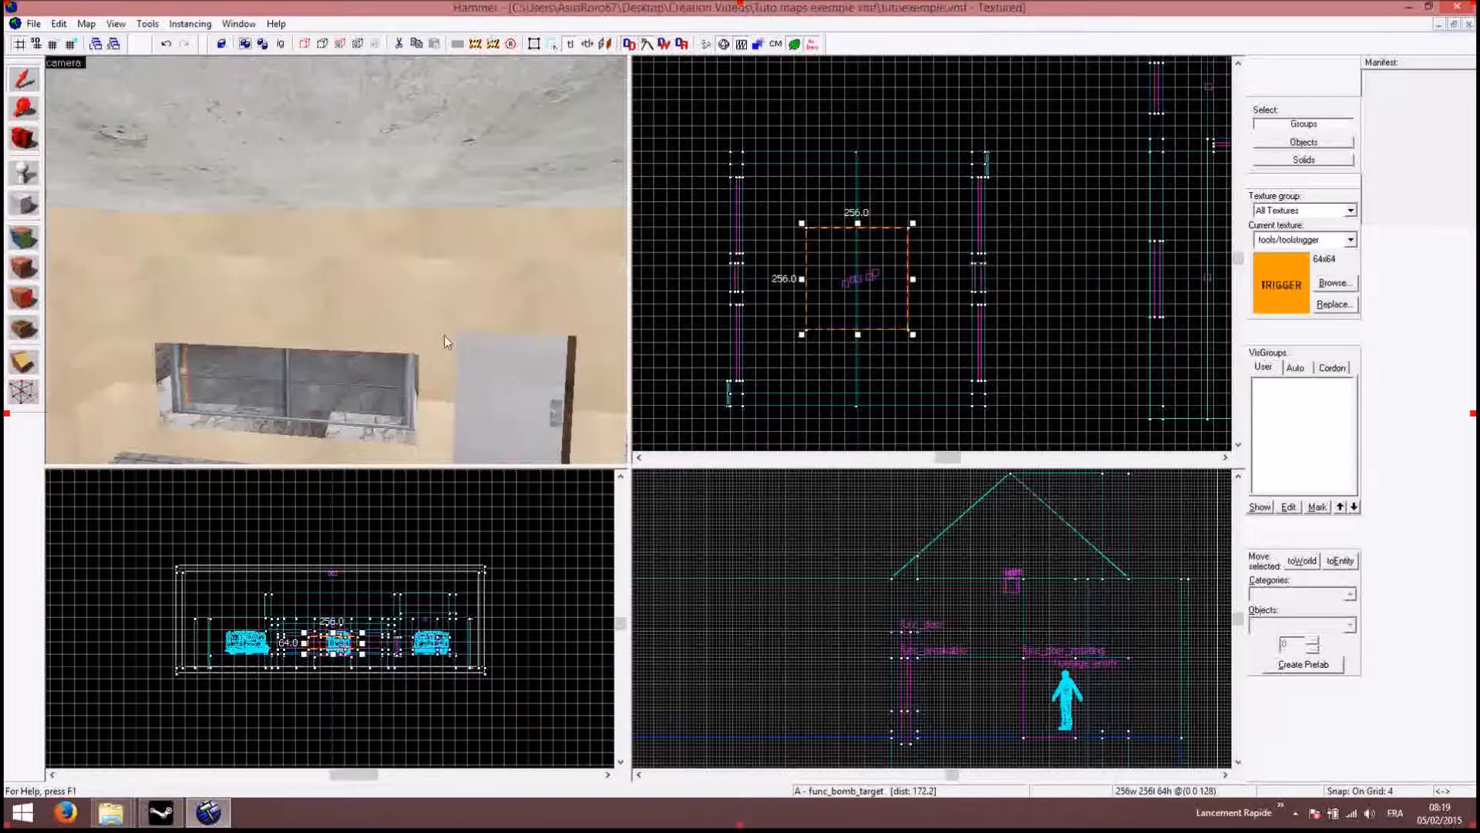
pyautogui.press('w')
pyautogui.press('Left')
pyautogui.press('w')
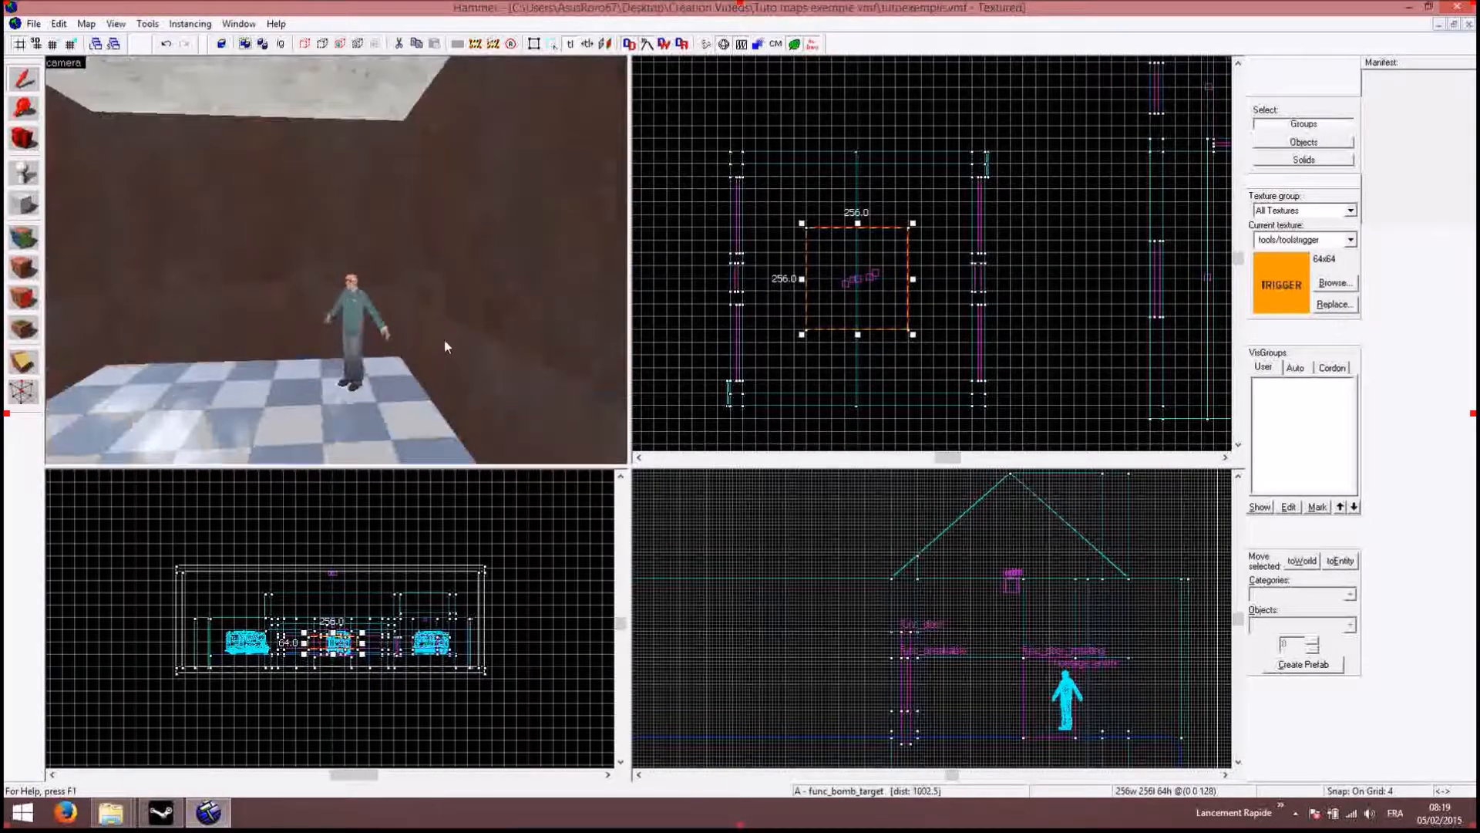
pyautogui.press('w')
pyautogui.press('a')
pyautogui.press('d')
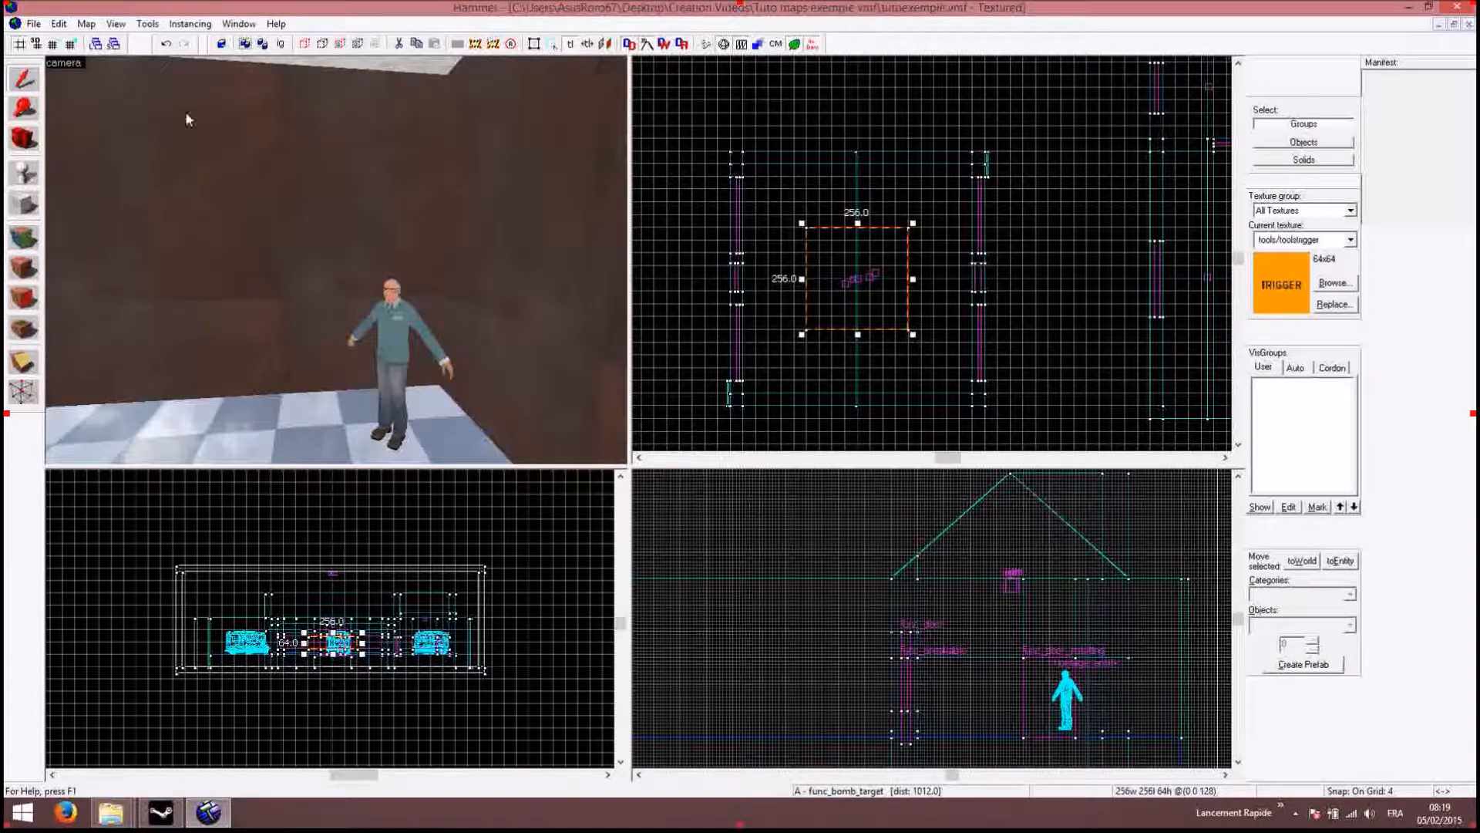
# Step: Delete the existing hostage from the checkered-floor room
pyautogui.click(22, 81)
pyautogui.click(388, 340)
pyautogui.press('Delete')
pyautogui.press('w')
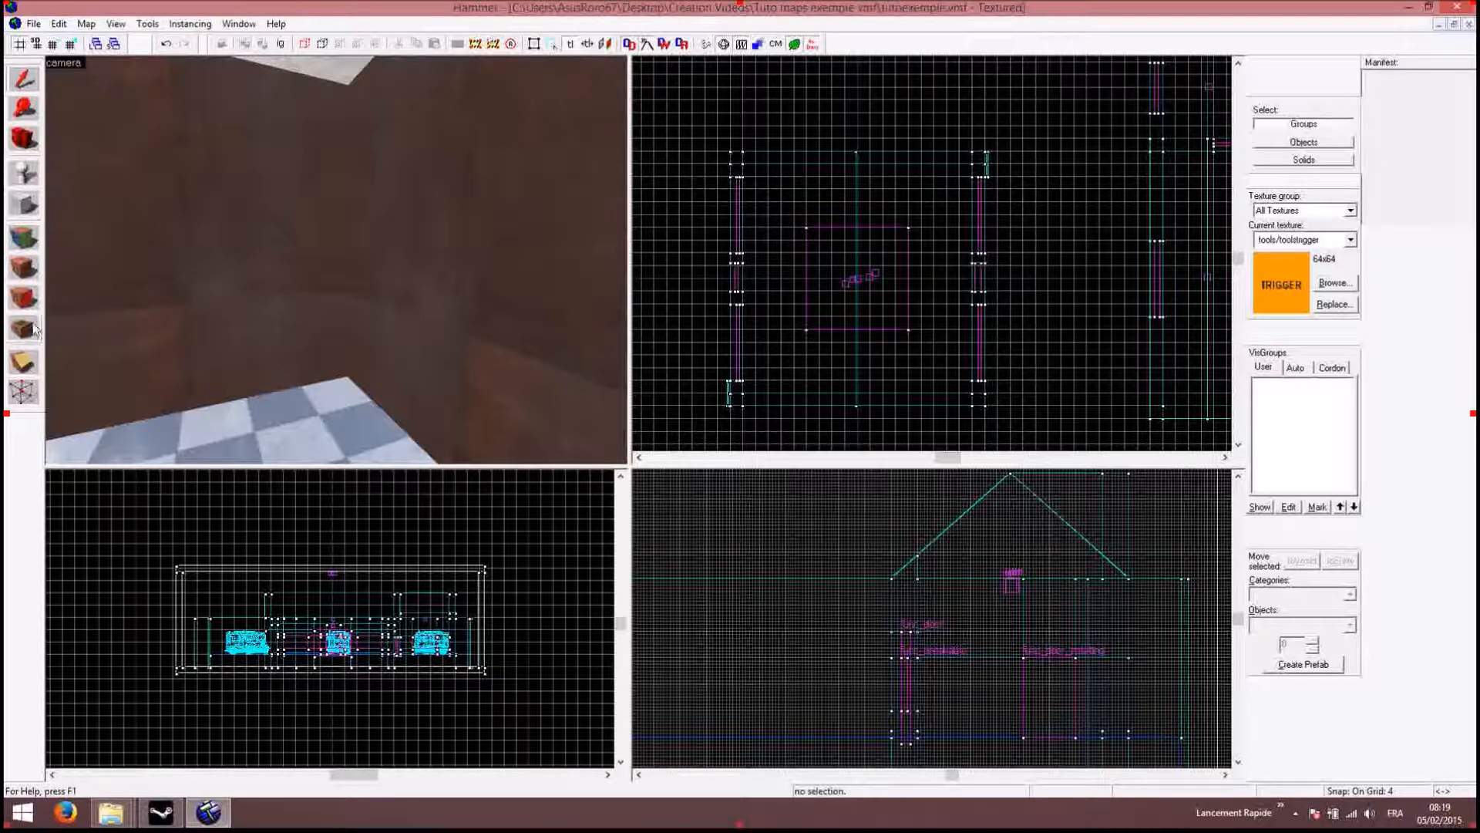
# Step: Place a hostage_entity on the checkered floor near the corner of the room
pyautogui.click(26, 175)
pyautogui.click(1289, 624)
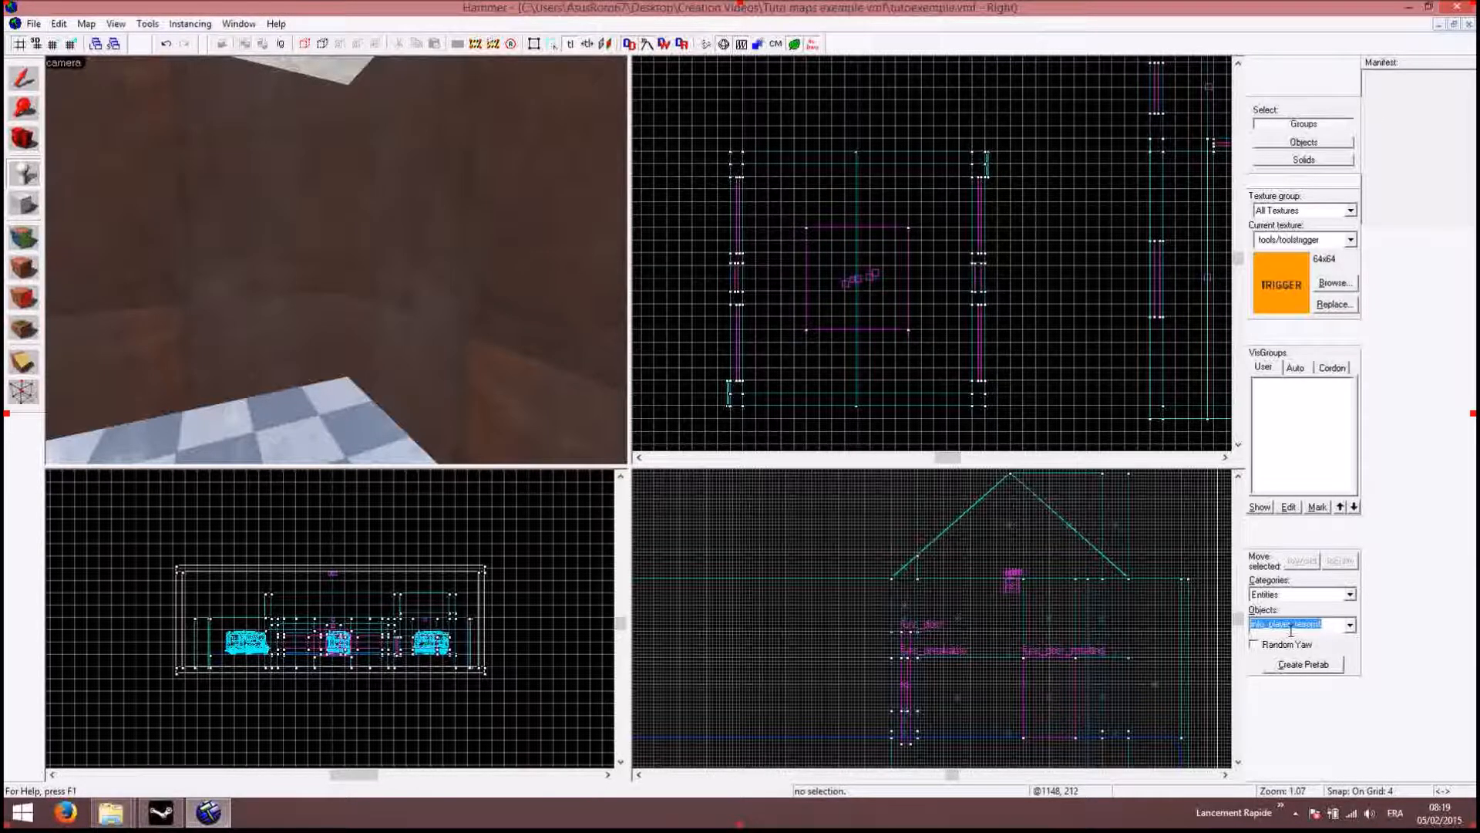
pyautogui.write('hois')
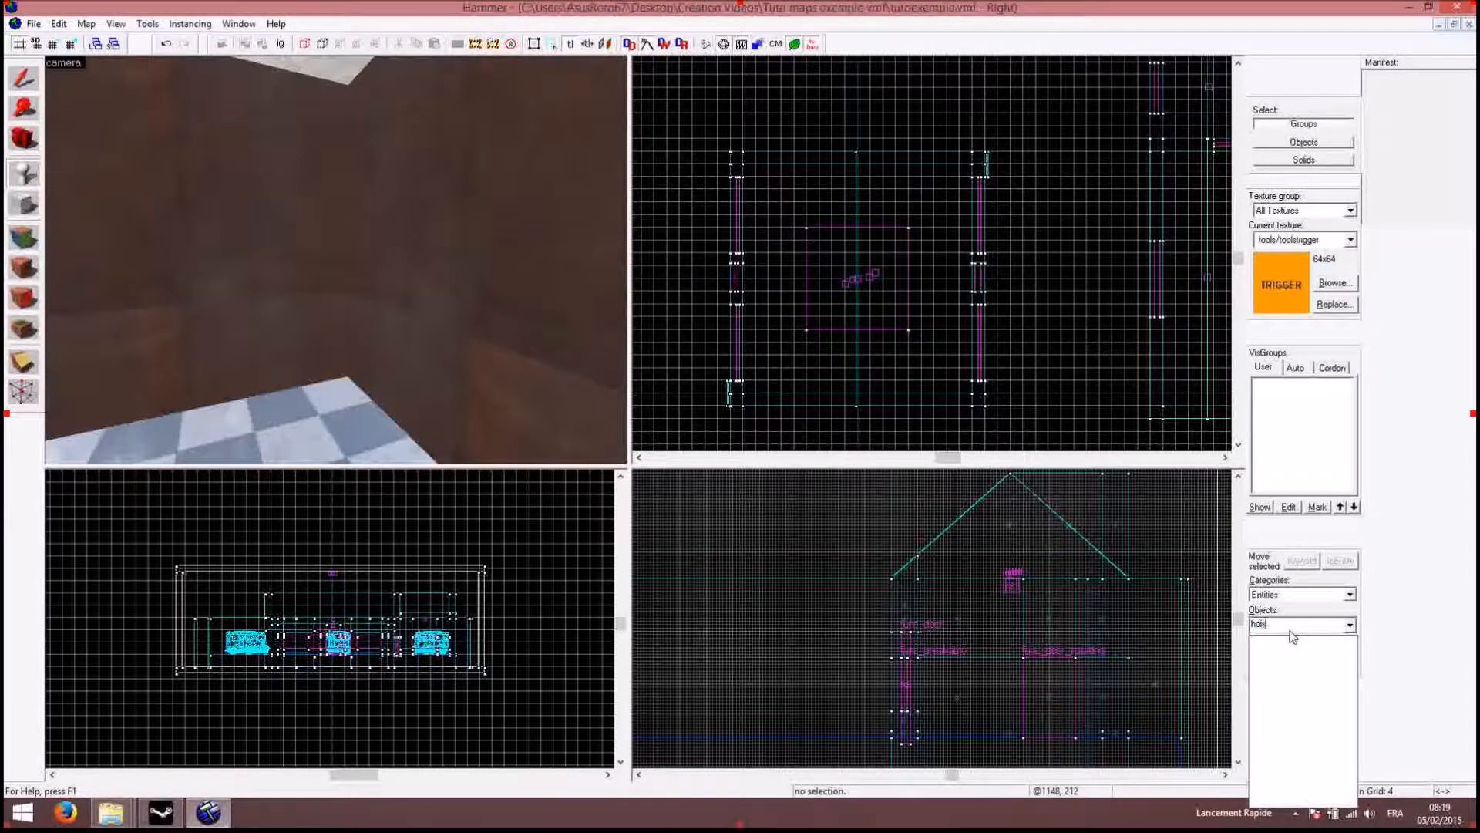
pyautogui.press('BackSpace')
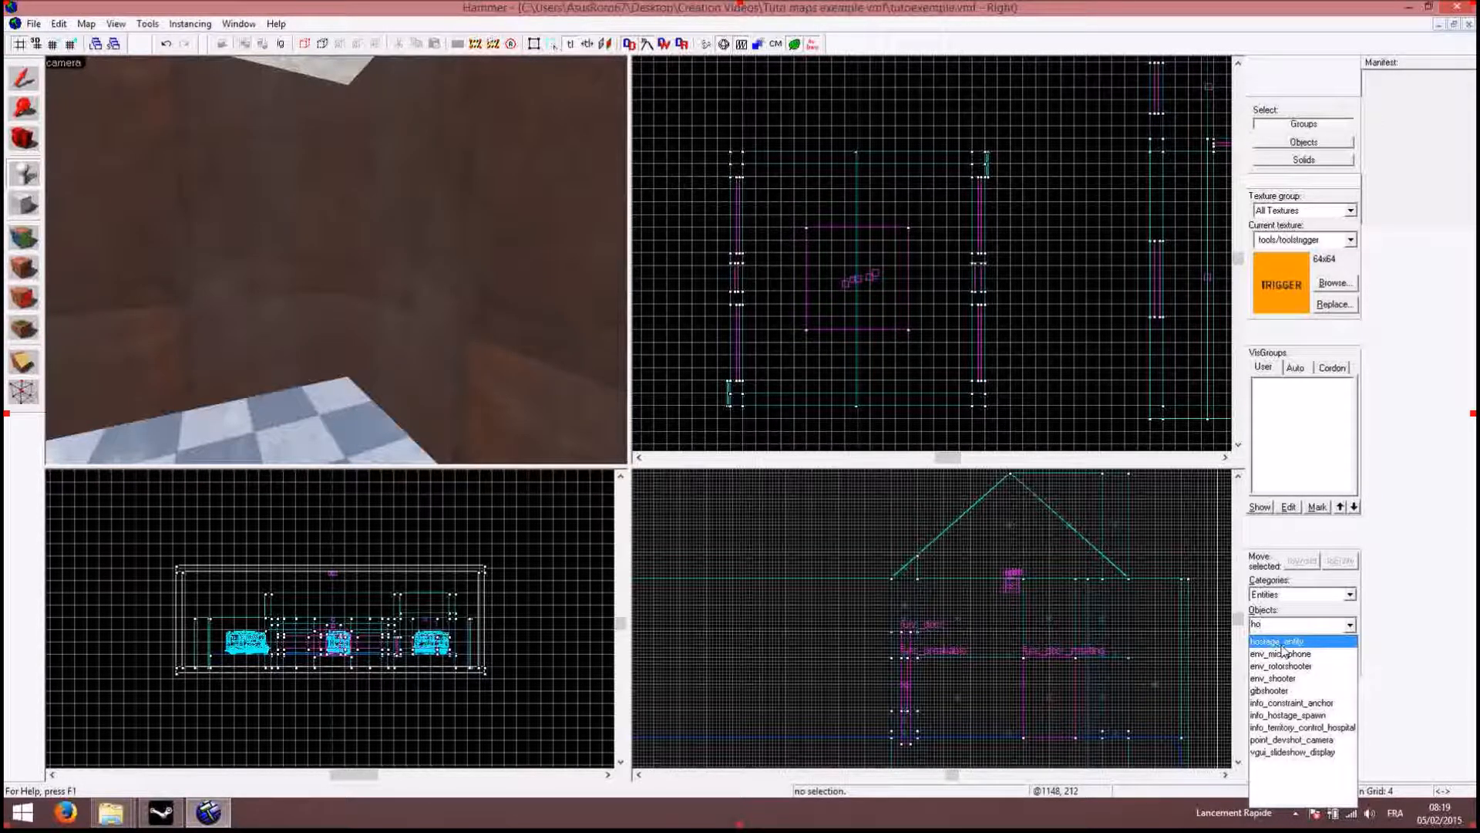
pyautogui.click(1280, 643)
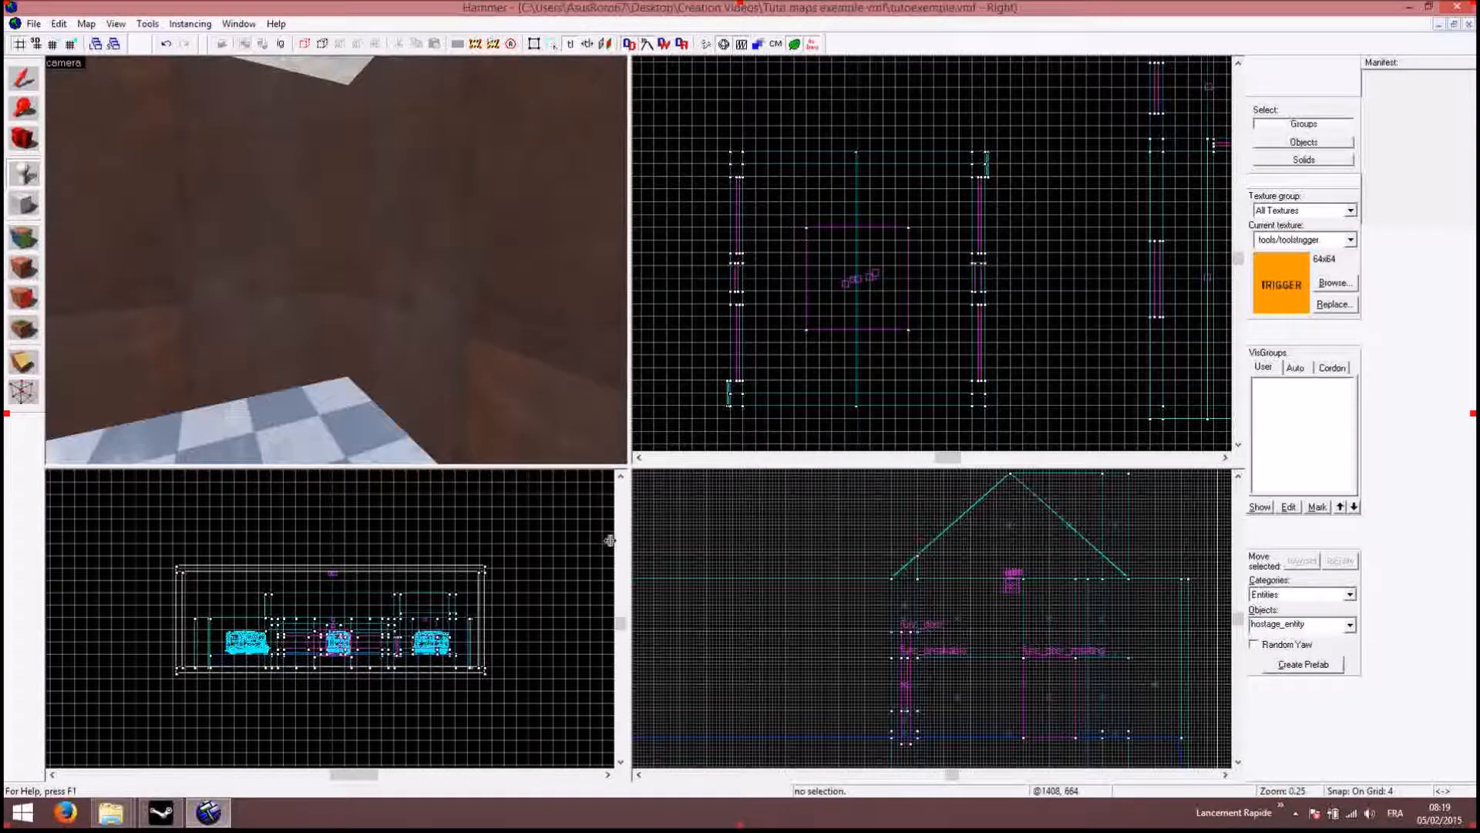
pyautogui.click(328, 414)
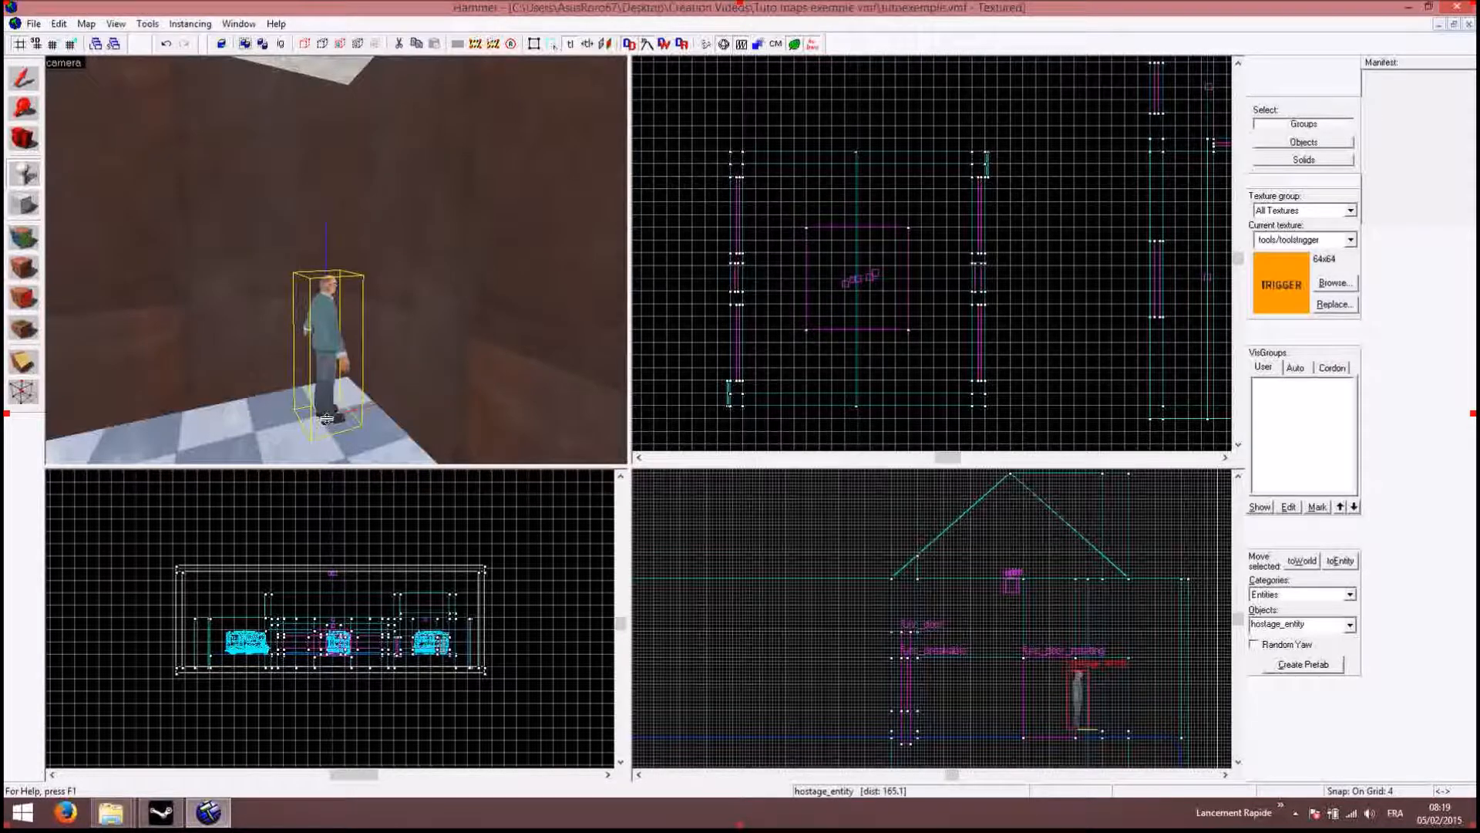
# Step: Rotate the hostage to face diagonally into the room and move it about 14 units away from the corner
pyautogui.click(24, 78)
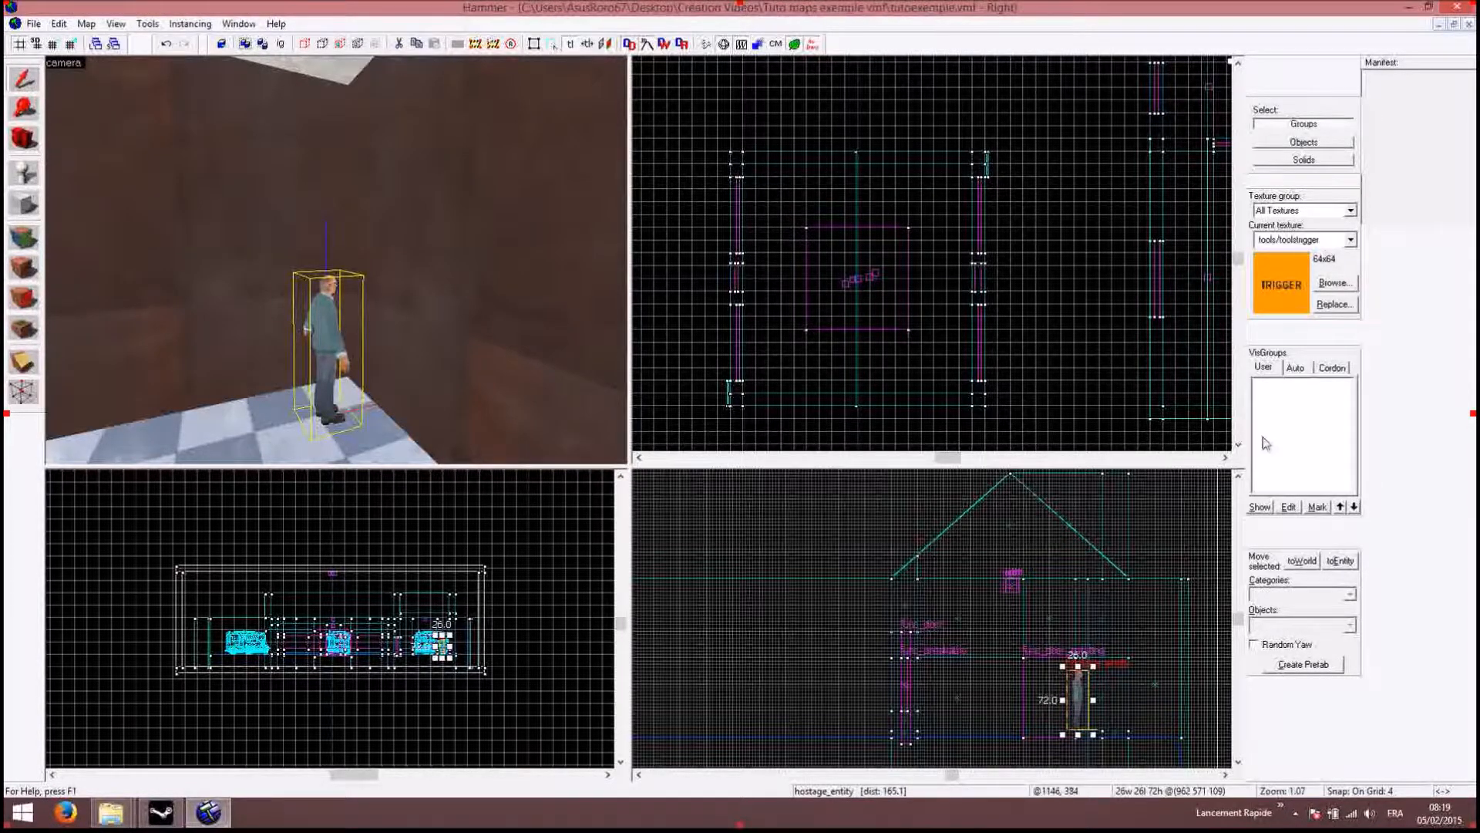
pyautogui.press('Right')
pyautogui.press('Right')
pyautogui.press('Up')
pyautogui.press('Up')
pyautogui.scroll(10, 1192, 273)
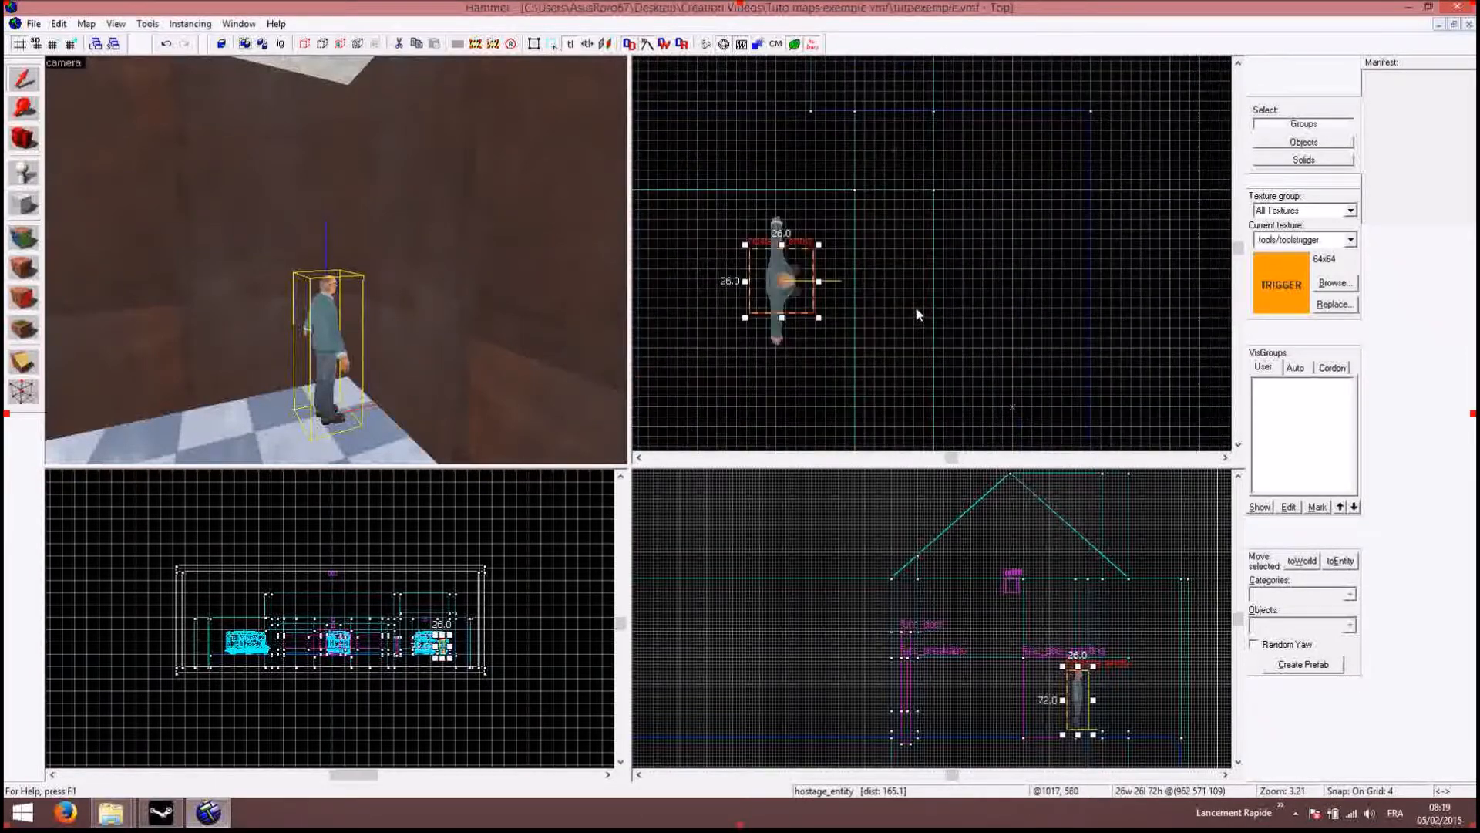
pyautogui.click(782, 281)
pyautogui.moveTo(819, 245); pyautogui.dragTo(785, 334)
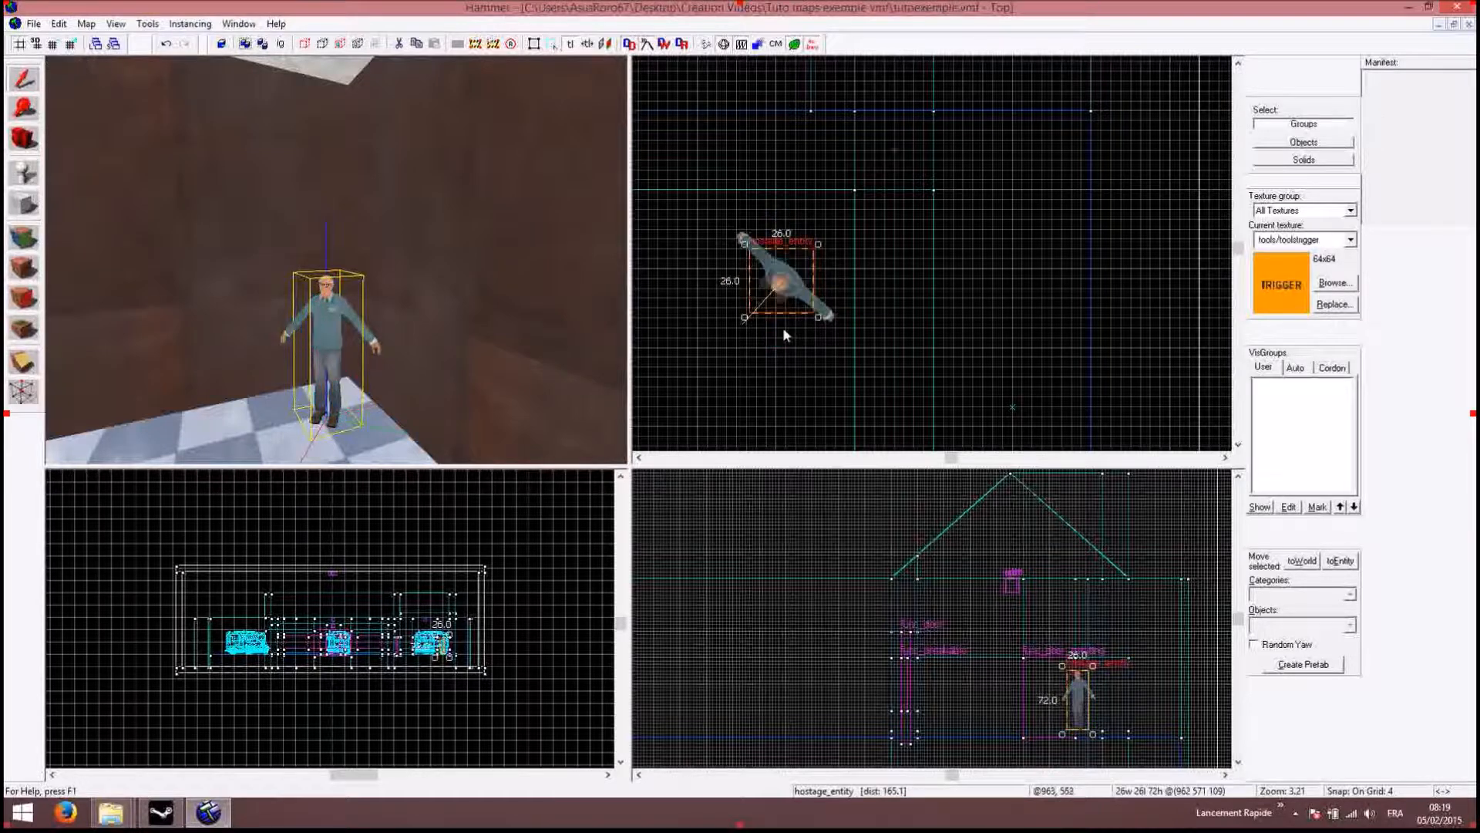
pyautogui.moveTo(777, 279); pyautogui.dragTo(746, 299)
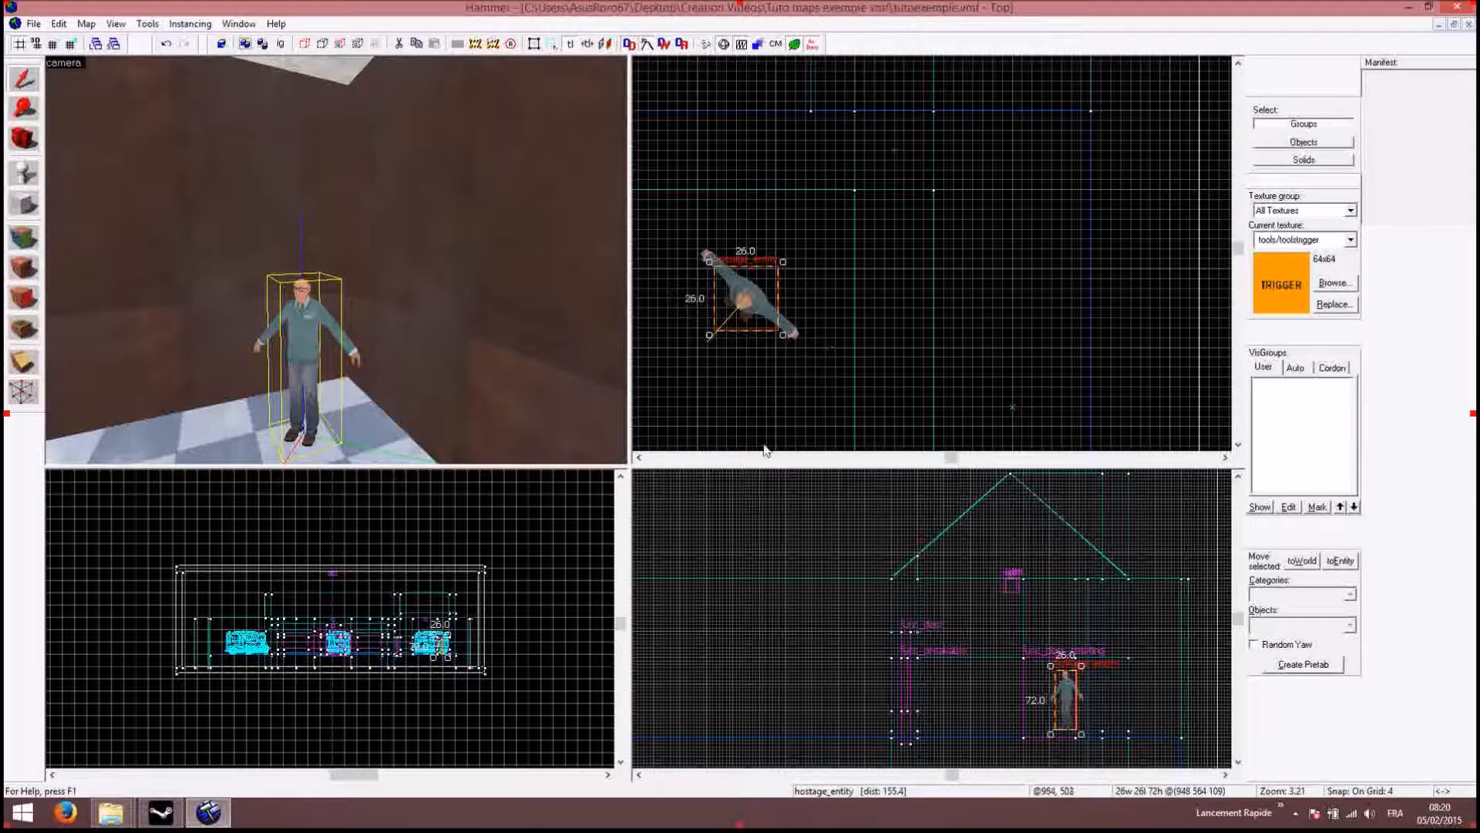
# Step: Lower the hostage by 1 unit toward the floor and deselect it
pyautogui.scroll(3, 1071, 726)
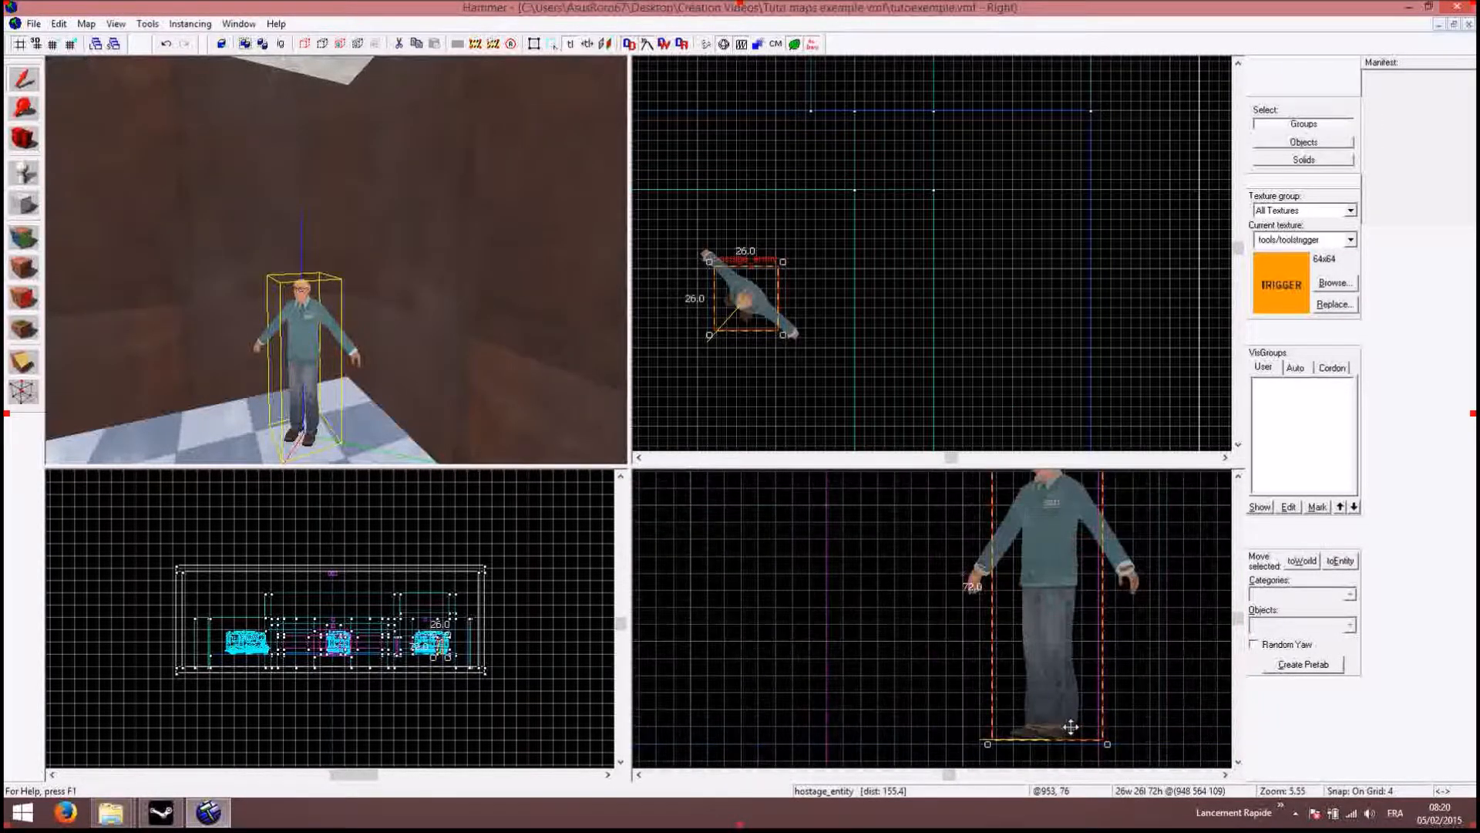
pyautogui.scroll(4, 1071, 727)
pyautogui.click(1052, 685)
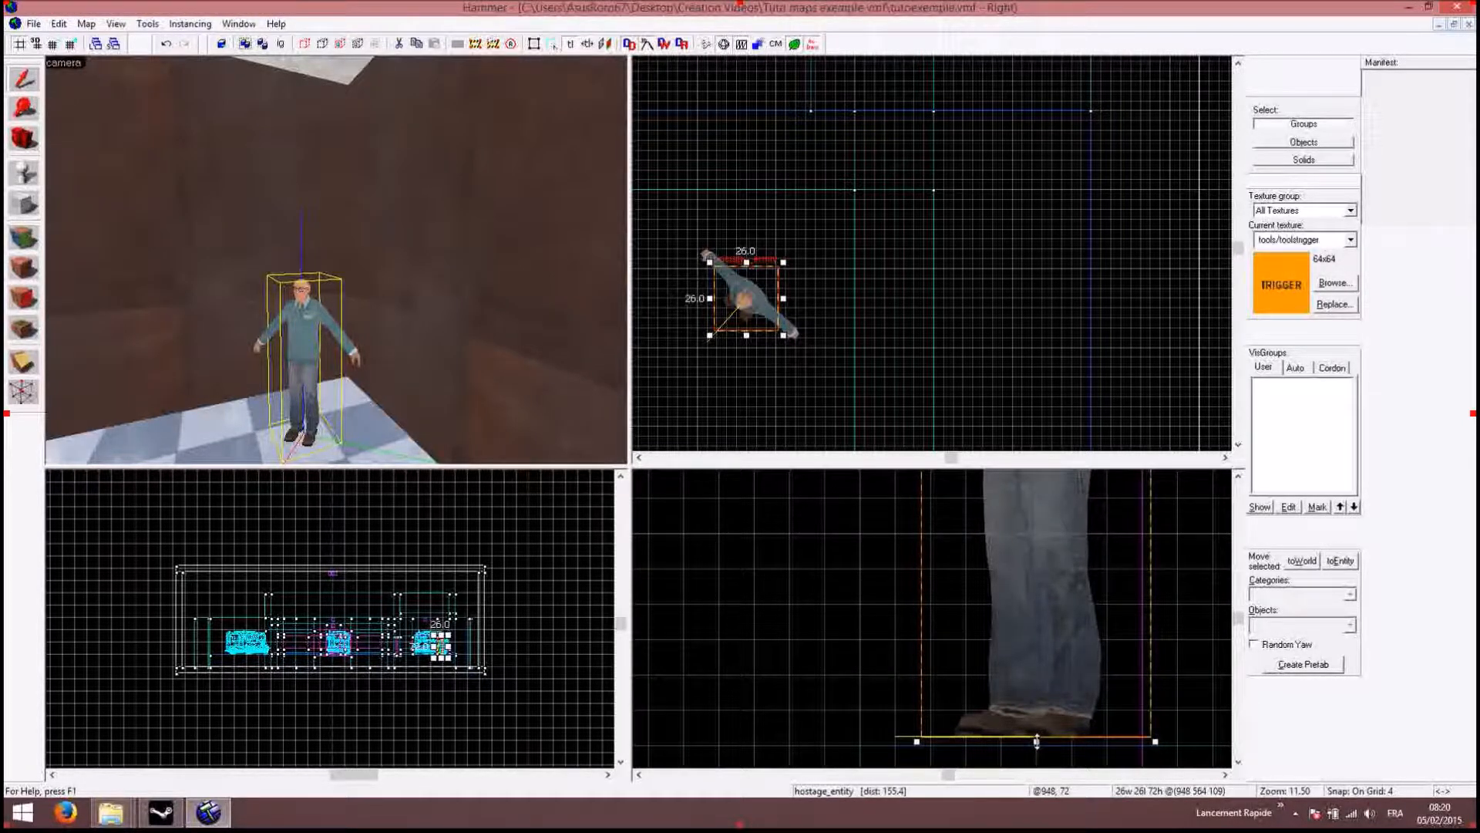
pyautogui.moveTo(1037, 742); pyautogui.dragTo(1035, 744)
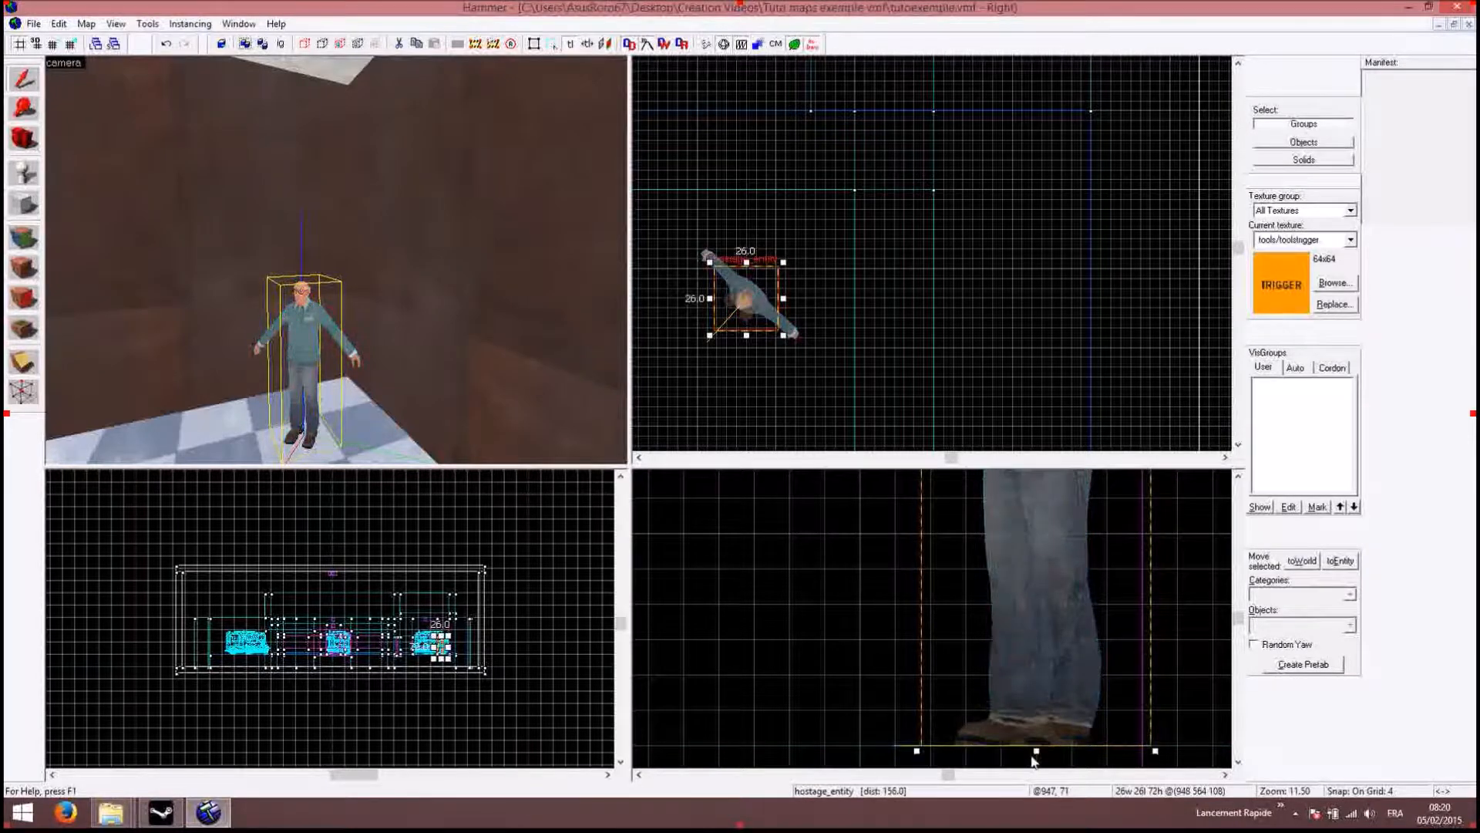
pyautogui.click(800, 673)
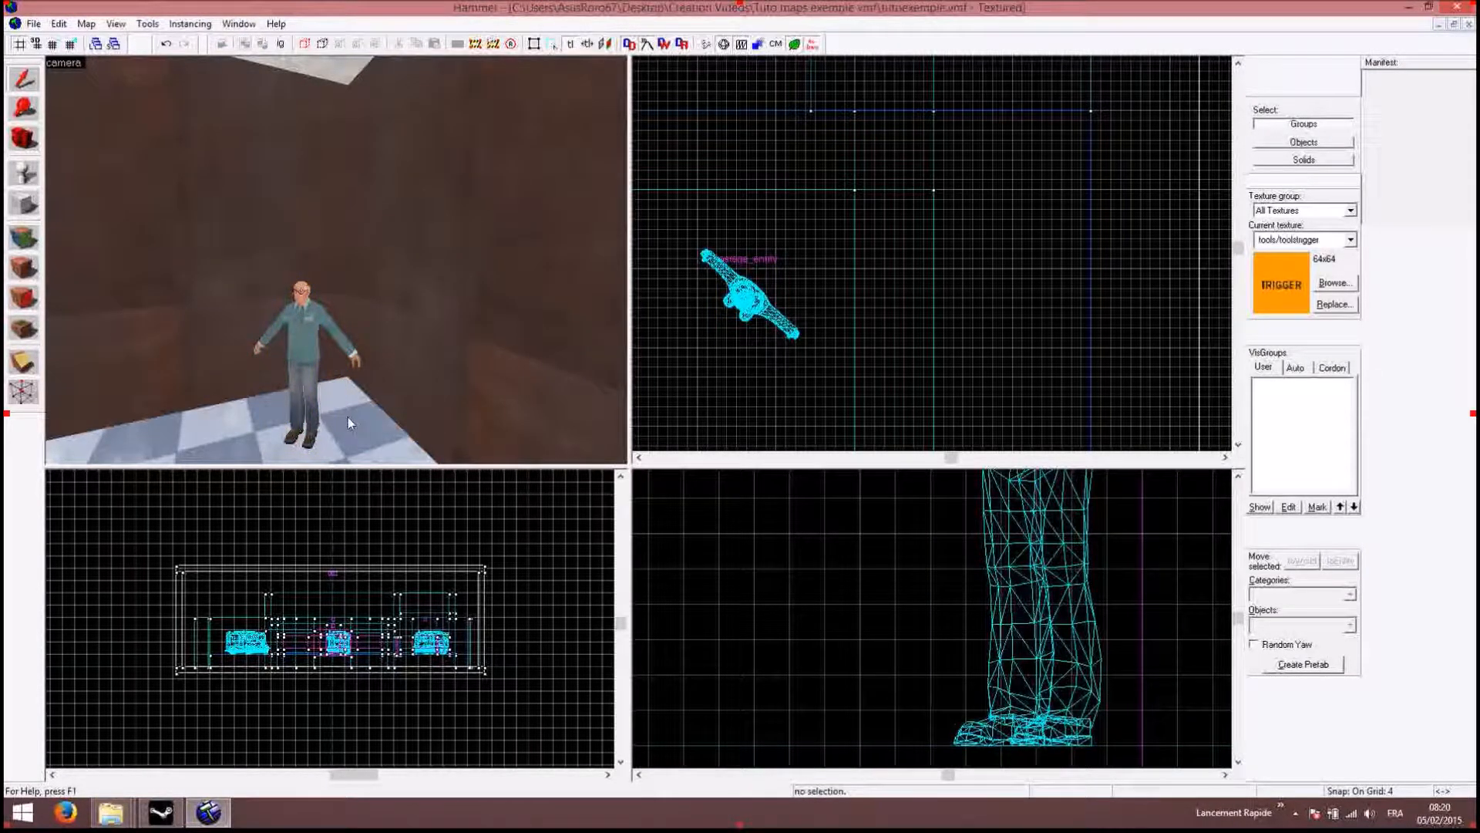
# Step: Examine the hostage's placement against the walls and window of its room
pyautogui.press('Right')
pyautogui.press('Right')
pyautogui.press('Up')
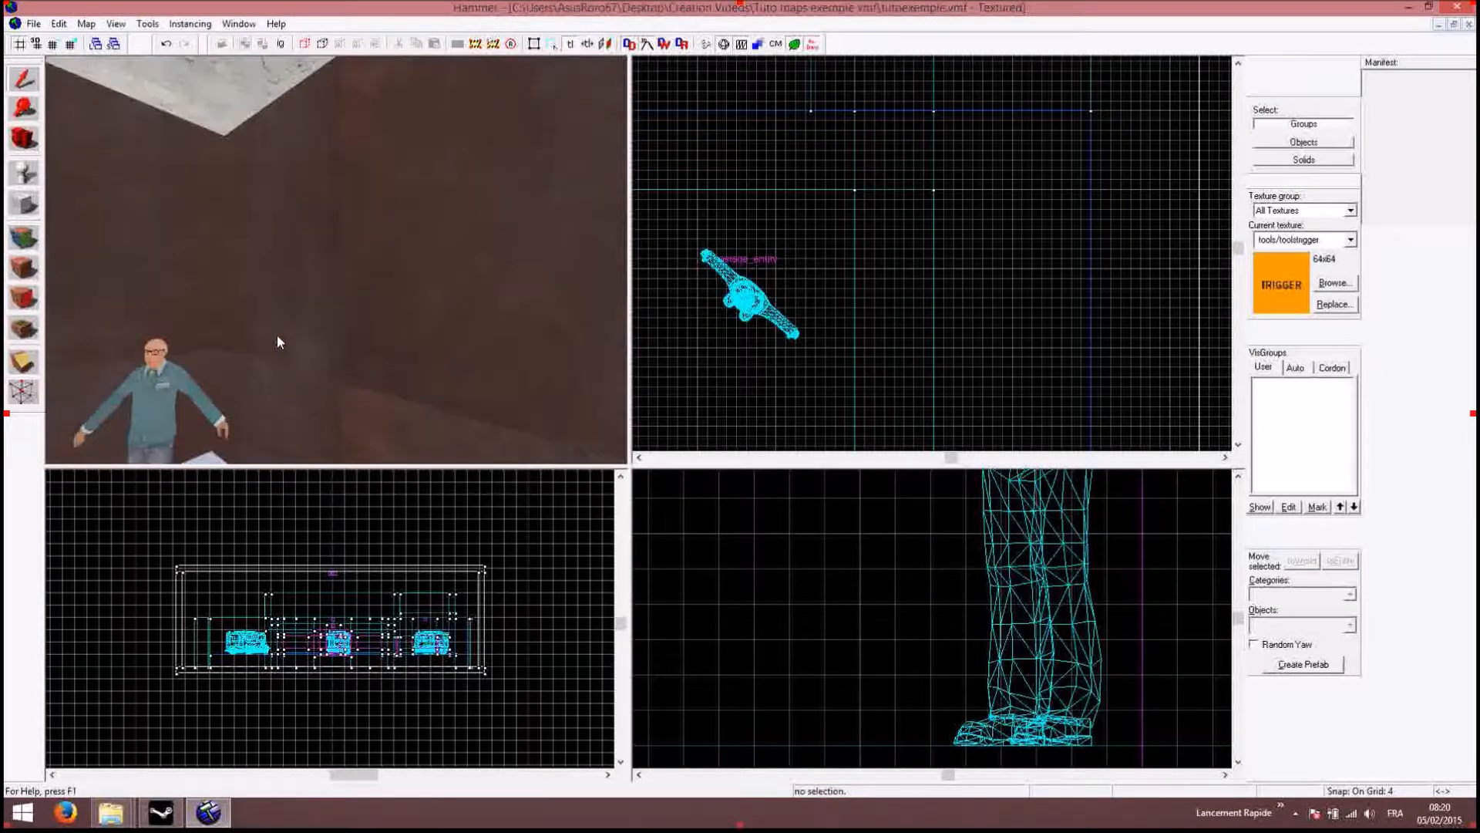
pyautogui.press('Left')
pyautogui.press('Right')
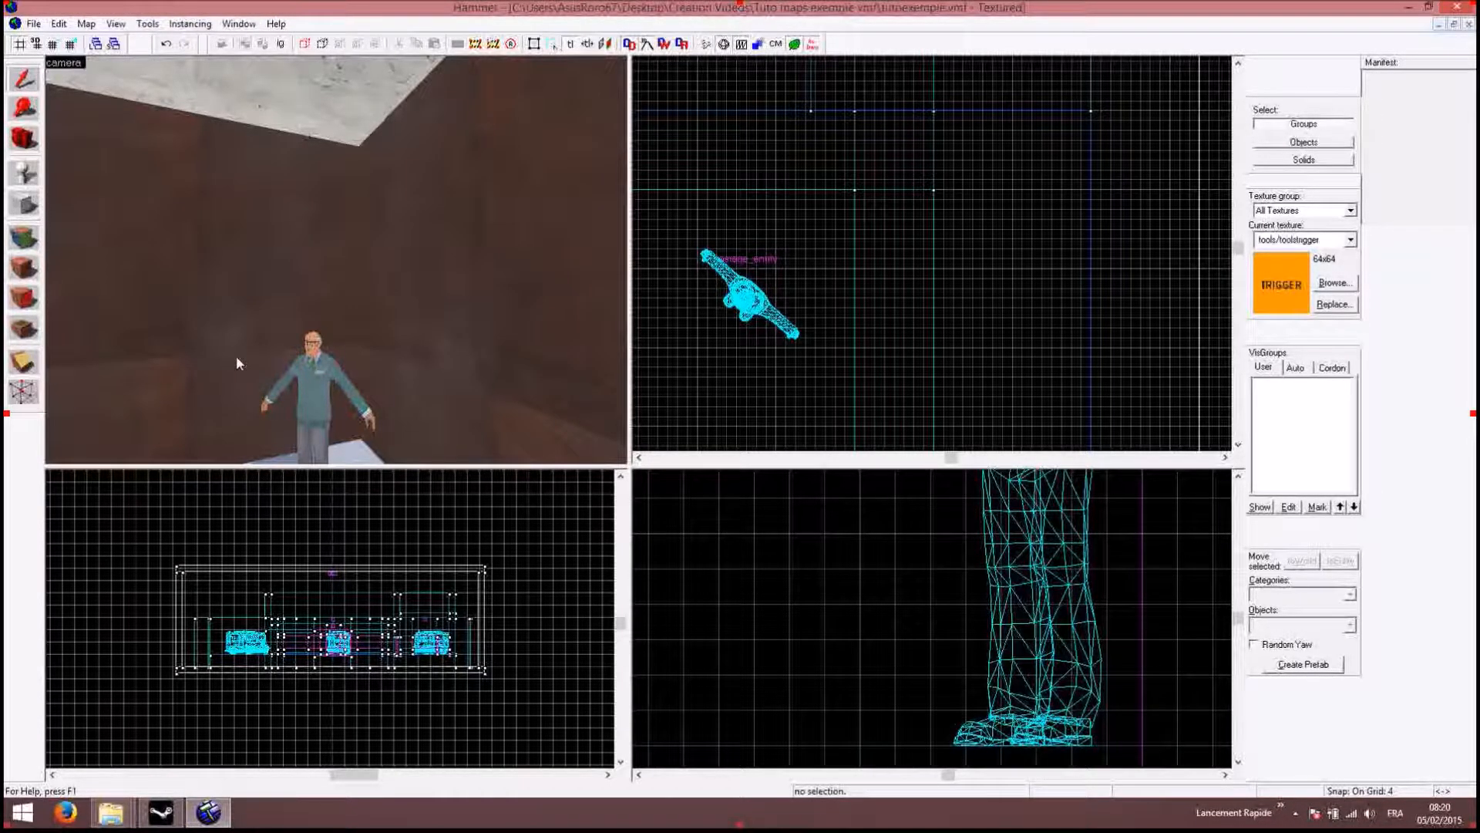
pyautogui.press('Left')
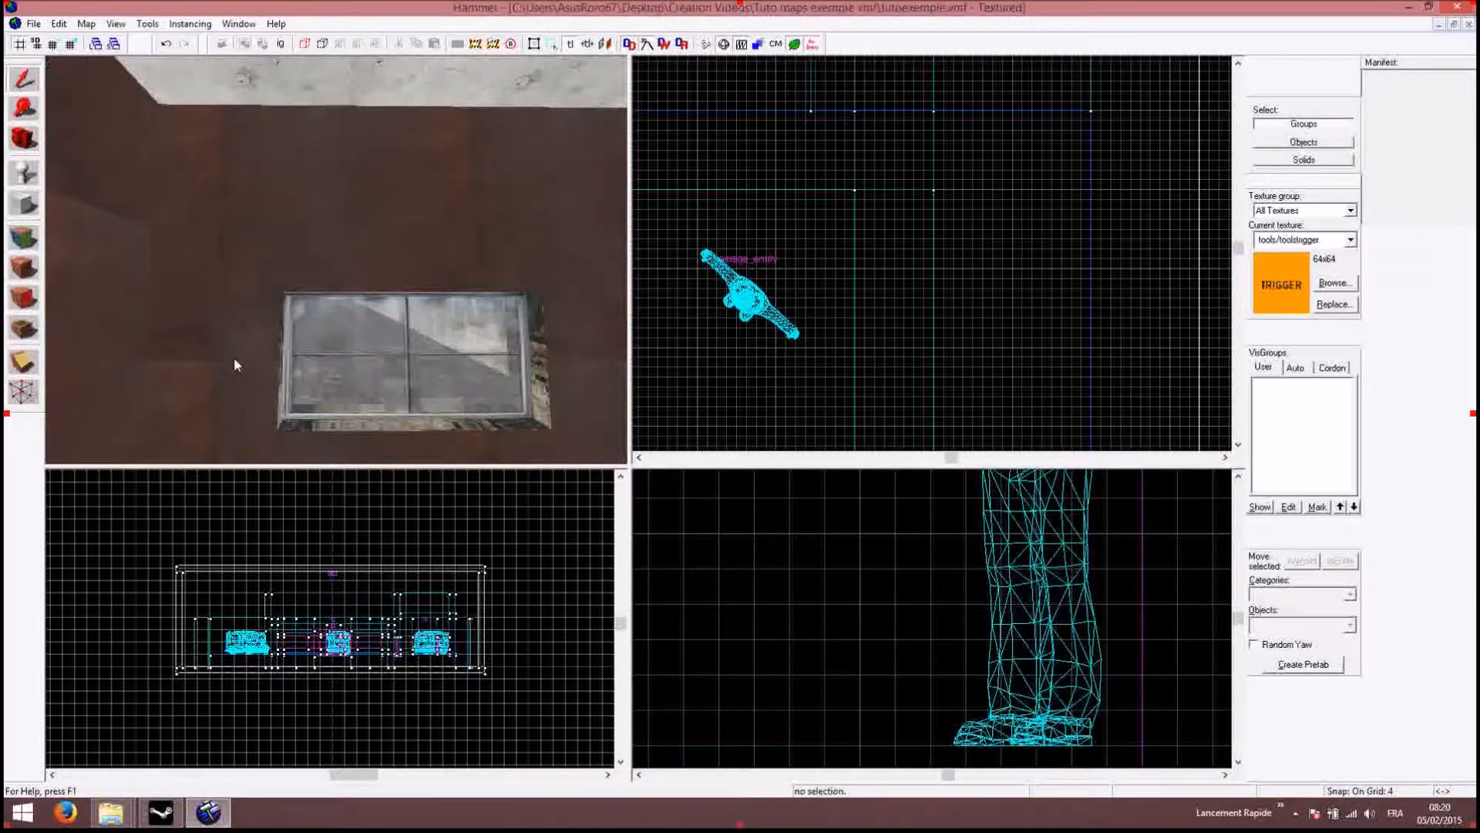
pyautogui.press('Right')
pyautogui.press('Left')
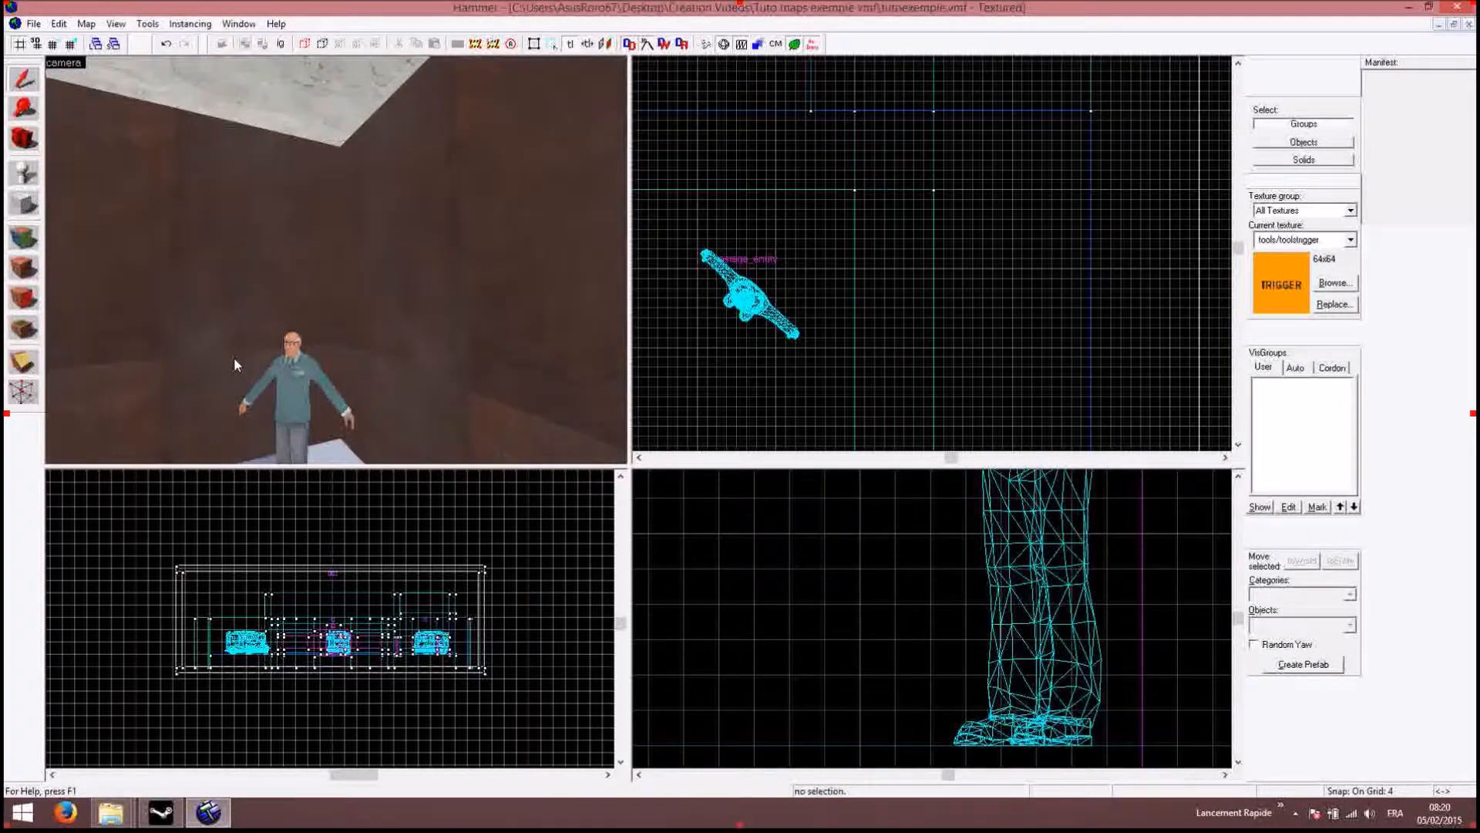
# Step: Examine the outdoor area with the SWAT vans, the garage door and the player spawn
pyautogui.scroll(3, 235, 358)
pyautogui.scroll(10, 234, 358)
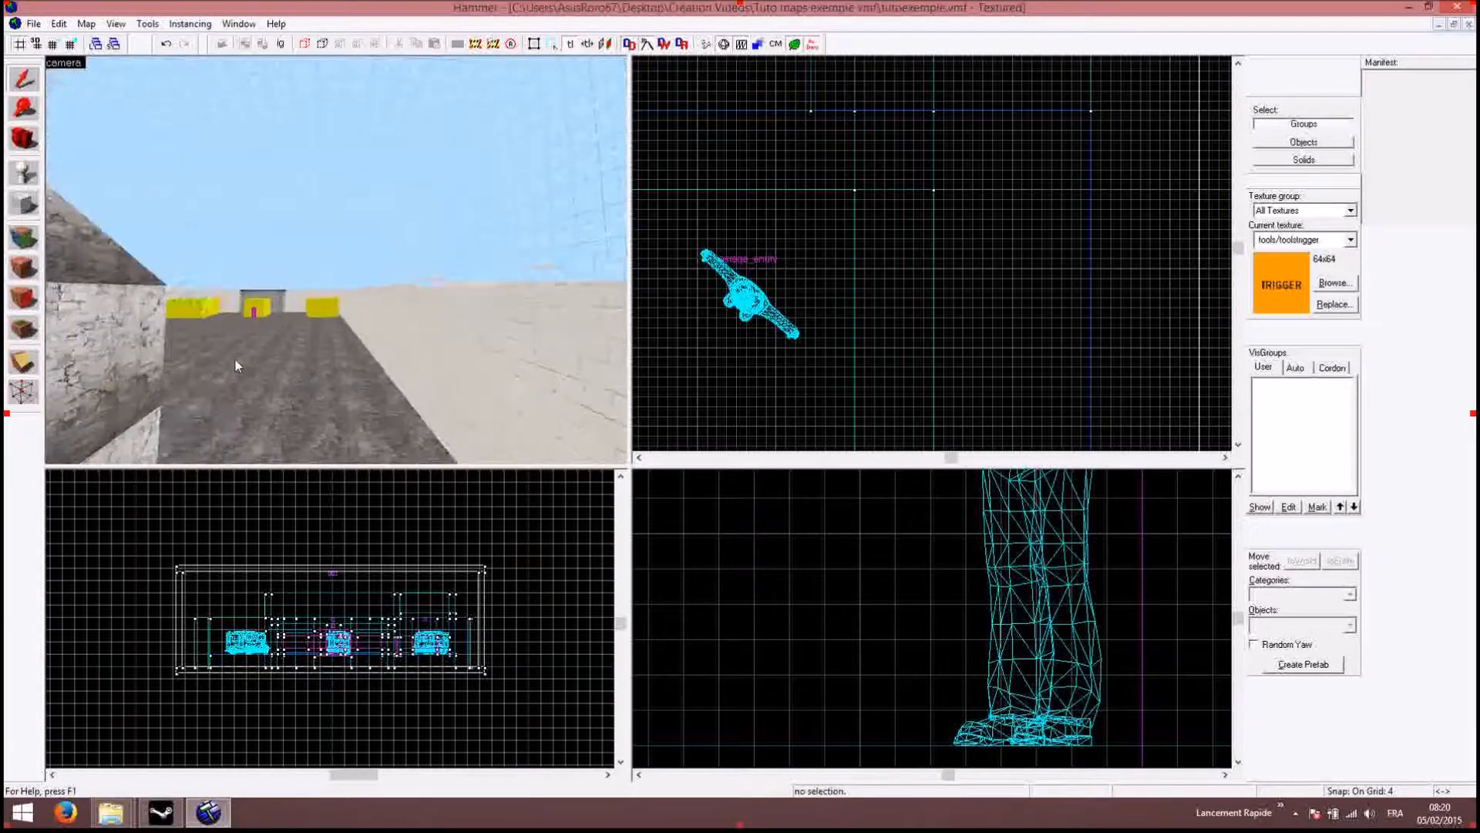
pyautogui.scroll(8, 233, 358)
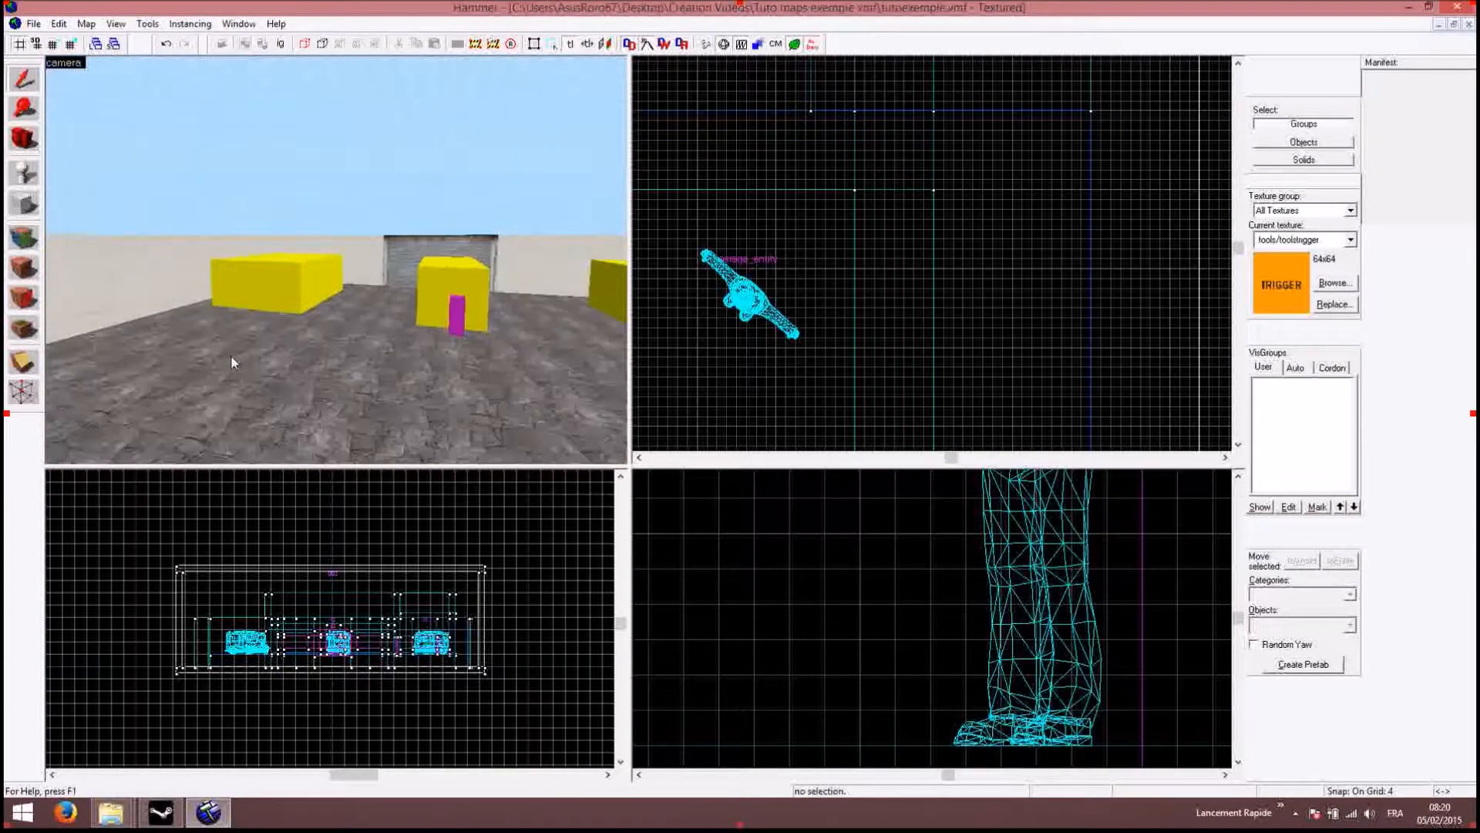
pyautogui.scroll(2, 233, 356)
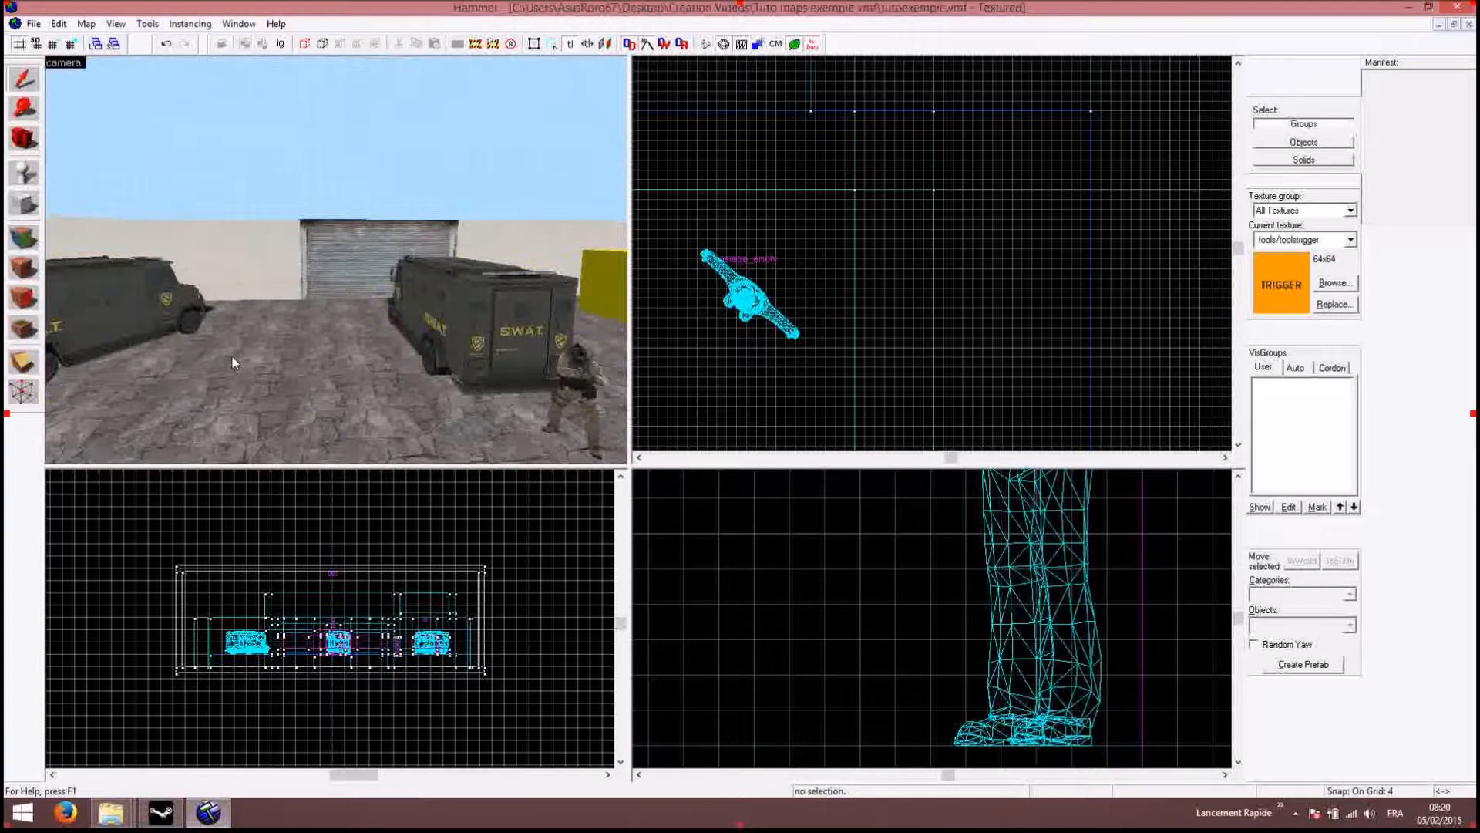
pyautogui.press('Right')
pyautogui.press('Left')
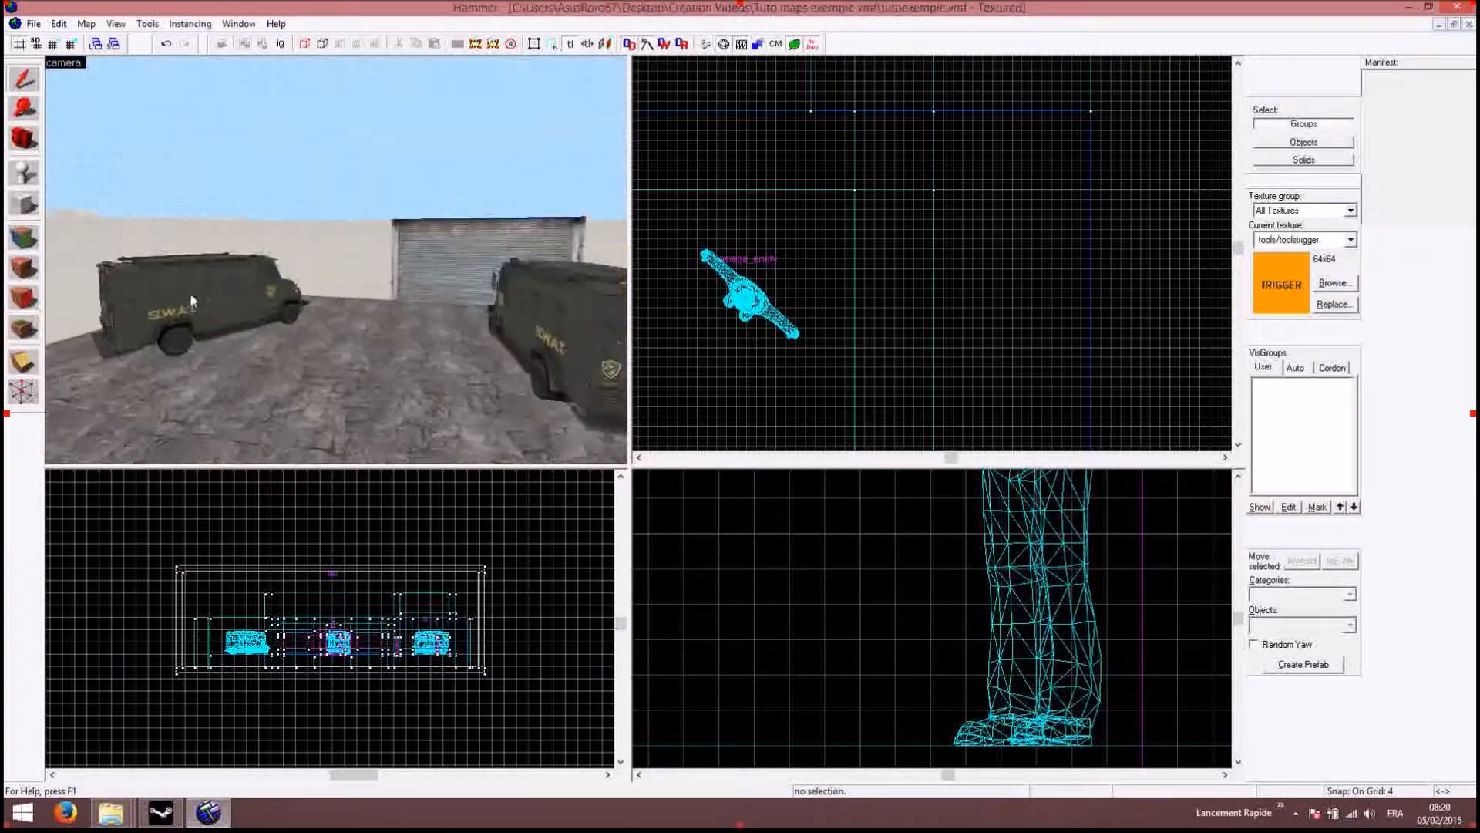
pyautogui.press('Right')
pyautogui.press('Right')
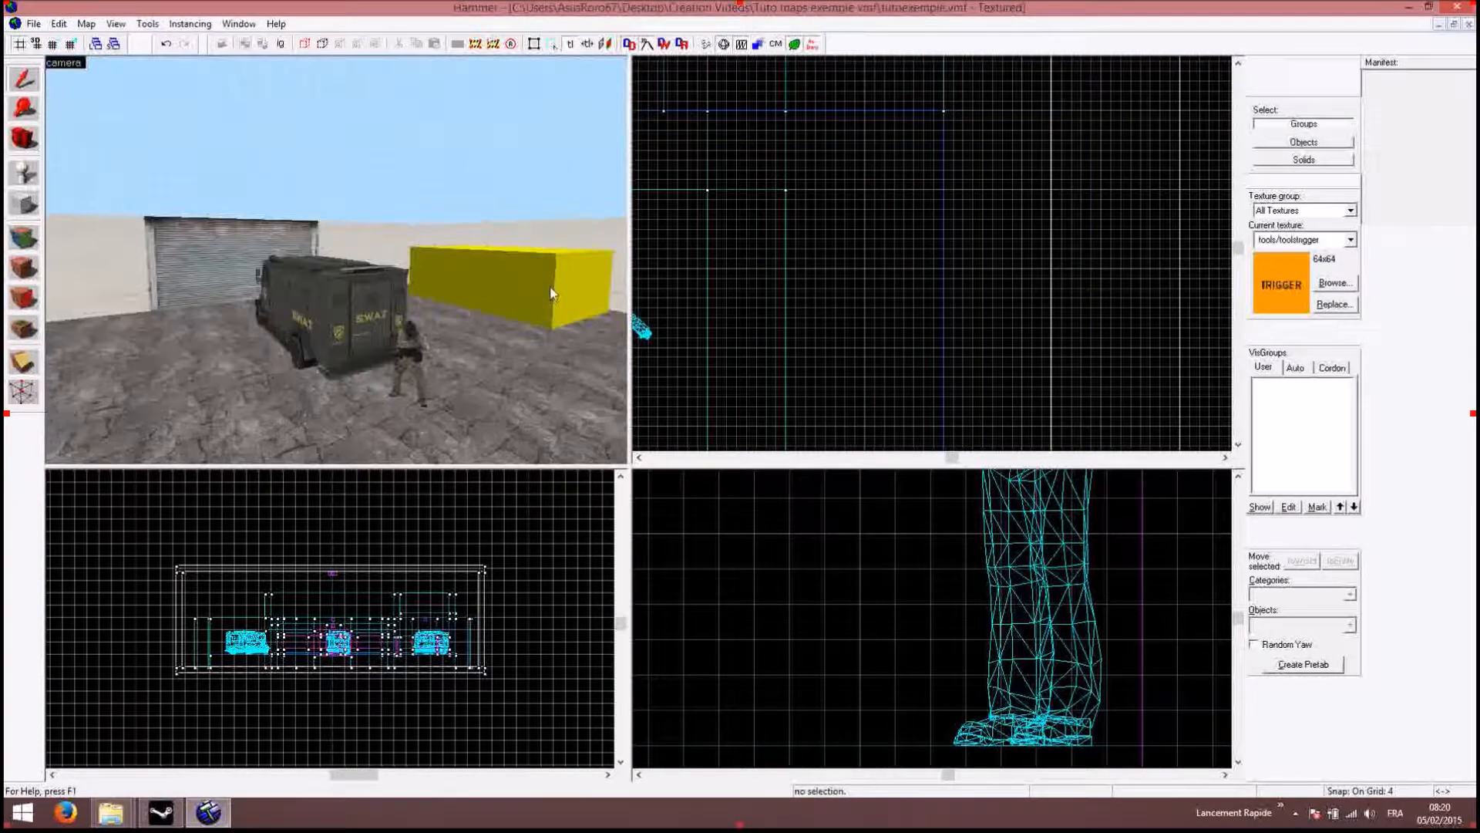
pyautogui.scroll(1, 538, 279)
pyautogui.scroll(-1, 538, 279)
pyautogui.press('Left')
pyautogui.press('Right')
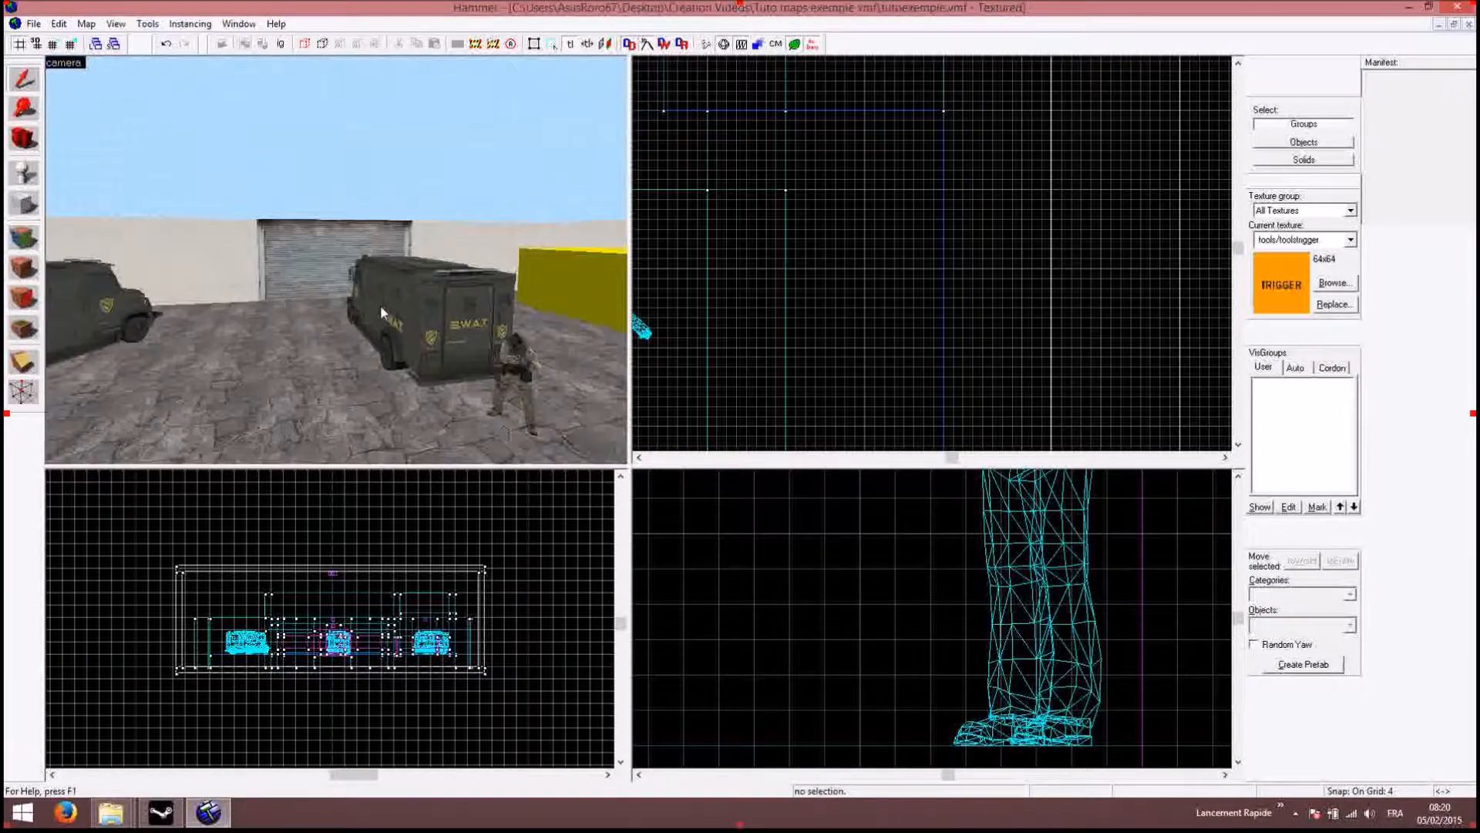
# Step: Set up a primitive block with the tools/toolstrigger texture for the area around the SWAT vans
pyautogui.scroll(-1, 428, 284)
pyautogui.scroll(1, 428, 284)
pyautogui.scroll(-11, 806, 225)
pyautogui.scroll(8, 806, 224)
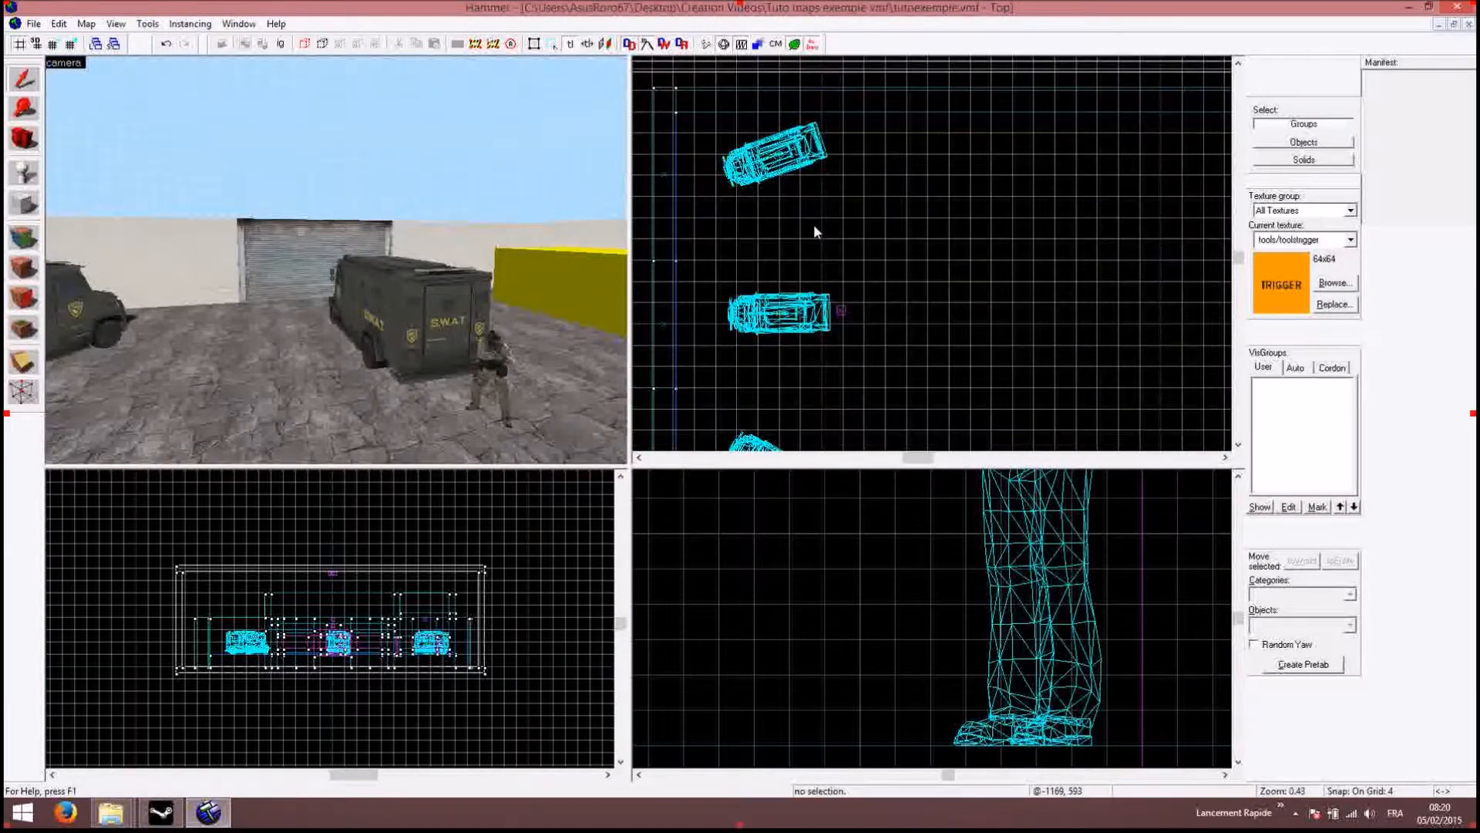
pyautogui.scroll(-2, 813, 223)
pyautogui.click(1333, 283)
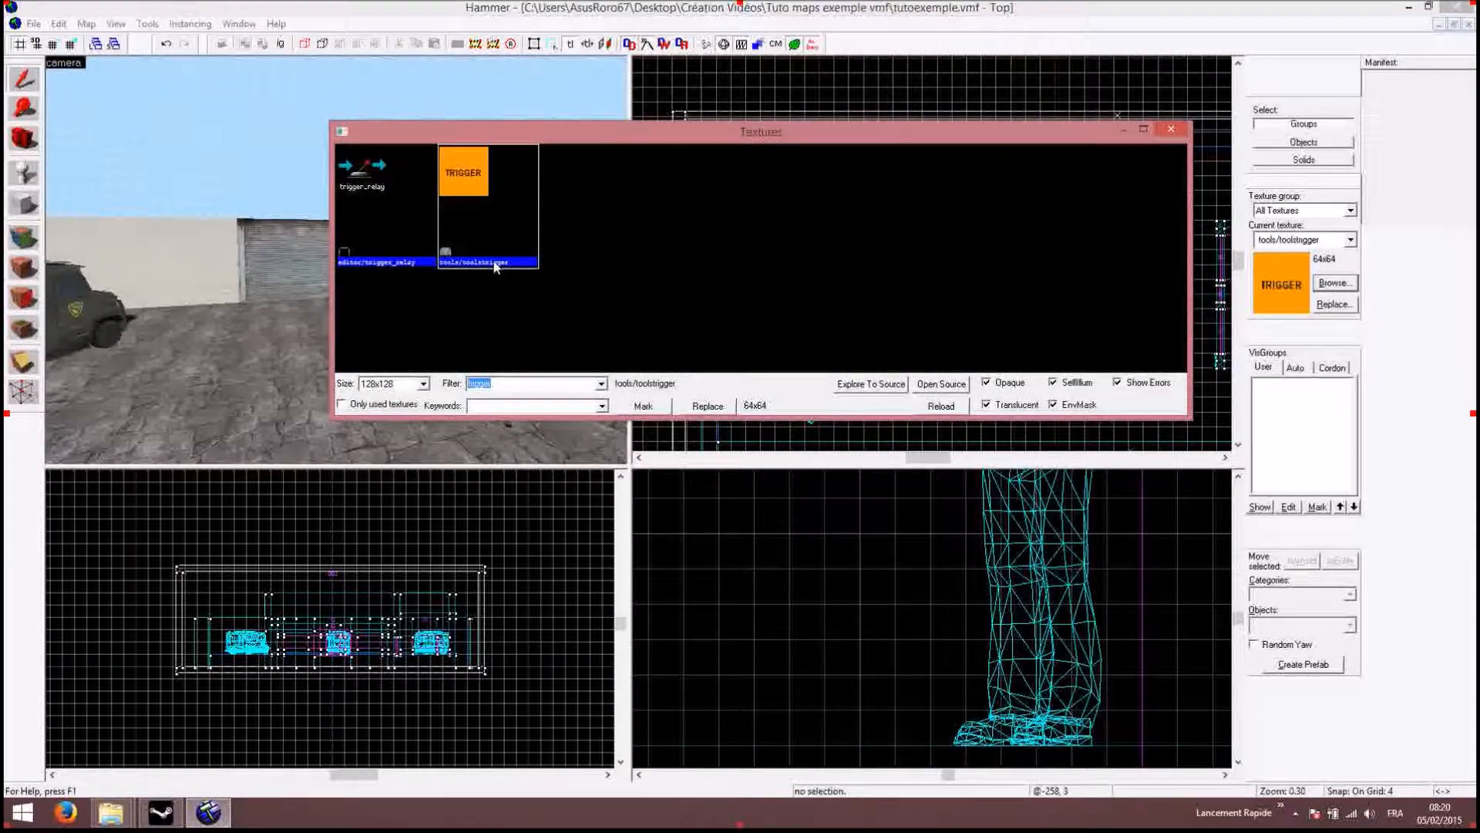
pyautogui.doubleClick(478, 209)
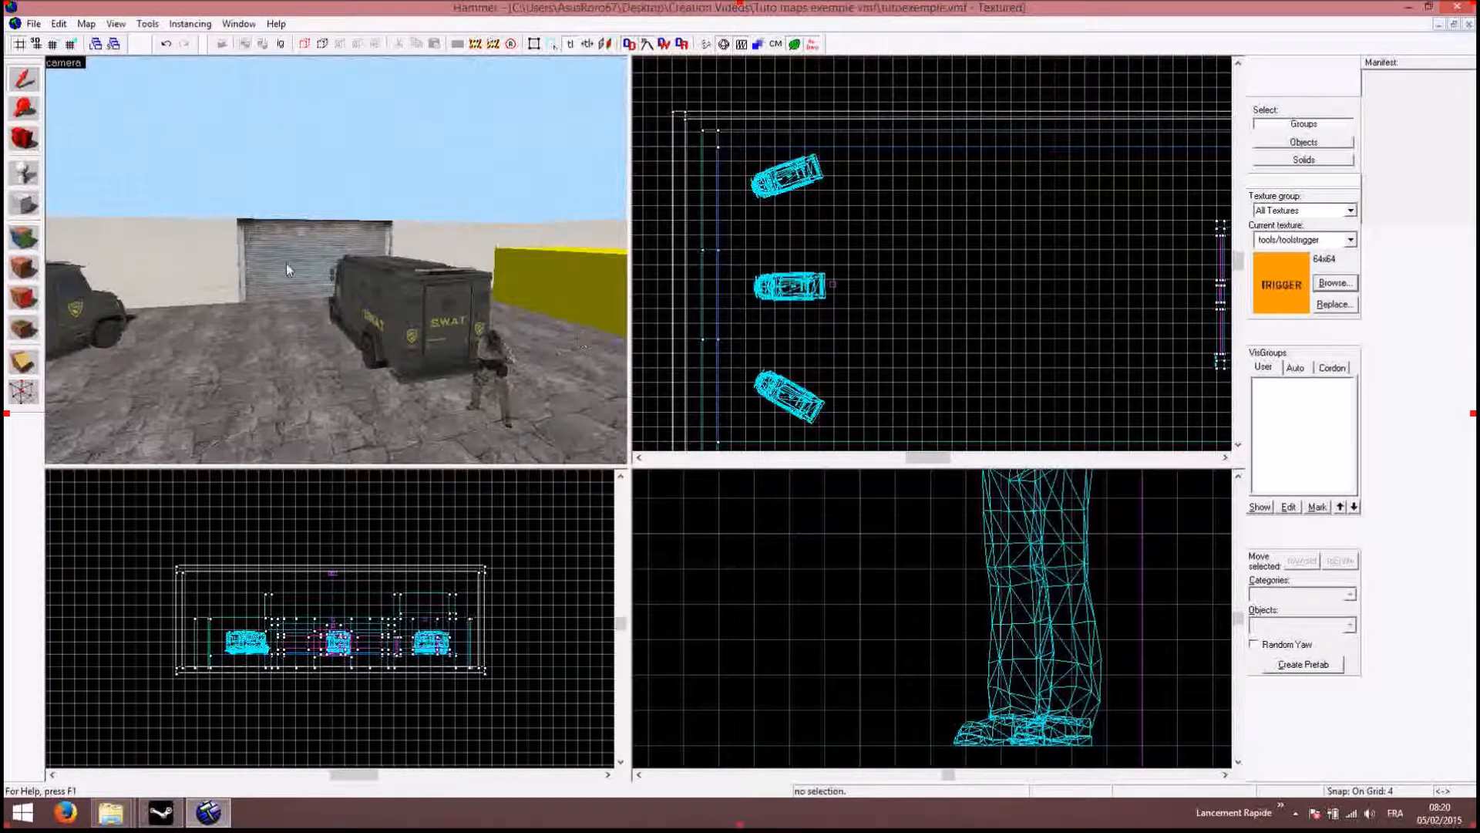
pyautogui.click(21, 208)
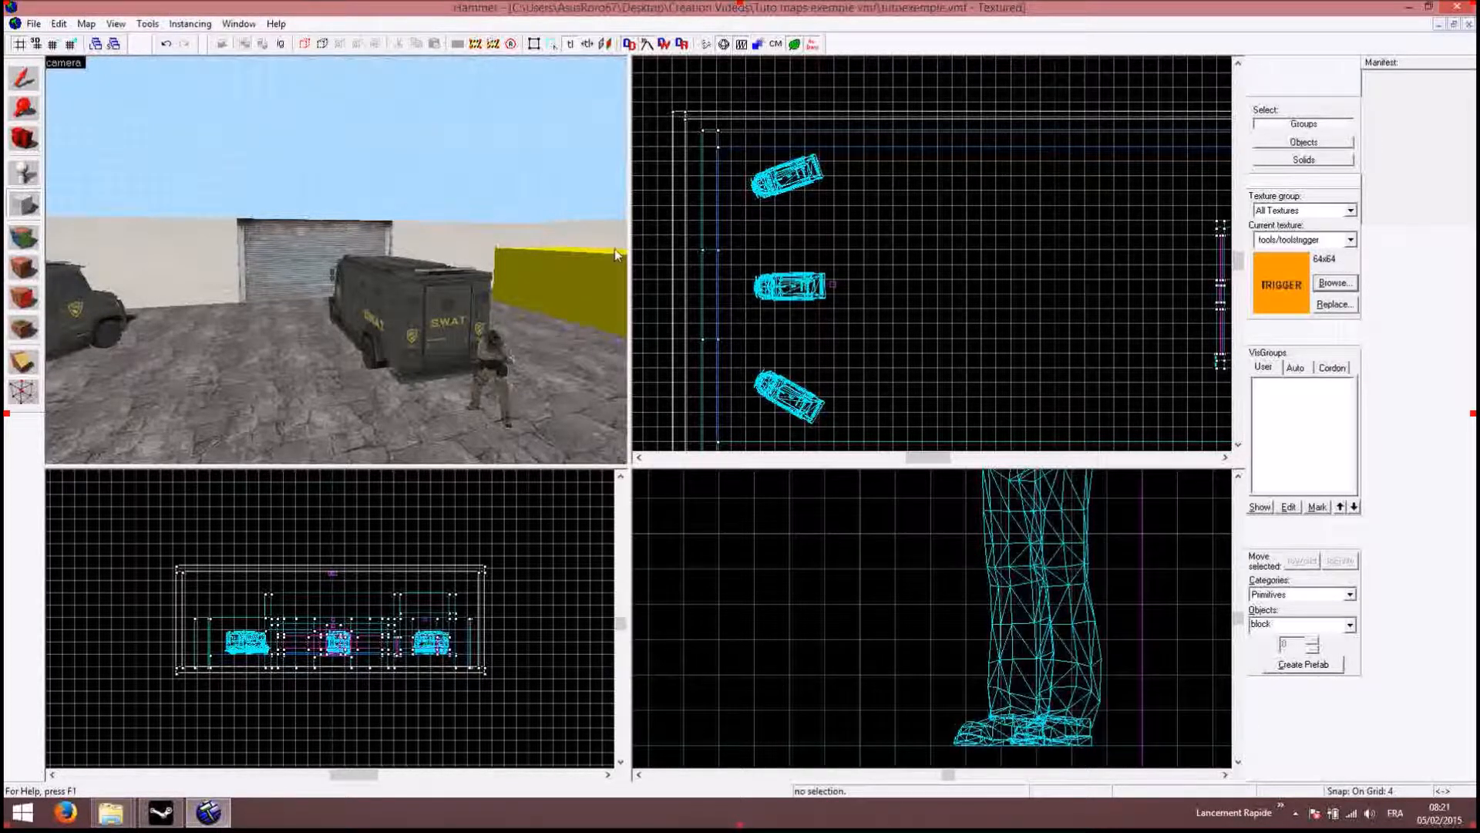
pyautogui.click(1334, 283)
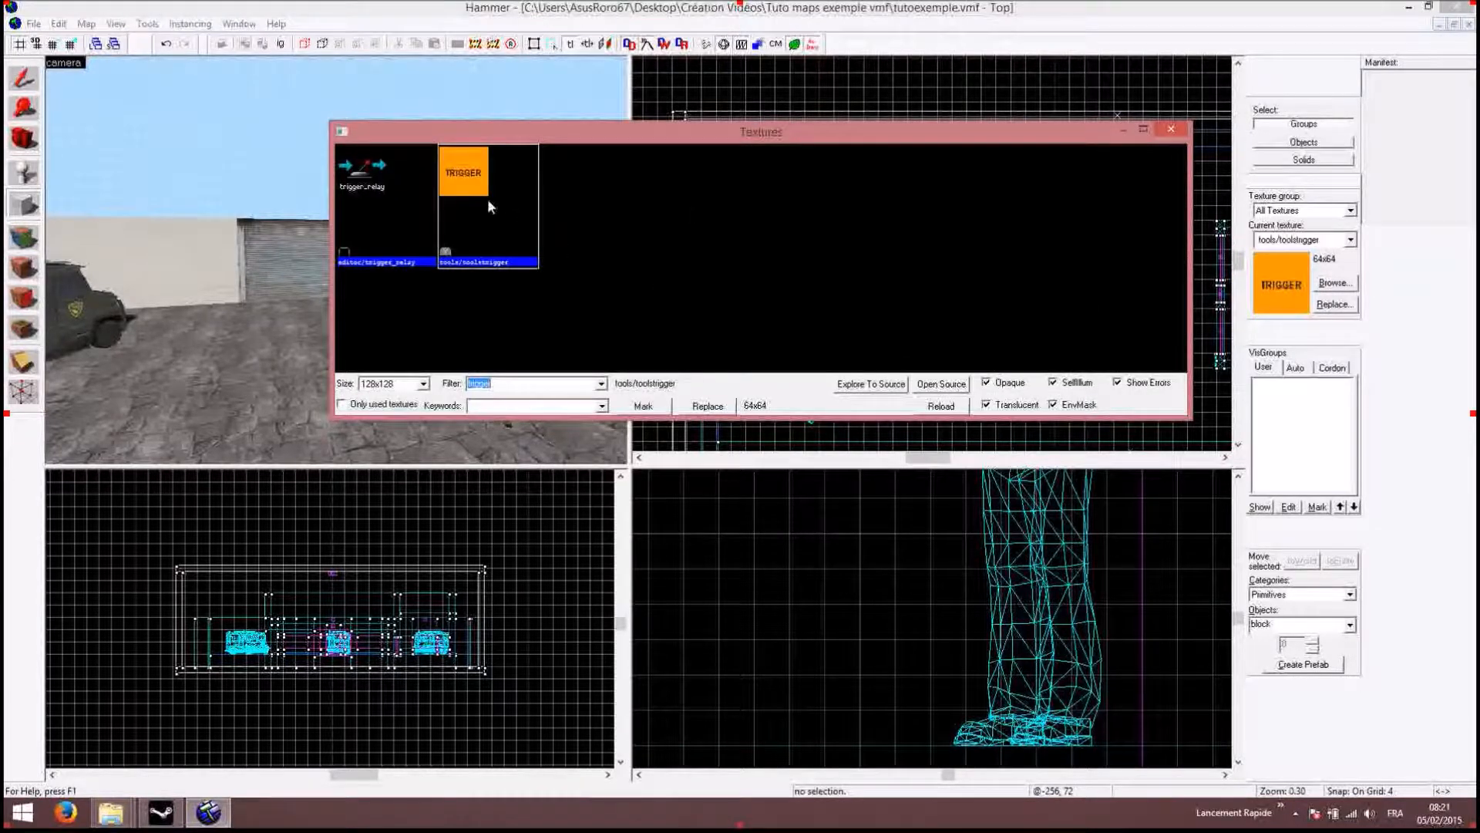
pyautogui.doubleClick(482, 198)
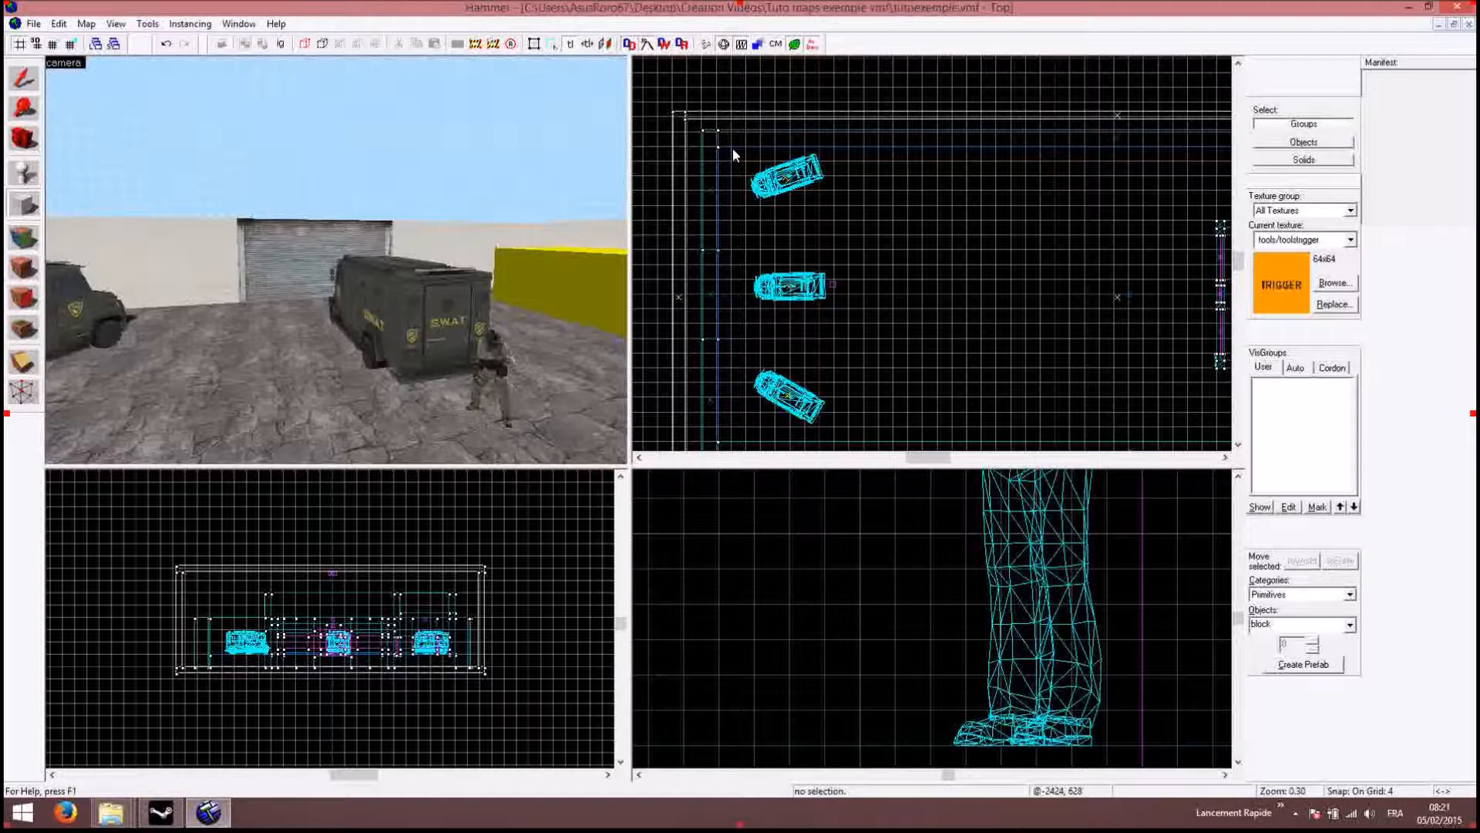
# Step: Create a trigger block of about 440 by 1272 units, 72 units high, around the three SWAT vans and select it
pyautogui.moveTo(731, 147); pyautogui.dragTo(838, 446)
pyautogui.rightClick(815, 377)
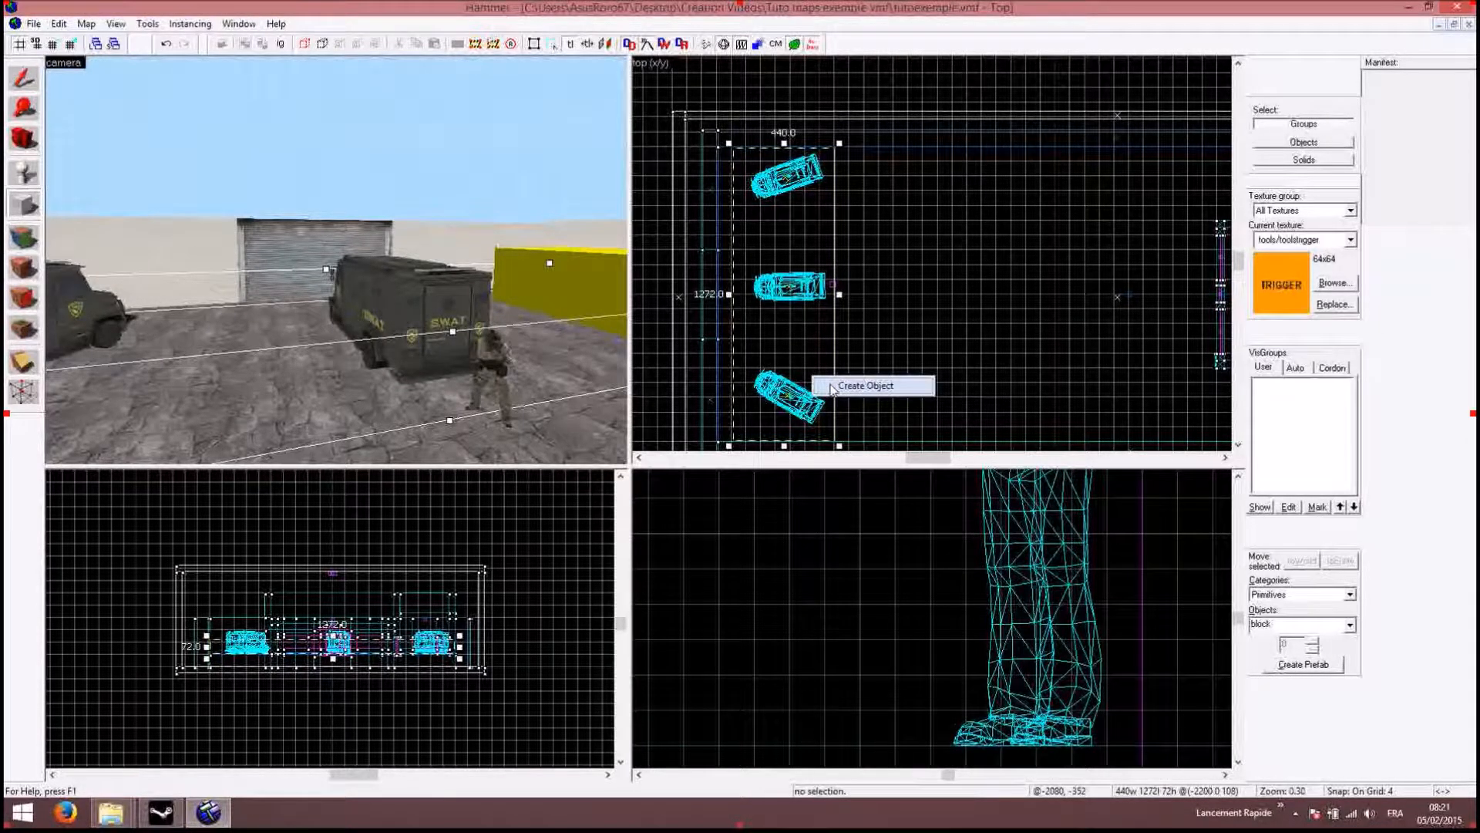
pyautogui.click(864, 385)
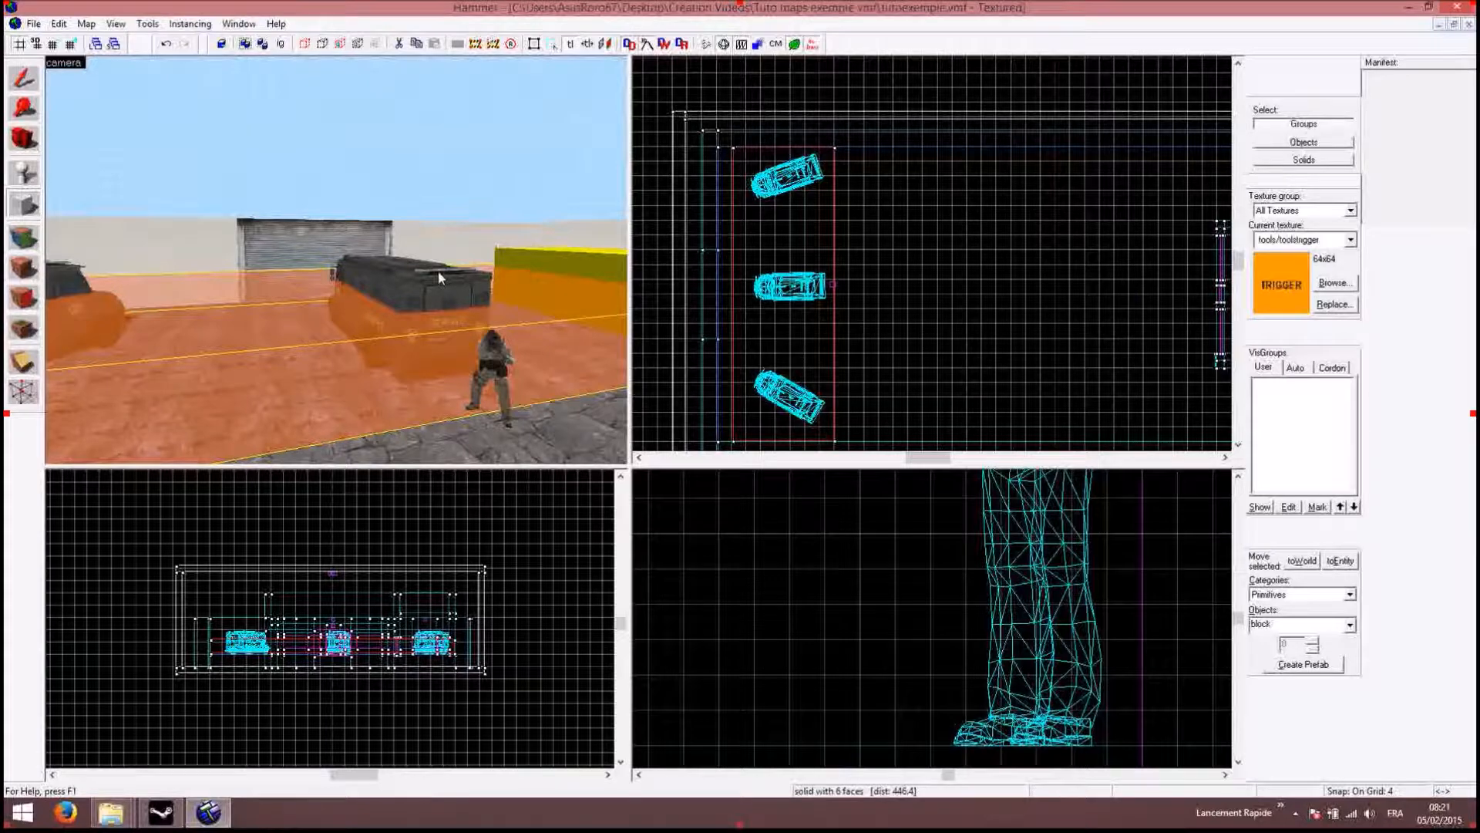
pyautogui.click(23, 77)
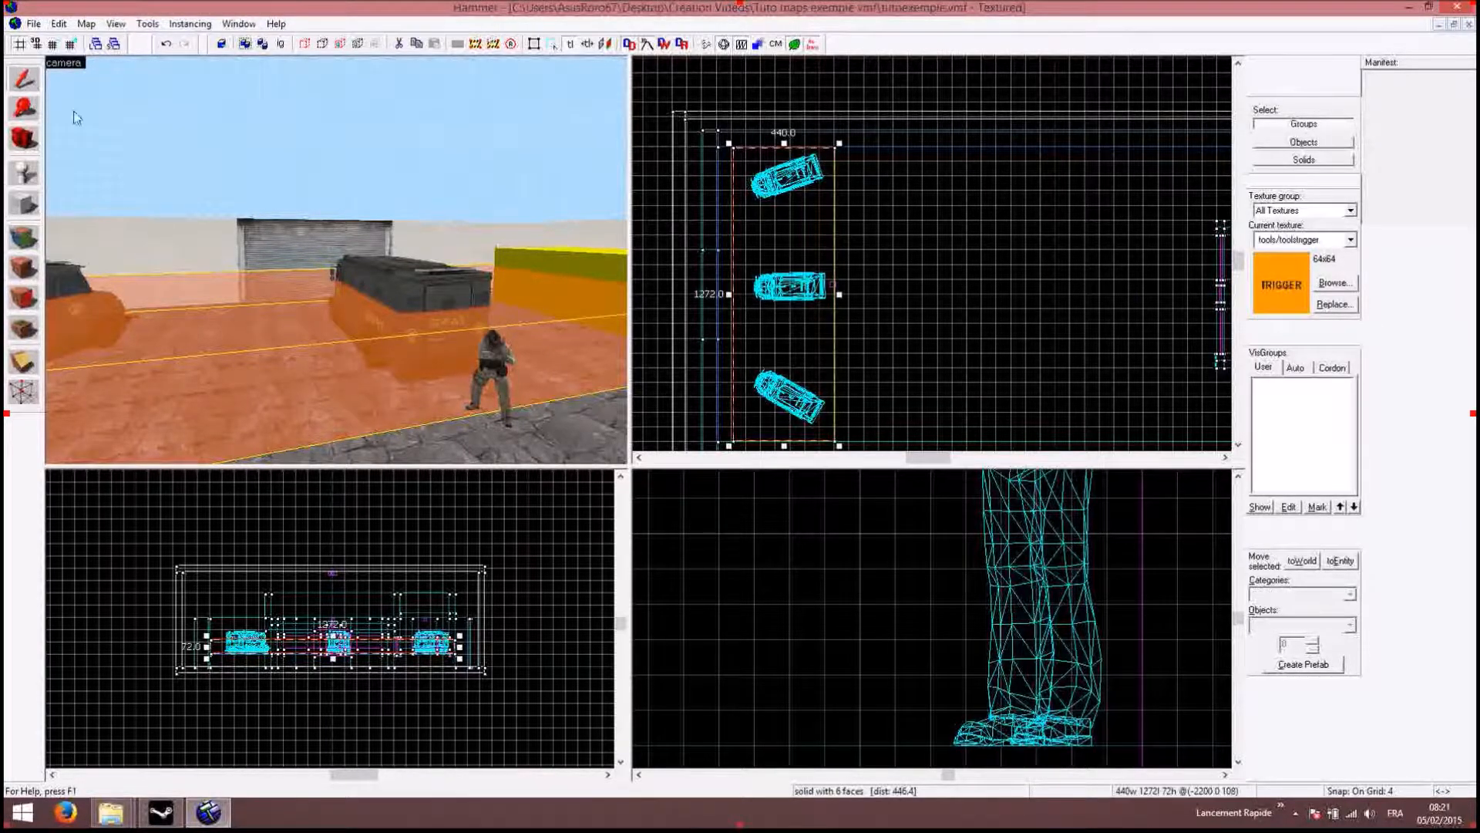
pyautogui.scroll(-8, 825, 572)
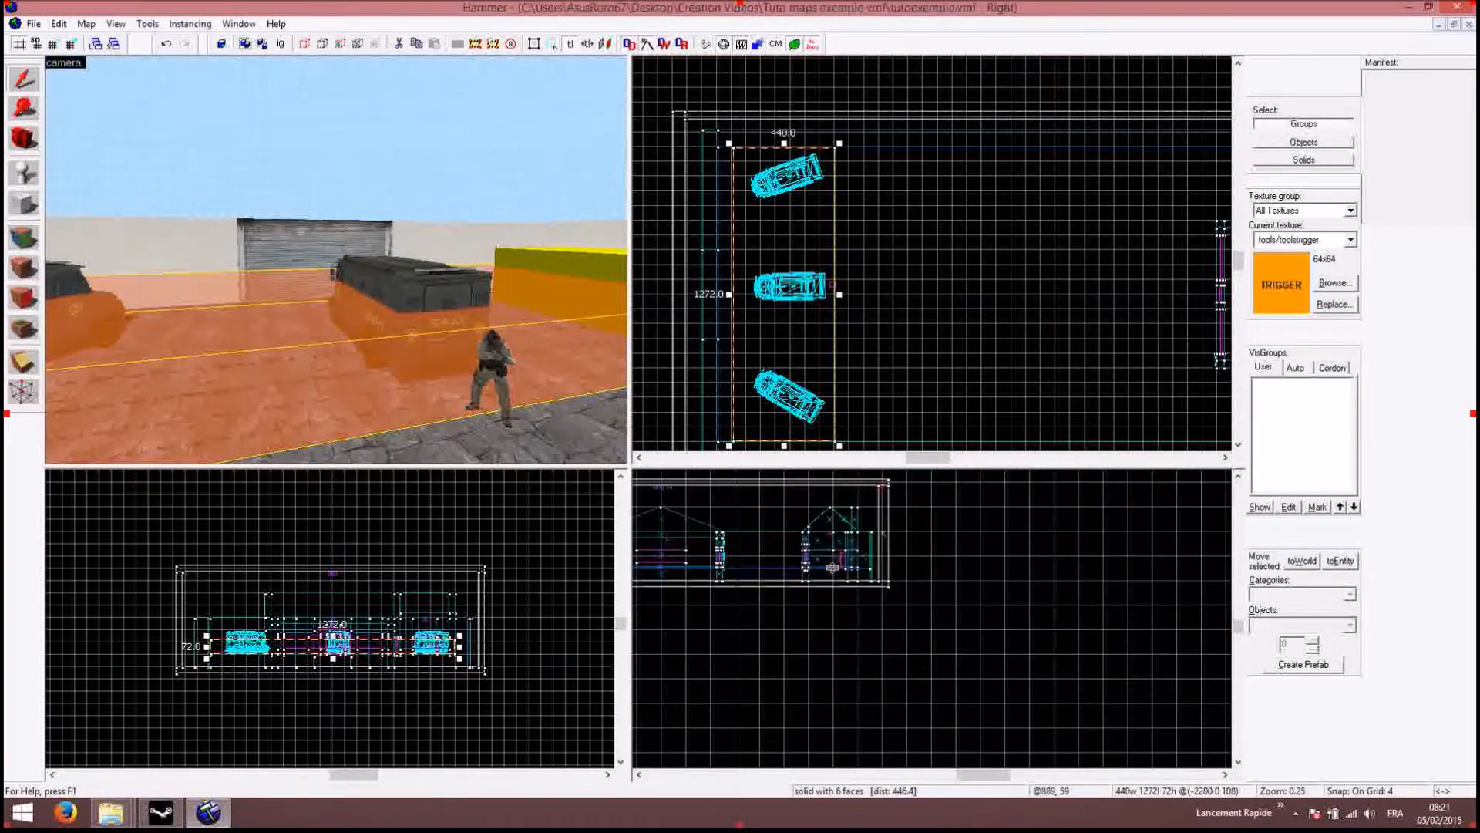
pyautogui.scroll(5, 825, 572)
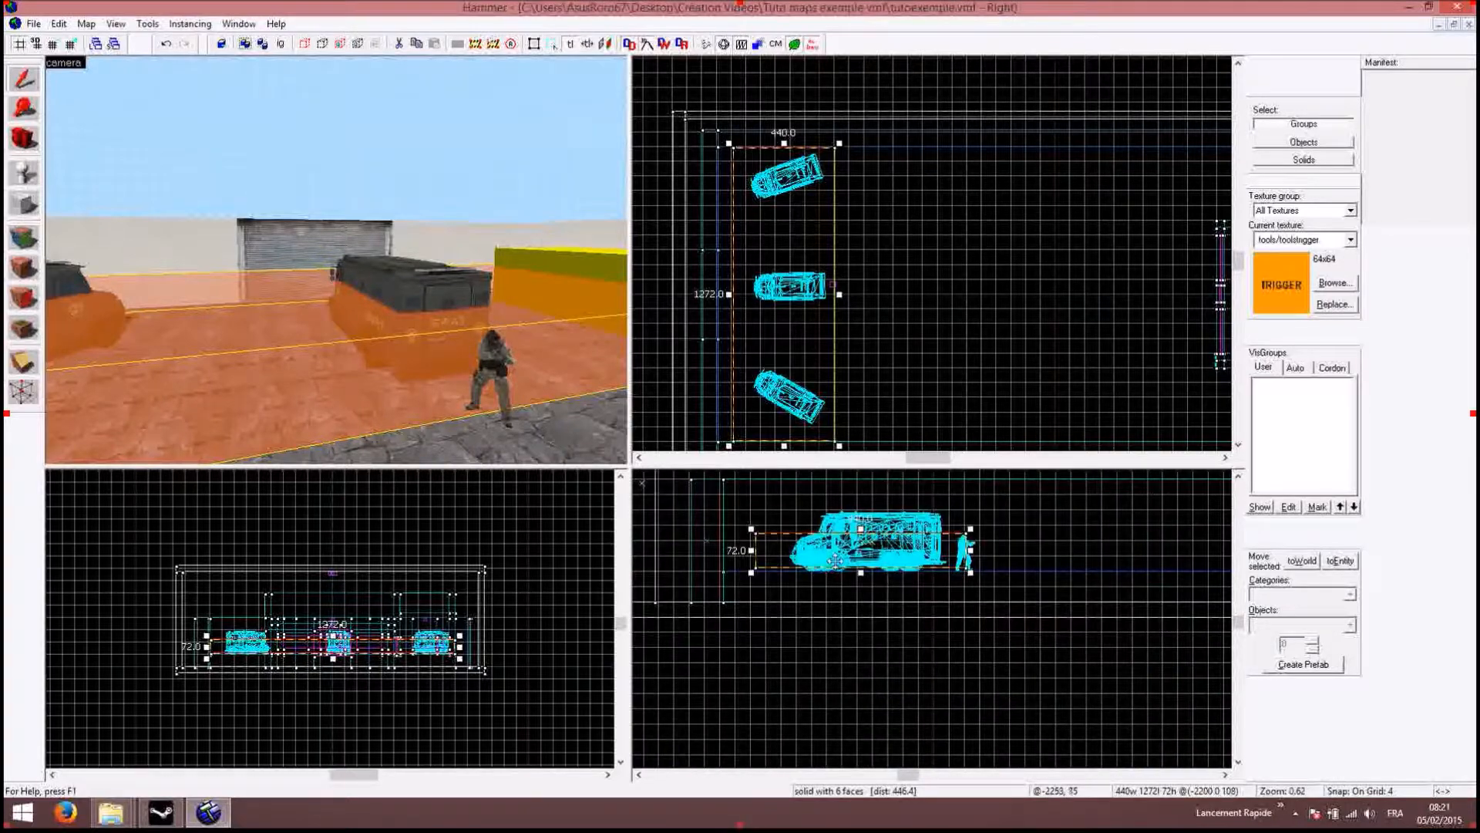
# Step: Raise the trigger block around the SWAT vans to 152 units high and tie it to a func_hostage_rescue entity
pyautogui.scroll(1, 859, 532)
pyautogui.moveTo(857, 530); pyautogui.dragTo(860, 481)
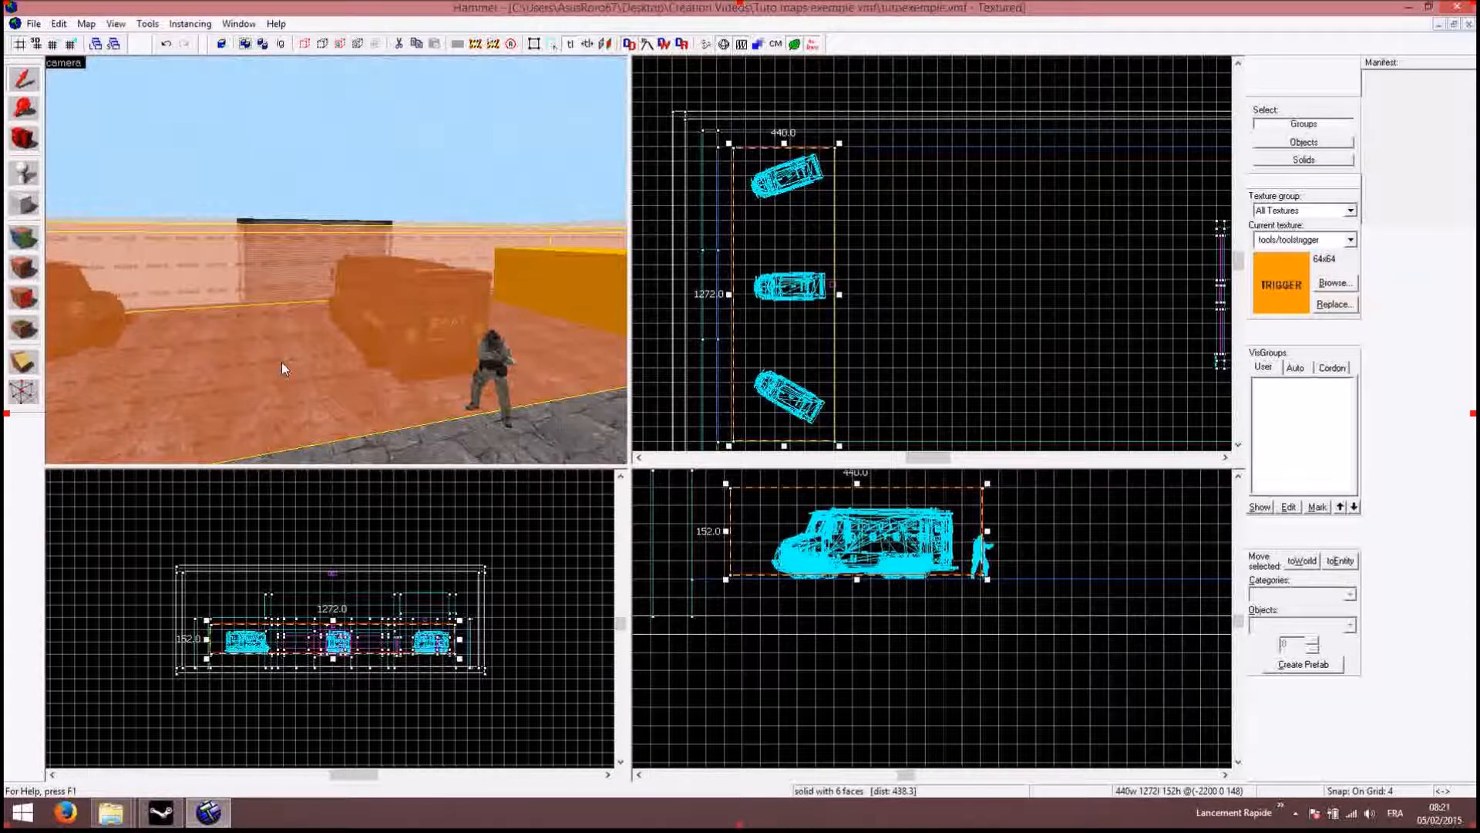
pyautogui.hotkey('ctrl', 't')
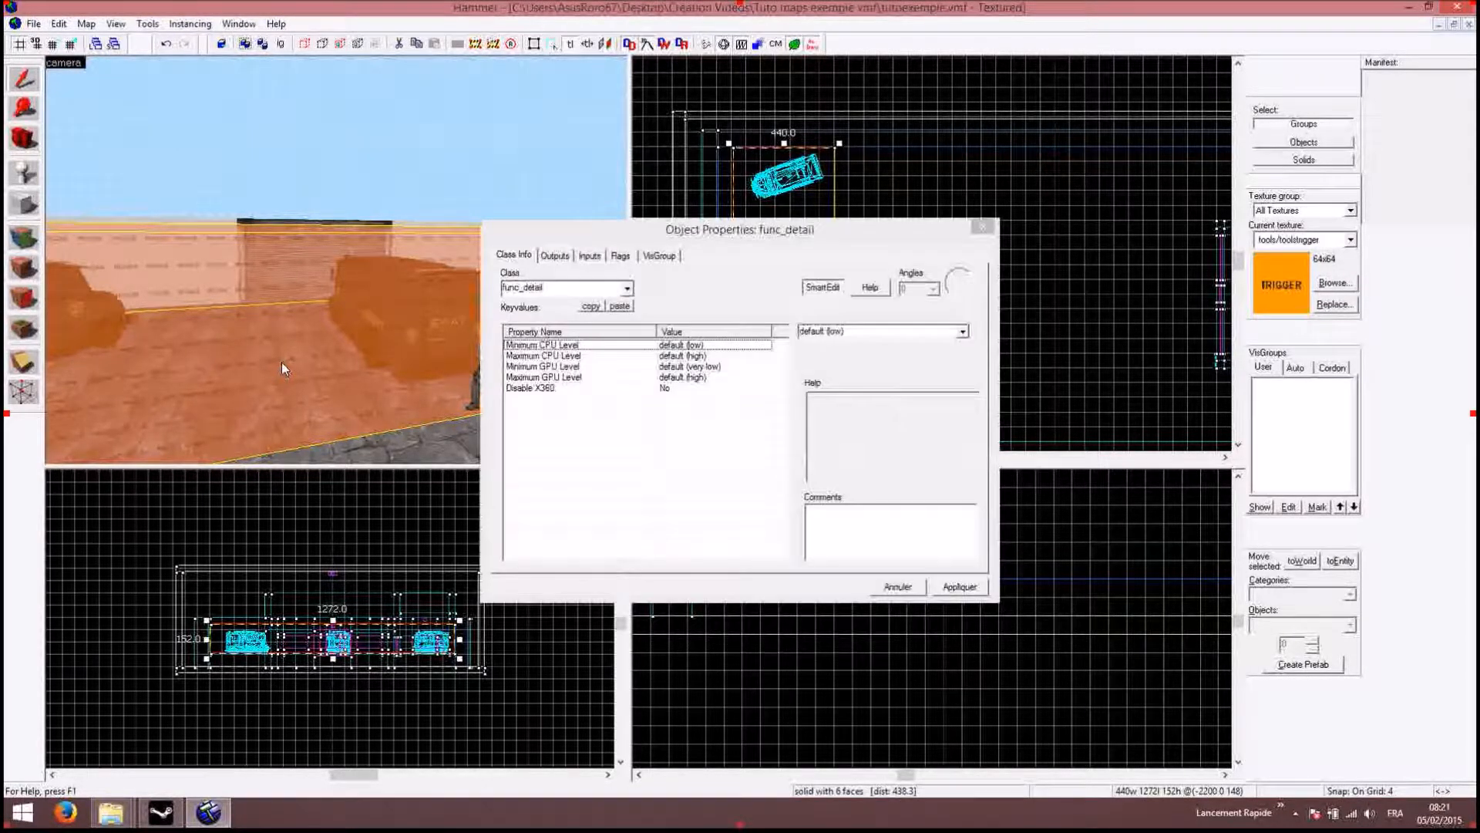
pyautogui.click(556, 288)
pyautogui.write('ho')
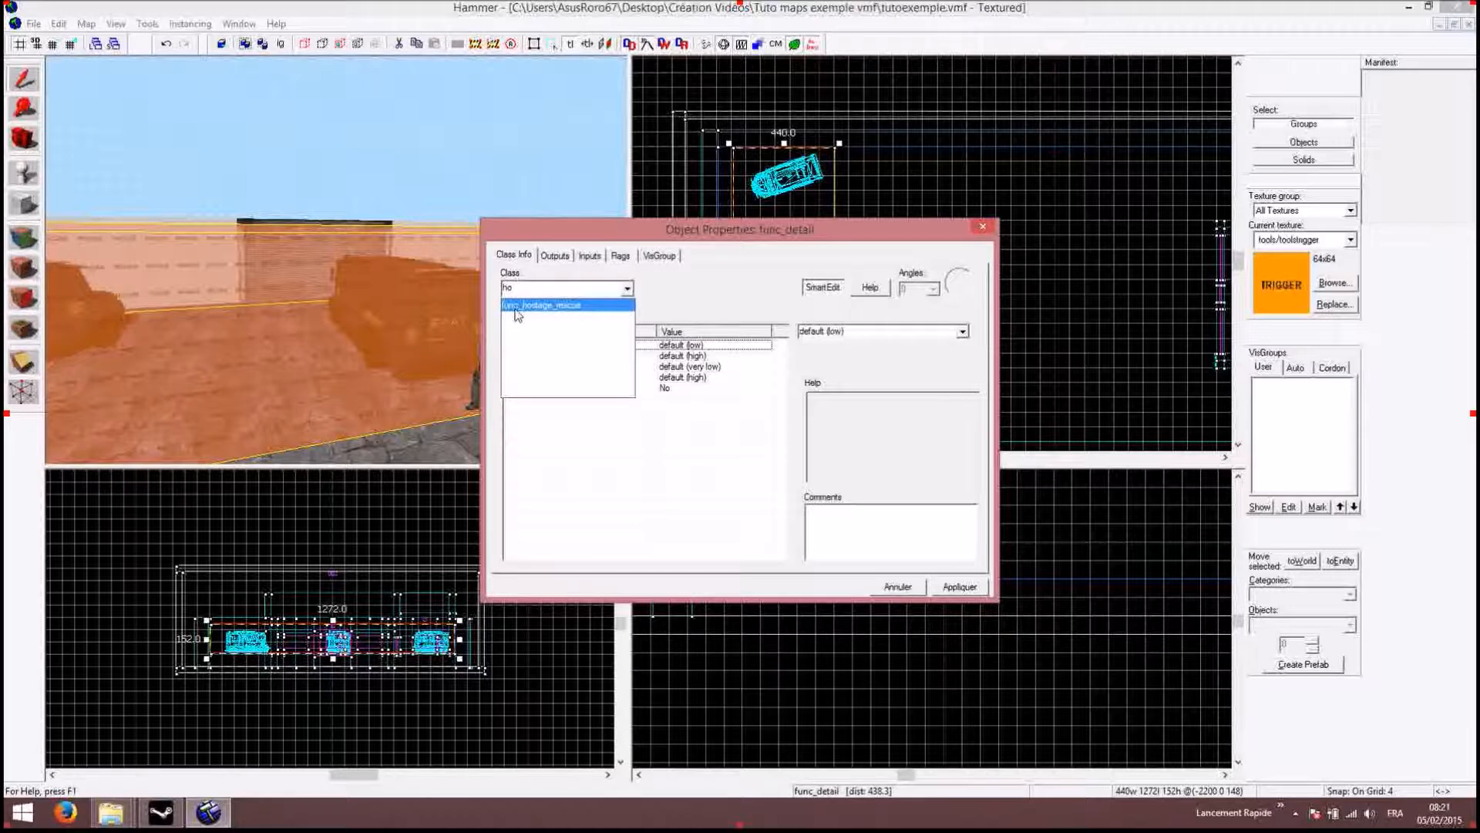
pyautogui.click(571, 307)
pyautogui.click(953, 587)
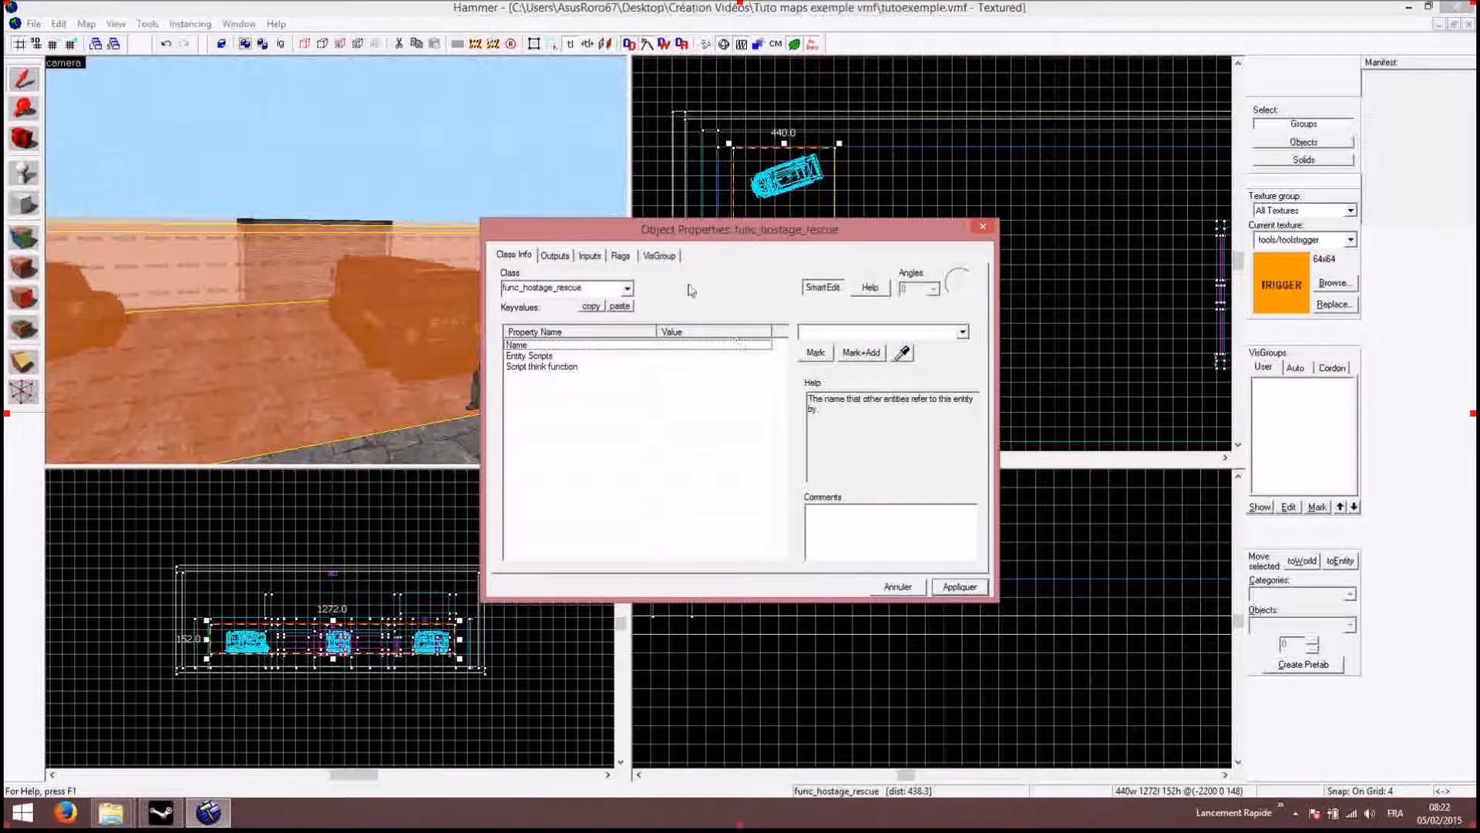
pyautogui.click(621, 257)
pyautogui.click(589, 255)
pyautogui.click(621, 255)
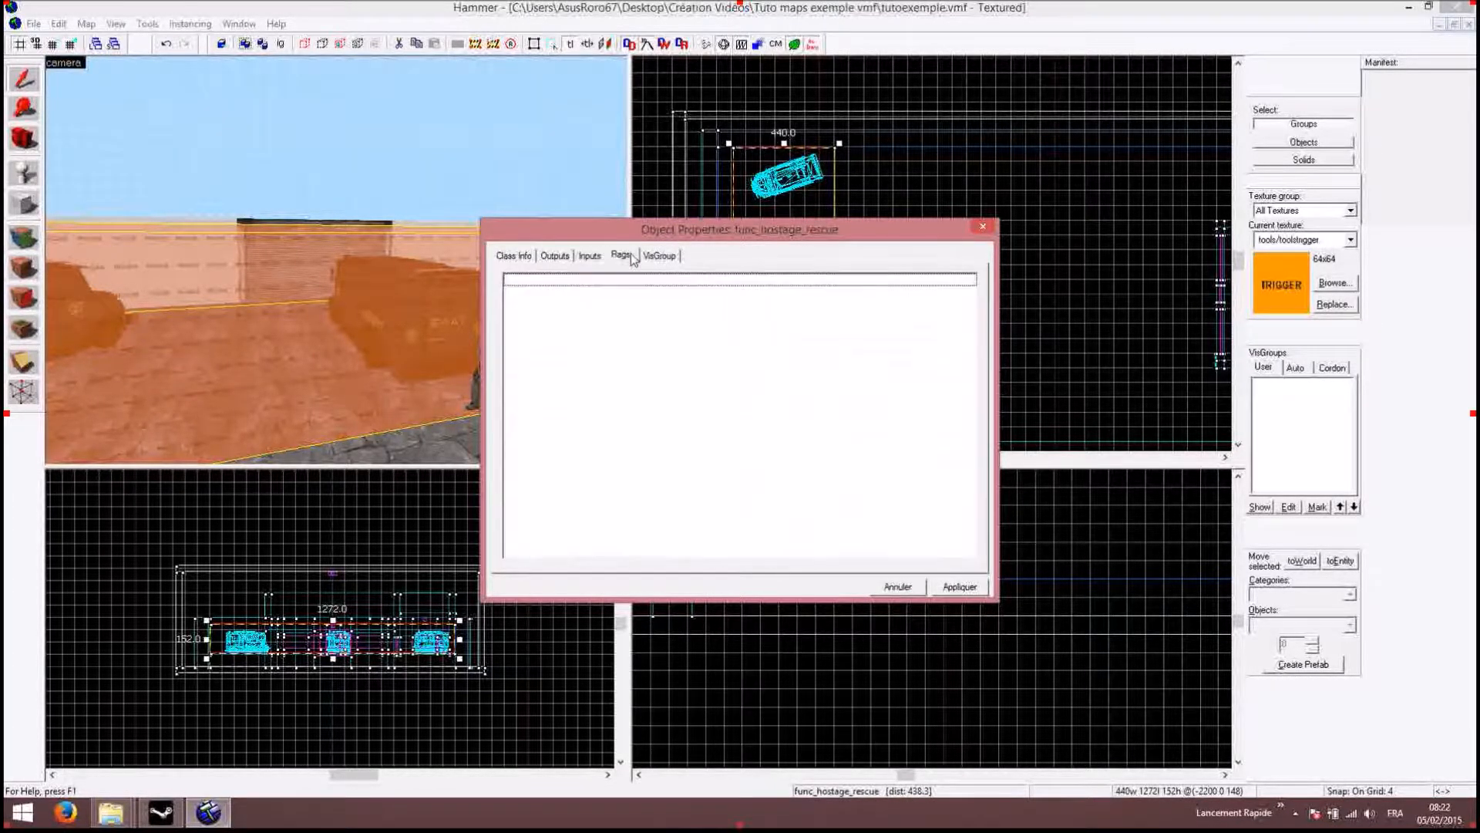
pyautogui.click(529, 258)
pyautogui.click(961, 594)
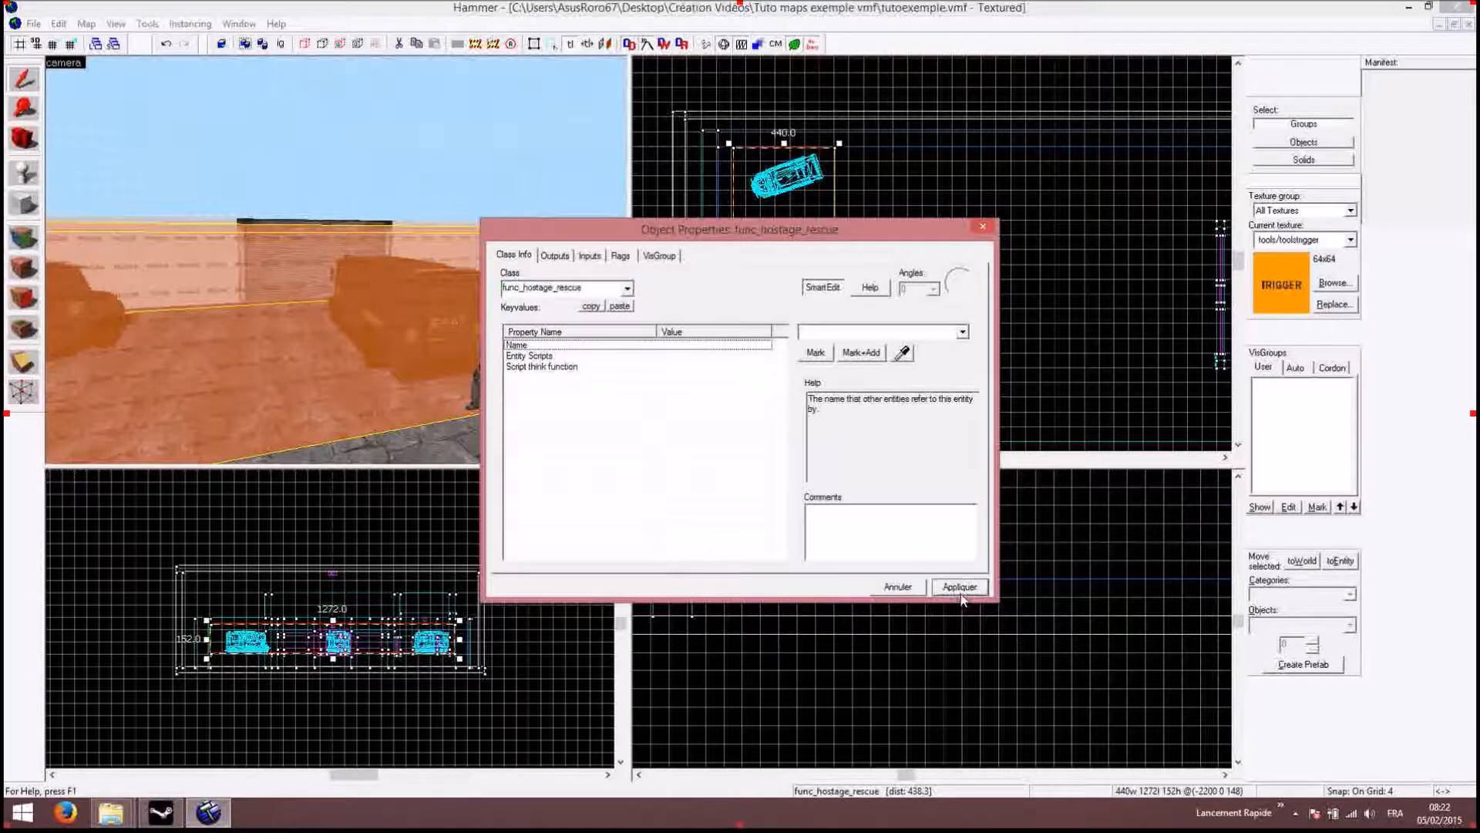
pyautogui.click(981, 227)
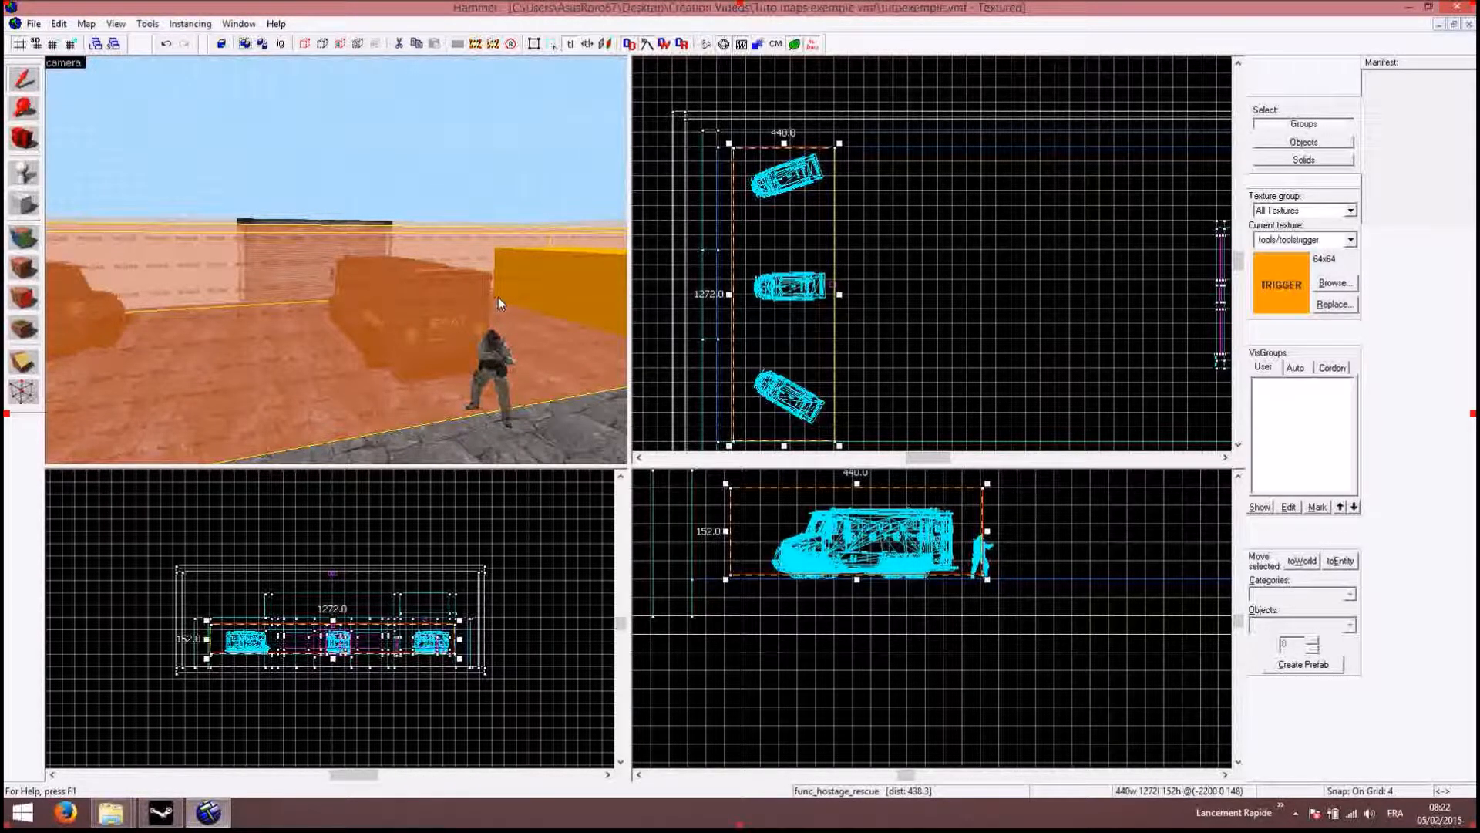
# Step: Examine the map from the SWAT vans across to the building and into its brick-walled room
pyautogui.press('Right')
pyautogui.press('Right')
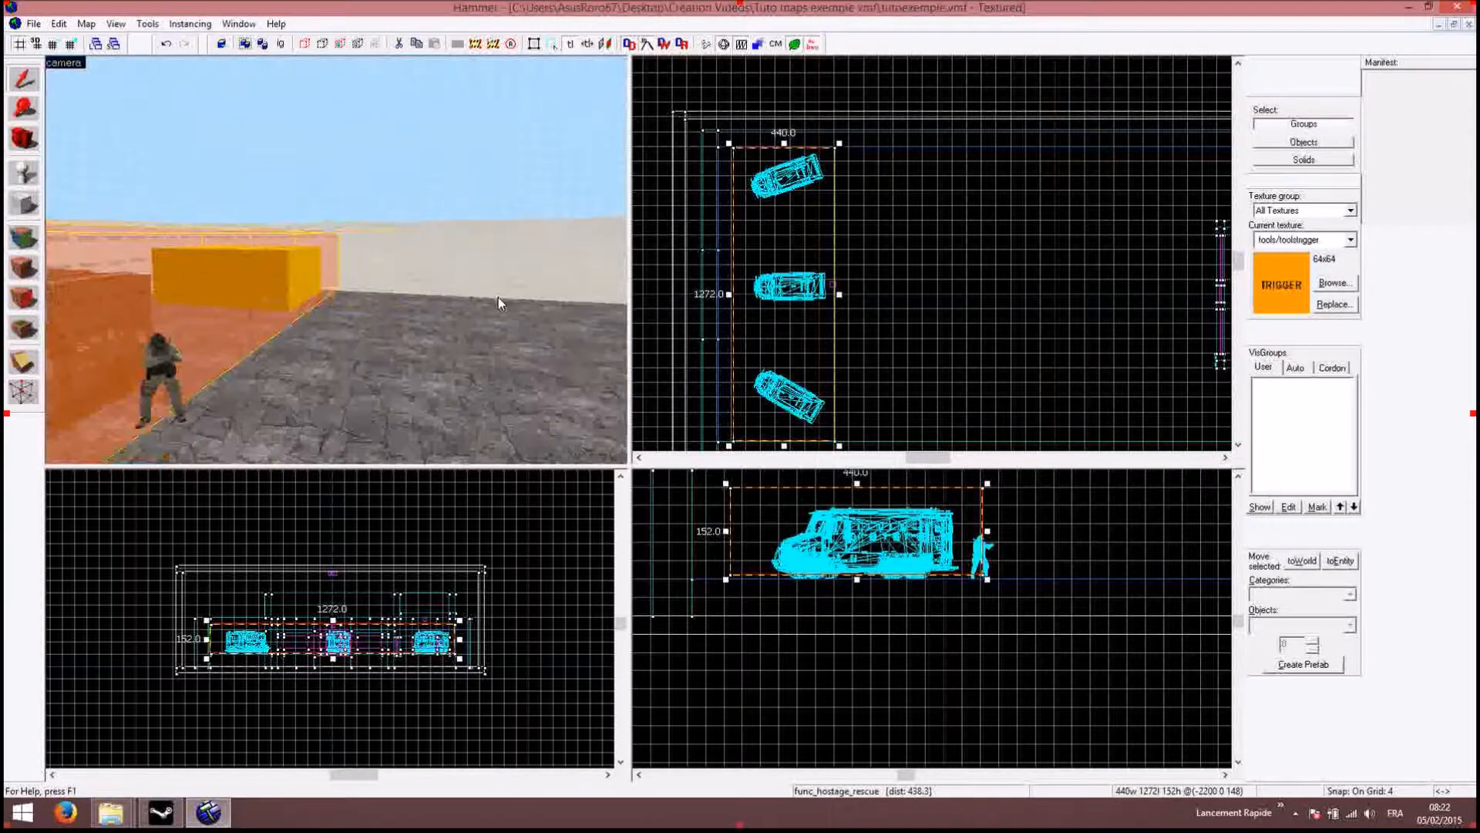
pyautogui.press('Up')
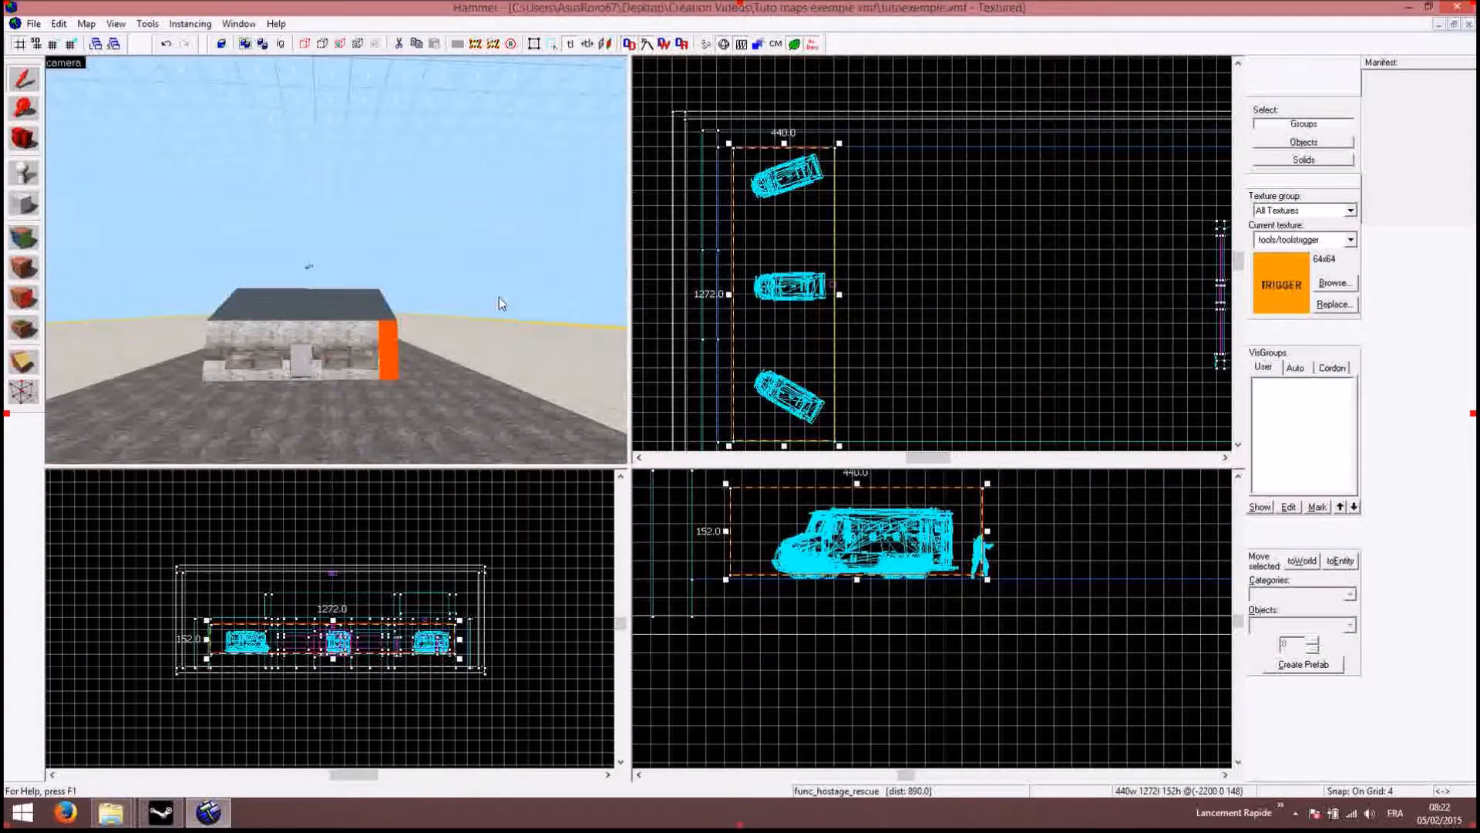
pyautogui.press('Left')
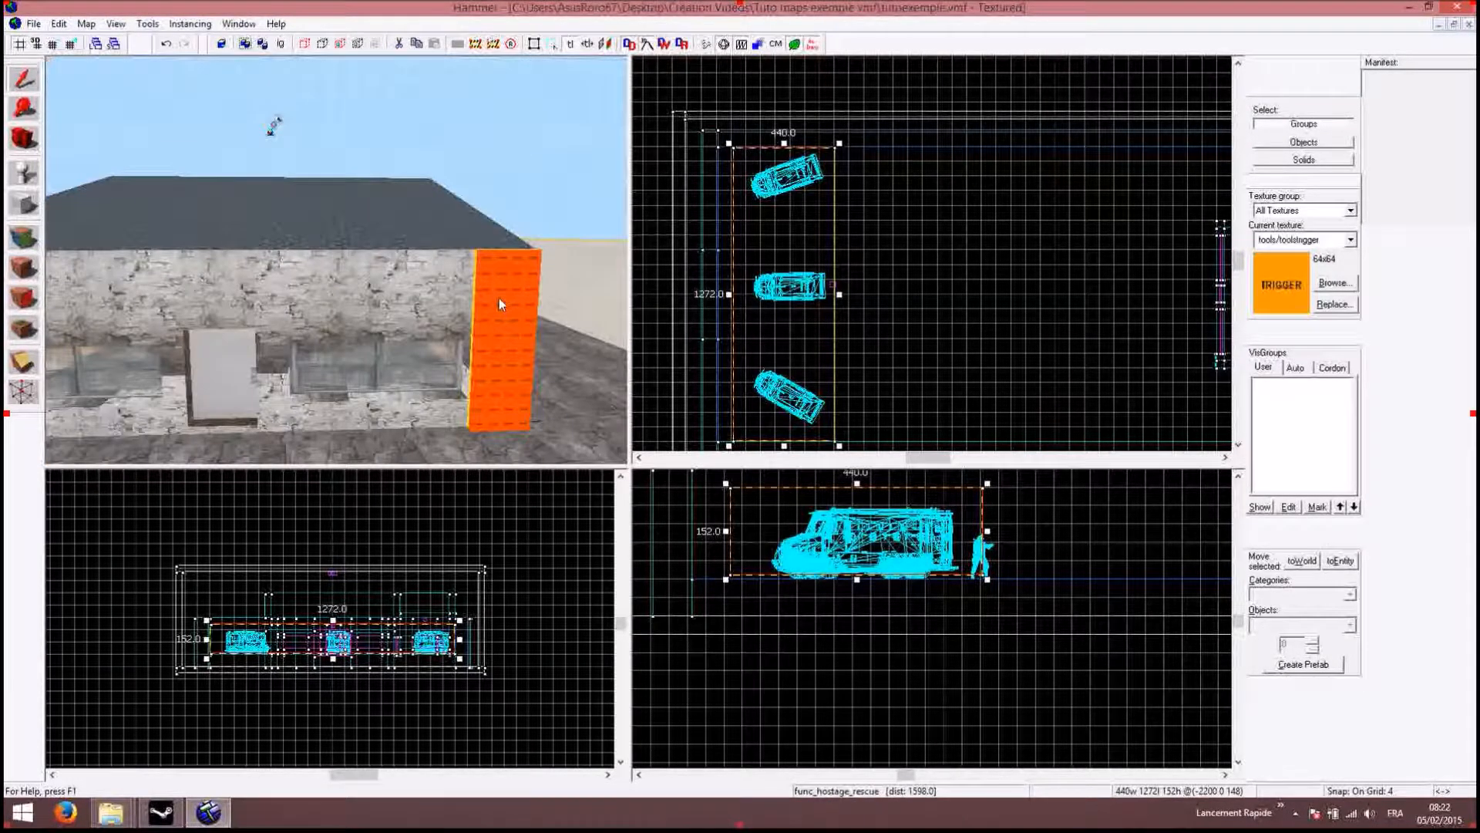
pyautogui.scroll(6, 498, 298)
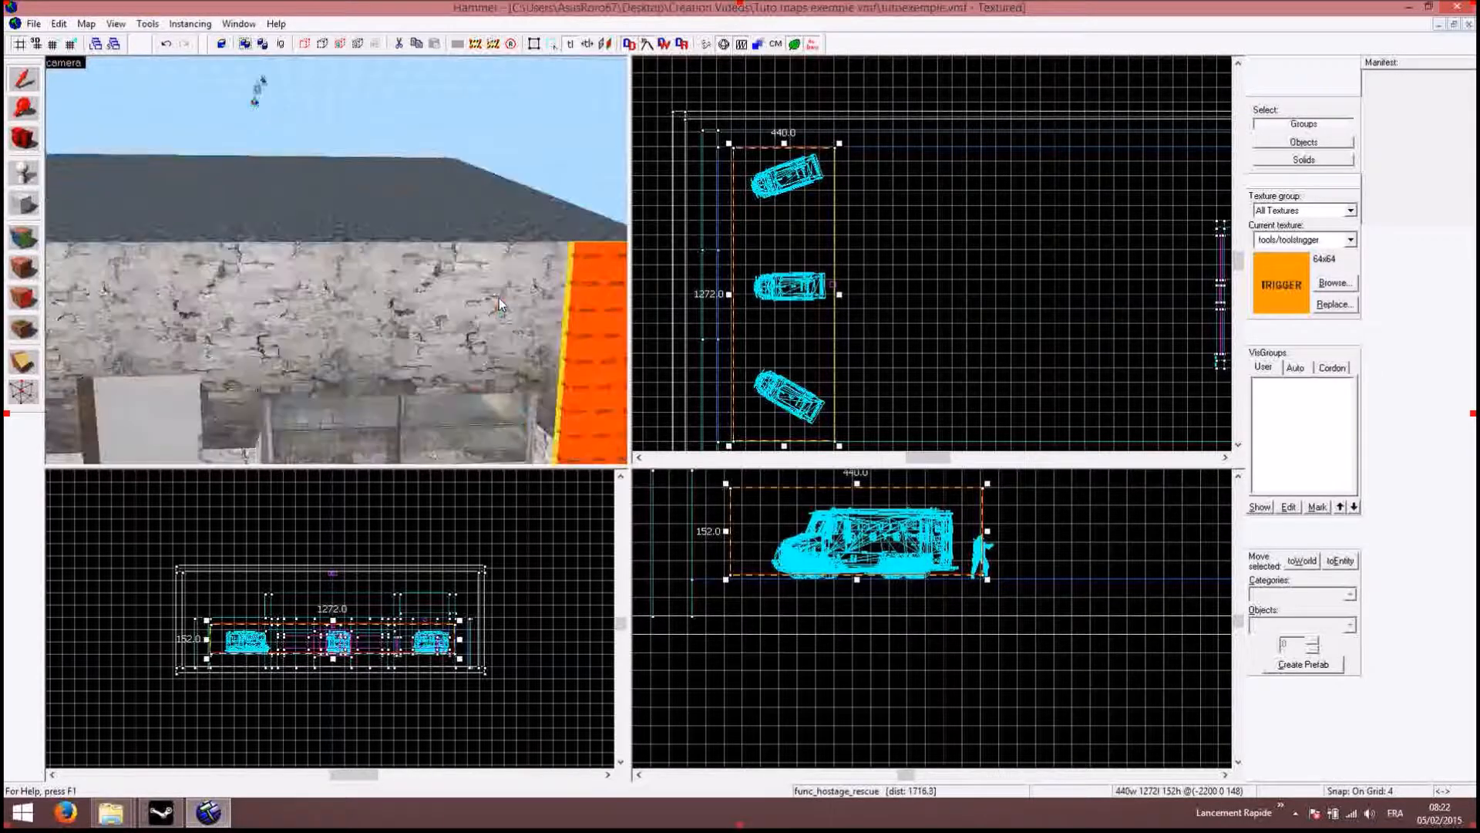
pyautogui.press('Left')
pyautogui.press('w')
pyautogui.press('Down')
pyautogui.press('Right')
pyautogui.press('s')
pyautogui.press('Up')
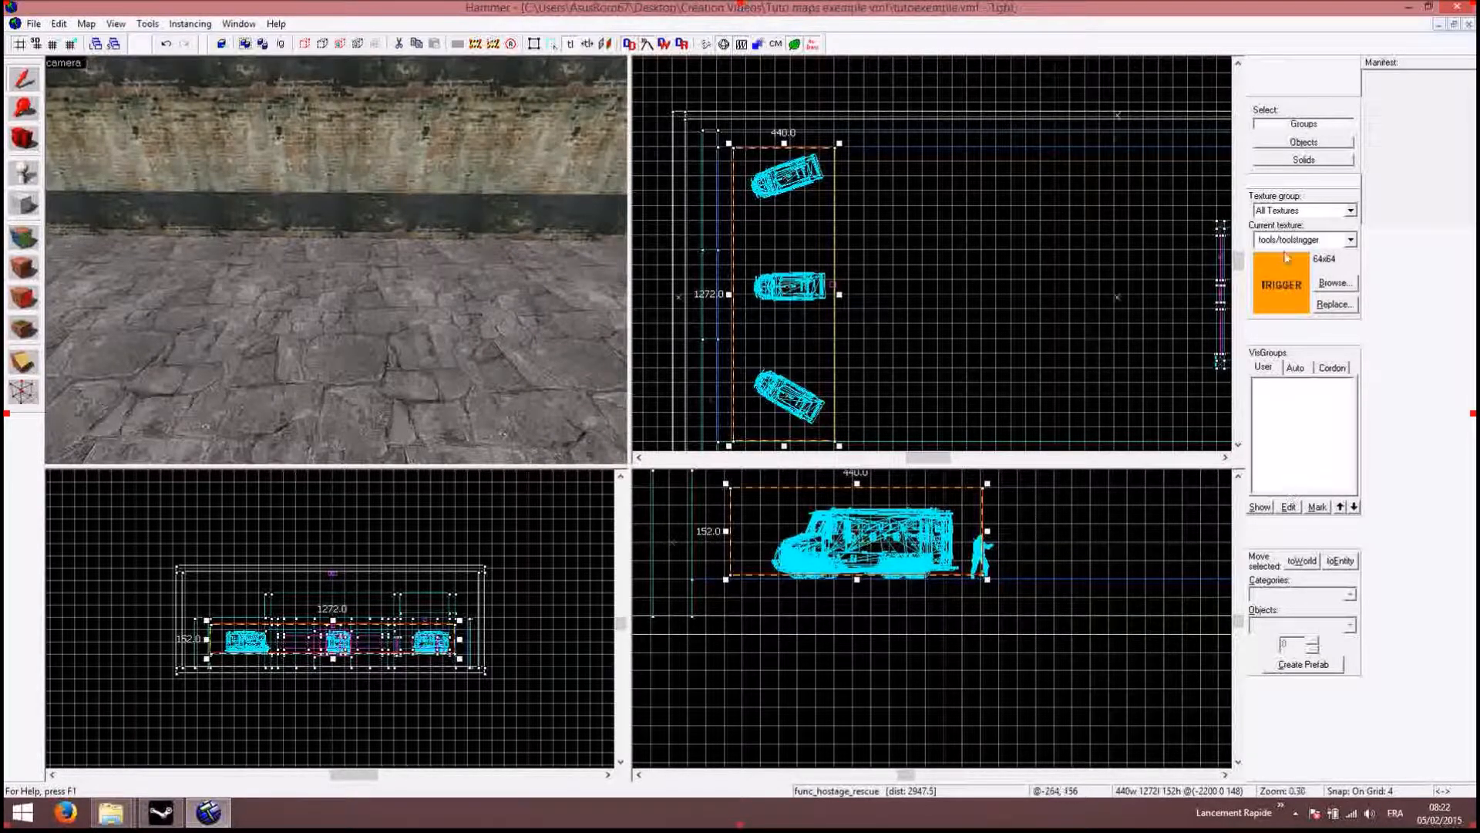
# Step: Place an info_player_terrorist entity on the stone floor of the brick-walled room
pyautogui.click(34, 176)
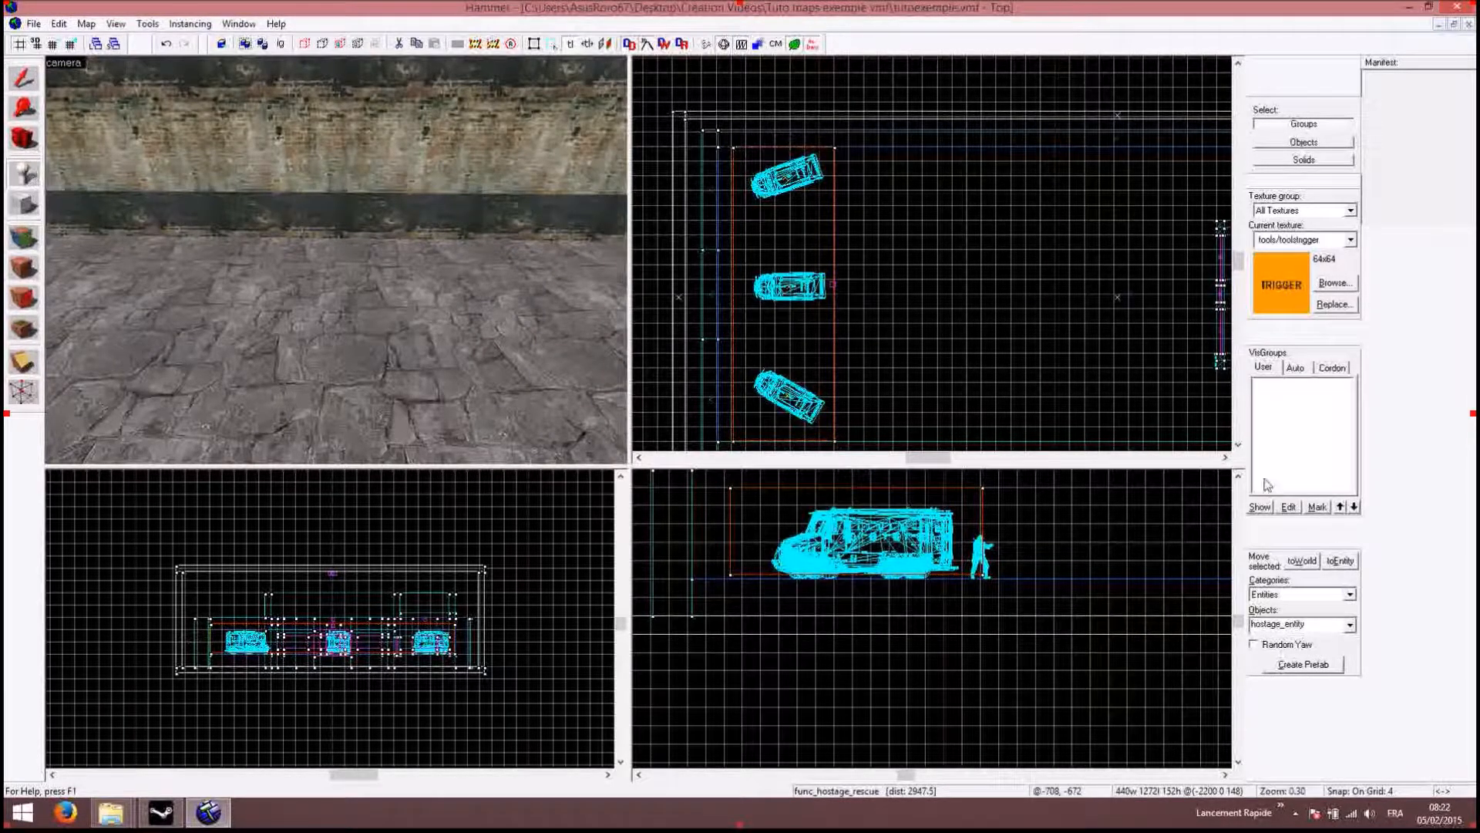
pyautogui.click(1308, 629)
pyautogui.write('terro')
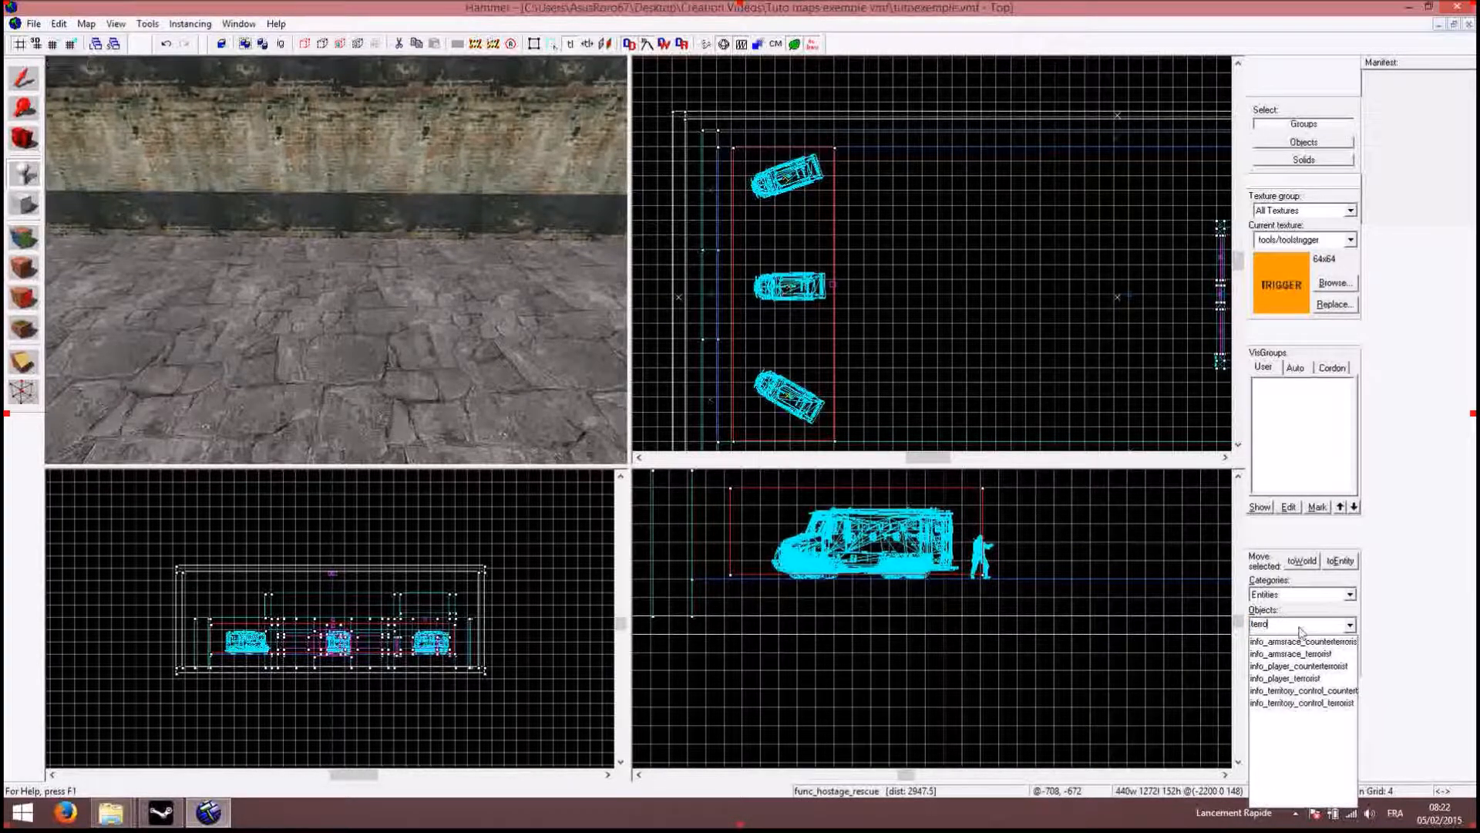
pyautogui.click(1303, 680)
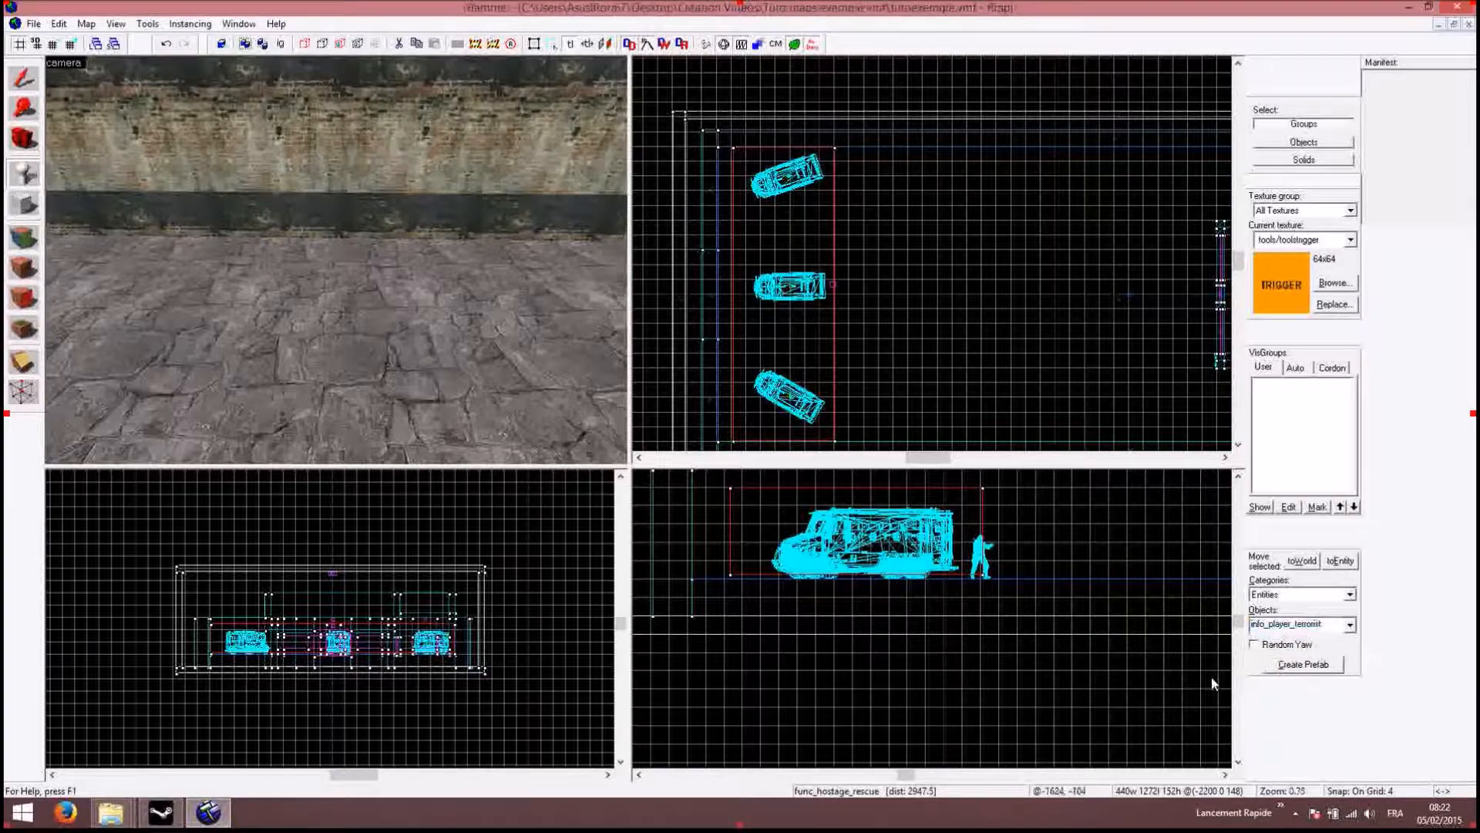
pyautogui.moveTo(354, 224); pyautogui.dragTo(358, 206)
pyautogui.moveTo(327, 302); pyautogui.dragTo(330, 387)
pyautogui.press('Right')
pyautogui.press('Right')
pyautogui.press('Right')
pyautogui.press('Right')
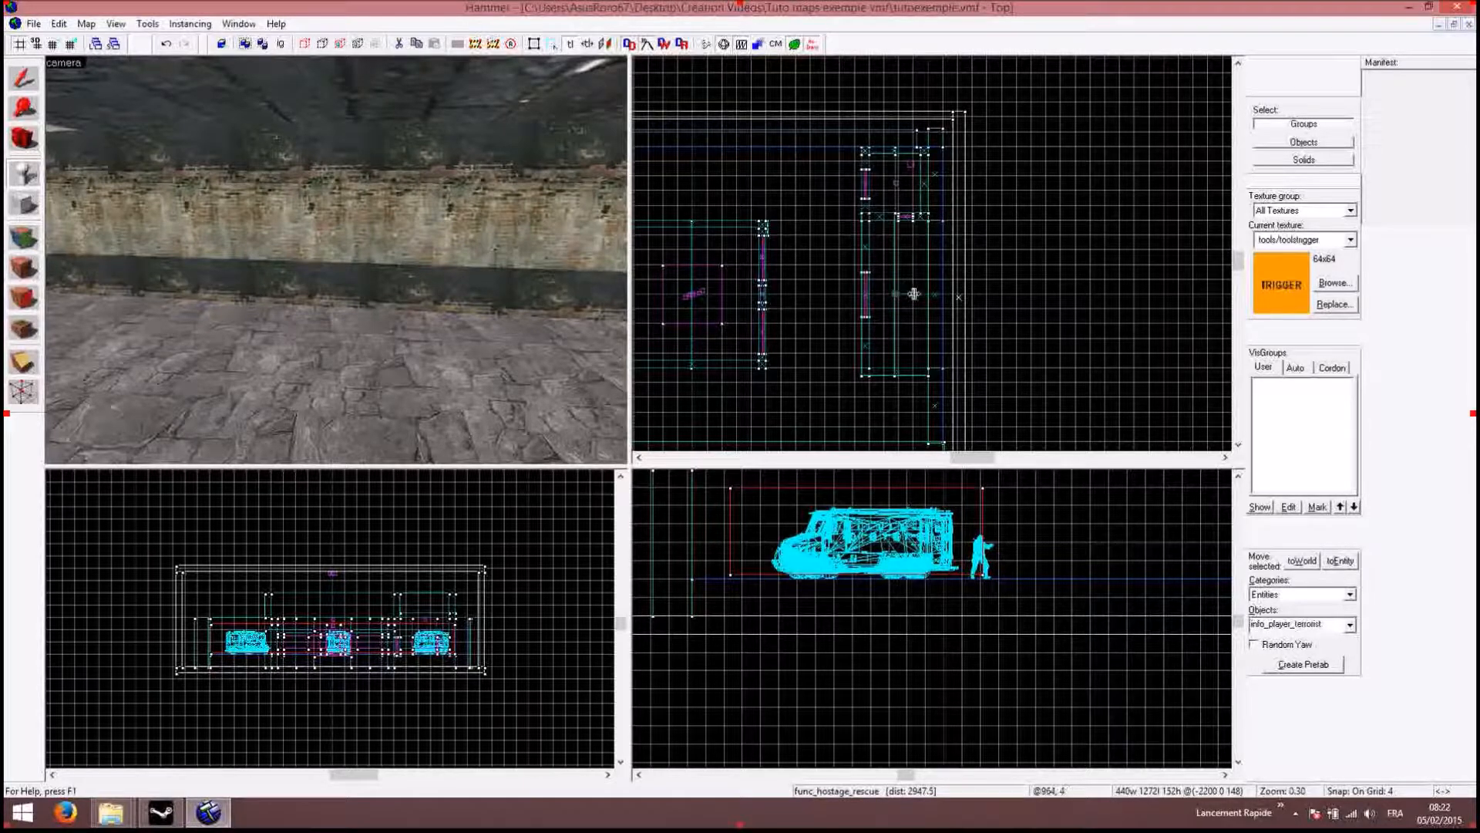
pyautogui.click(910, 292)
pyautogui.click(311, 343)
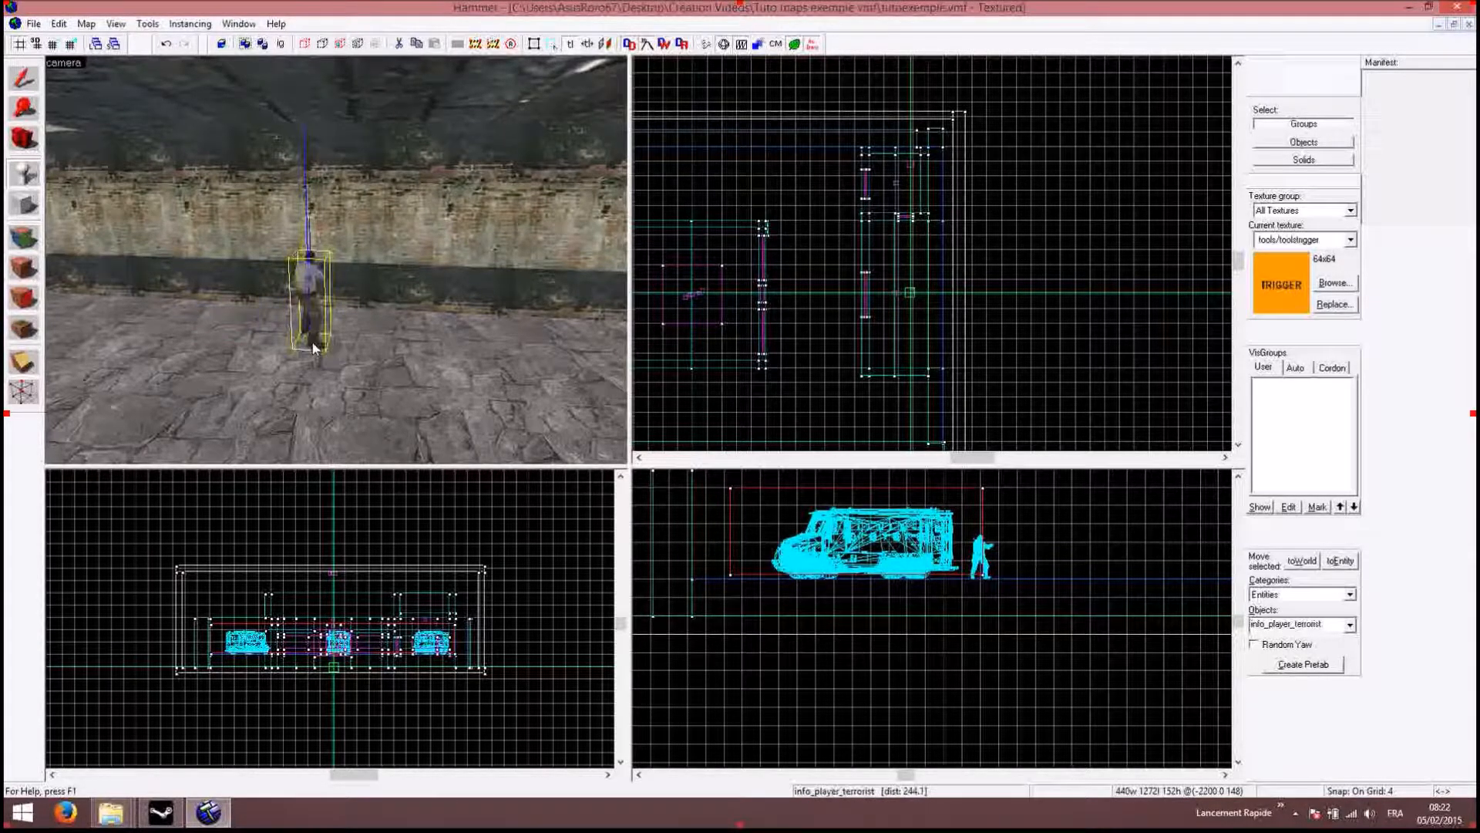
# Step: Set the terrorist spawn's facing angle to 180 and apply it
pyautogui.click(23, 78)
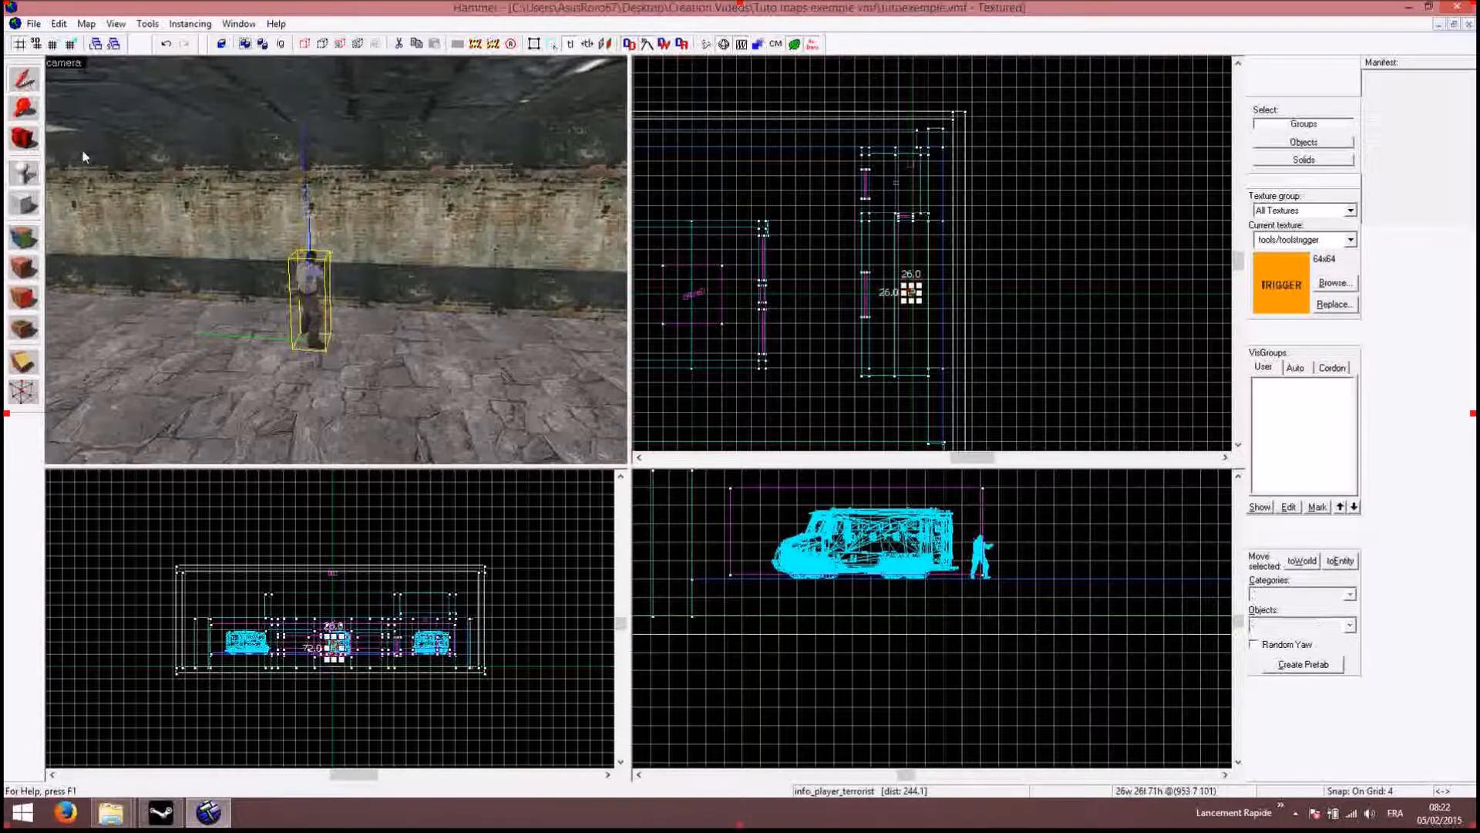
pyautogui.doubleClick(310, 293)
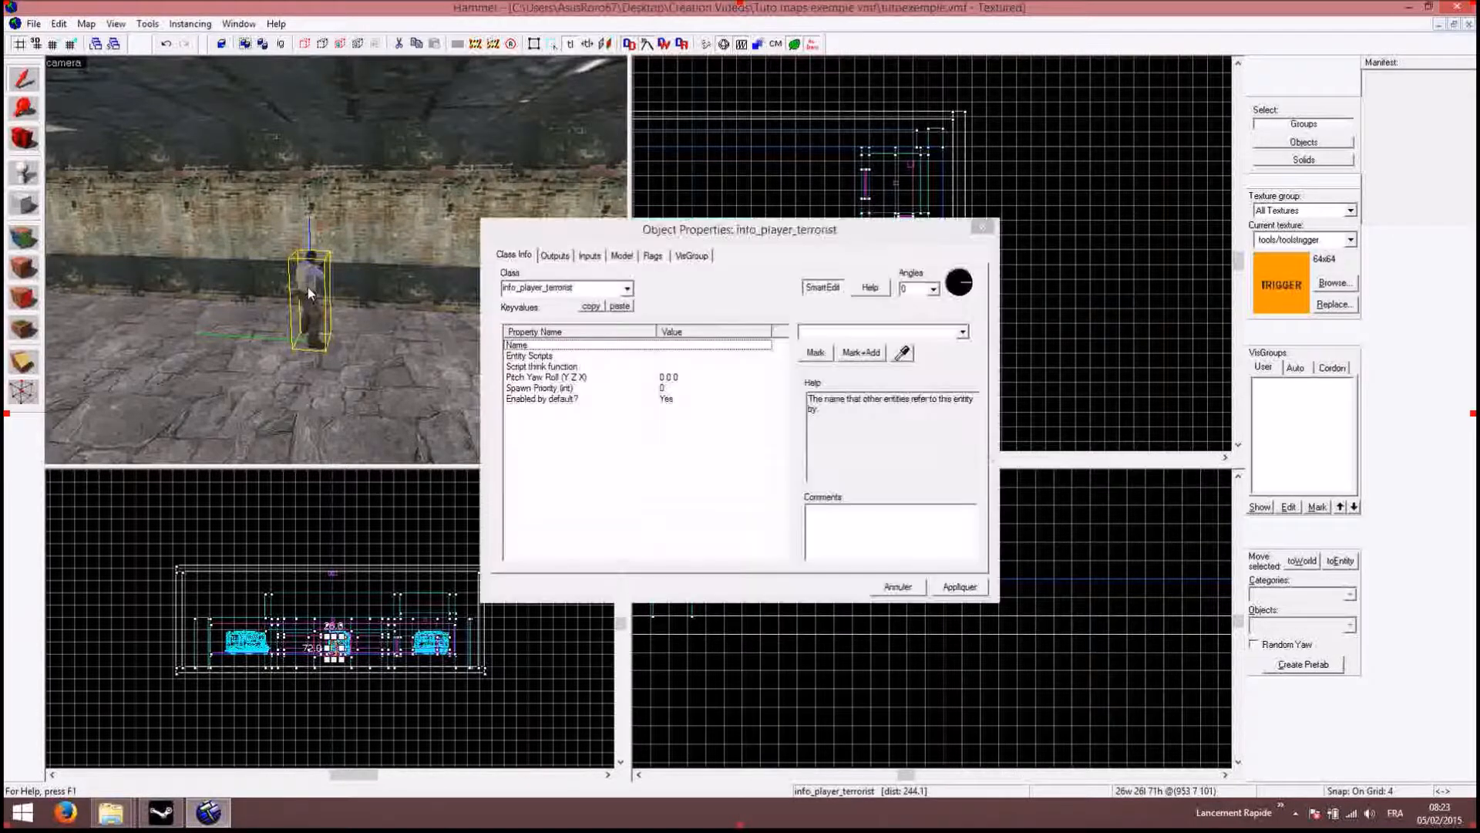
pyautogui.click(916, 290)
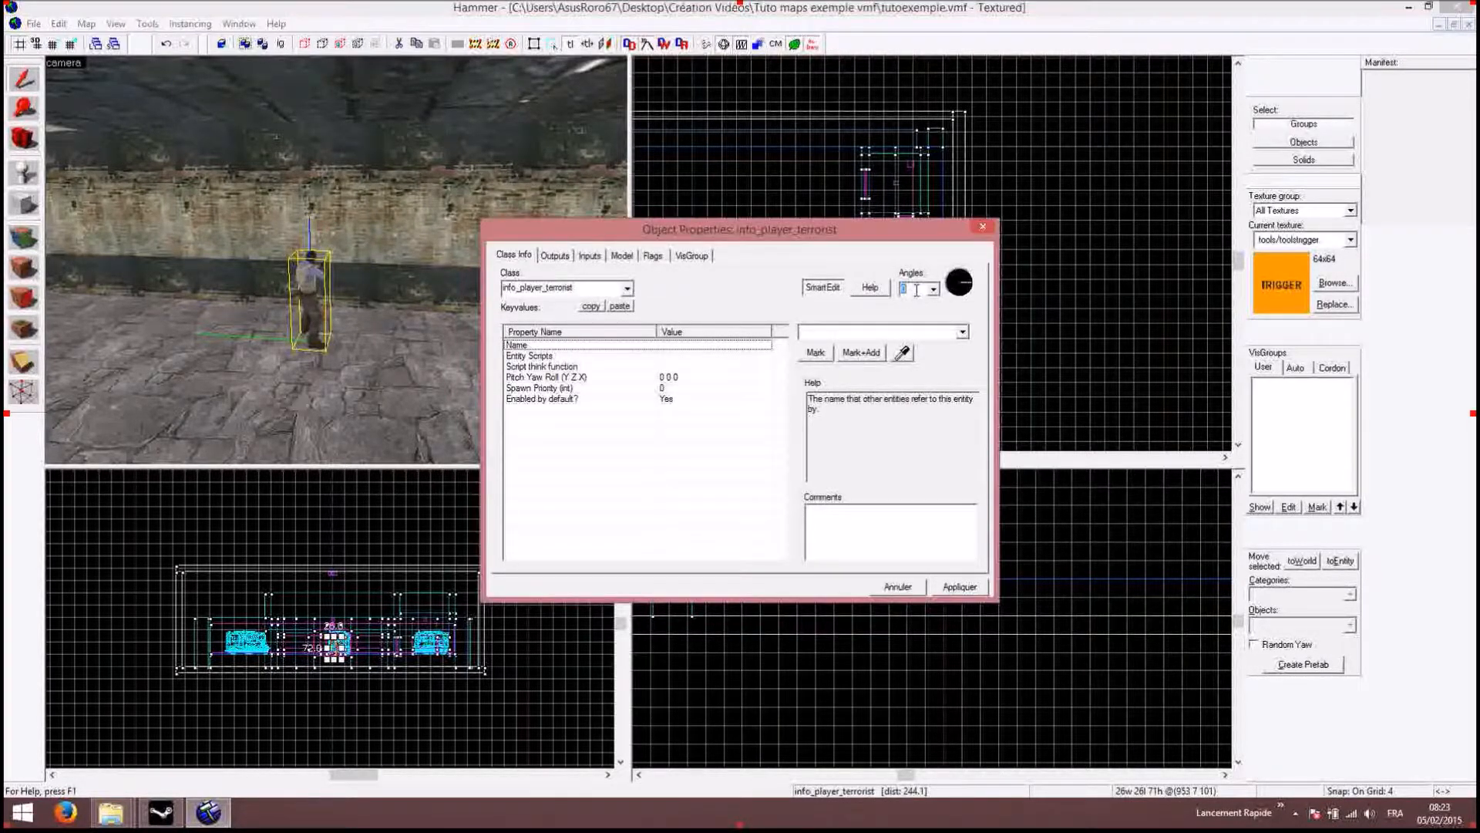
pyautogui.write('180')
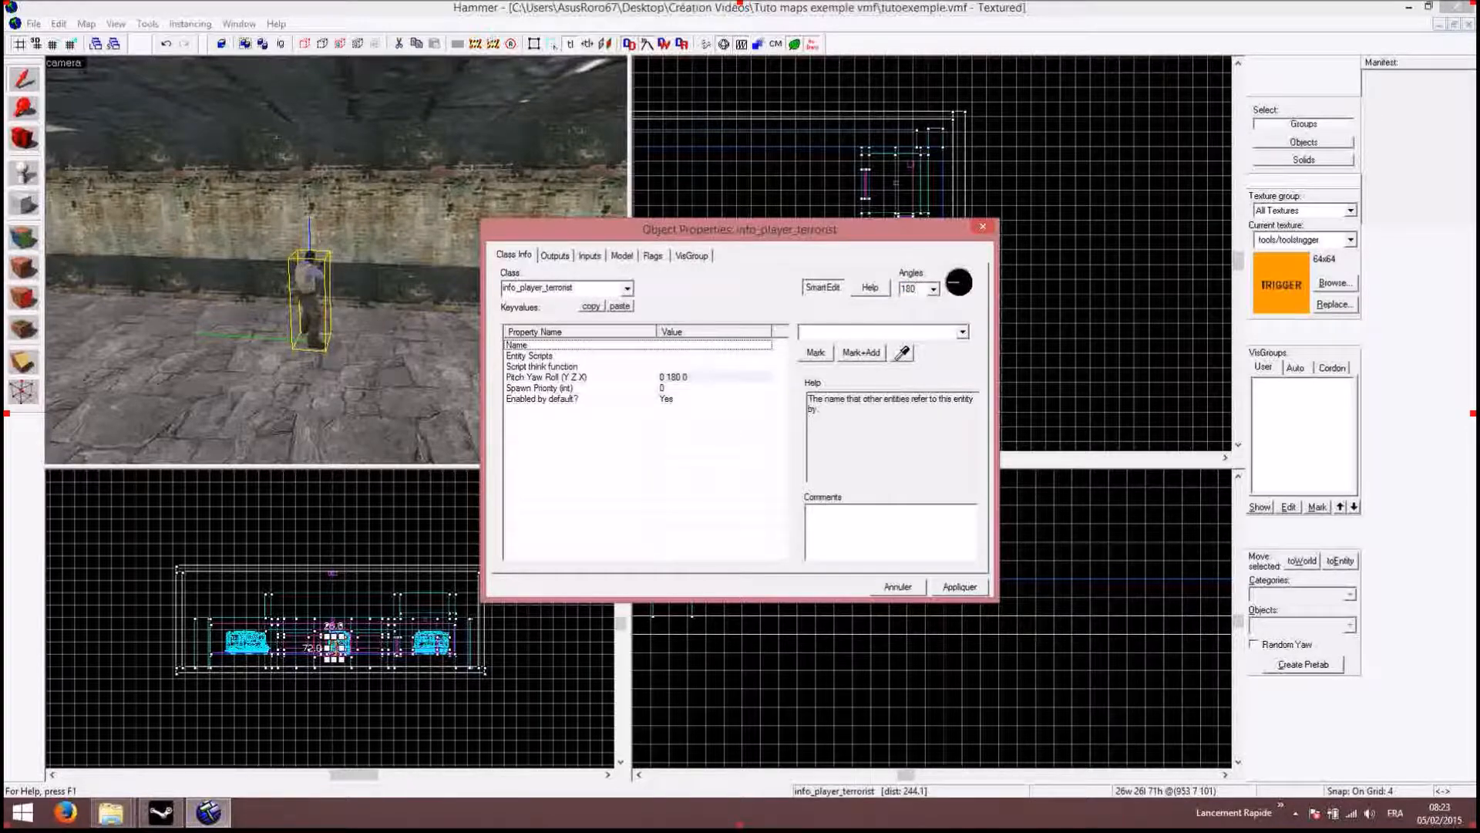
pyautogui.click(986, 590)
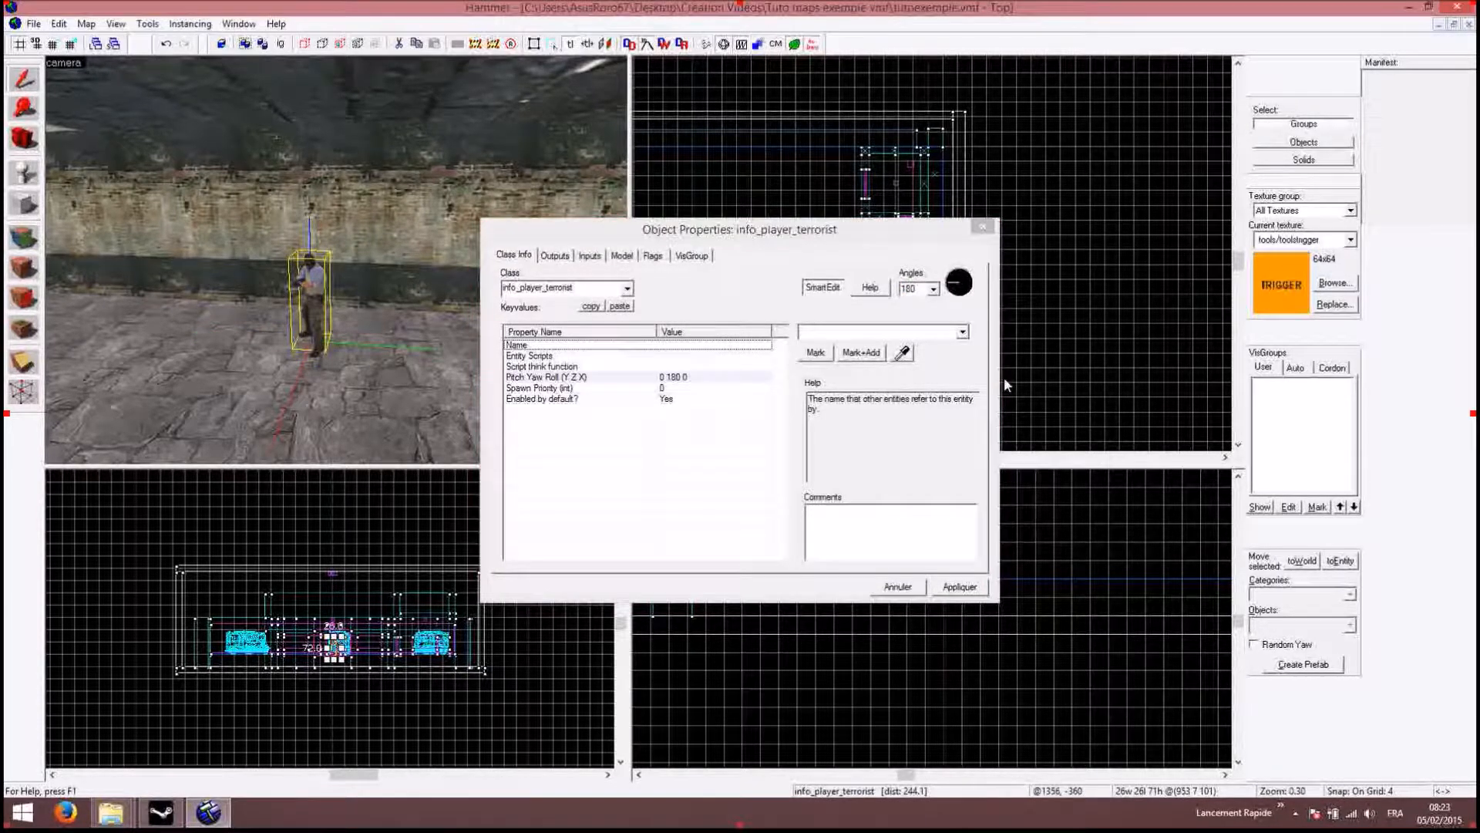
pyautogui.click(982, 227)
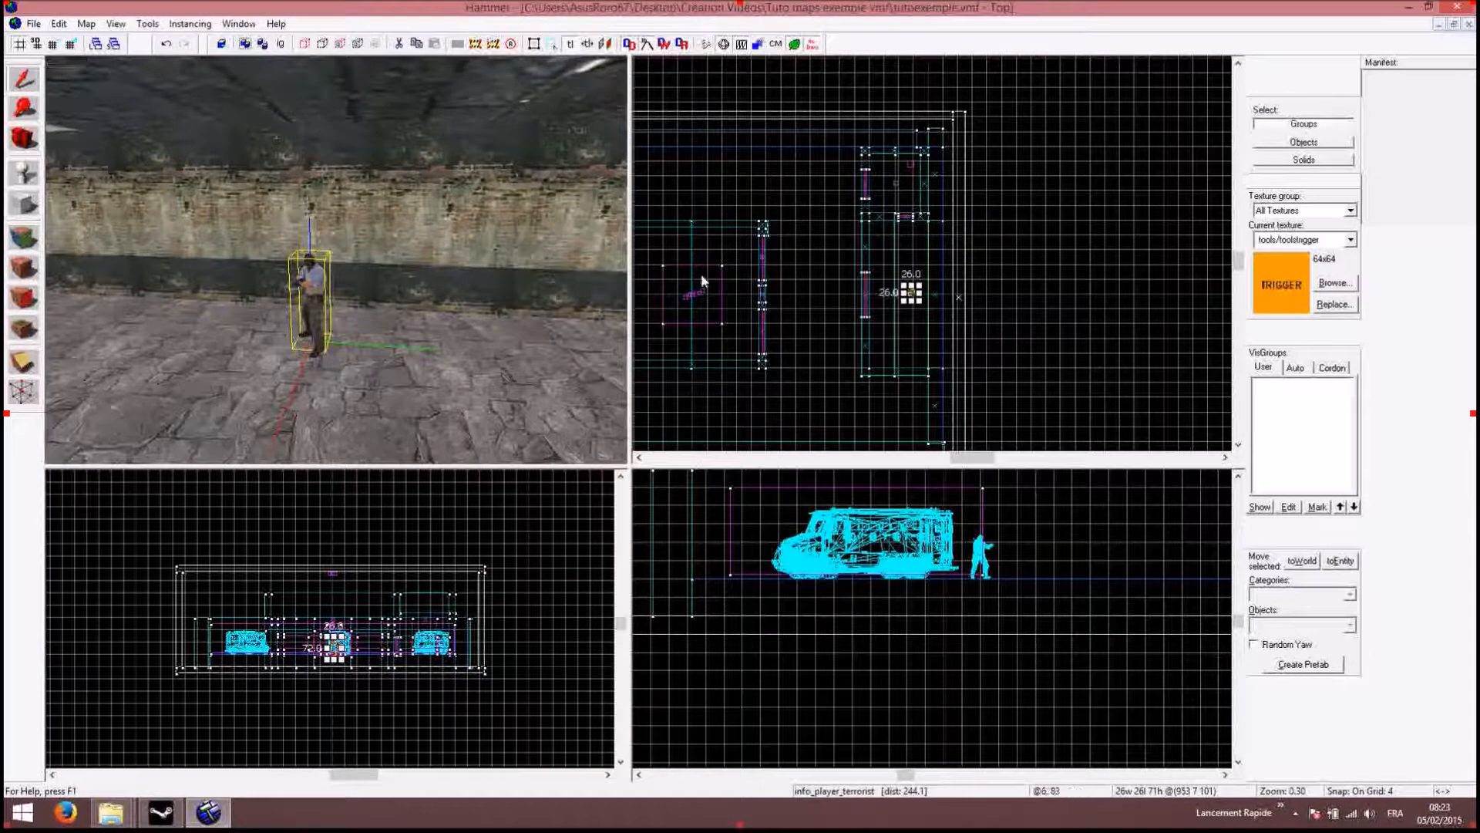
# Step: Check the height of the terrorist spawn's feet against the floor line in the side view, and clear the selection
pyautogui.scroll(2, 986, 564)
pyautogui.scroll(-4, 1007, 554)
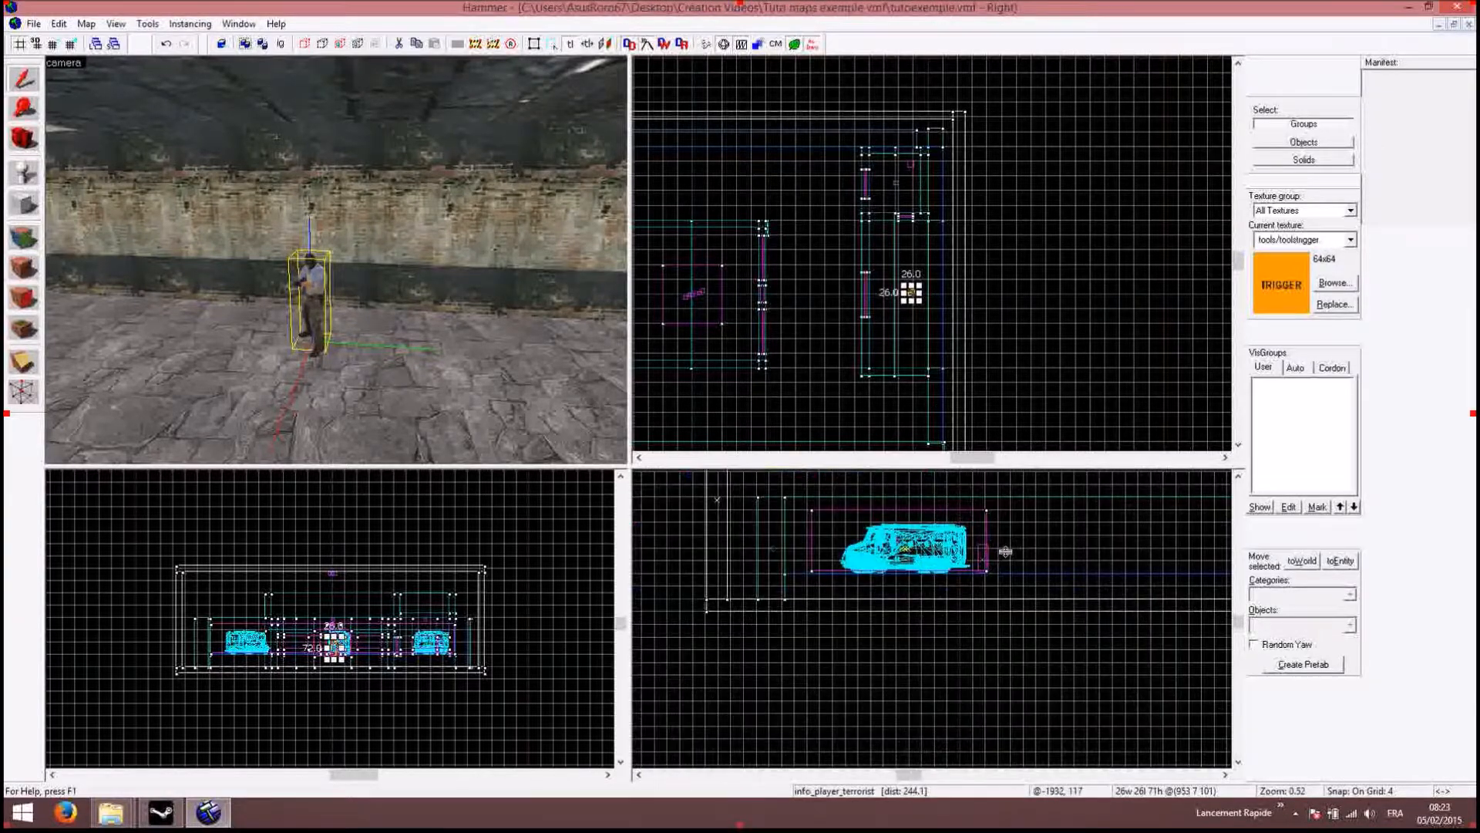
pyautogui.press('Right')
pyautogui.press('Right')
pyautogui.press('Right')
pyautogui.press('Right')
pyautogui.press('Right')
pyautogui.press('Right')
pyautogui.scroll(5, 769, 535)
pyautogui.scroll(9, 815, 544)
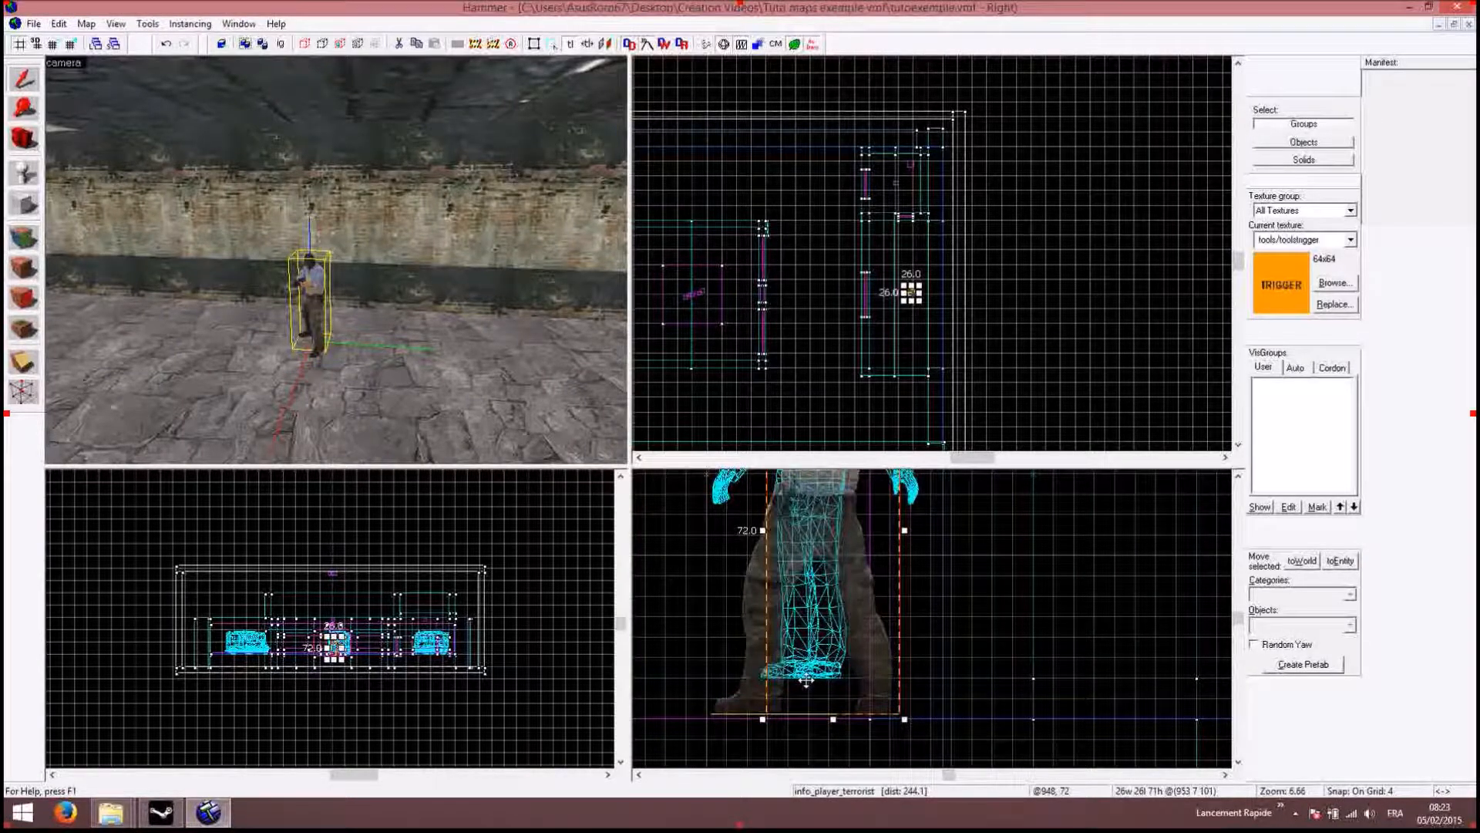
pyautogui.moveTo(835, 718); pyautogui.dragTo(837, 721)
pyautogui.click(956, 697)
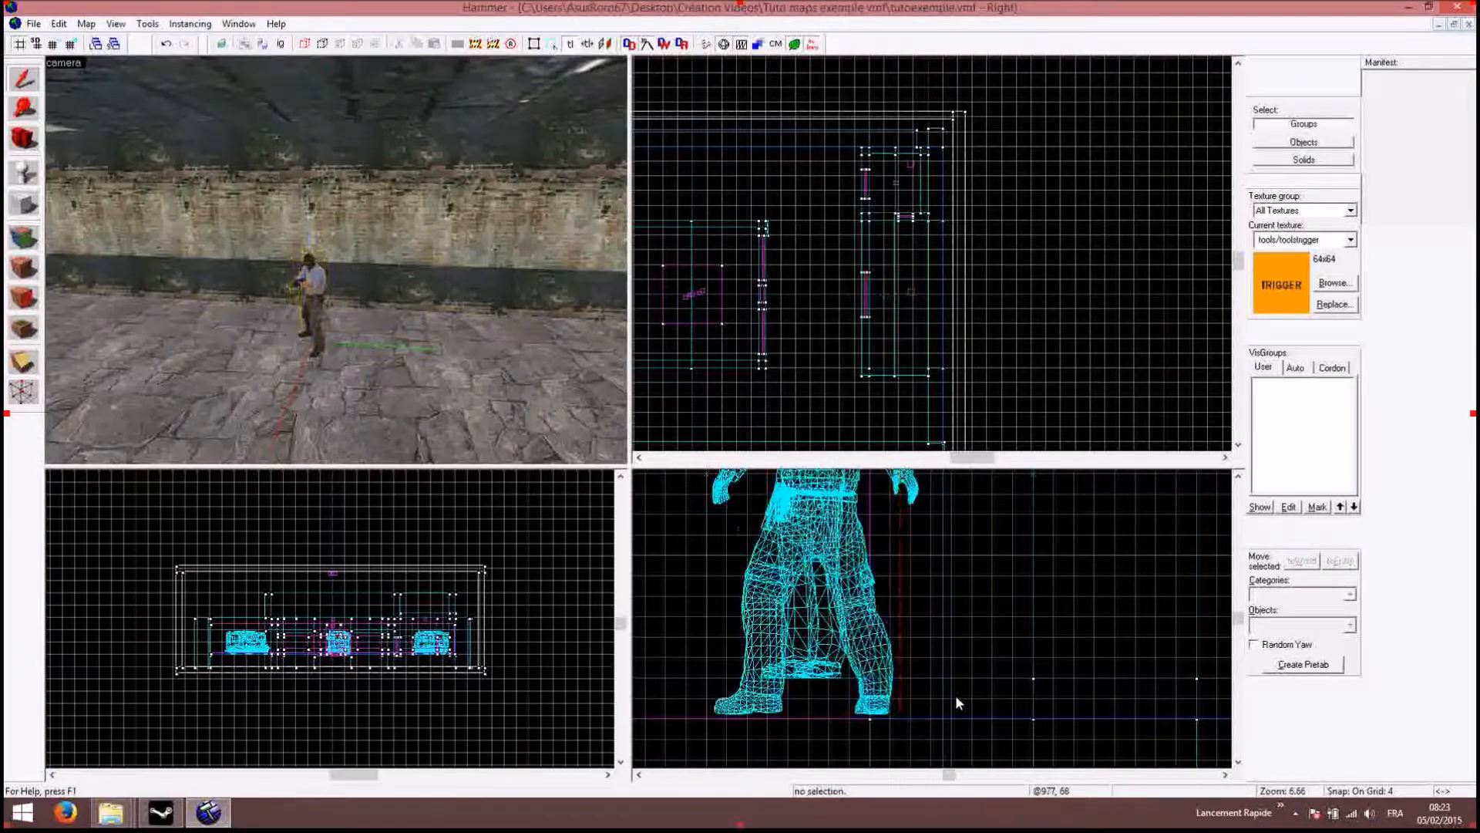
# Step: Examine the brick-walled room around the terrorist spawn, including its corner and door
pyautogui.press('Up')
pyautogui.press('Left')
pyautogui.press('Right')
pyautogui.press('Left')
pyautogui.scroll(2, 339, 340)
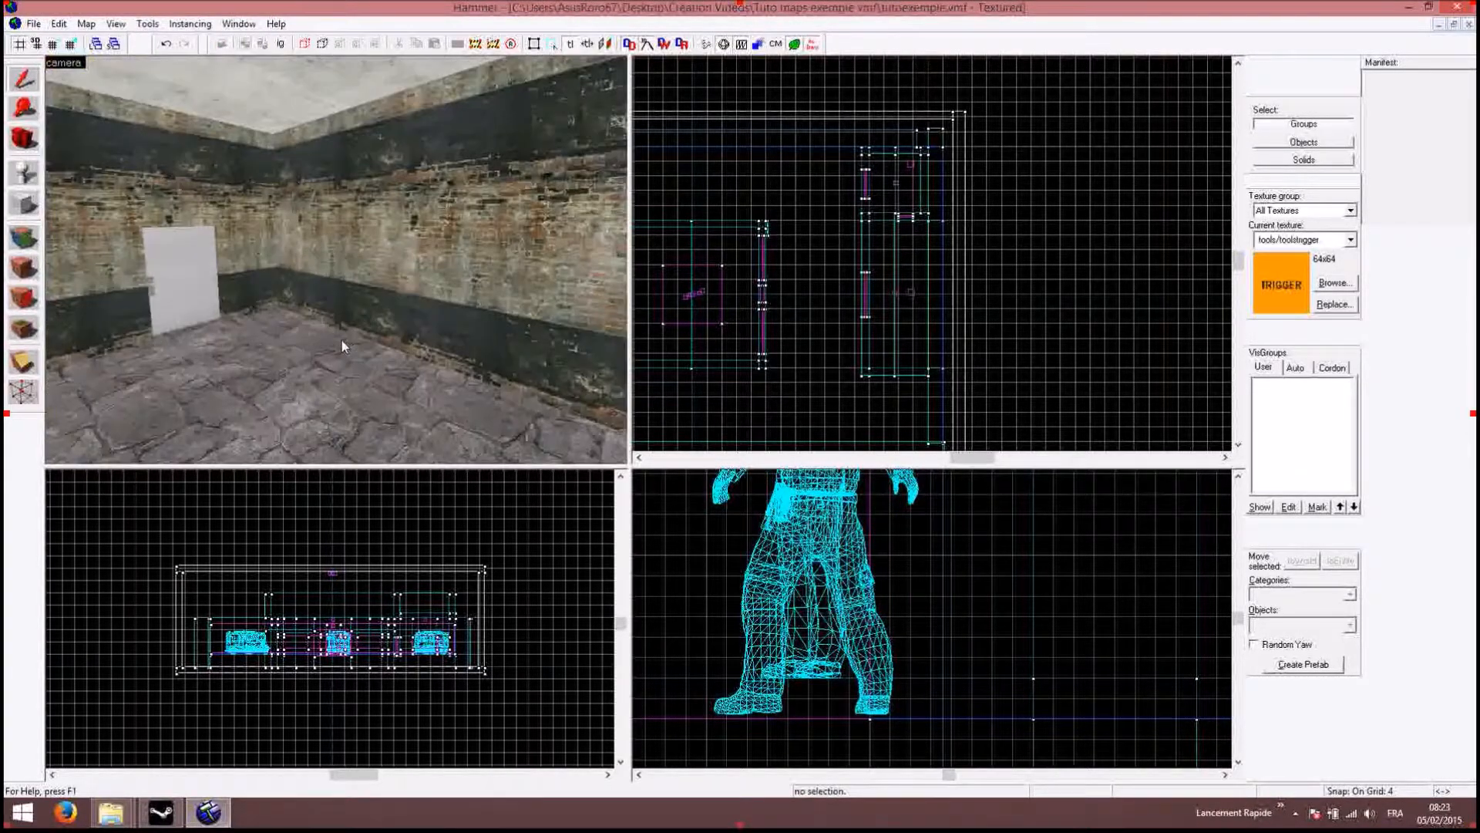
pyautogui.press('Right')
pyautogui.press('Left')
pyautogui.scroll(-1, 341, 339)
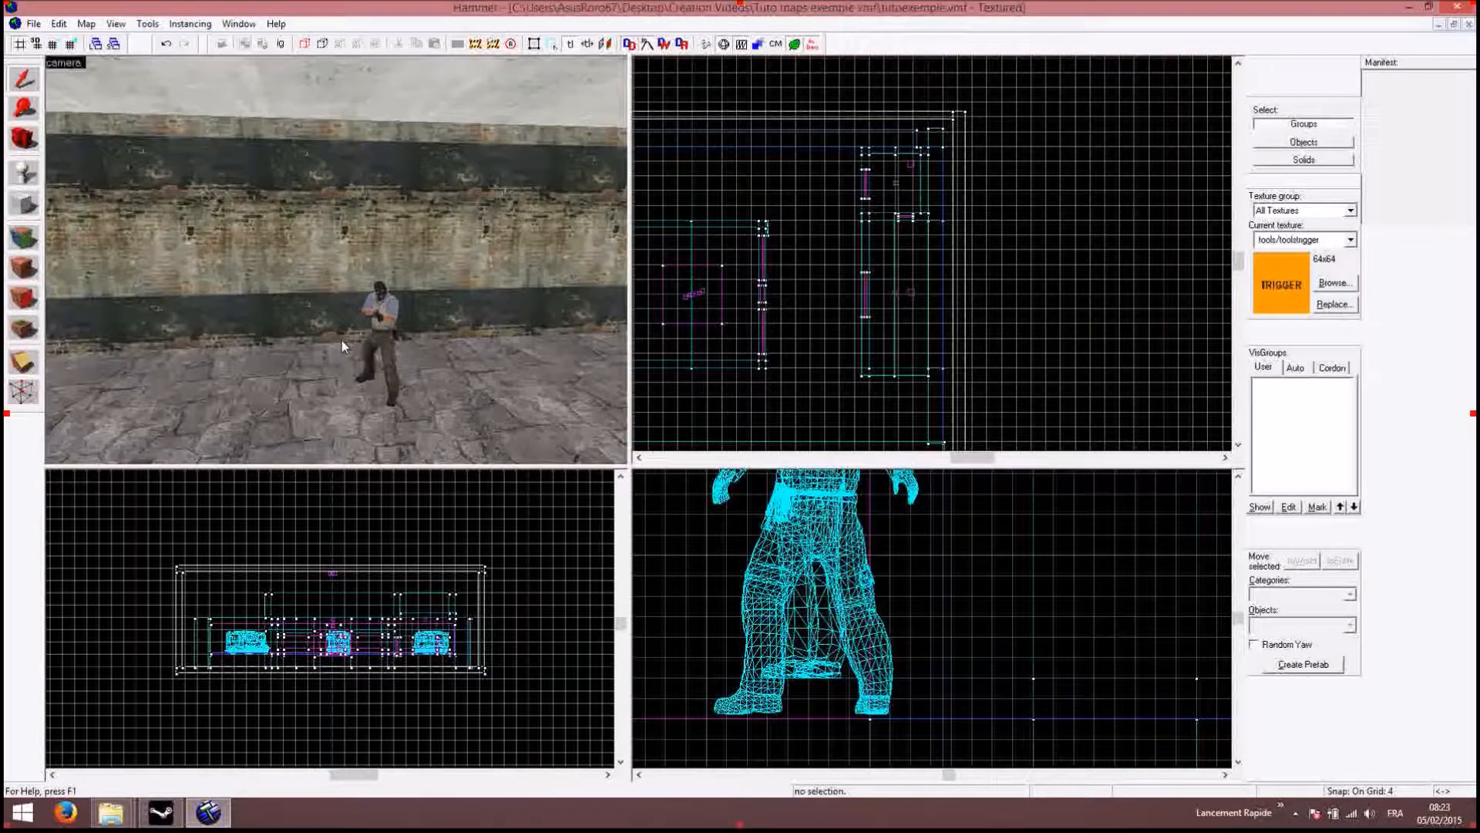
# Step: Create a tools/toolstrigger block of about 144 by 576 units, 95 units high, around the terrorist spawn
pyautogui.click(25, 204)
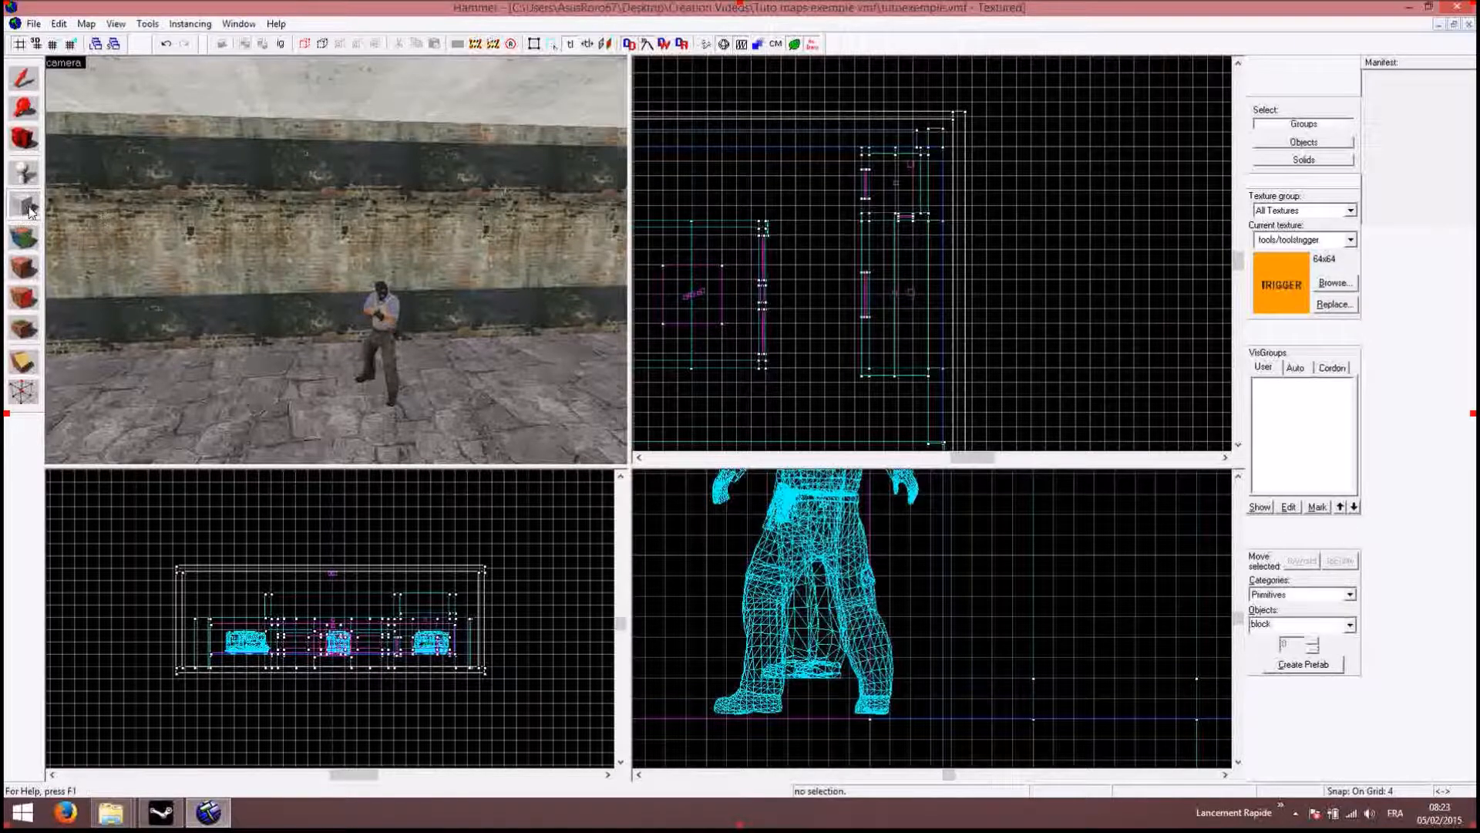
pyautogui.click(1321, 283)
pyautogui.doubleClick(541, 250)
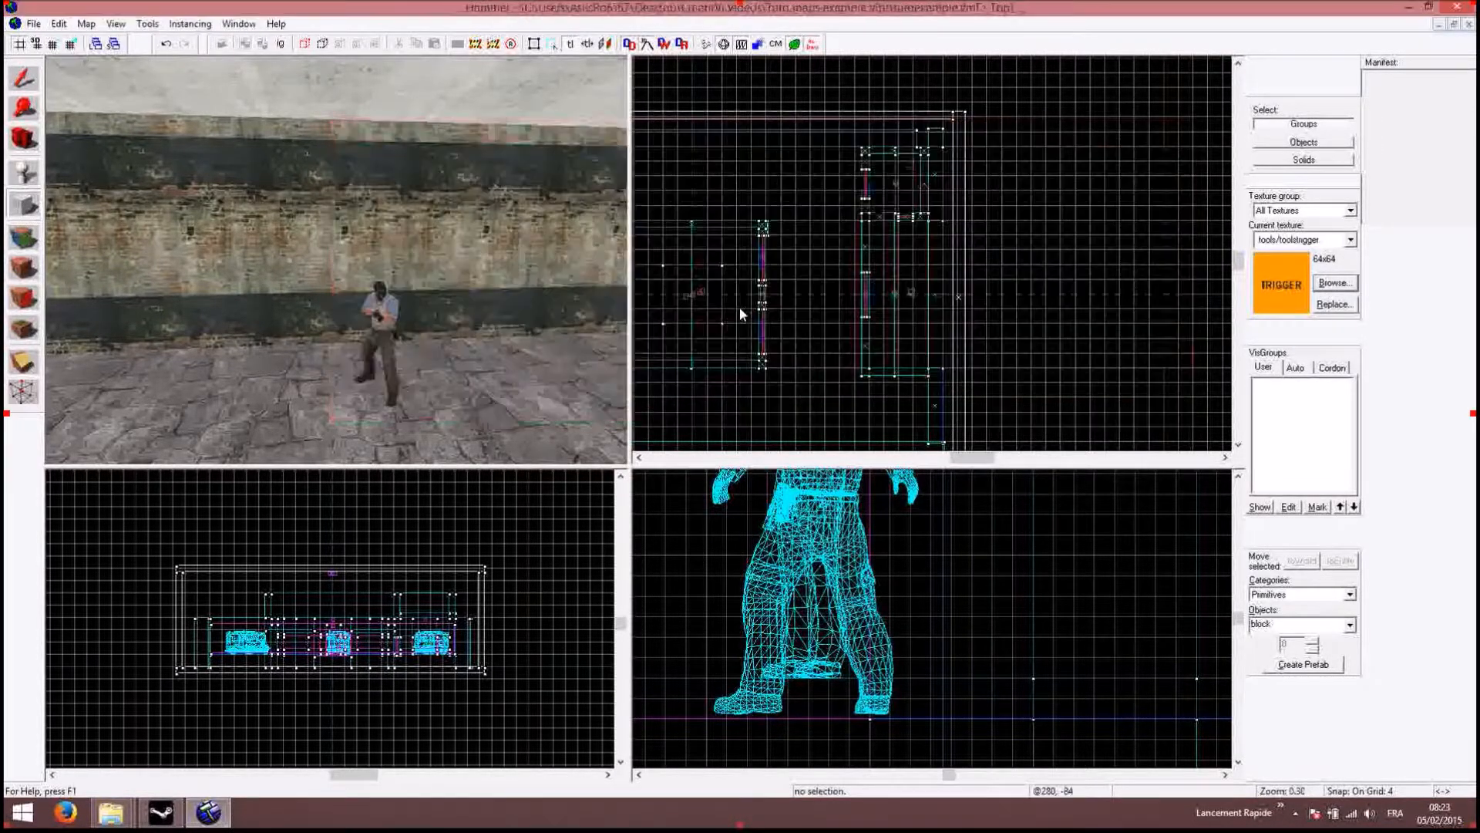
pyautogui.scroll(6, 864, 264)
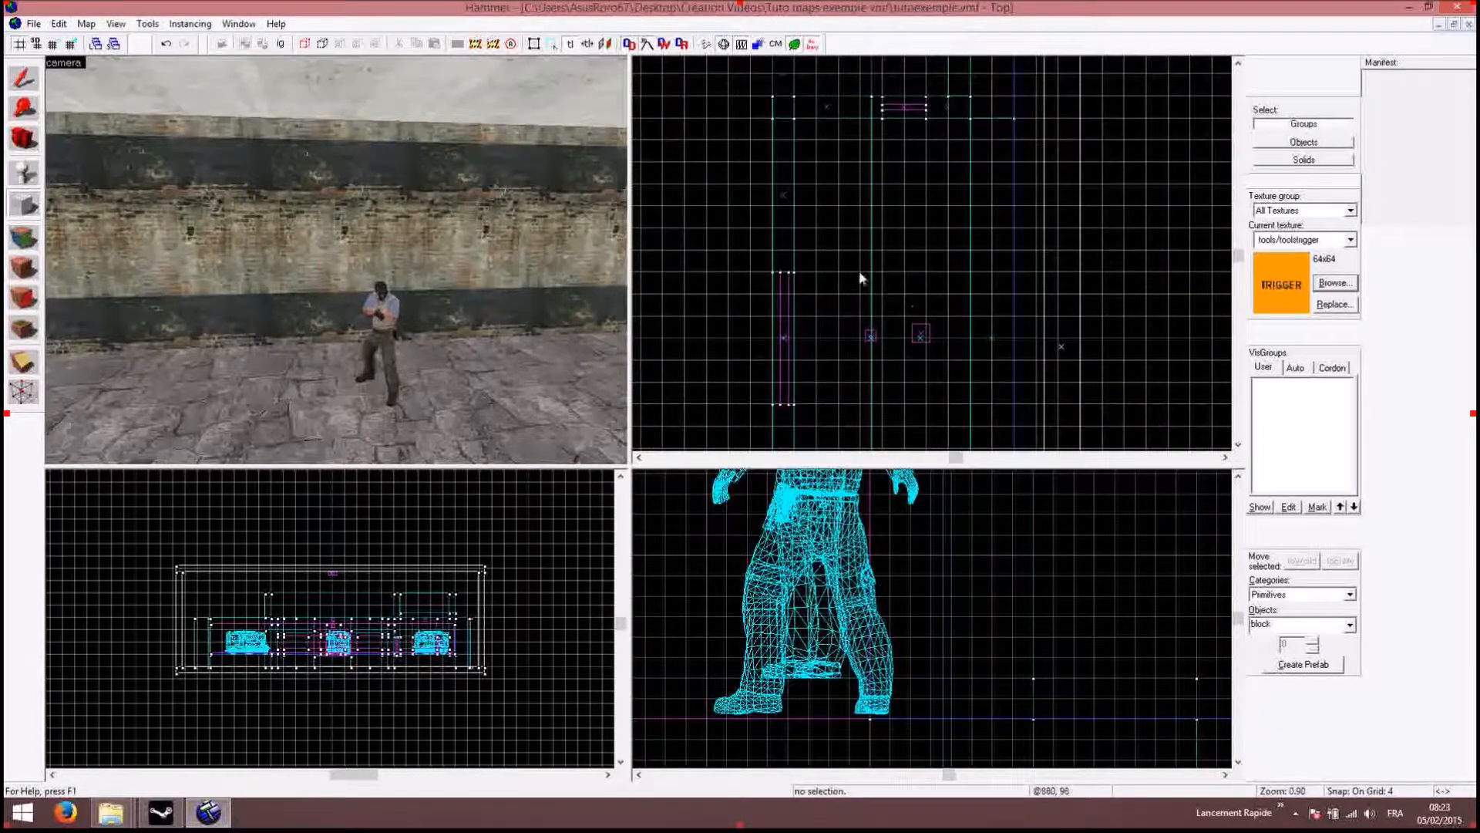
pyautogui.click(879, 165)
pyautogui.moveTo(879, 165); pyautogui.dragTo(973, 445)
pyautogui.scroll(-2, 895, 599)
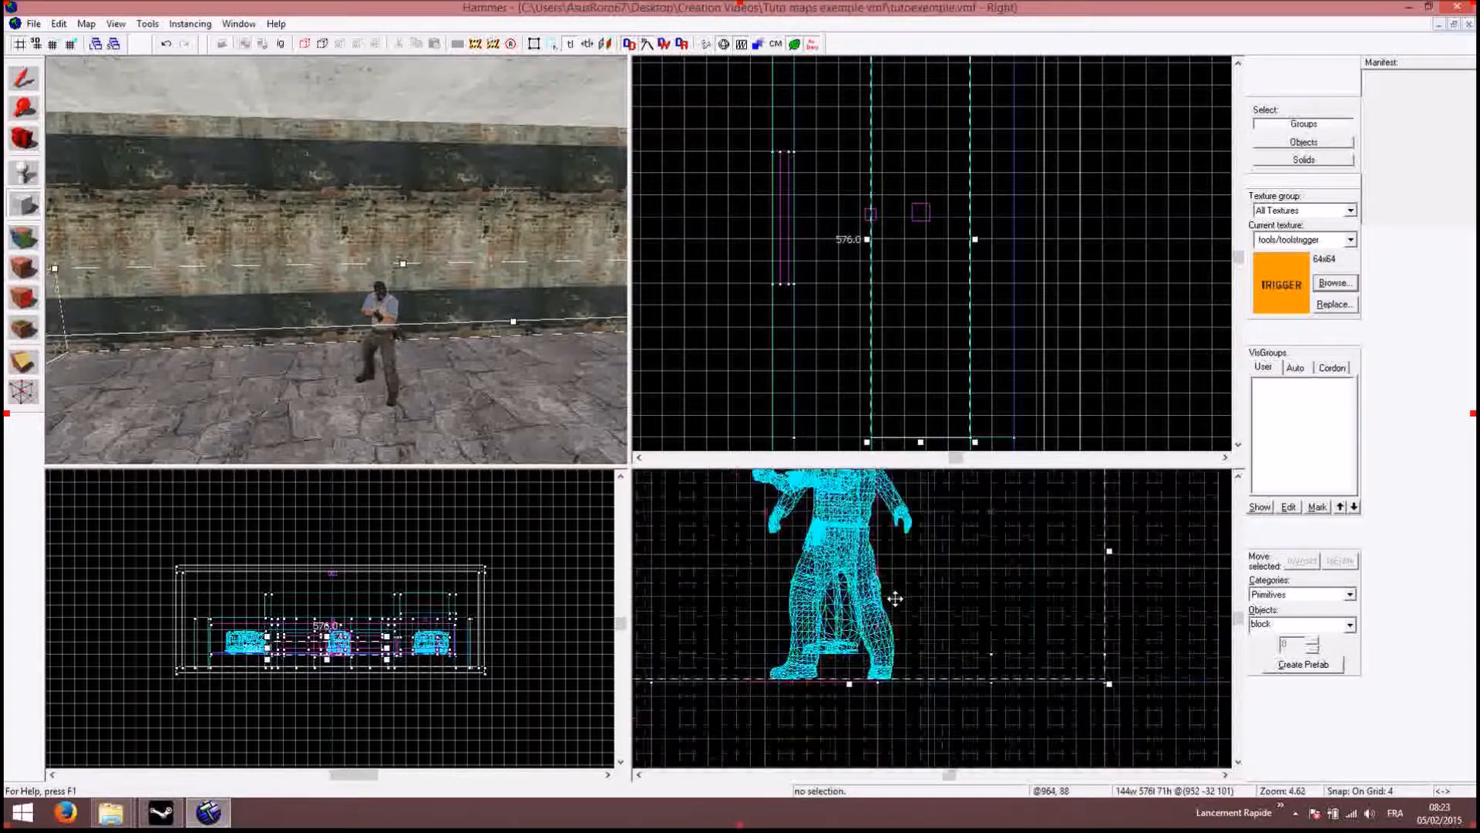
pyautogui.scroll(-5, 895, 599)
pyautogui.moveTo(875, 524); pyautogui.dragTo(875, 496)
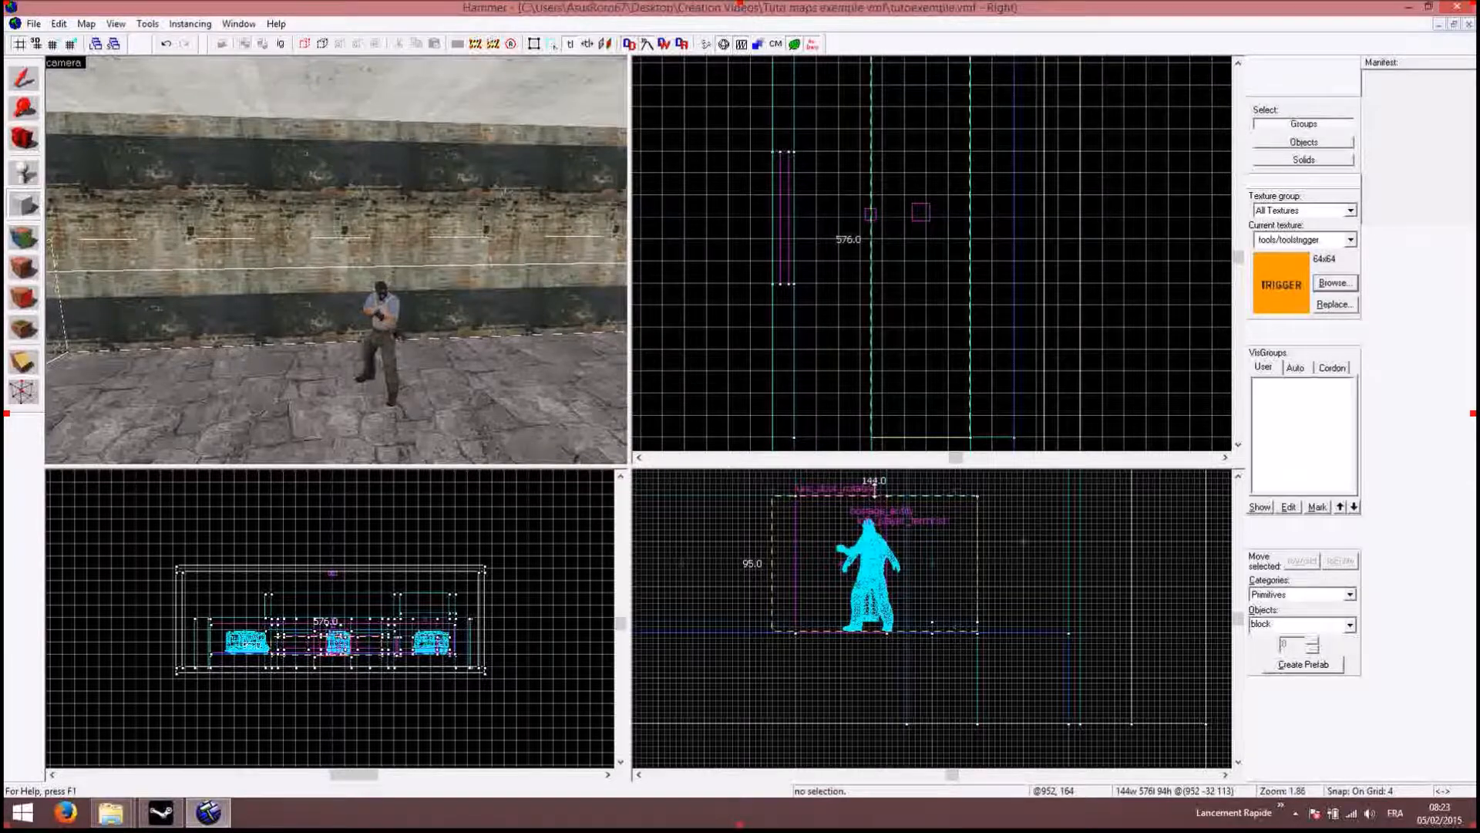
pyautogui.rightClick(898, 521)
pyautogui.click(928, 533)
# Step: Tie the trigger block around the terrorist spawn to an entity of class func_buyzone and apply the class
pyautogui.scroll(-2, 354, 283)
pyautogui.scroll(2, 354, 283)
pyautogui.press('Right')
pyautogui.press('Left')
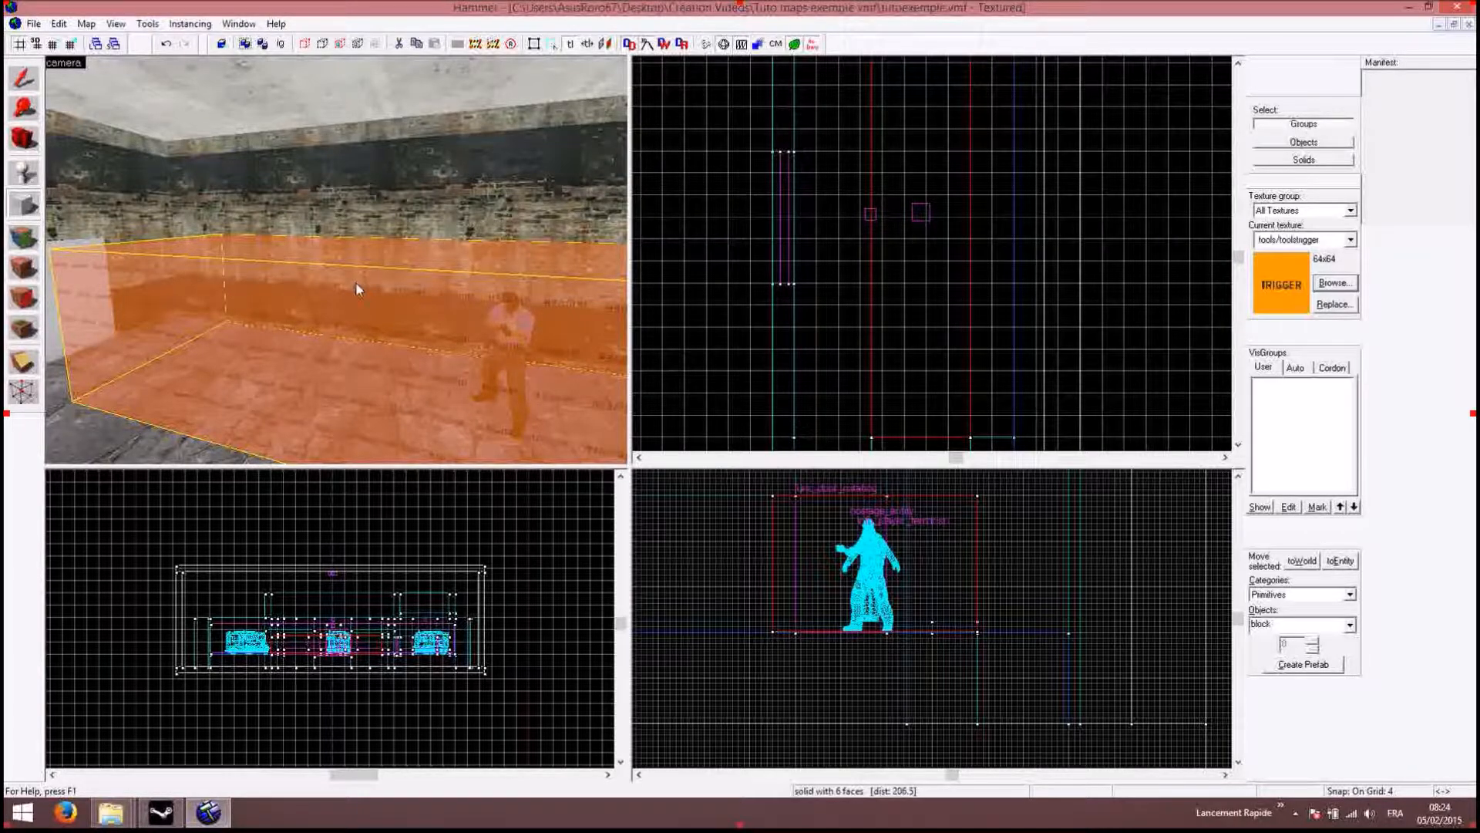
pyautogui.hotkey('ctrl', 't')
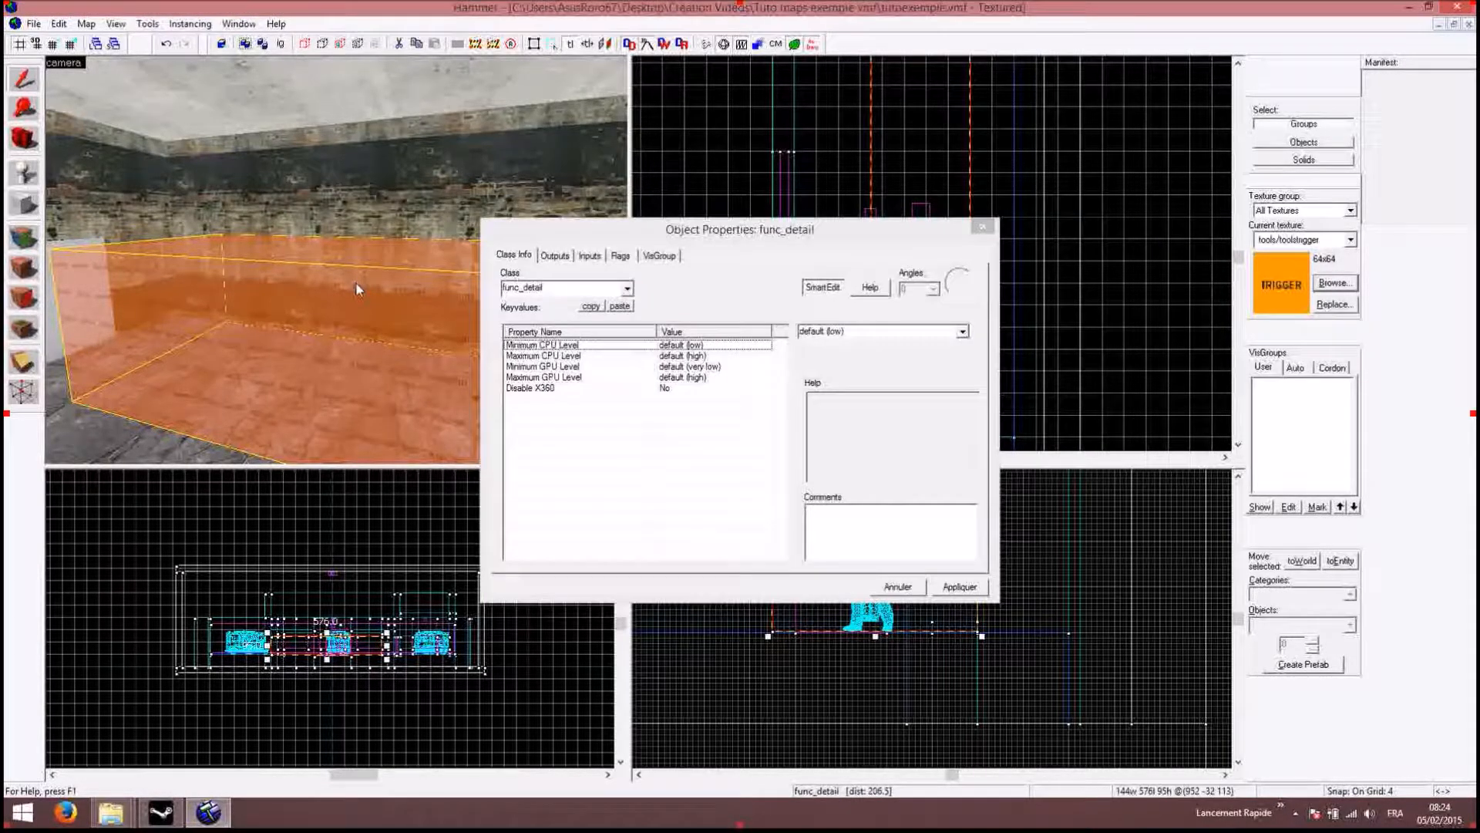
pyautogui.click(583, 288)
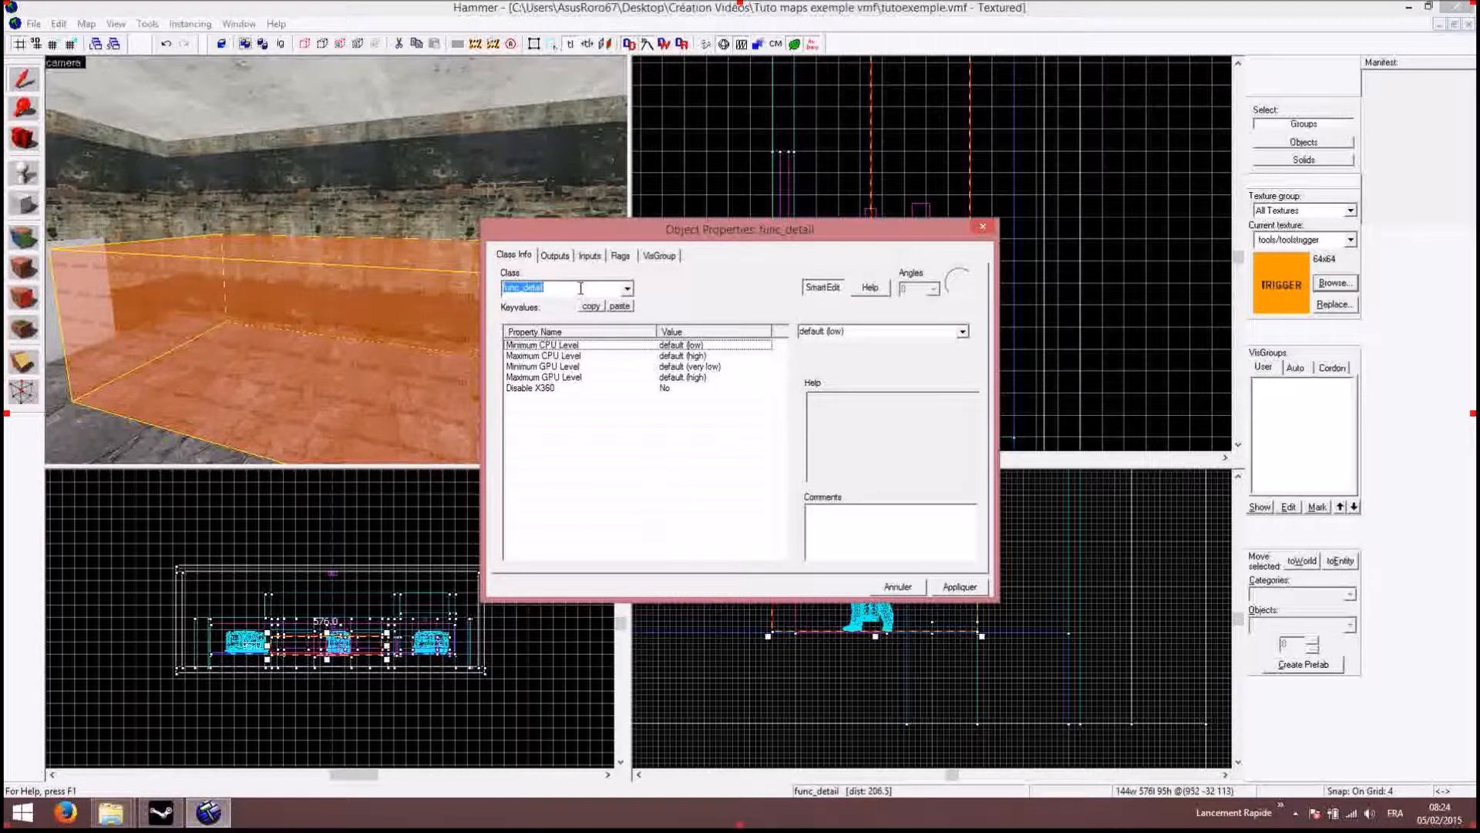
pyautogui.write('bu')
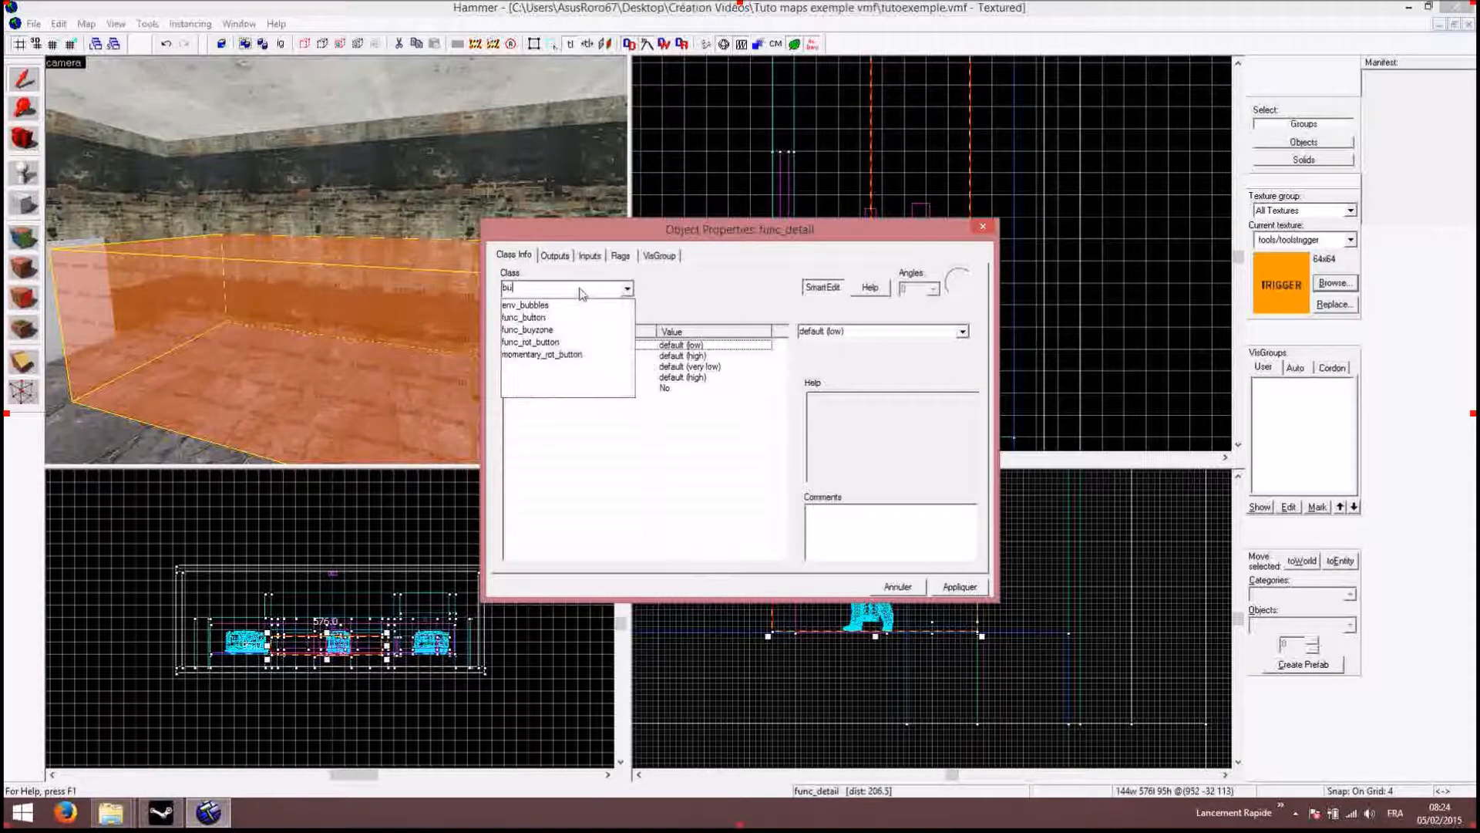
pyautogui.click(537, 331)
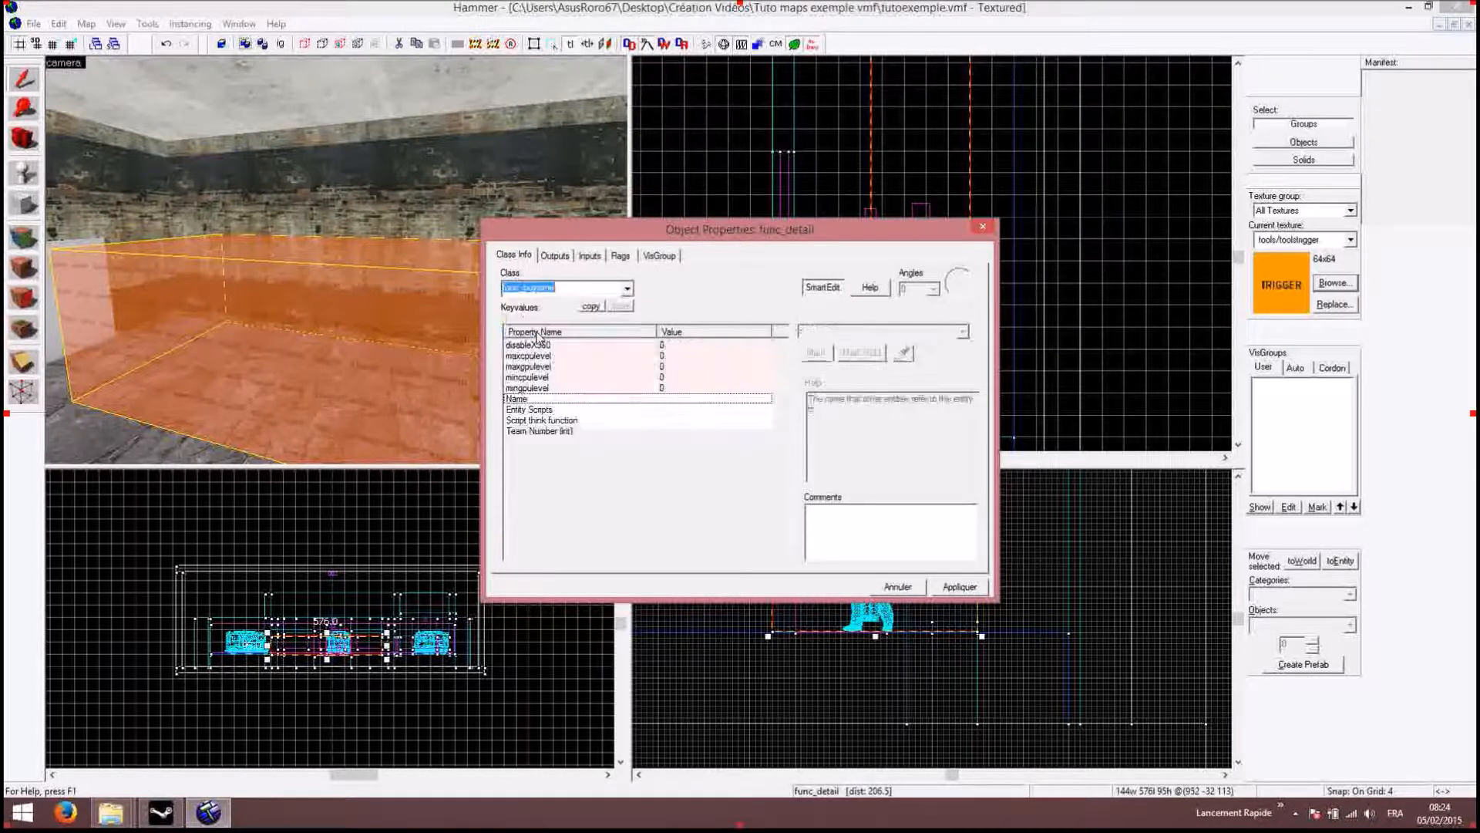
pyautogui.click(963, 588)
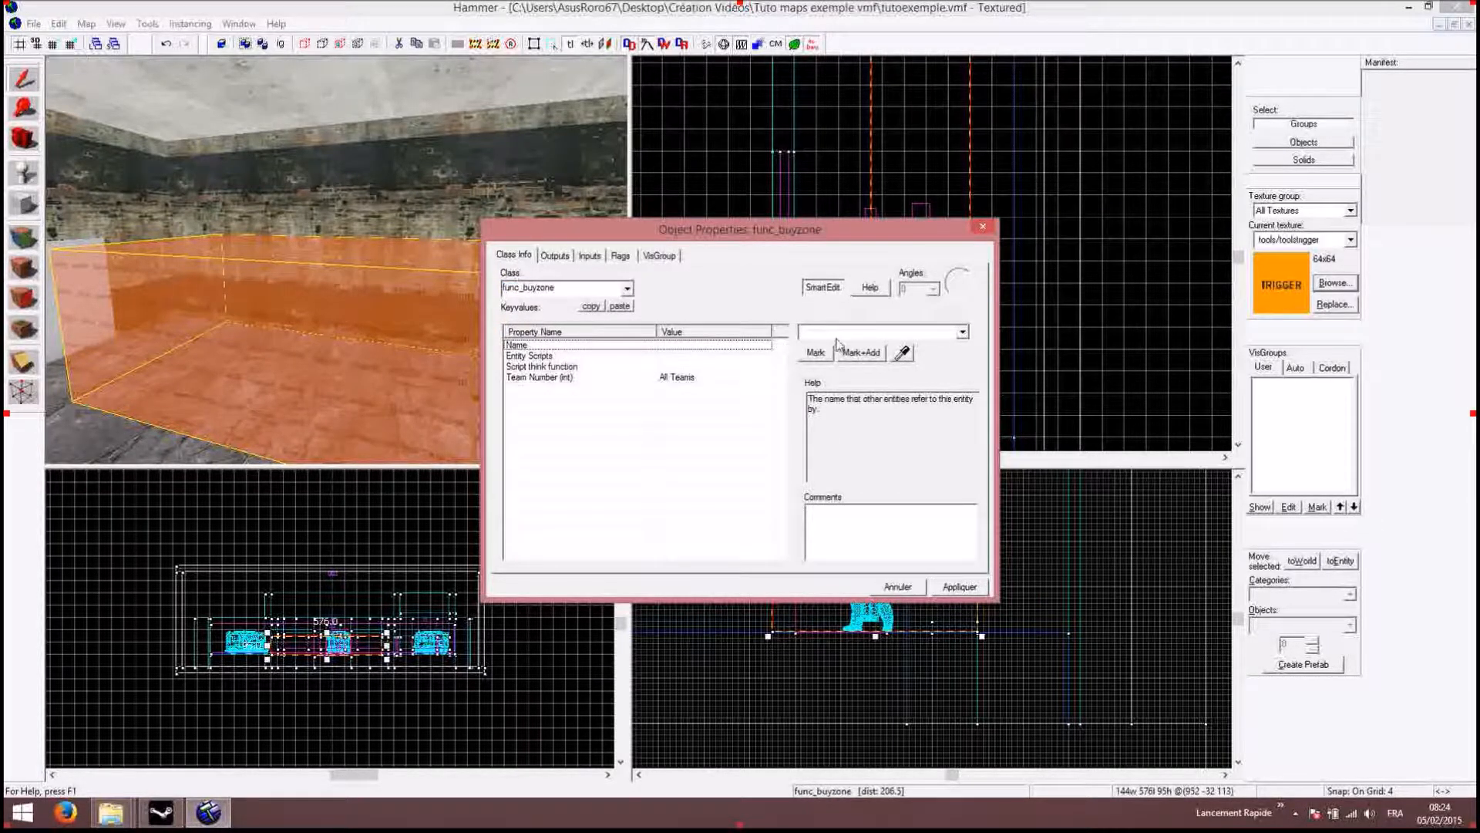
# Step: Name the buy zone "zone t", keep All Teams as its team number, and apply the properties
pyautogui.write('zone t')
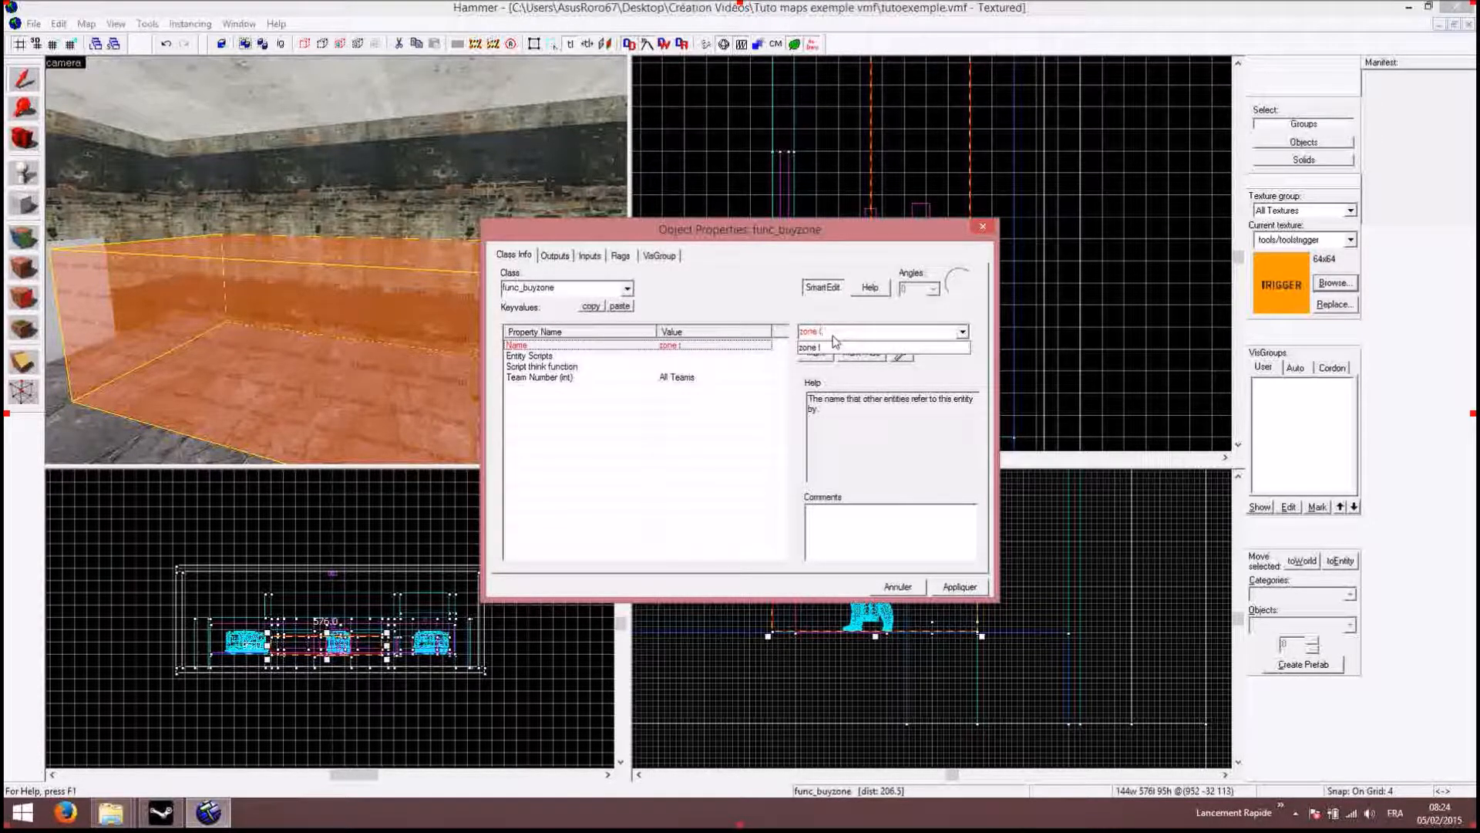
pyautogui.click(672, 380)
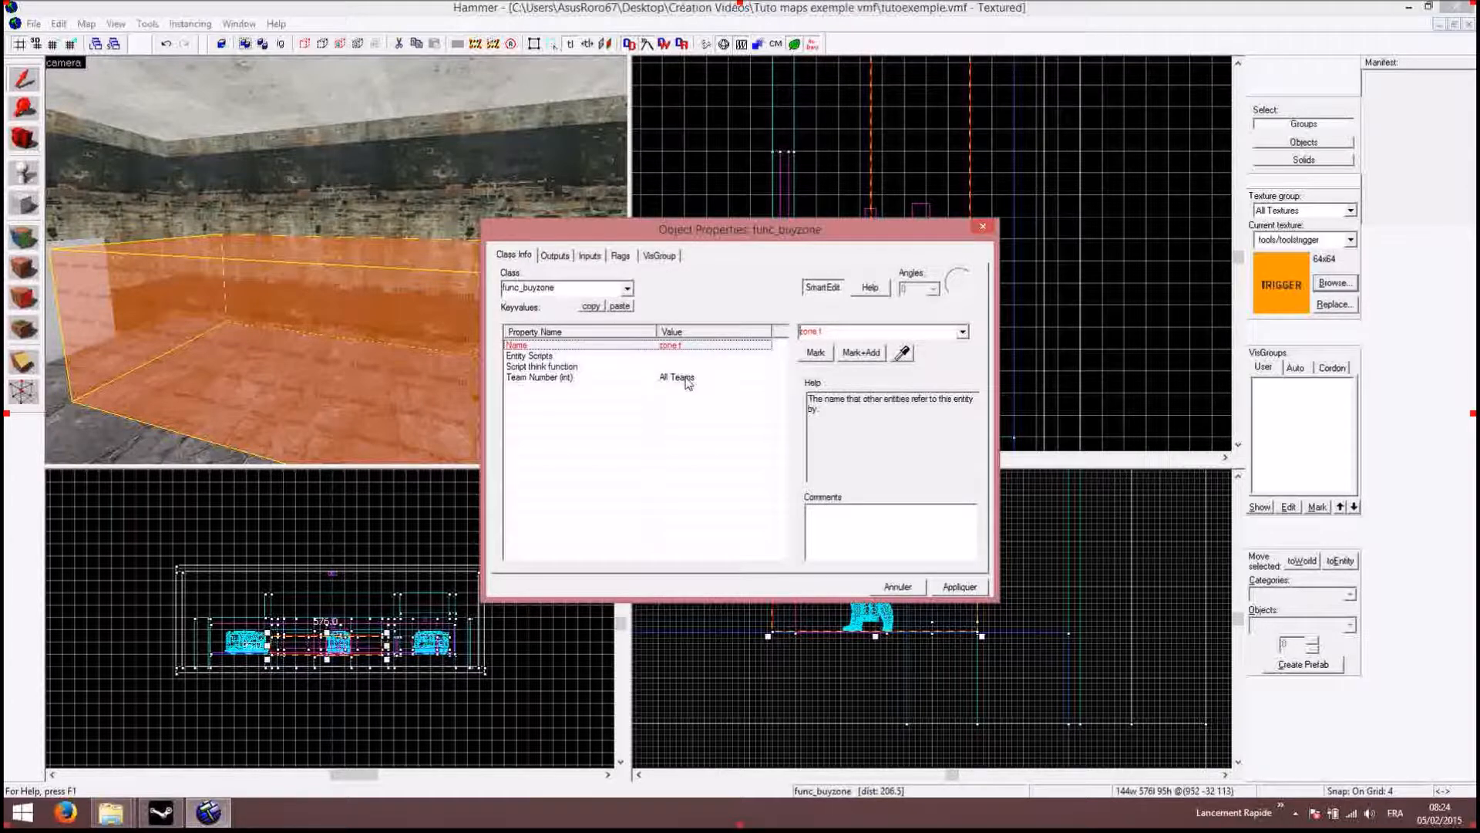
pyautogui.click(686, 377)
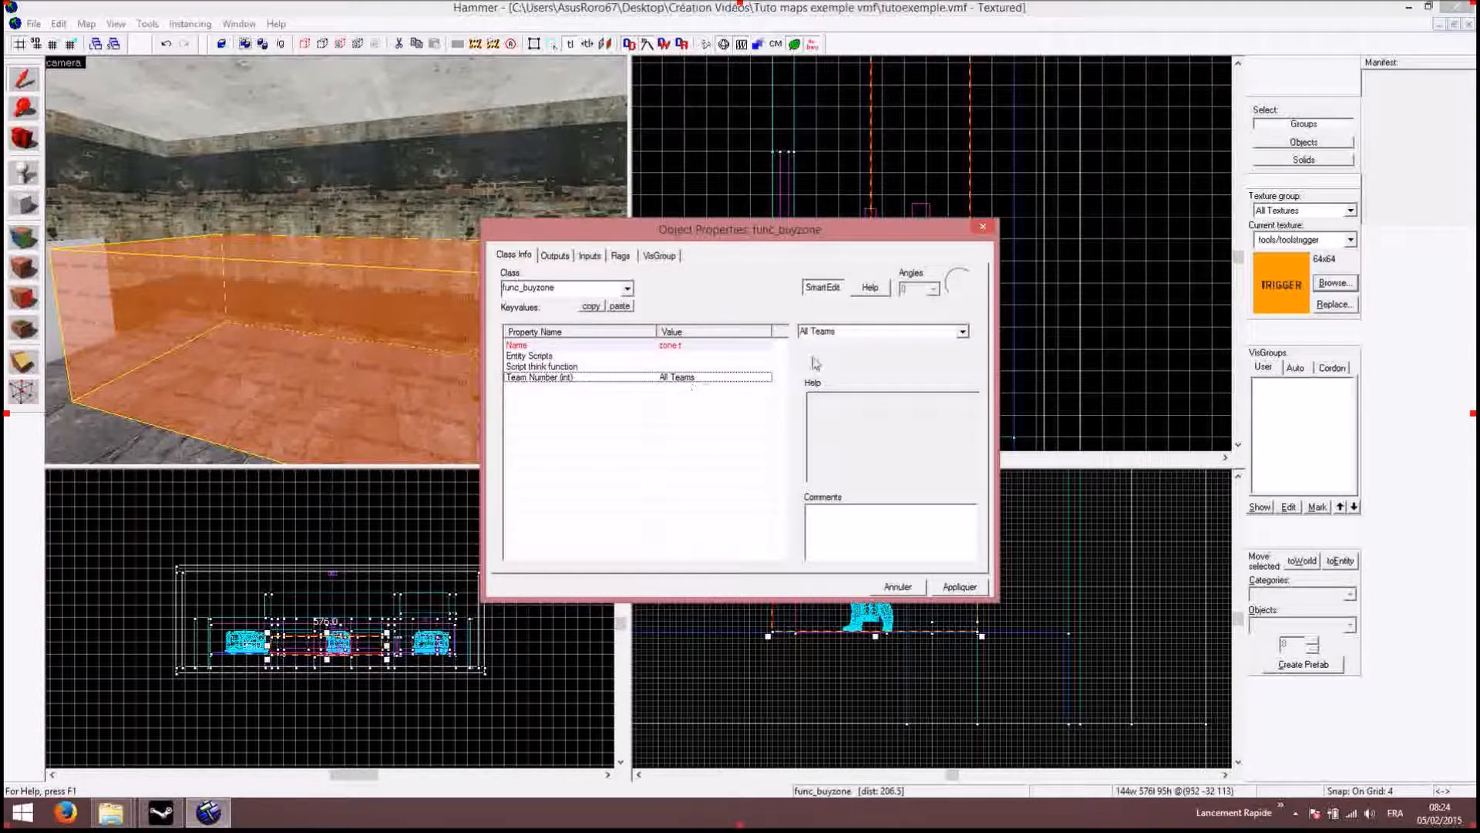
pyautogui.click(963, 332)
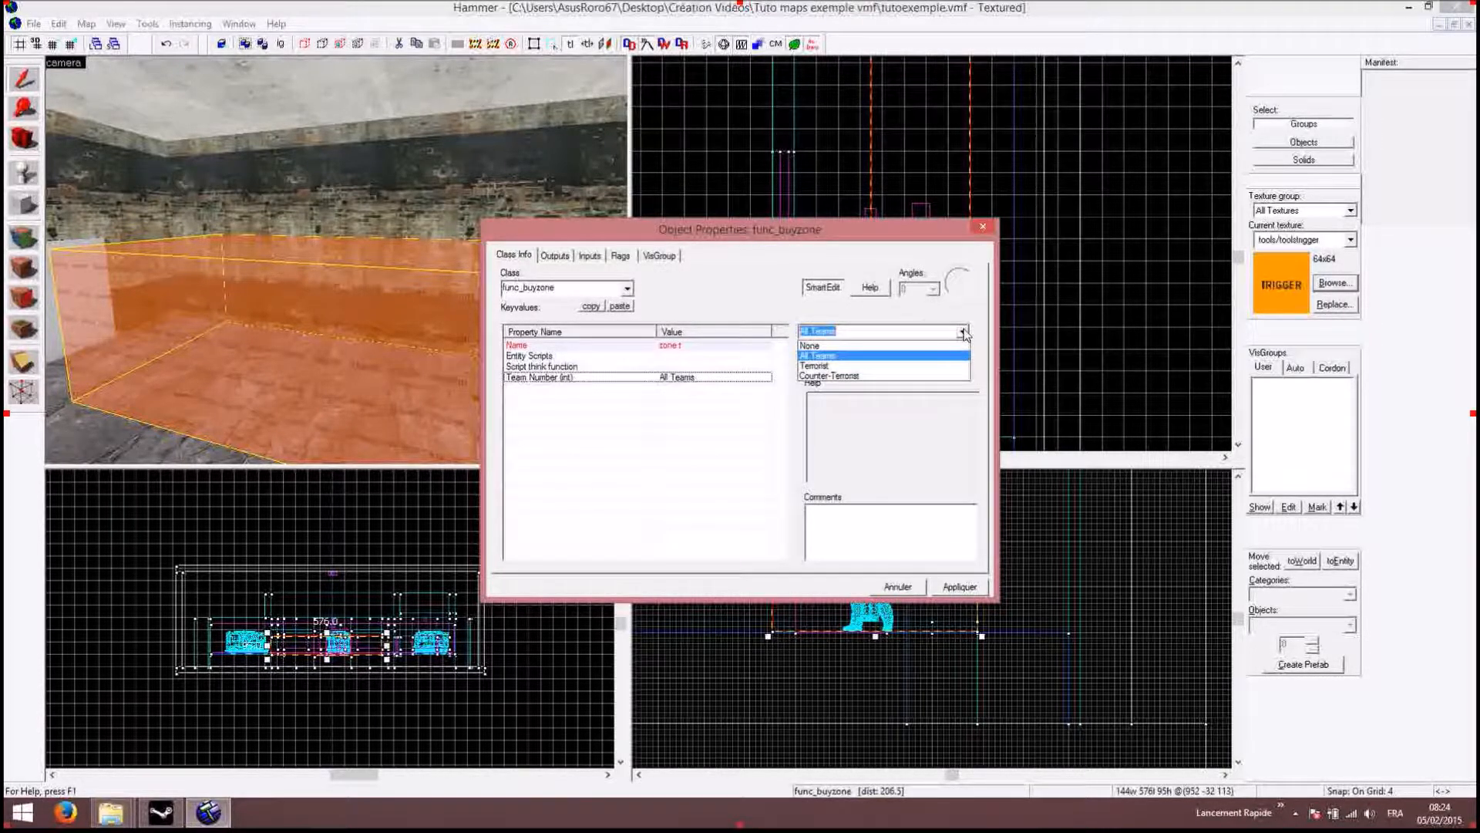
pyautogui.click(963, 332)
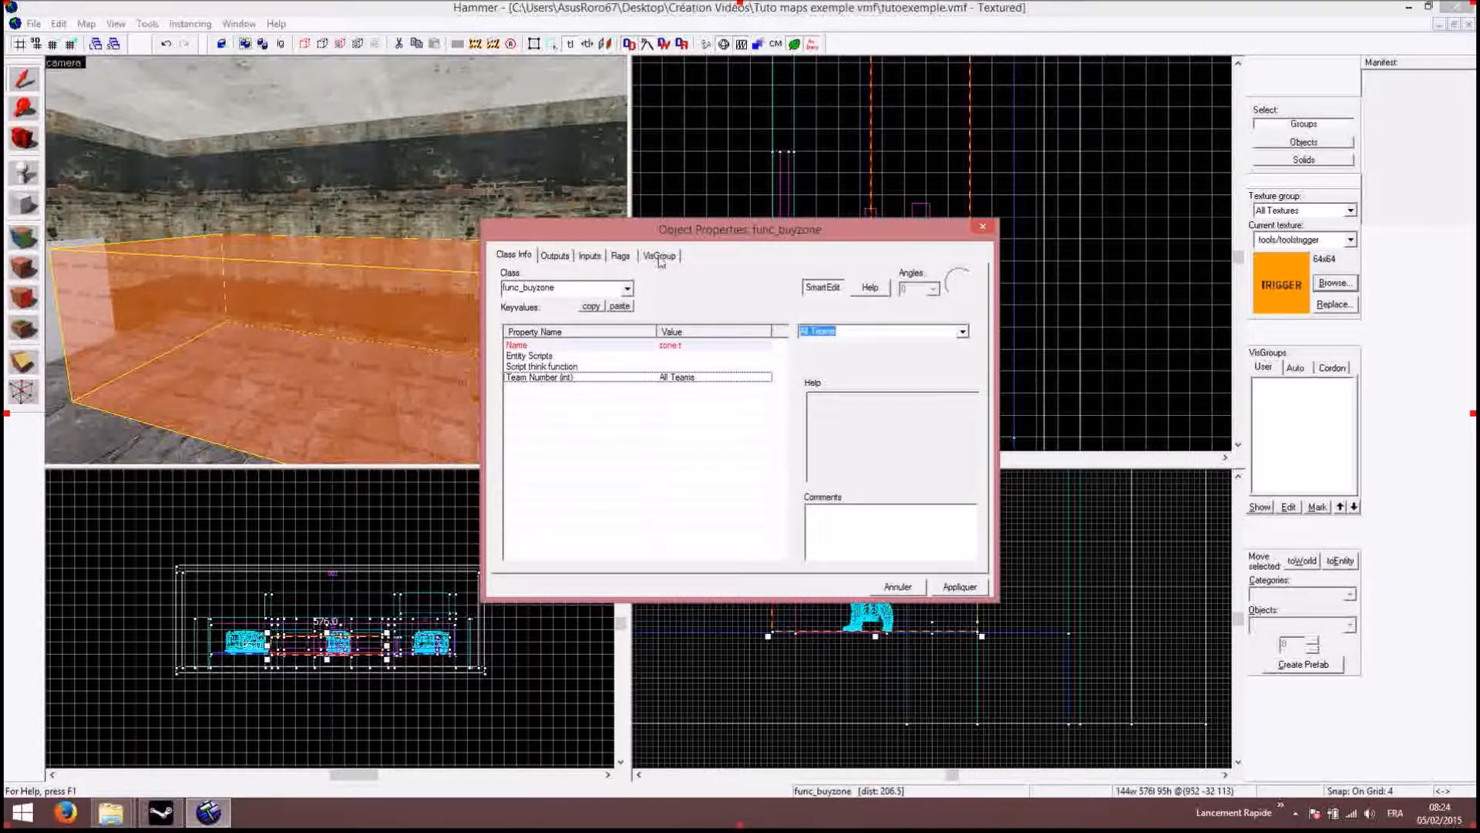
pyautogui.click(620, 256)
pyautogui.click(522, 256)
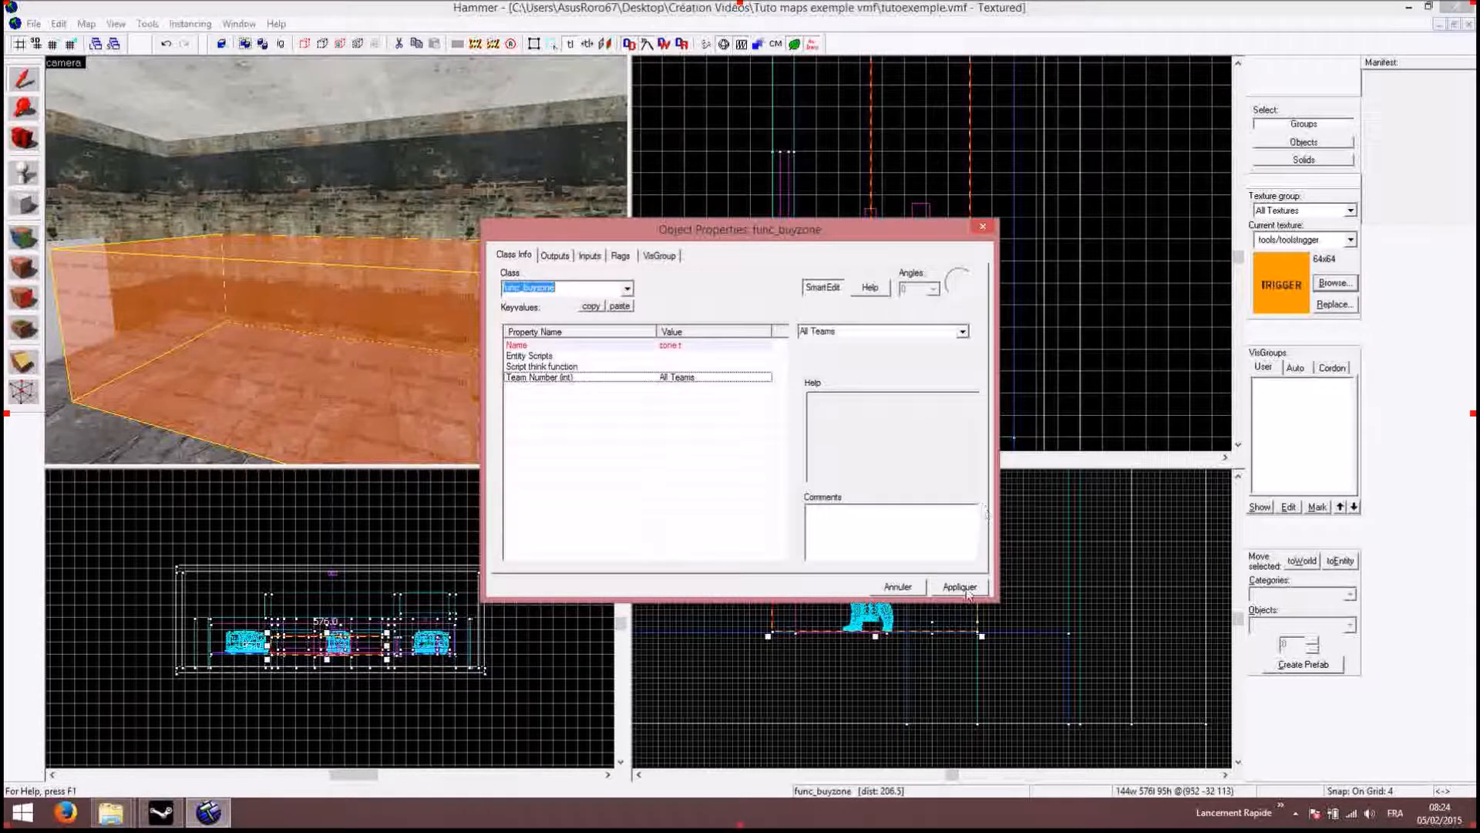
pyautogui.click(960, 587)
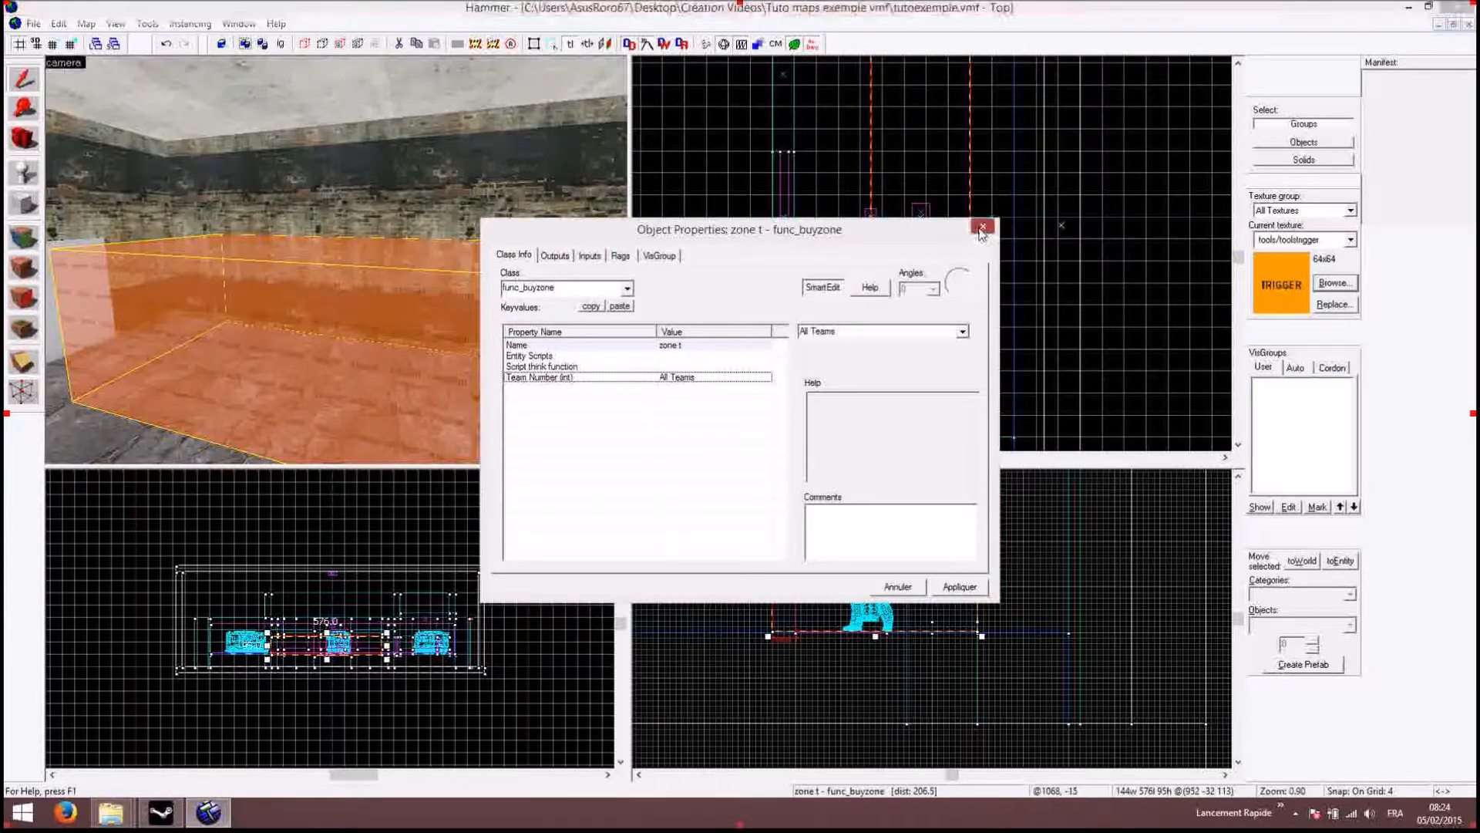
pyautogui.click(982, 226)
# Step: Examine the outside of the brick building, its grey door and the paved yard along the outer wall
pyautogui.scroll(-2, 456, 246)
pyautogui.scroll(-3, 456, 245)
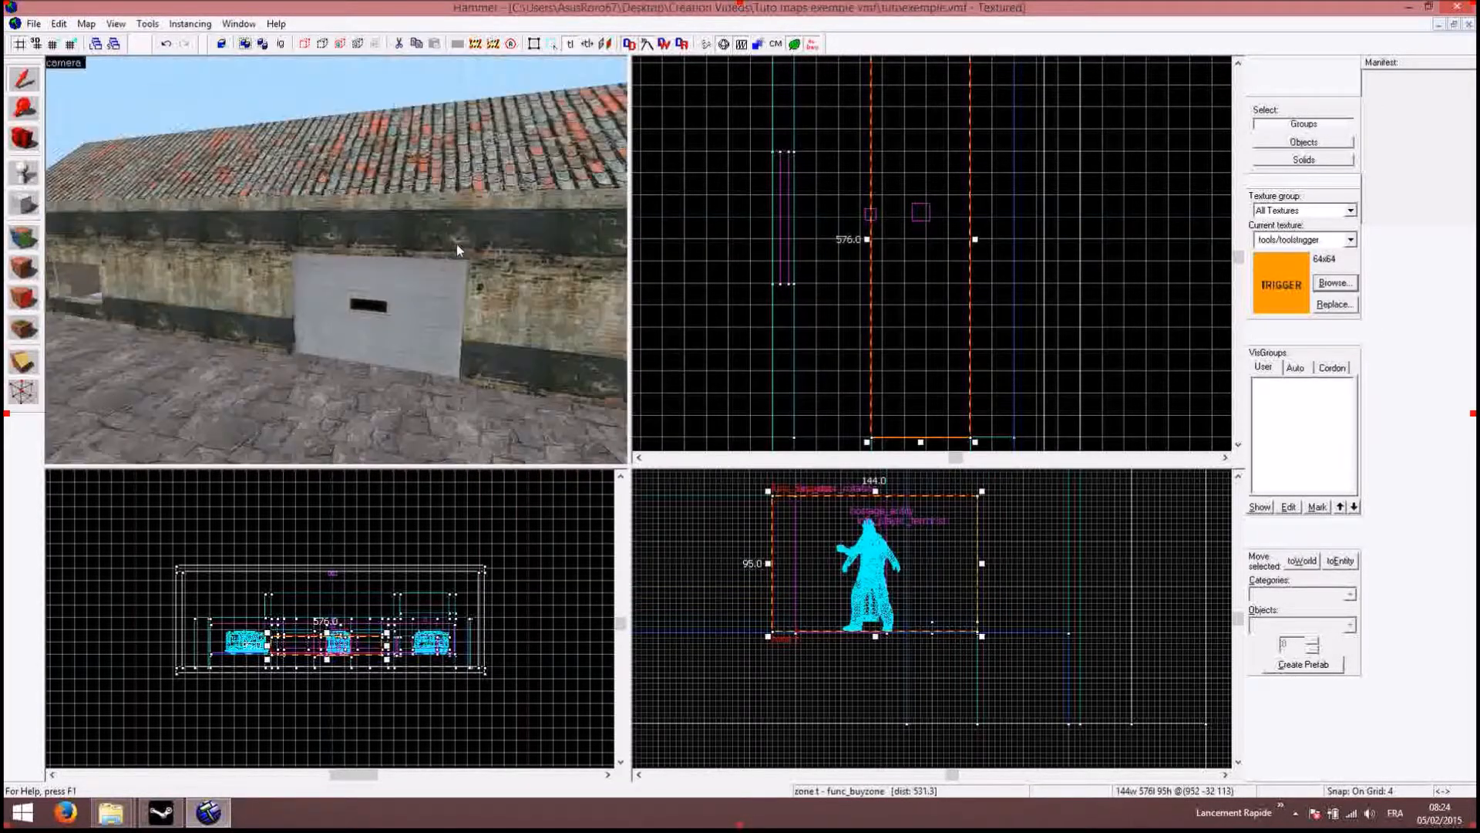
pyautogui.press('Left')
pyautogui.press('Left')
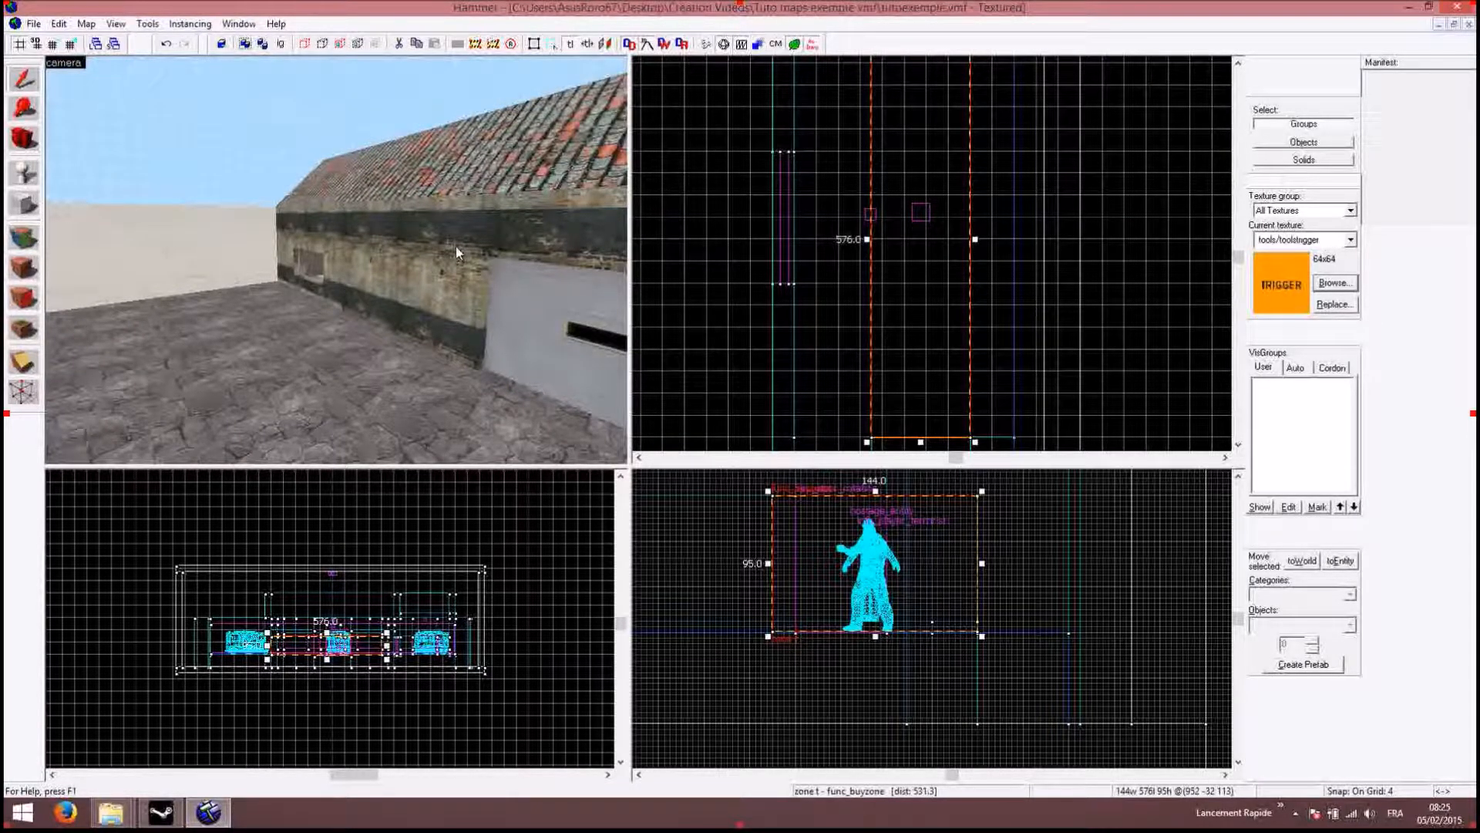
pyautogui.press('Right')
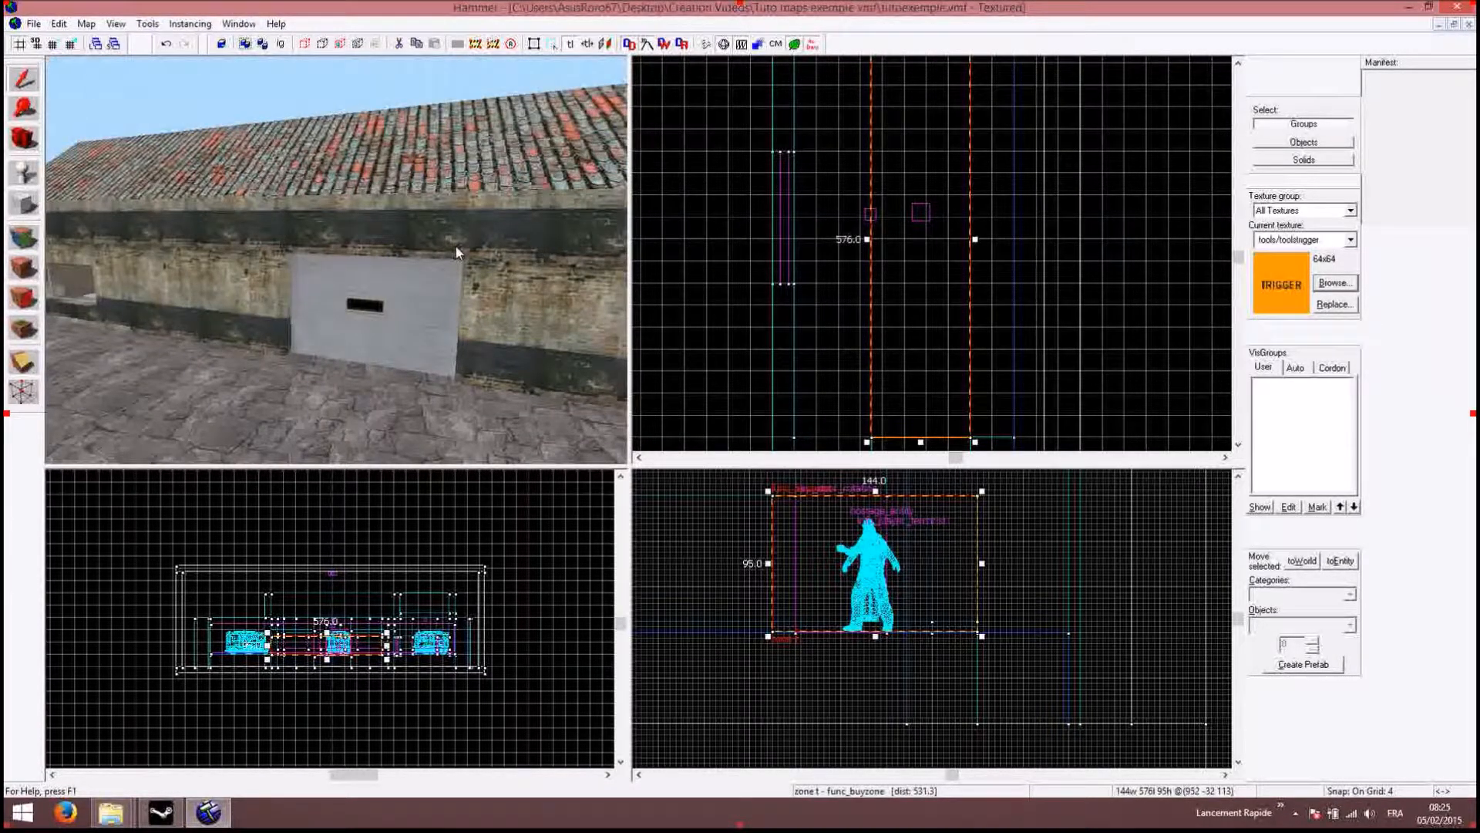
pyautogui.press('Right')
pyautogui.press('Left')
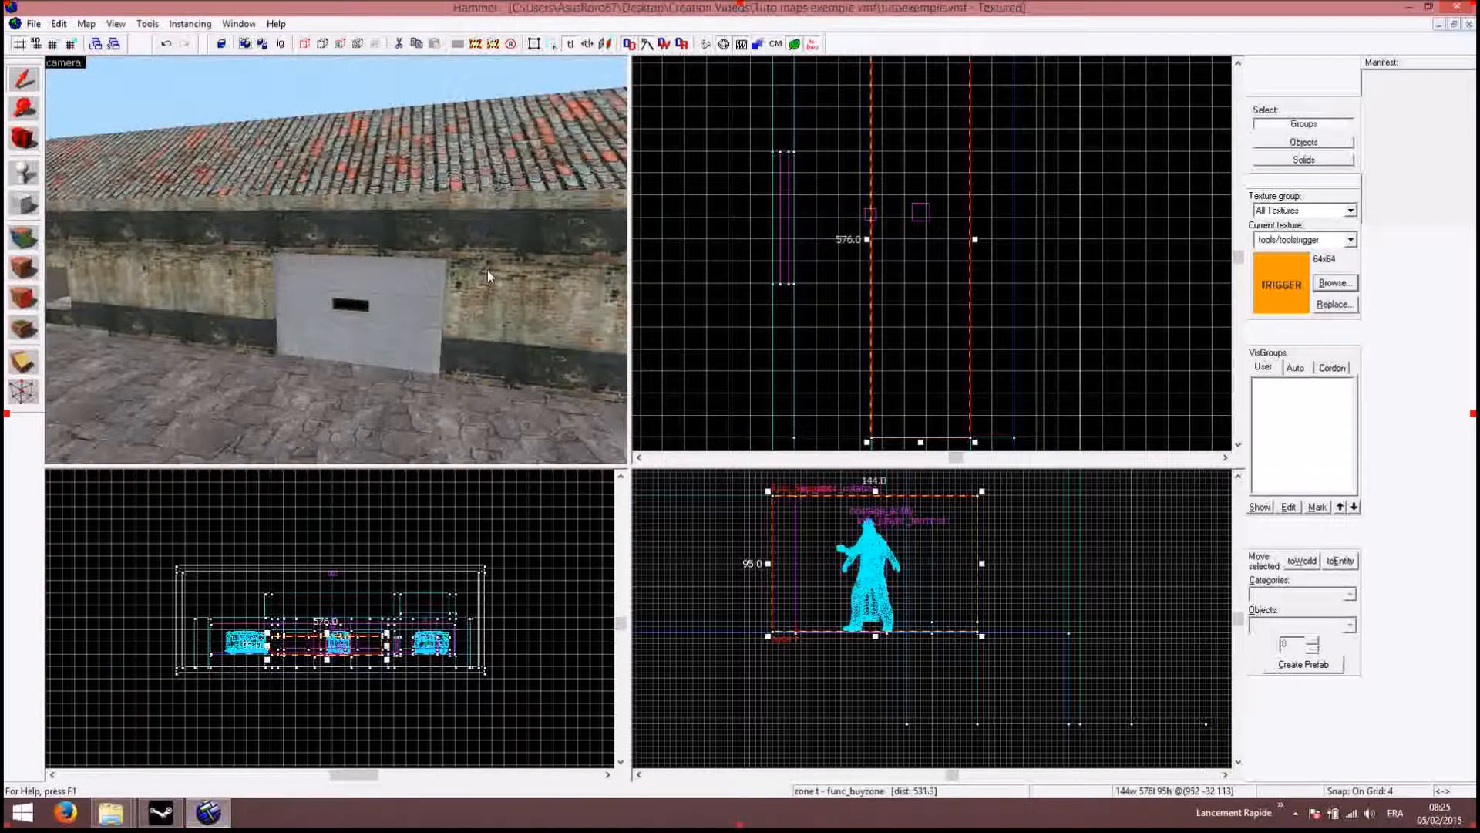
pyautogui.press('Right')
pyautogui.press('Left')
pyautogui.press('w')
pyautogui.press('Right')
pyautogui.press('Left')
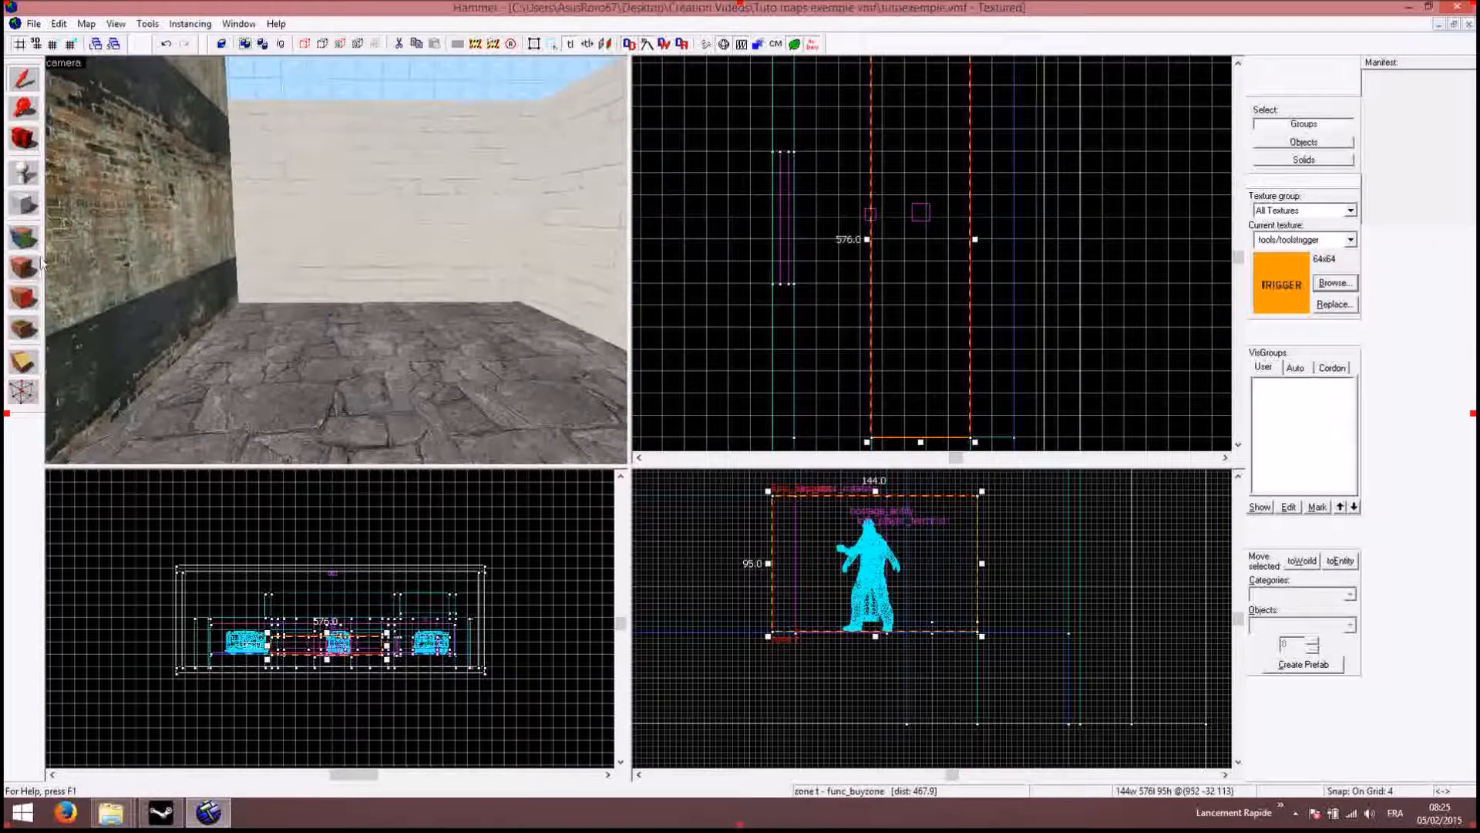
# Step: Create a slab of 160 by 160 units, 7 units high, textured de_nuke/nuke_metalfloor_01, on the yard floor near the outer wall
pyautogui.click(24, 205)
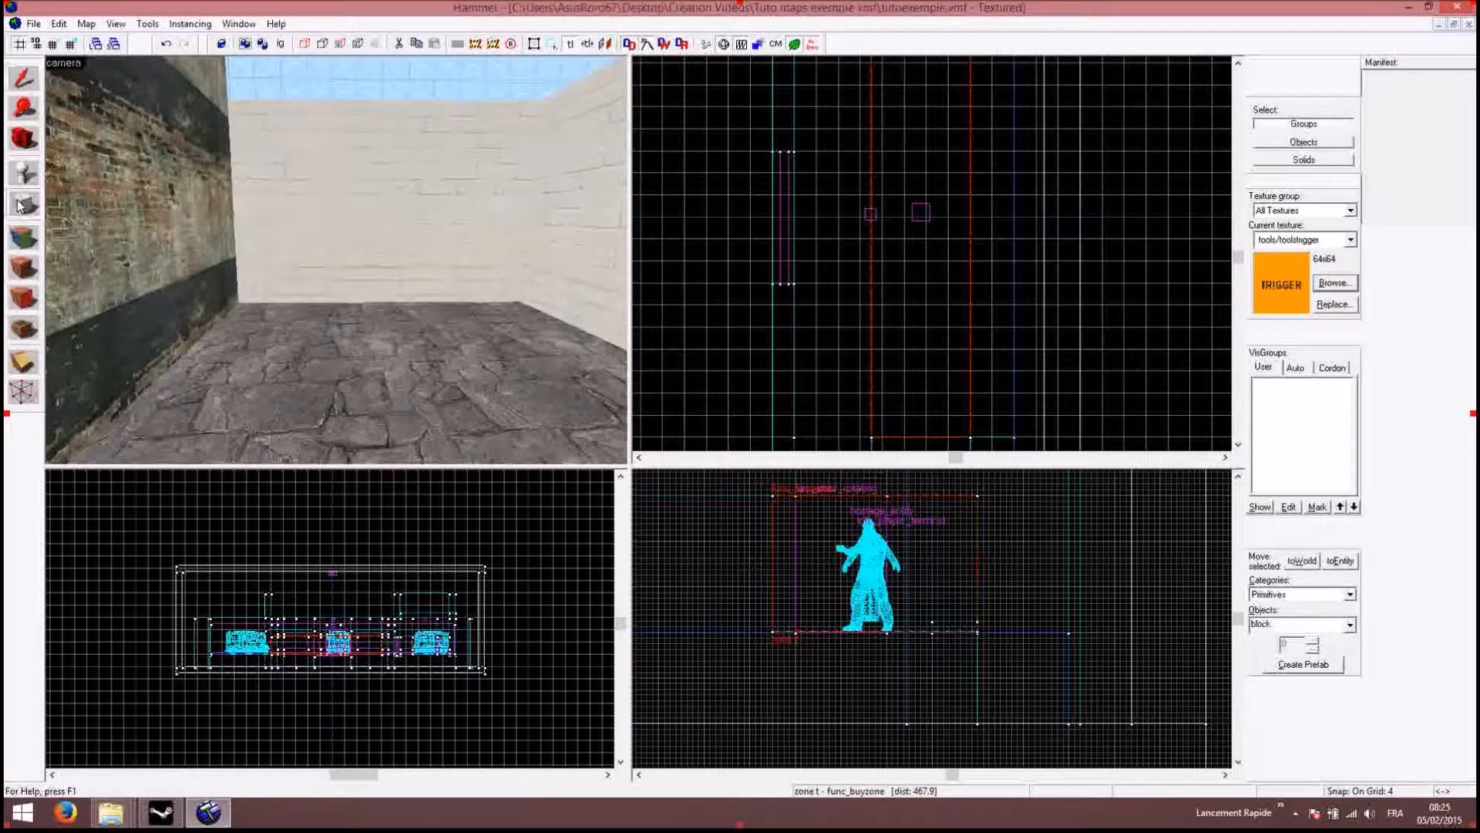
pyautogui.click(1340, 289)
pyautogui.write('metal')
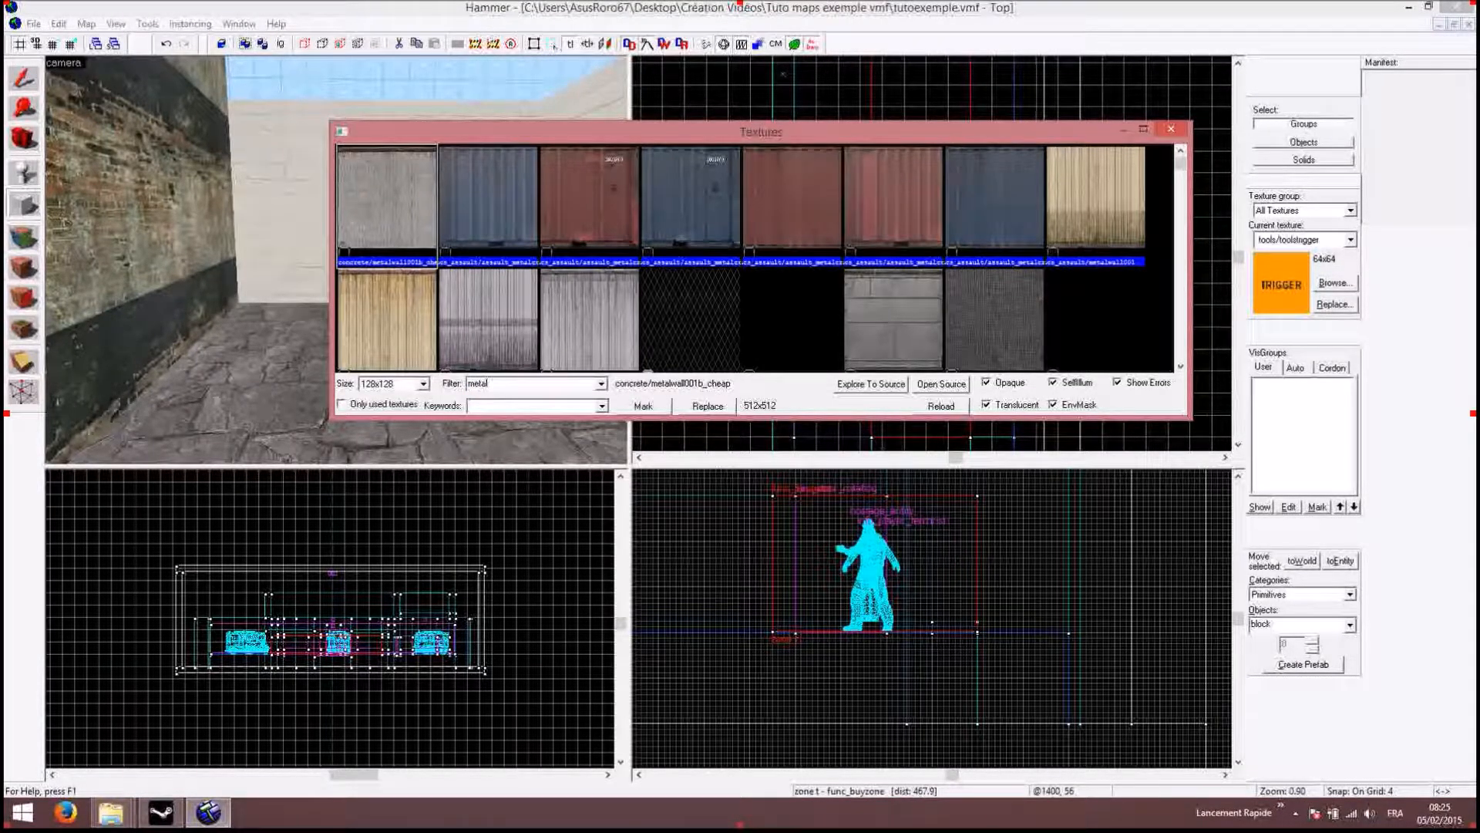
pyautogui.doubleClick(1005, 290)
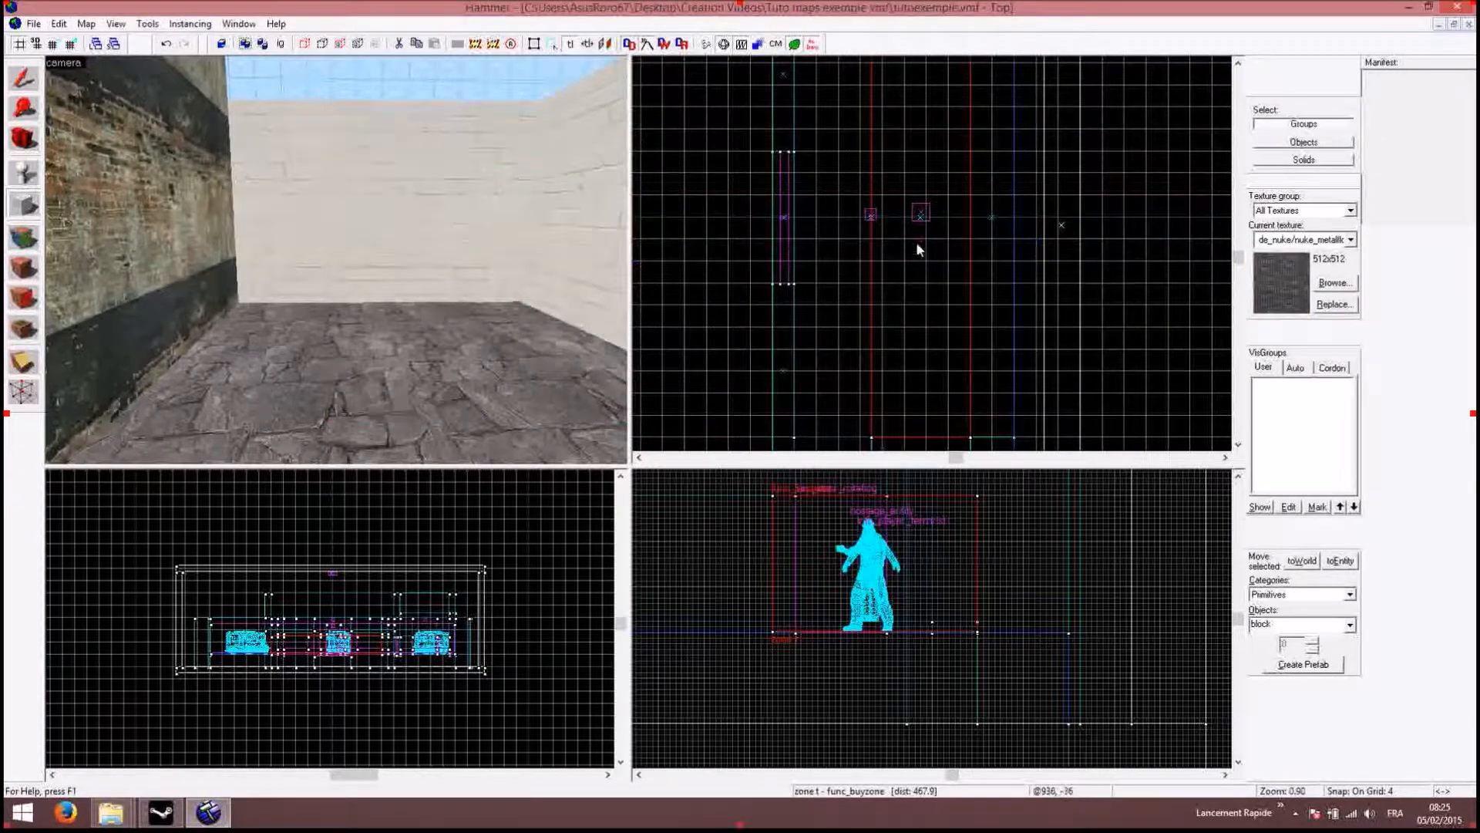
pyautogui.scroll(2, 919, 173)
pyautogui.scroll(3, 921, 181)
pyautogui.scroll(3, 894, 271)
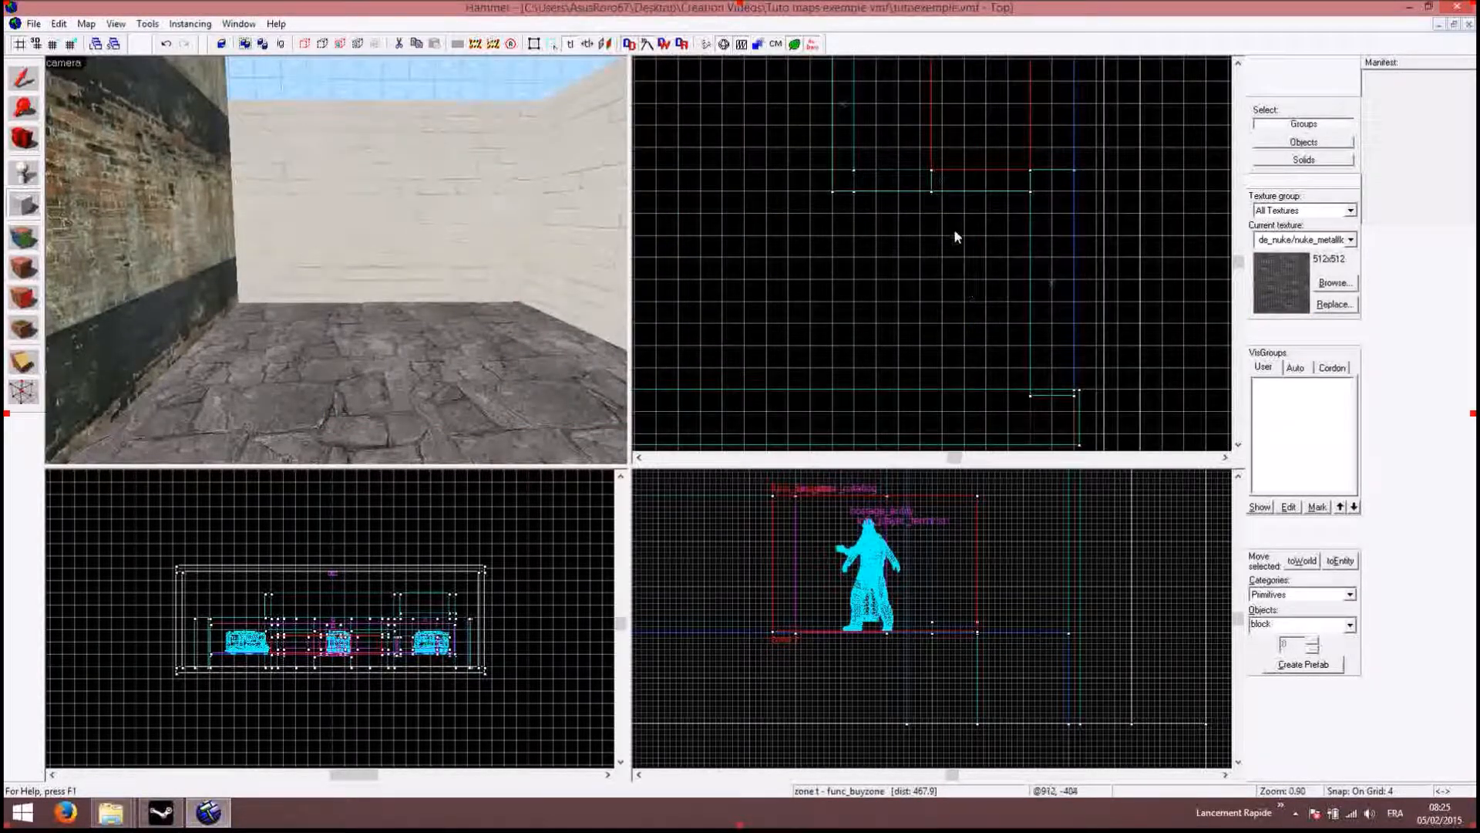
pyautogui.moveTo(923, 279); pyautogui.dragTo(1031, 387)
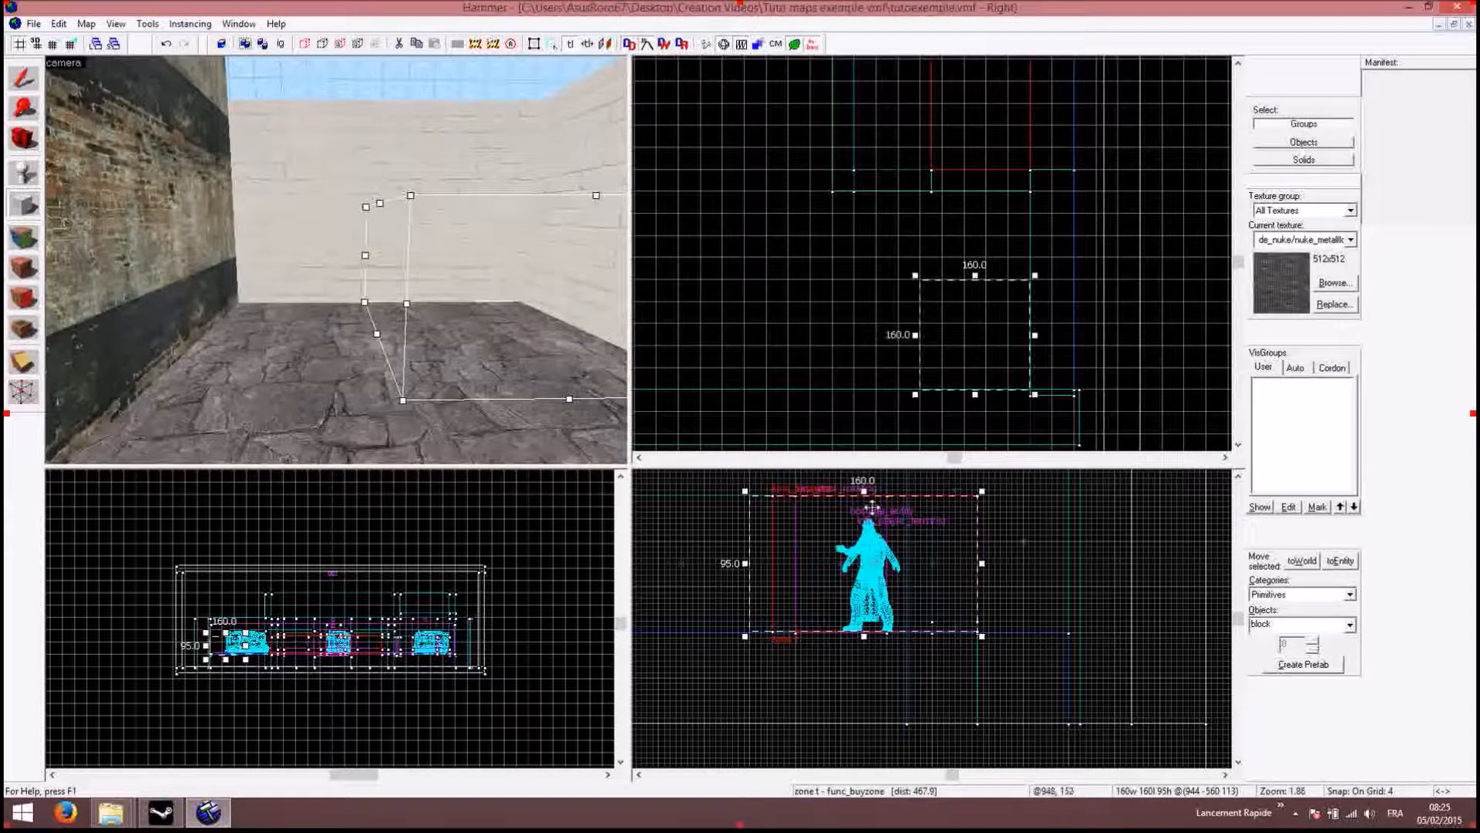
pyautogui.moveTo(864, 490); pyautogui.dragTo(857, 616)
pyautogui.rightClick(969, 311)
pyautogui.click(999, 320)
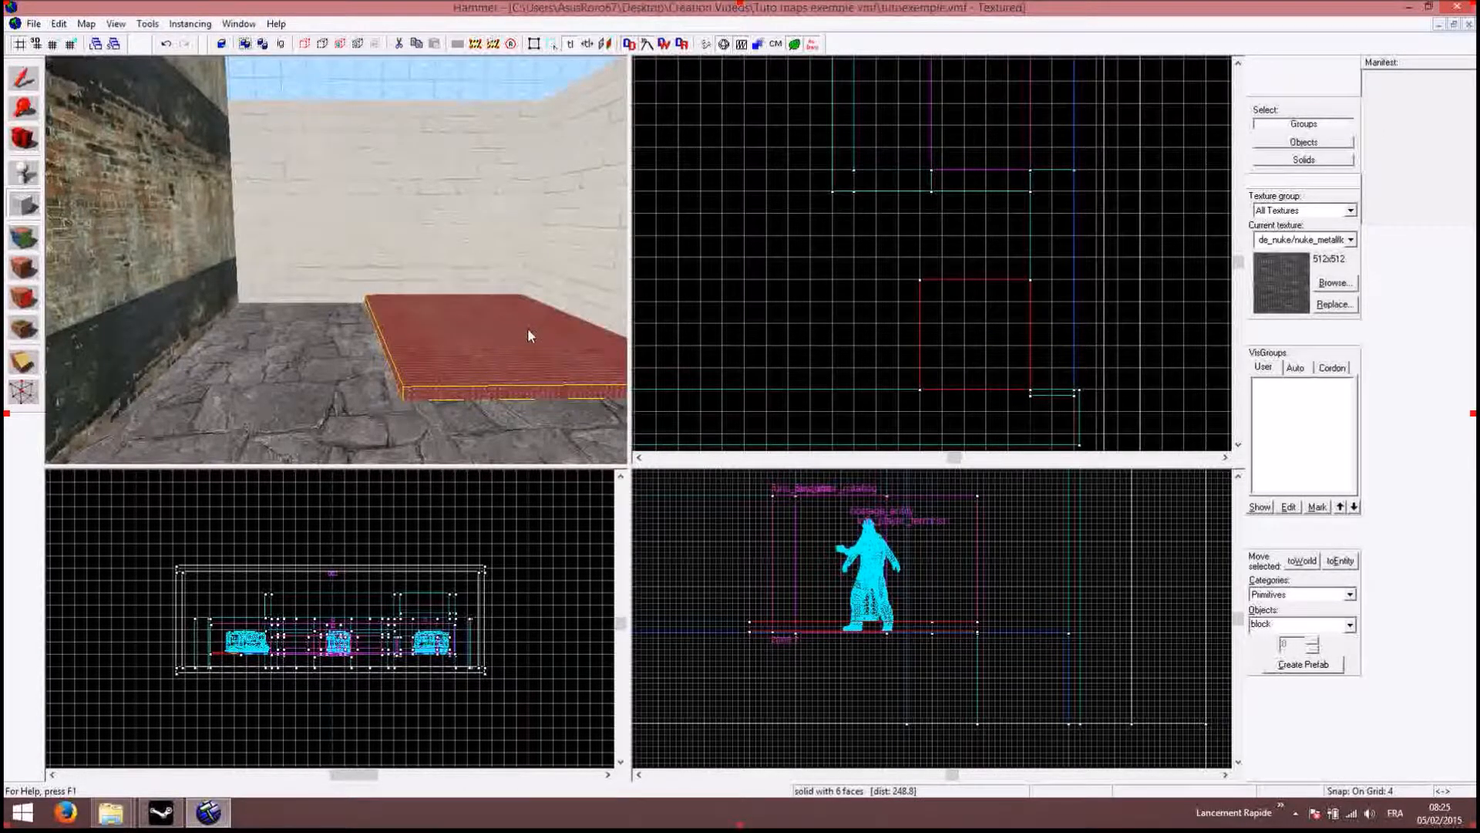
# Step: Examine the metal slab and its surroundings in the yard, and select it
pyautogui.press('s')
pyautogui.press('Right')
pyautogui.press('Up')
pyautogui.press('Left')
pyautogui.press('w')
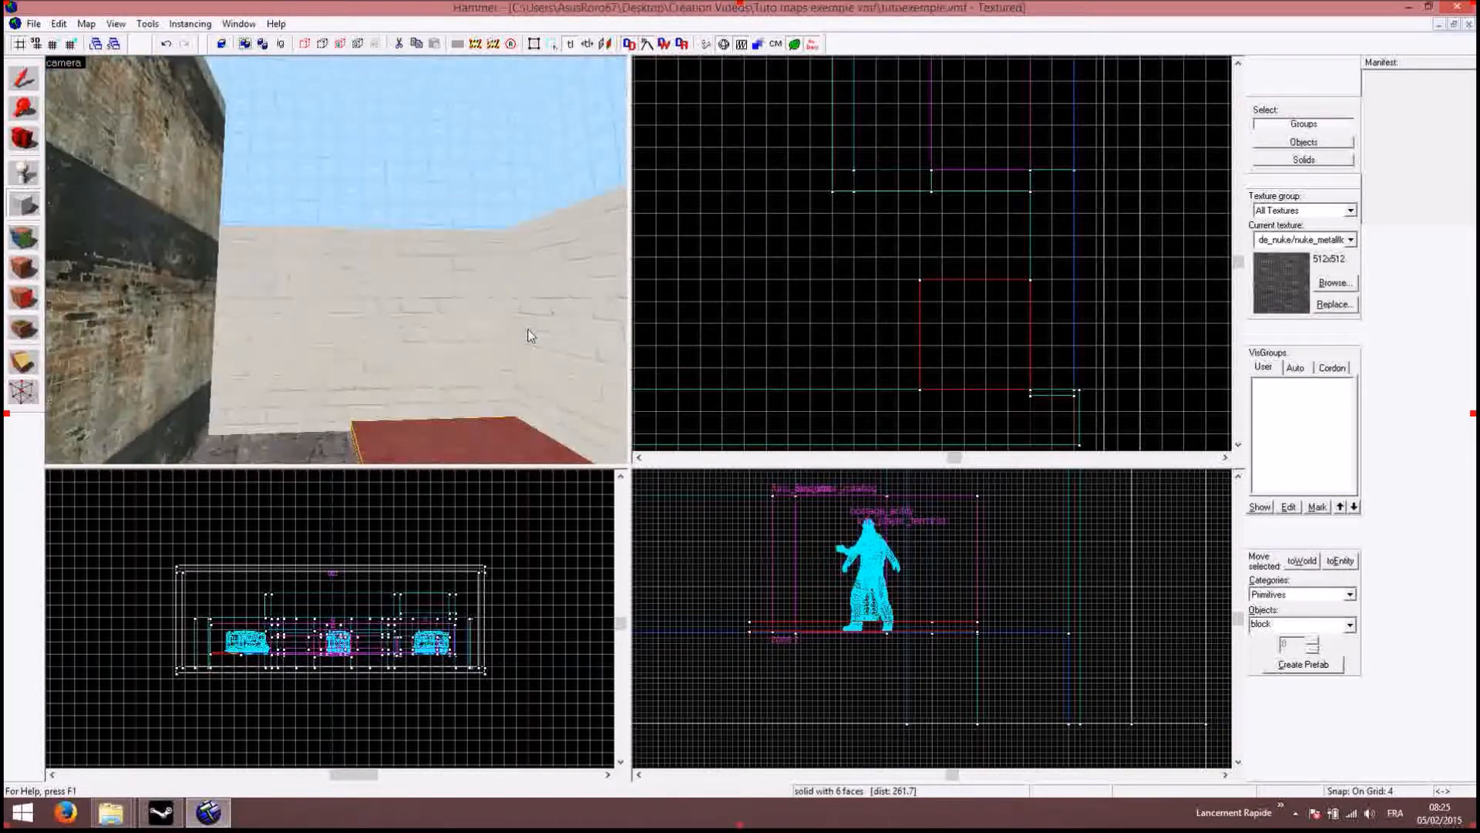
pyautogui.press('Down')
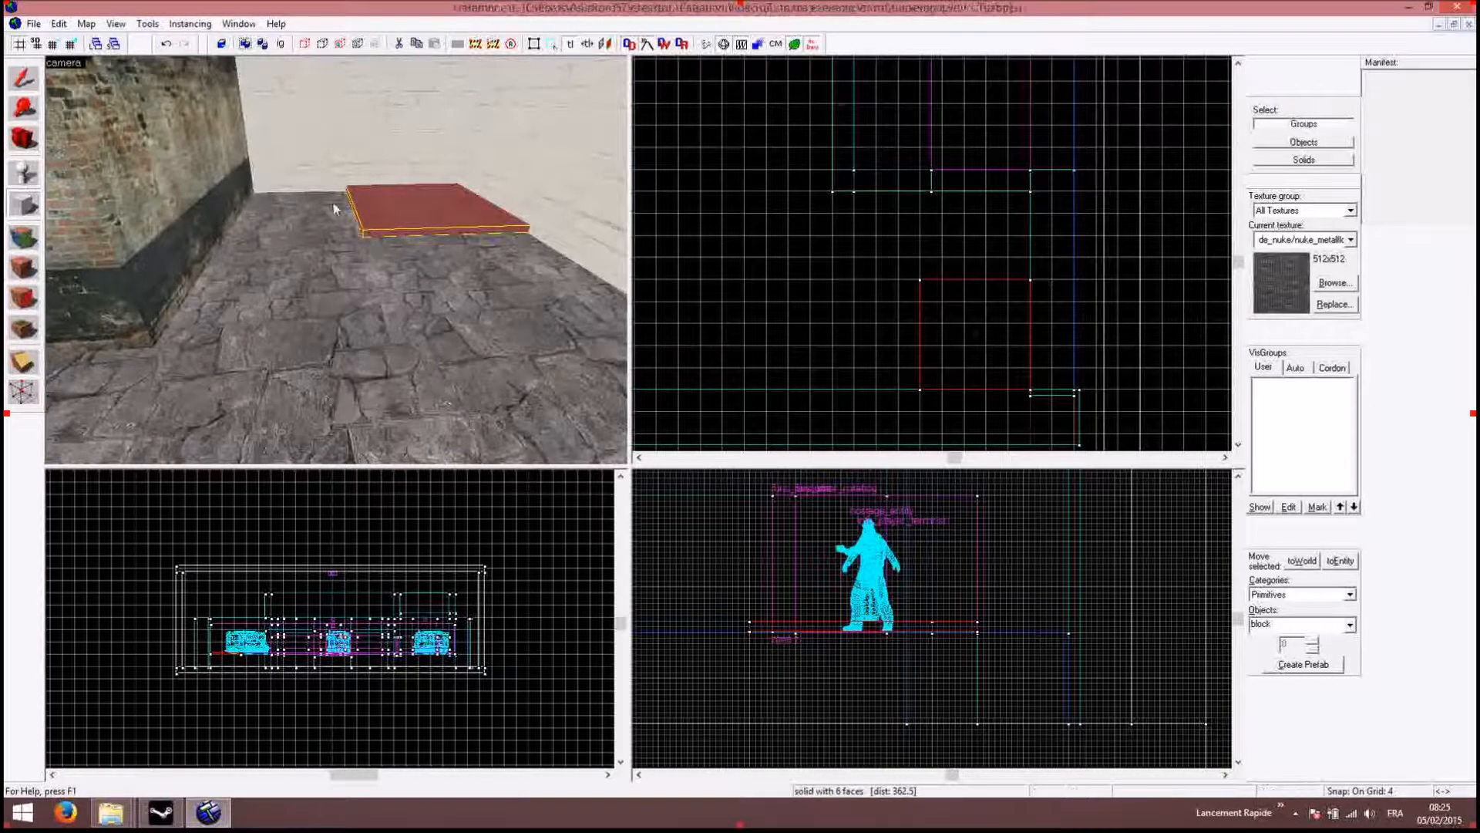
pyautogui.click(26, 81)
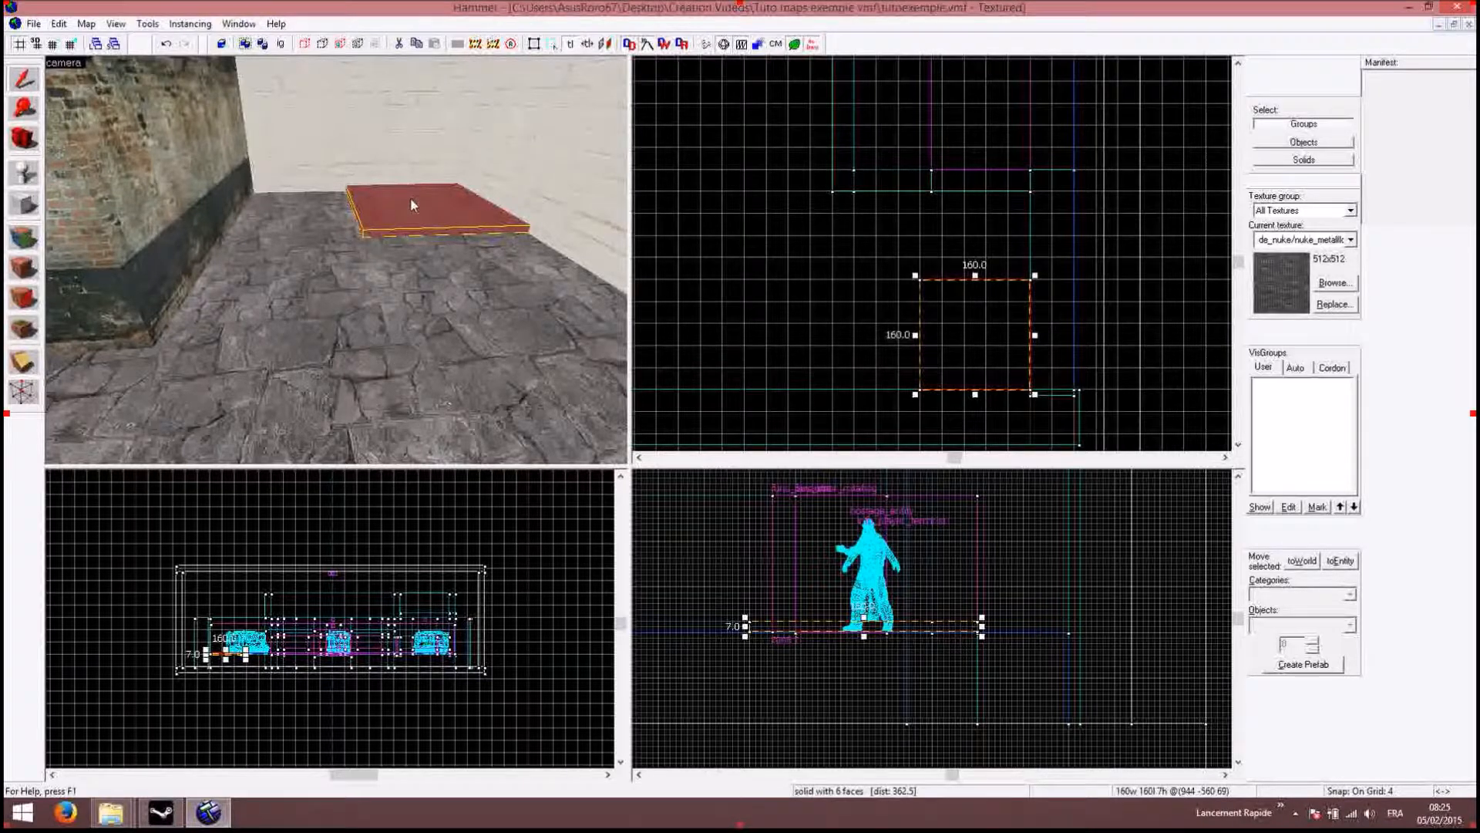
pyautogui.click(743, 256)
pyautogui.click(393, 219)
# Step: Create a tools/toolstrigger block of 160 by 160 units, 7 units high, exactly over the metal slab
pyautogui.click(23, 204)
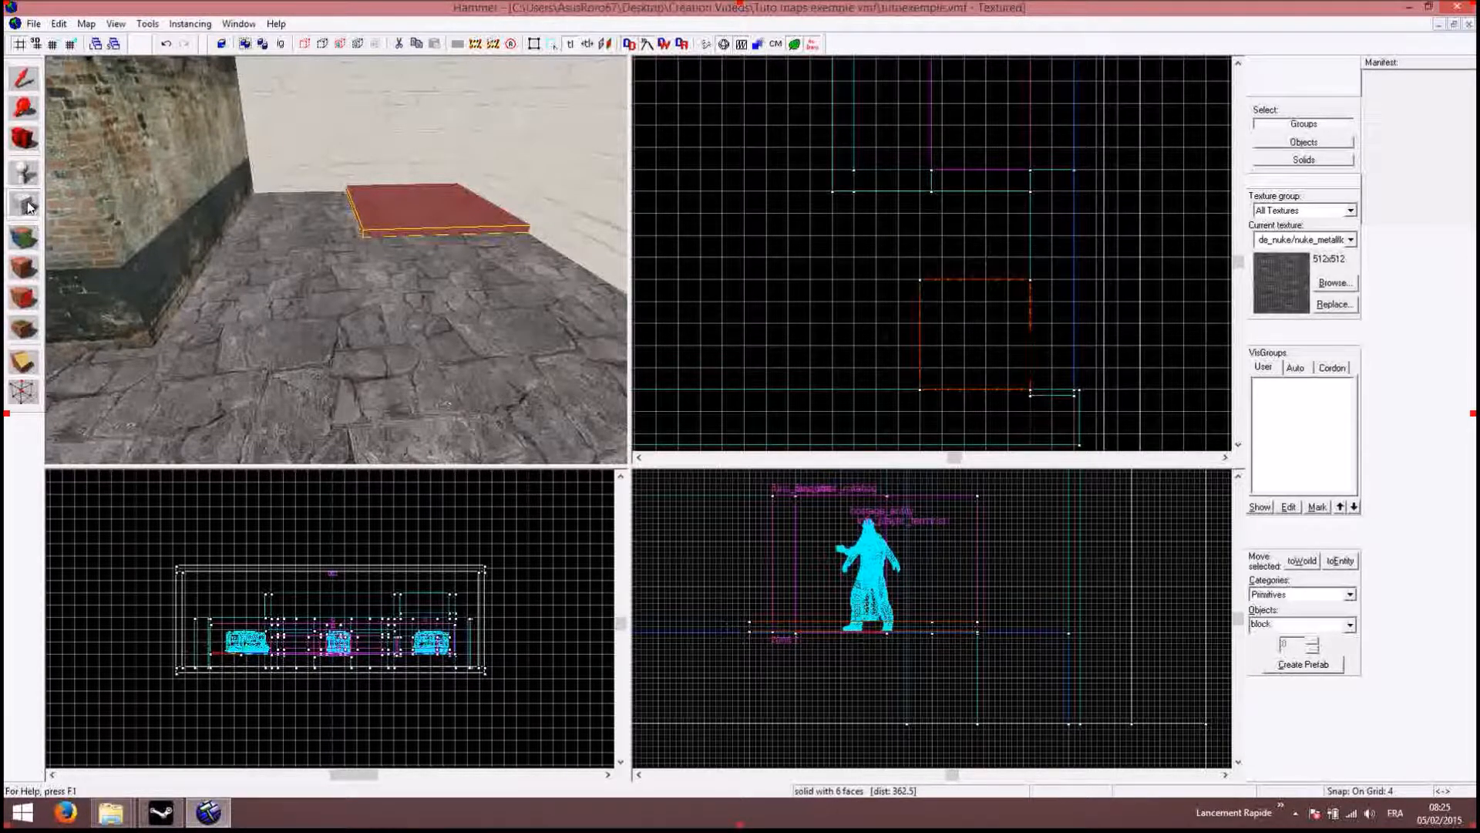
pyautogui.click(1334, 282)
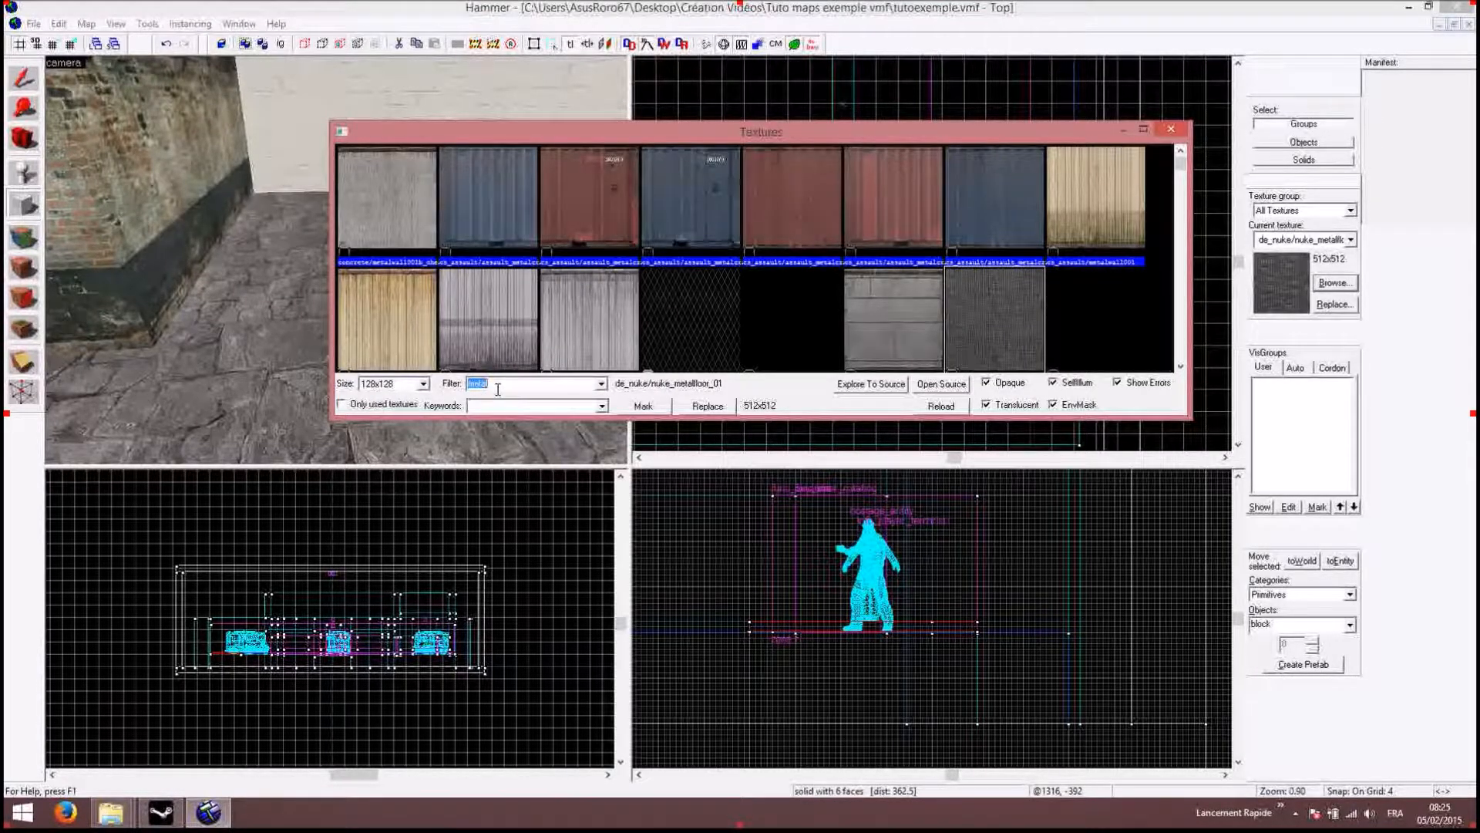
pyautogui.write('trigger')
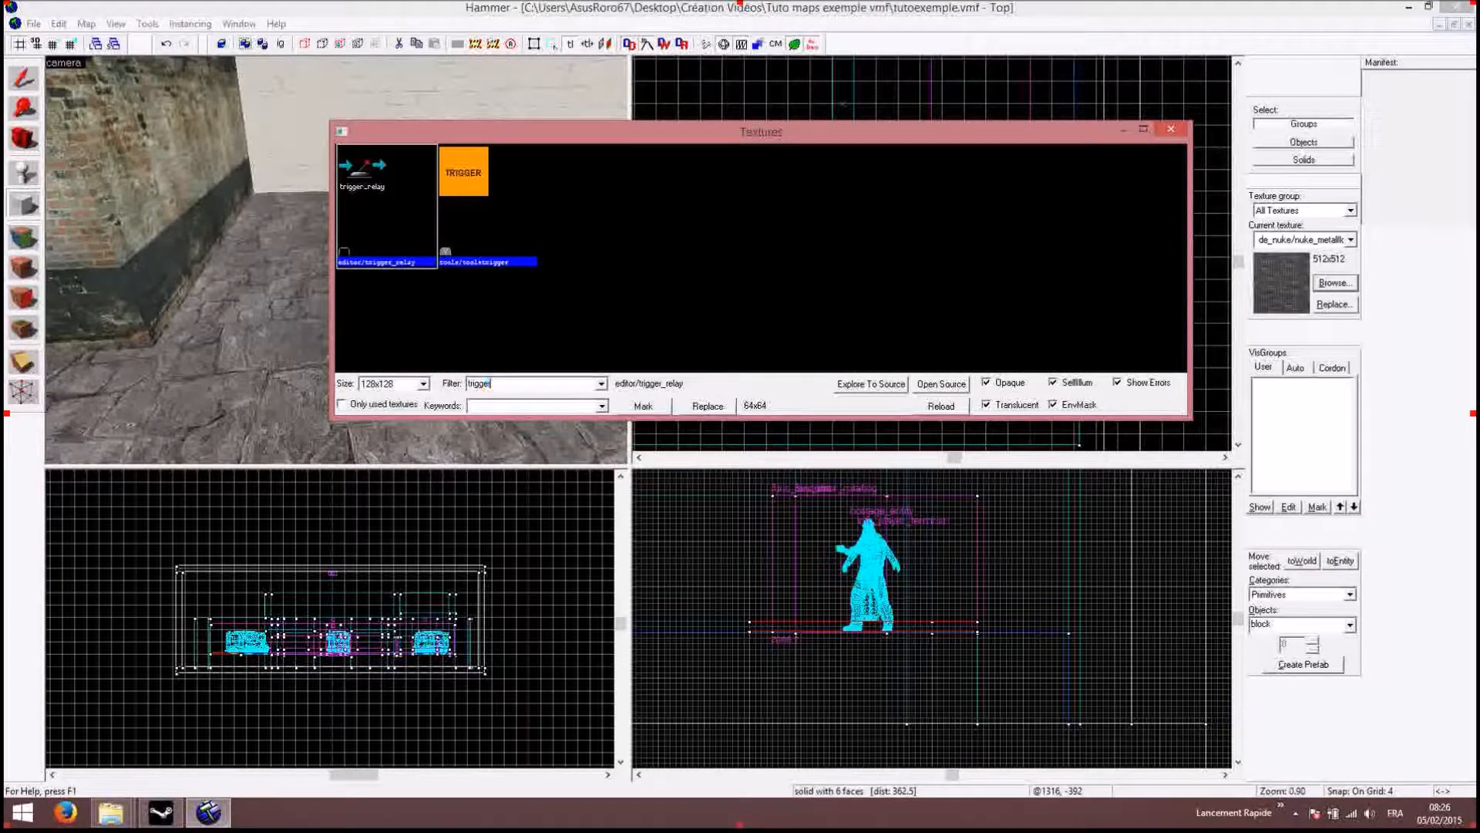
pyautogui.doubleClick(465, 174)
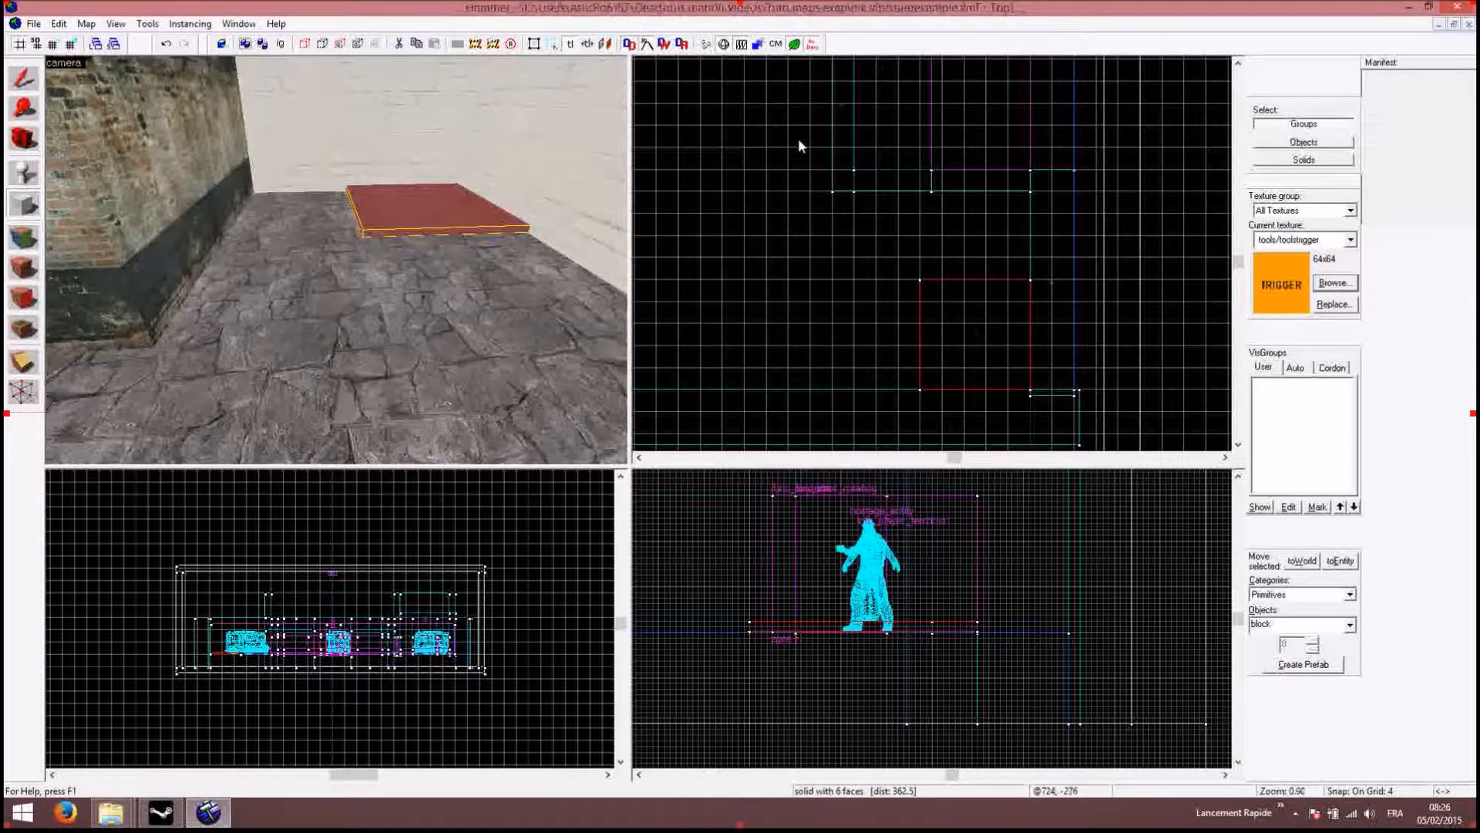
pyautogui.moveTo(921, 282); pyautogui.dragTo(1036, 399)
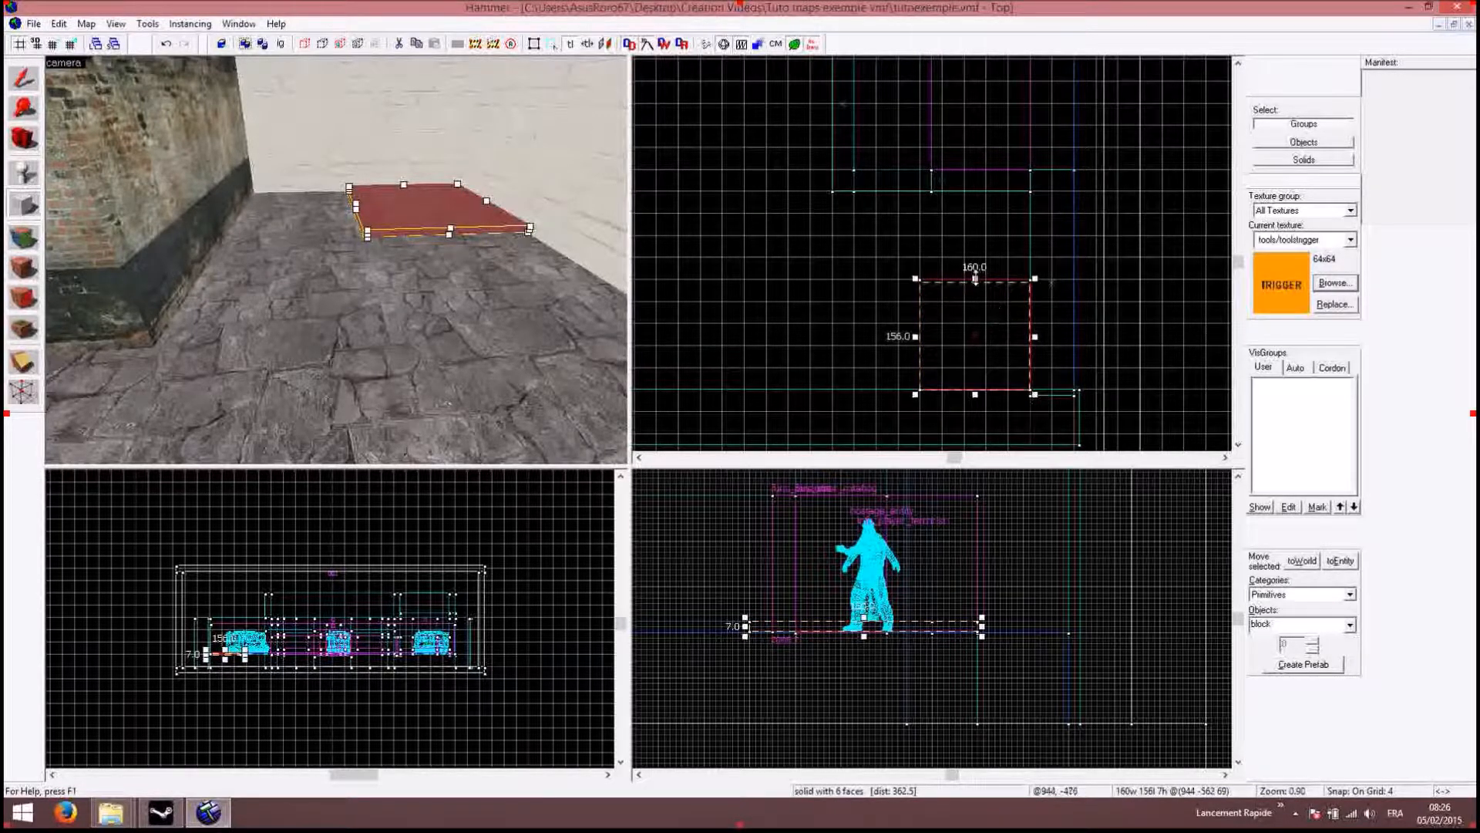
pyautogui.rightClick(966, 328)
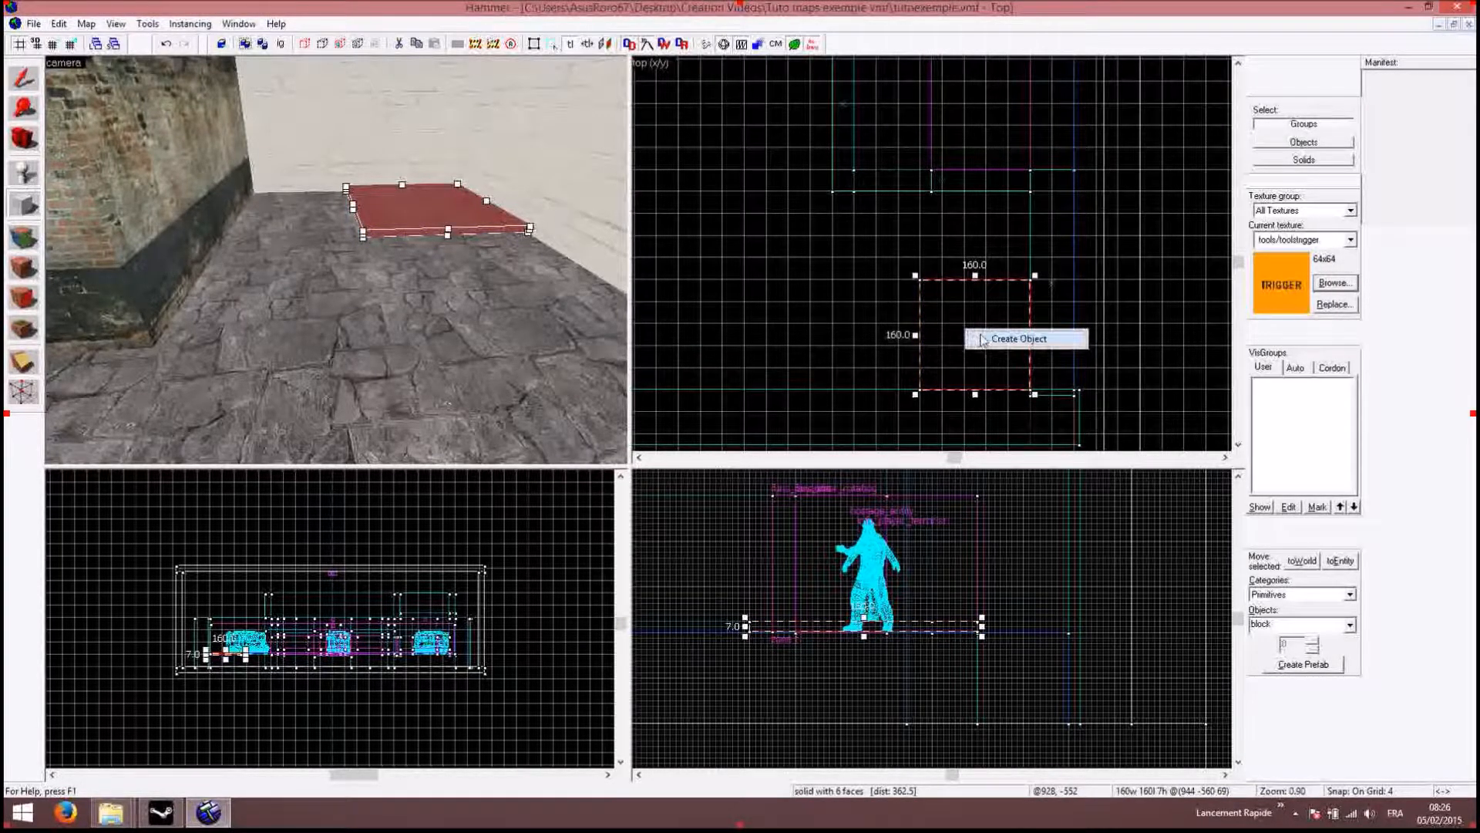
pyautogui.click(988, 339)
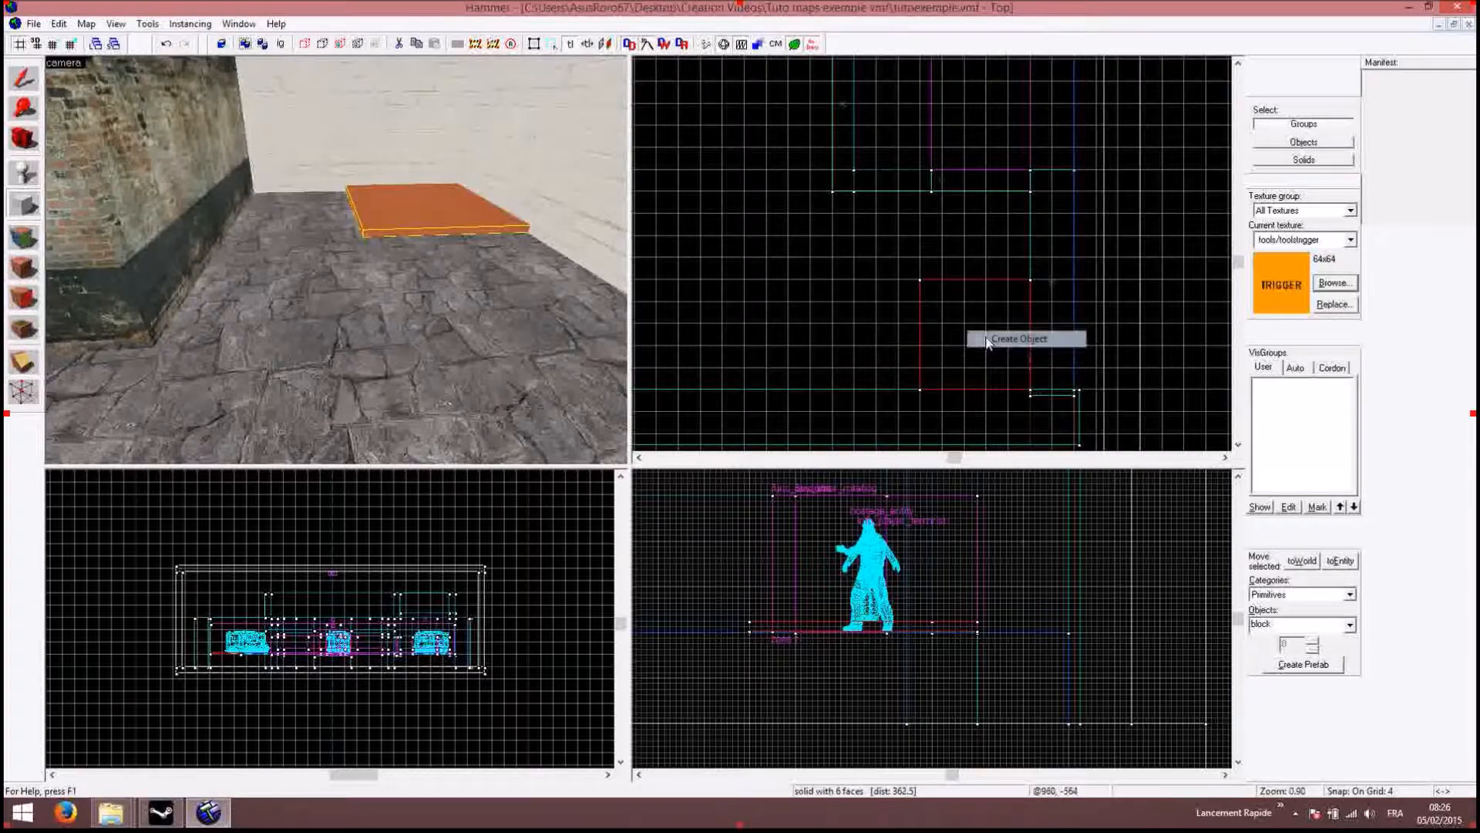
# Step: Raise the top of the trigger block over the metal slab to a height of 95 units
pyautogui.click(32, 83)
pyautogui.moveTo(864, 619); pyautogui.dragTo(866, 491)
pyautogui.rightClick(925, 562)
pyautogui.click(1096, 628)
pyautogui.click(401, 149)
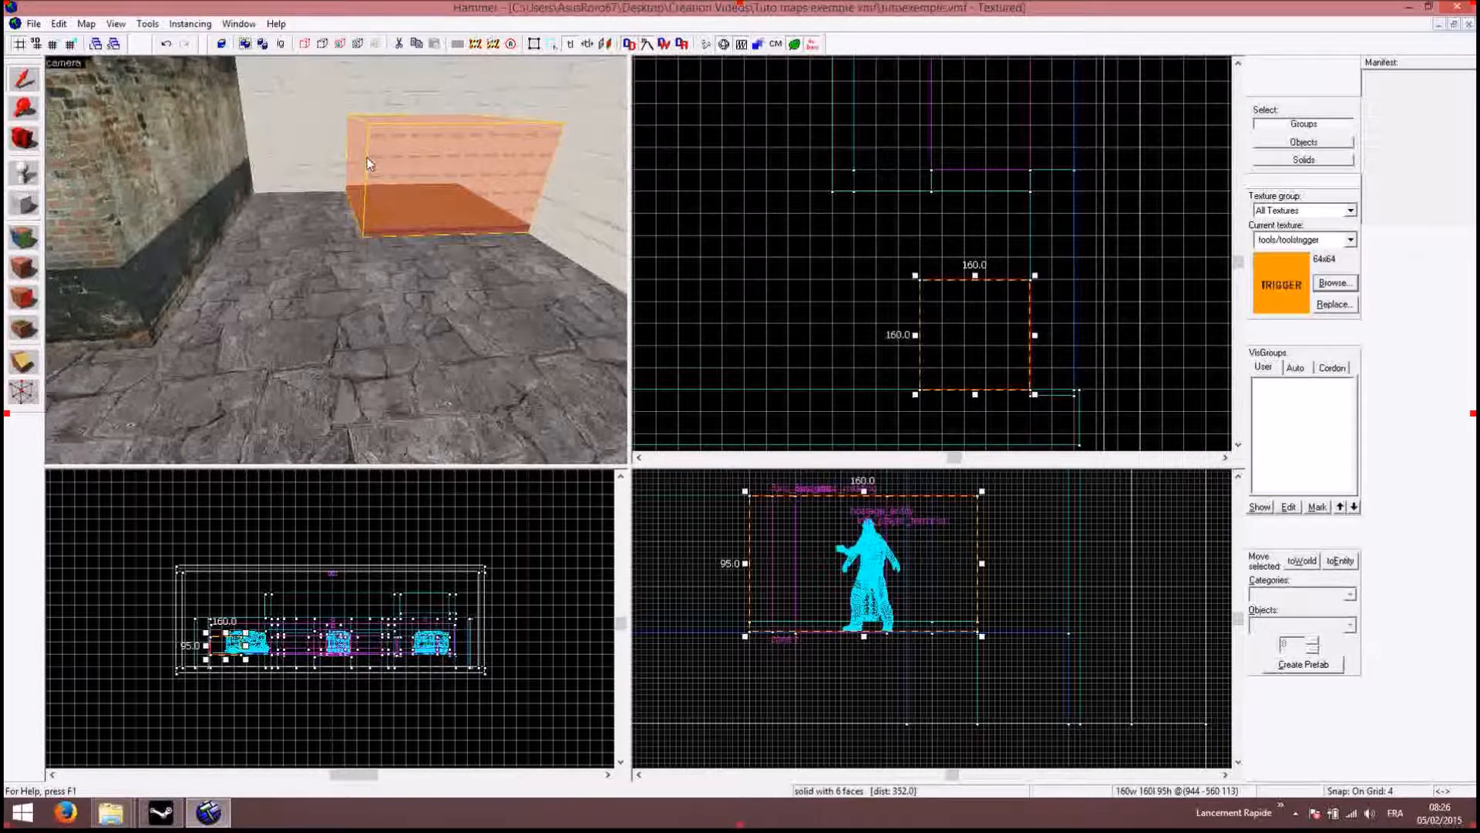
# Step: Tie the trigger block over the metal slab to a trigger_teleport entity and name it tp1
pyautogui.hotkey('ctrl', 't')
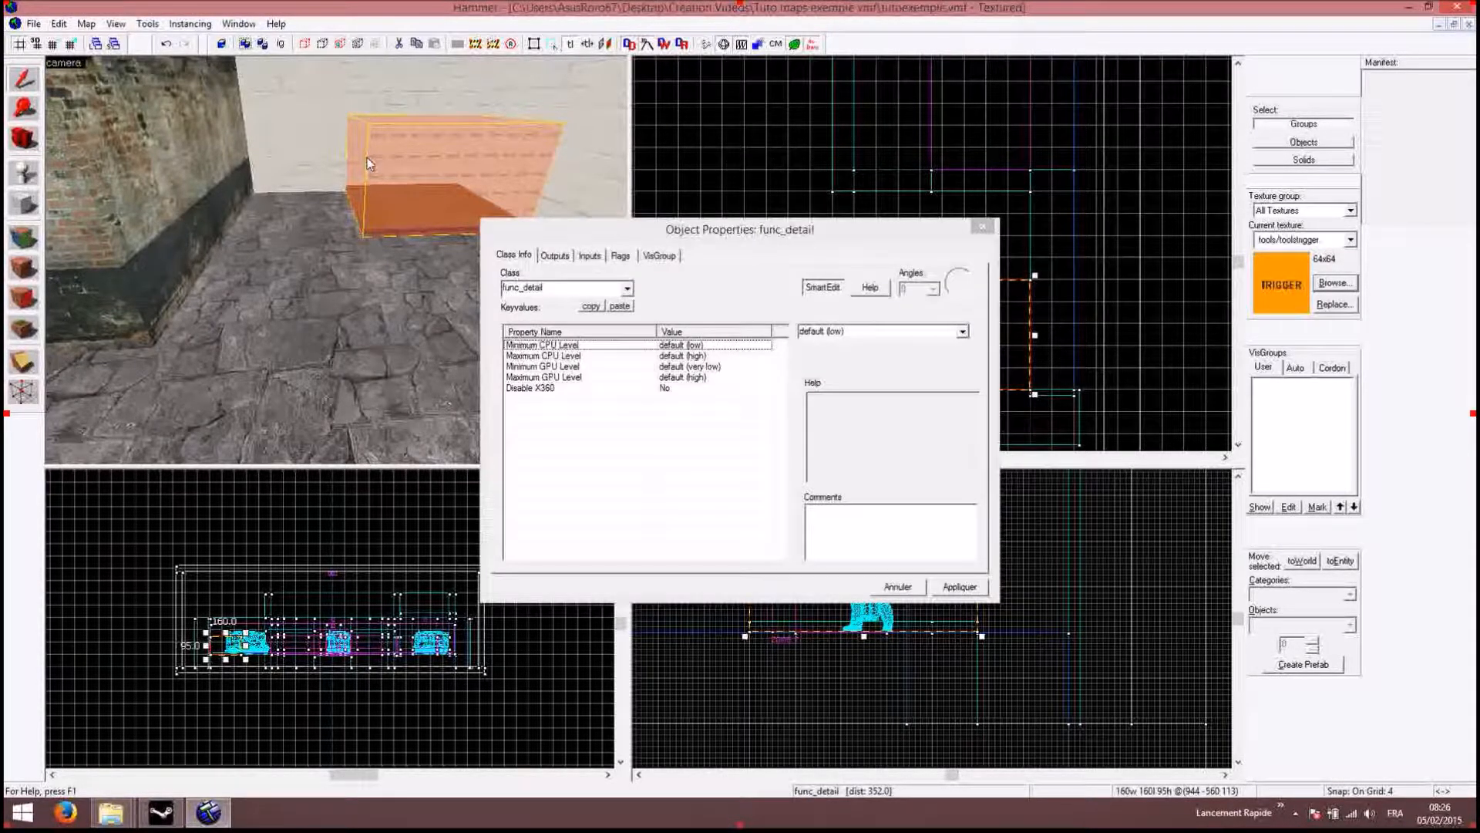
pyautogui.click(554, 293)
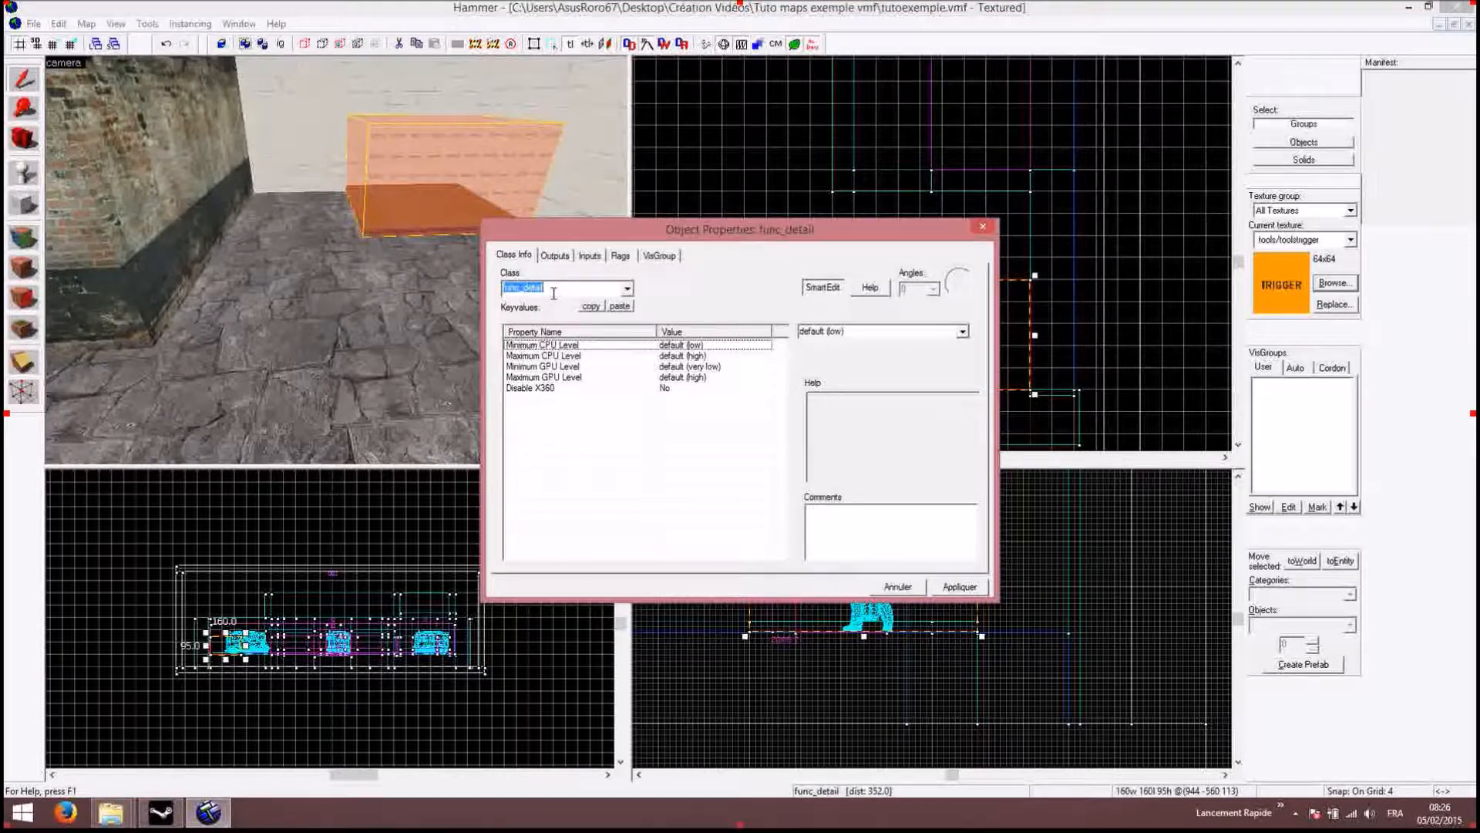
pyautogui.write('tele')
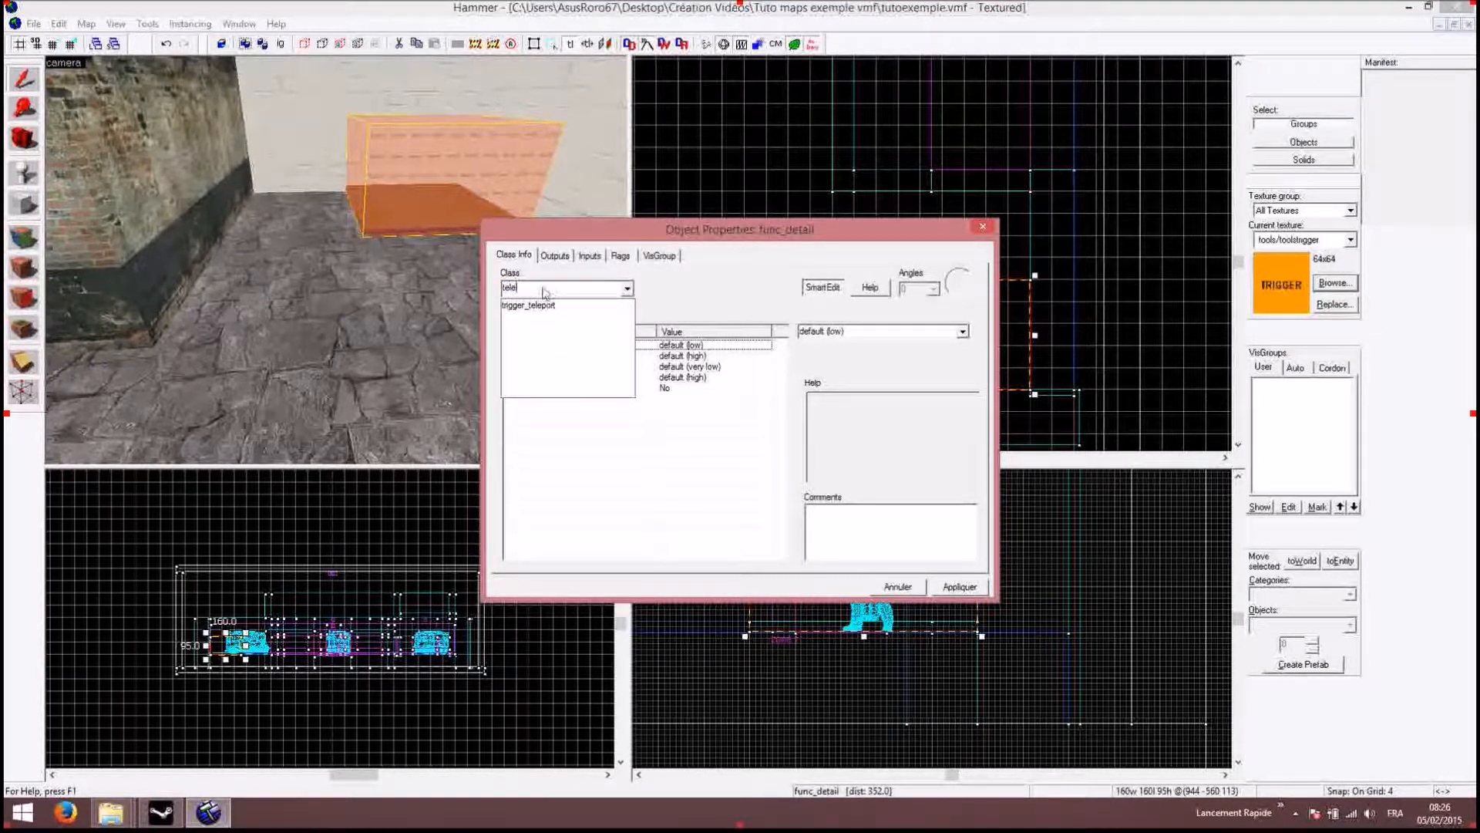
pyautogui.click(540, 305)
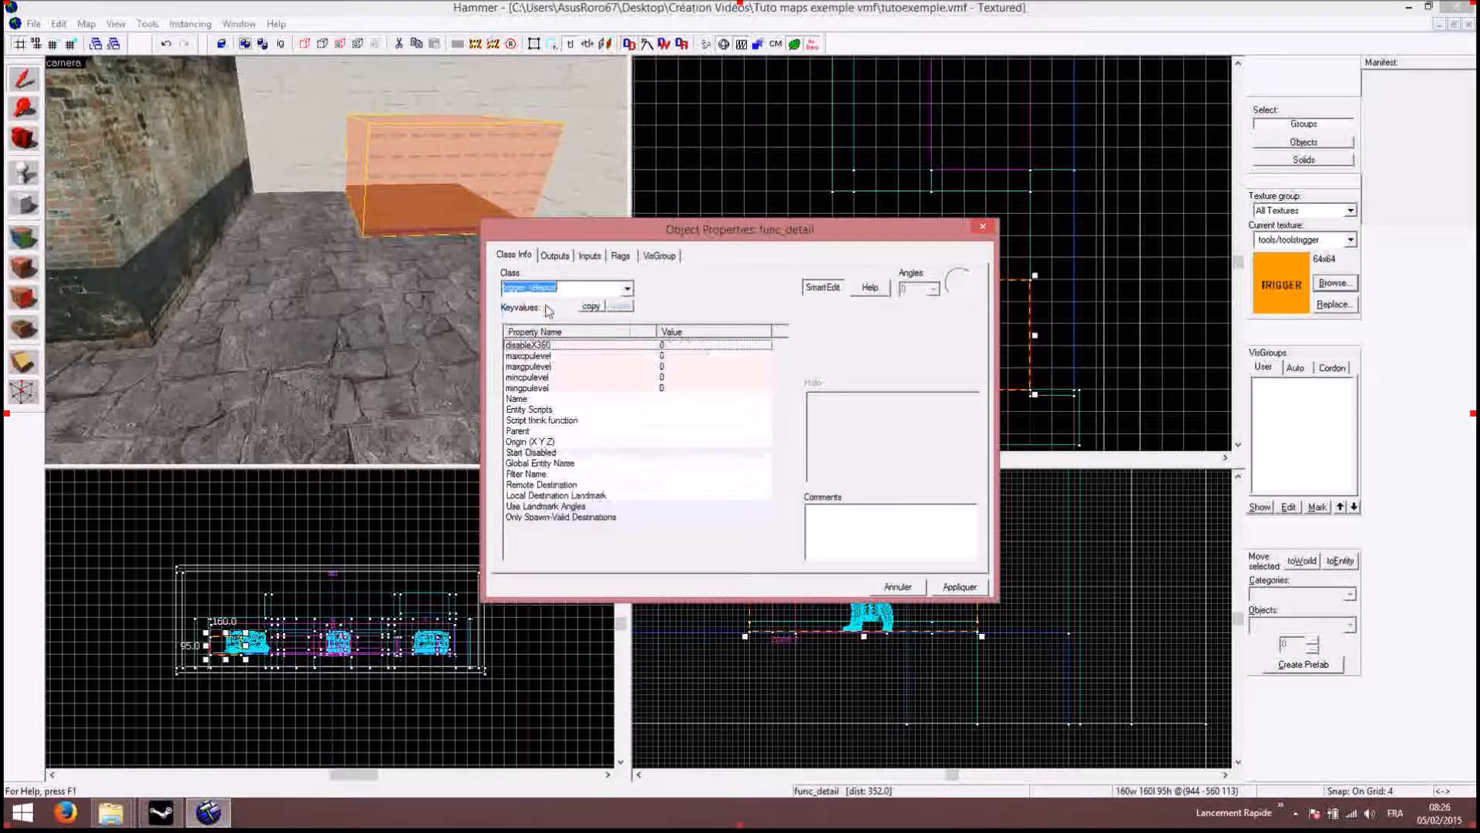
pyautogui.click(967, 593)
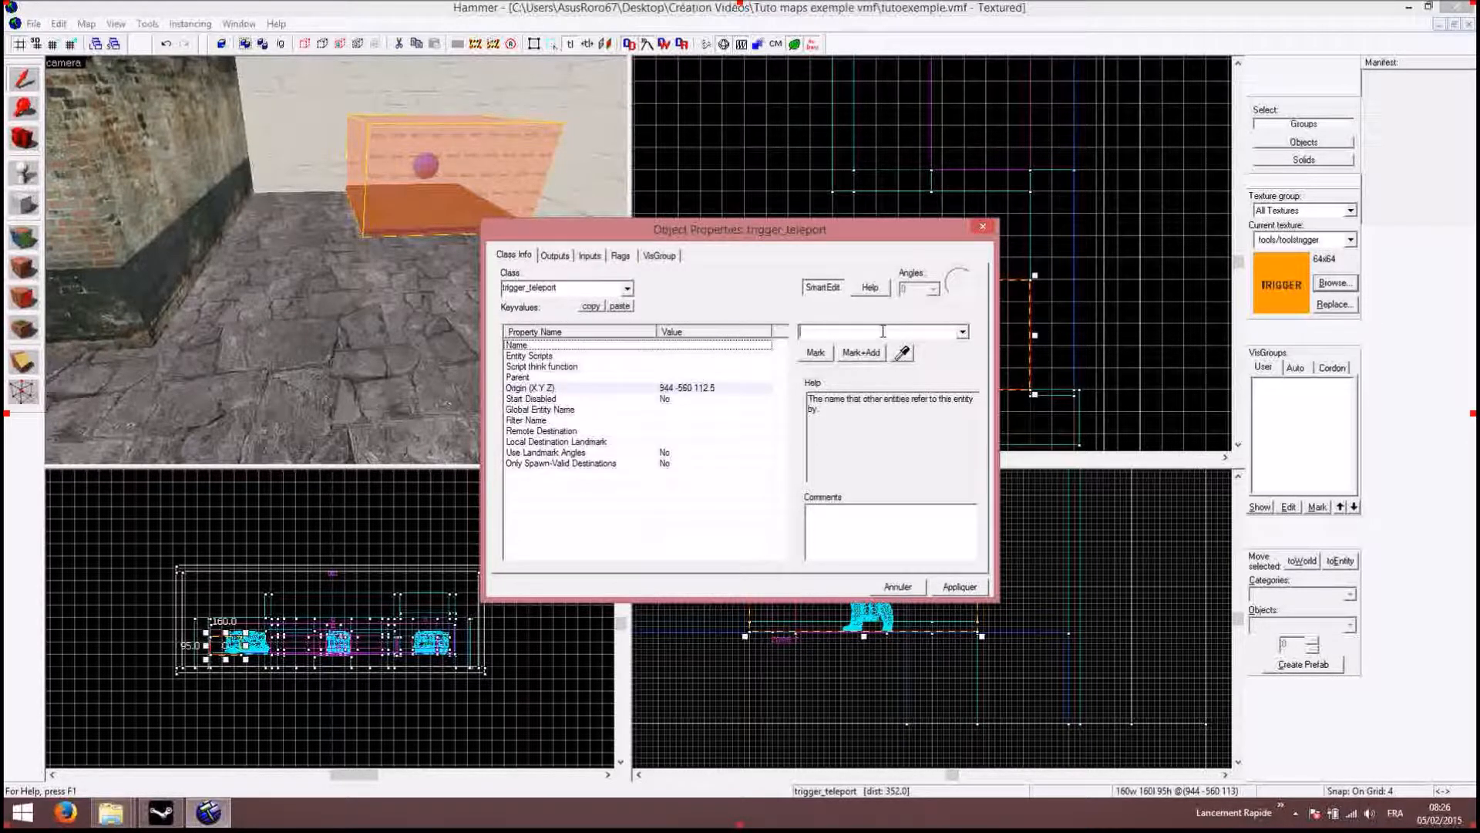
pyautogui.write('tp1')
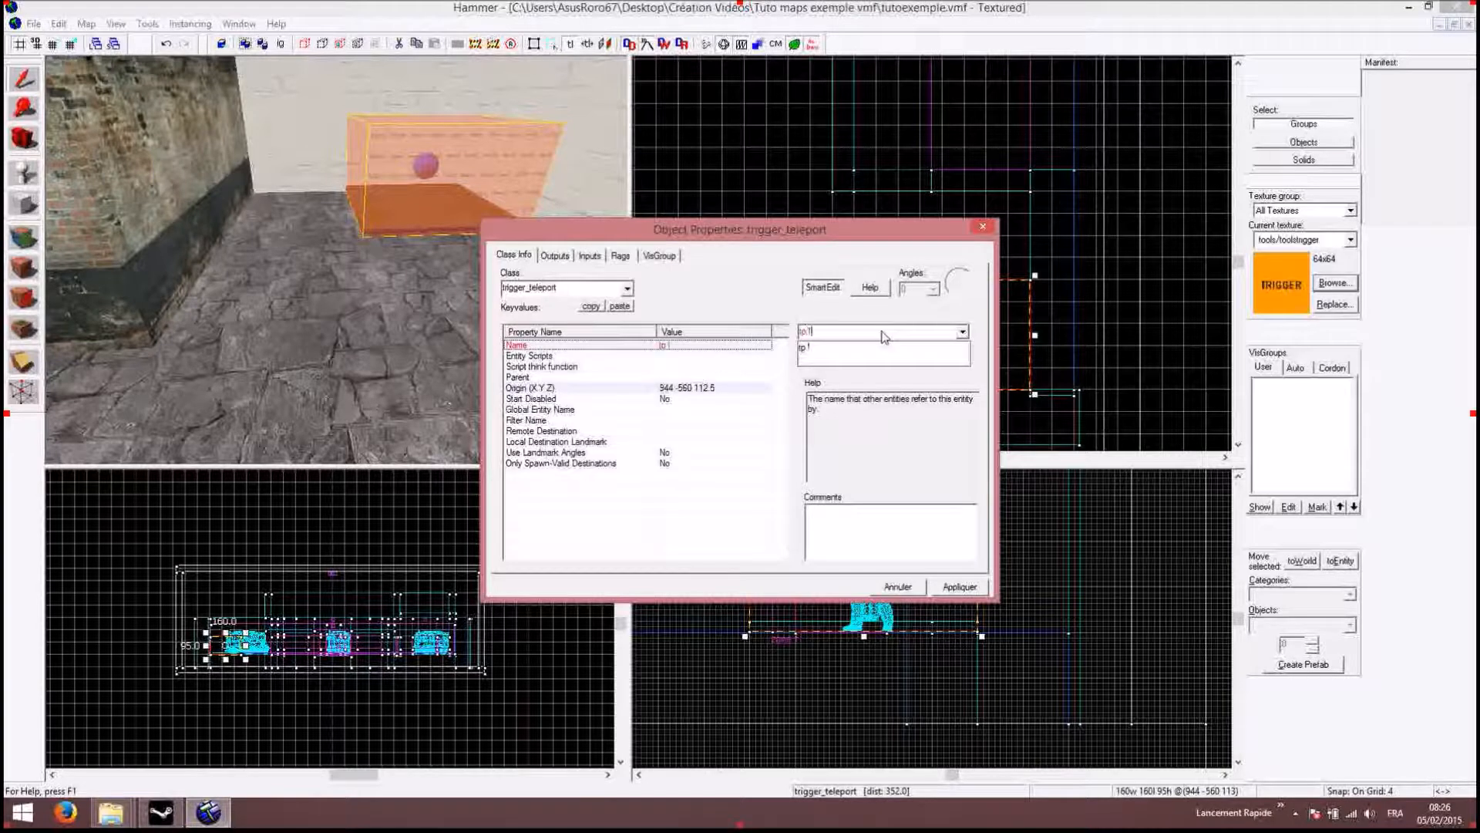
pyautogui.click(962, 586)
# Step: Check the flags of the teleport trigger and set its Remote Destination to localisation1
pyautogui.click(621, 256)
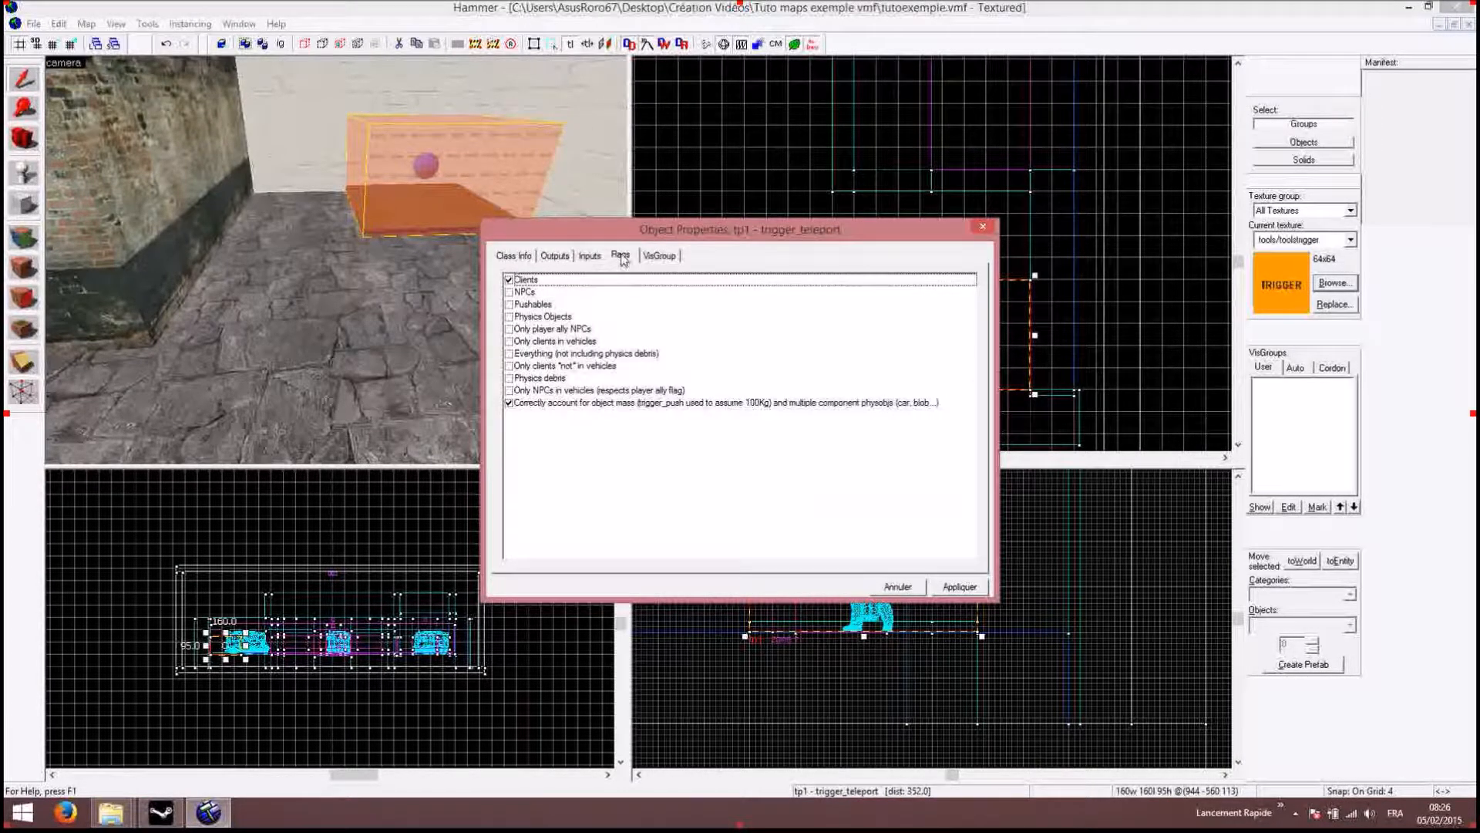
pyautogui.click(590, 256)
pyautogui.click(513, 255)
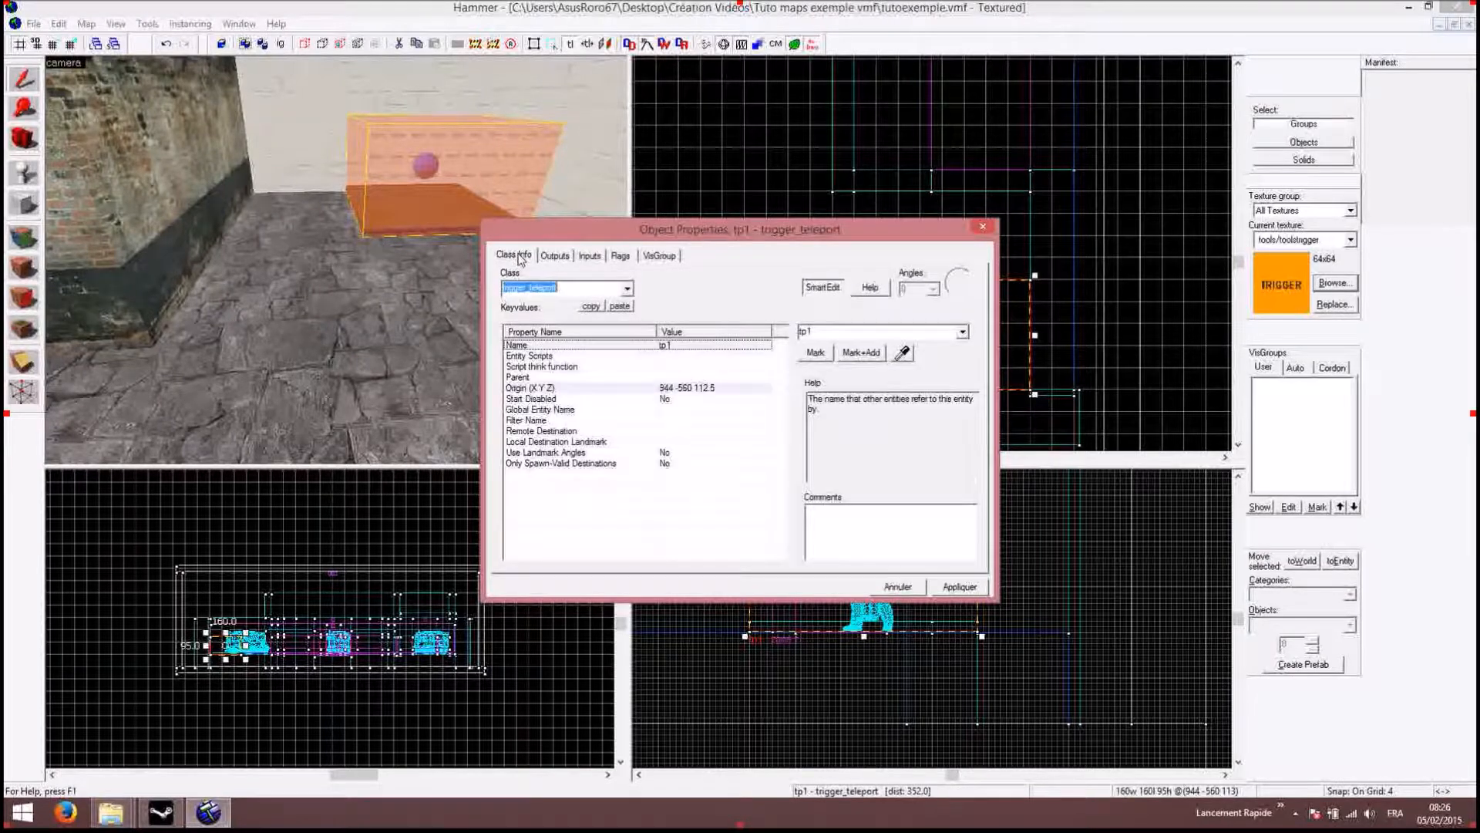
pyautogui.click(622, 257)
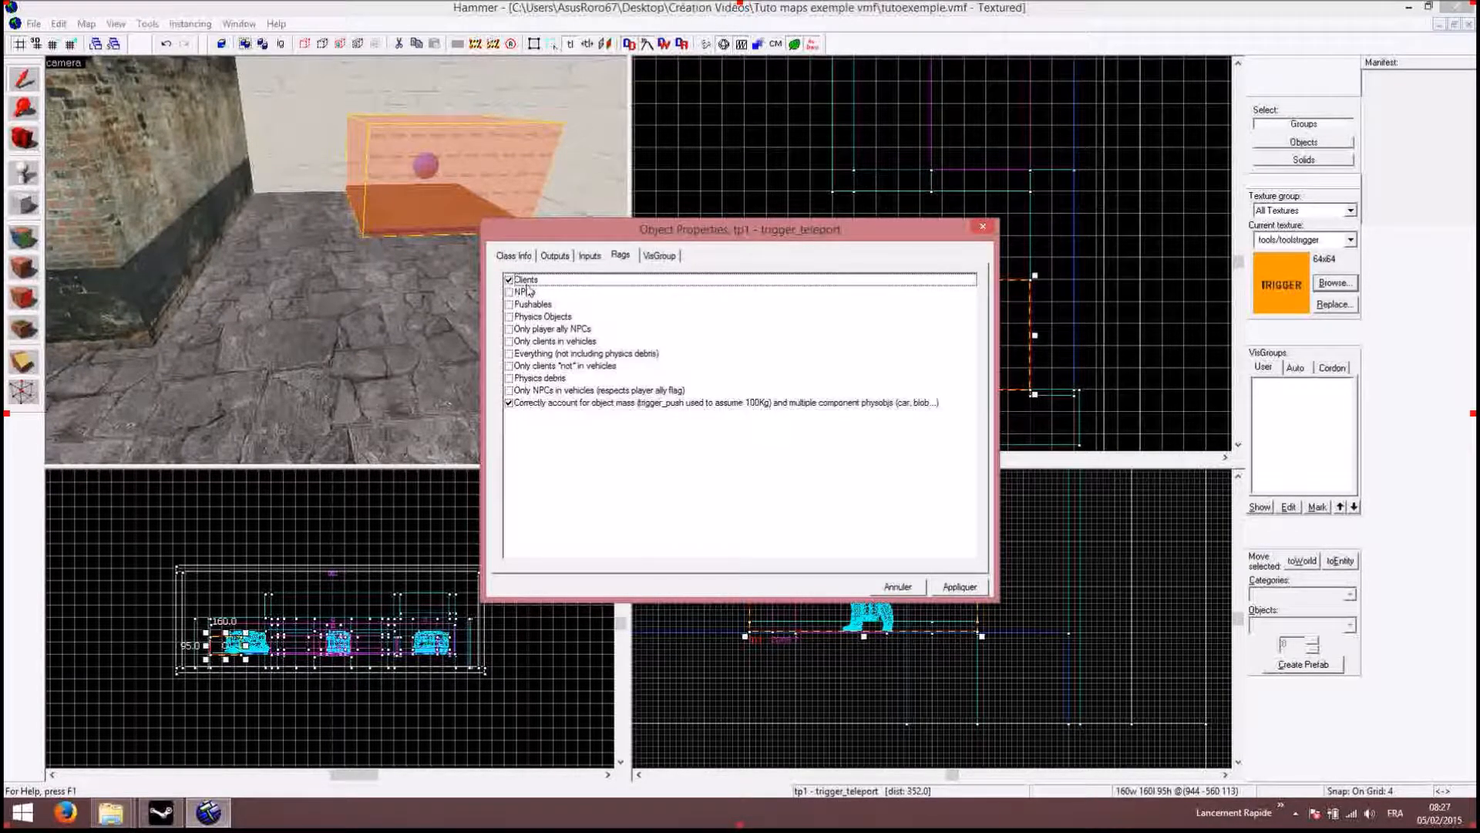
pyautogui.click(514, 255)
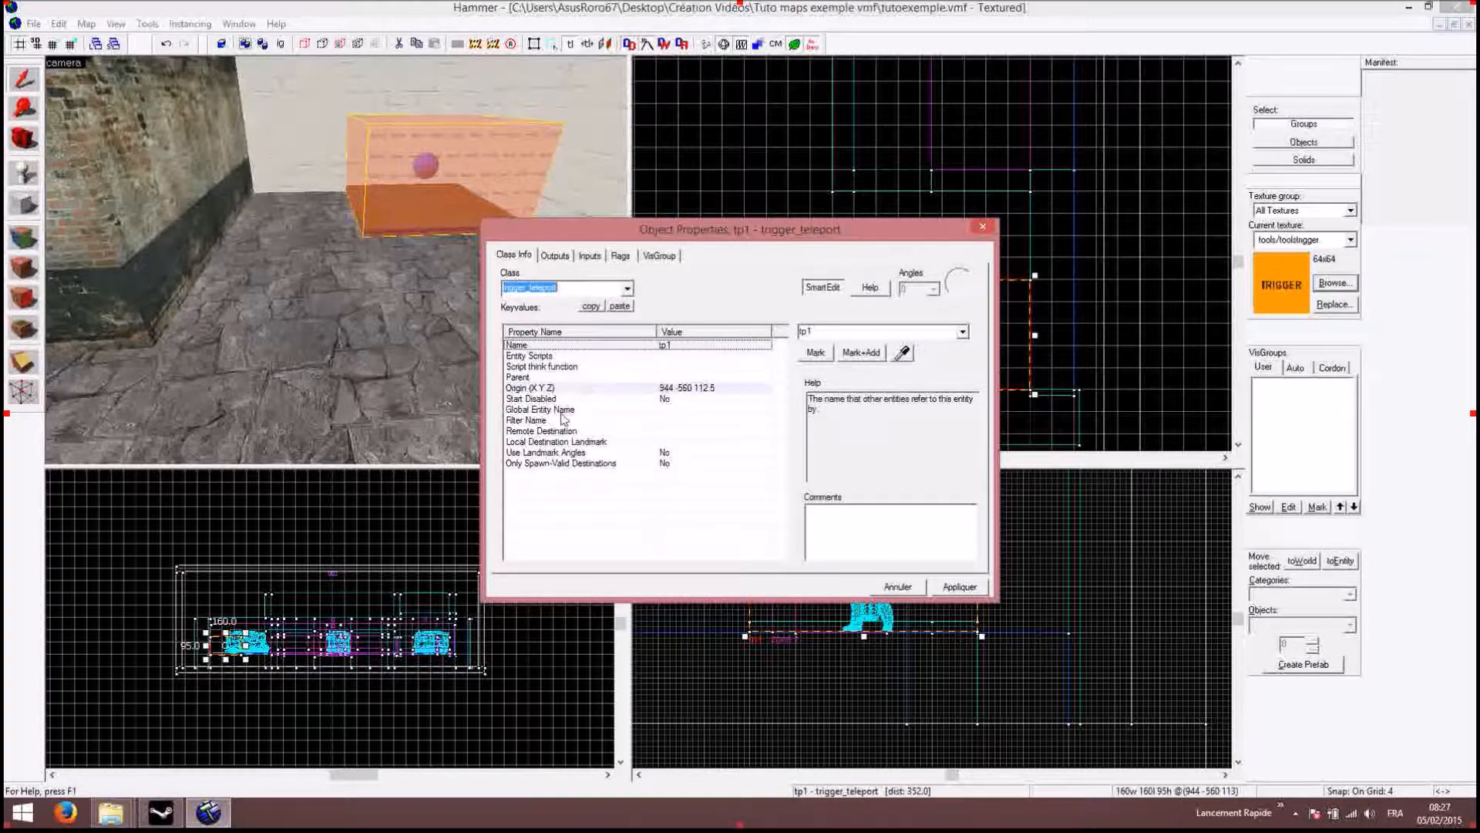
pyautogui.click(447, 182)
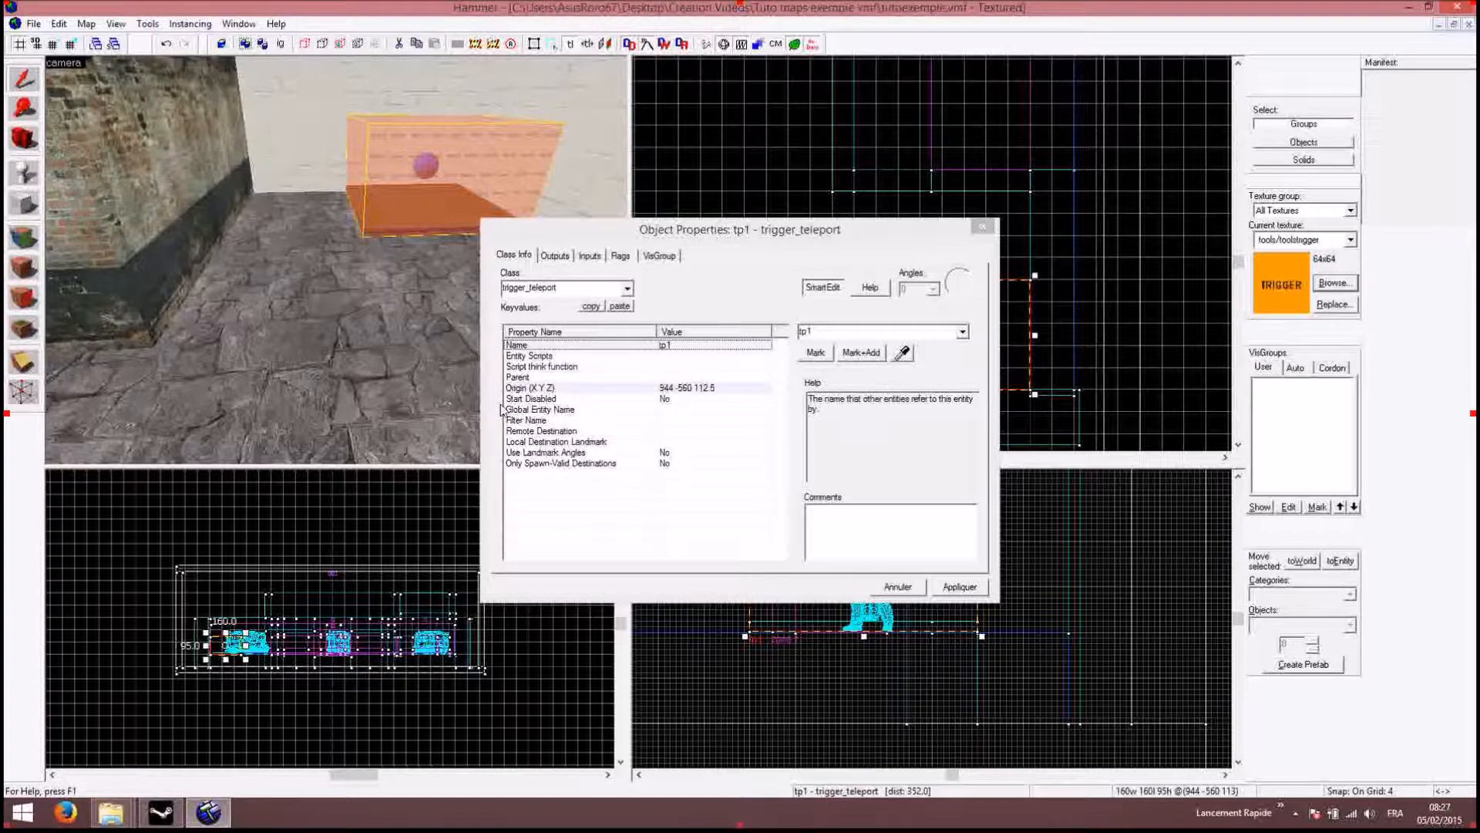
pyautogui.click(553, 432)
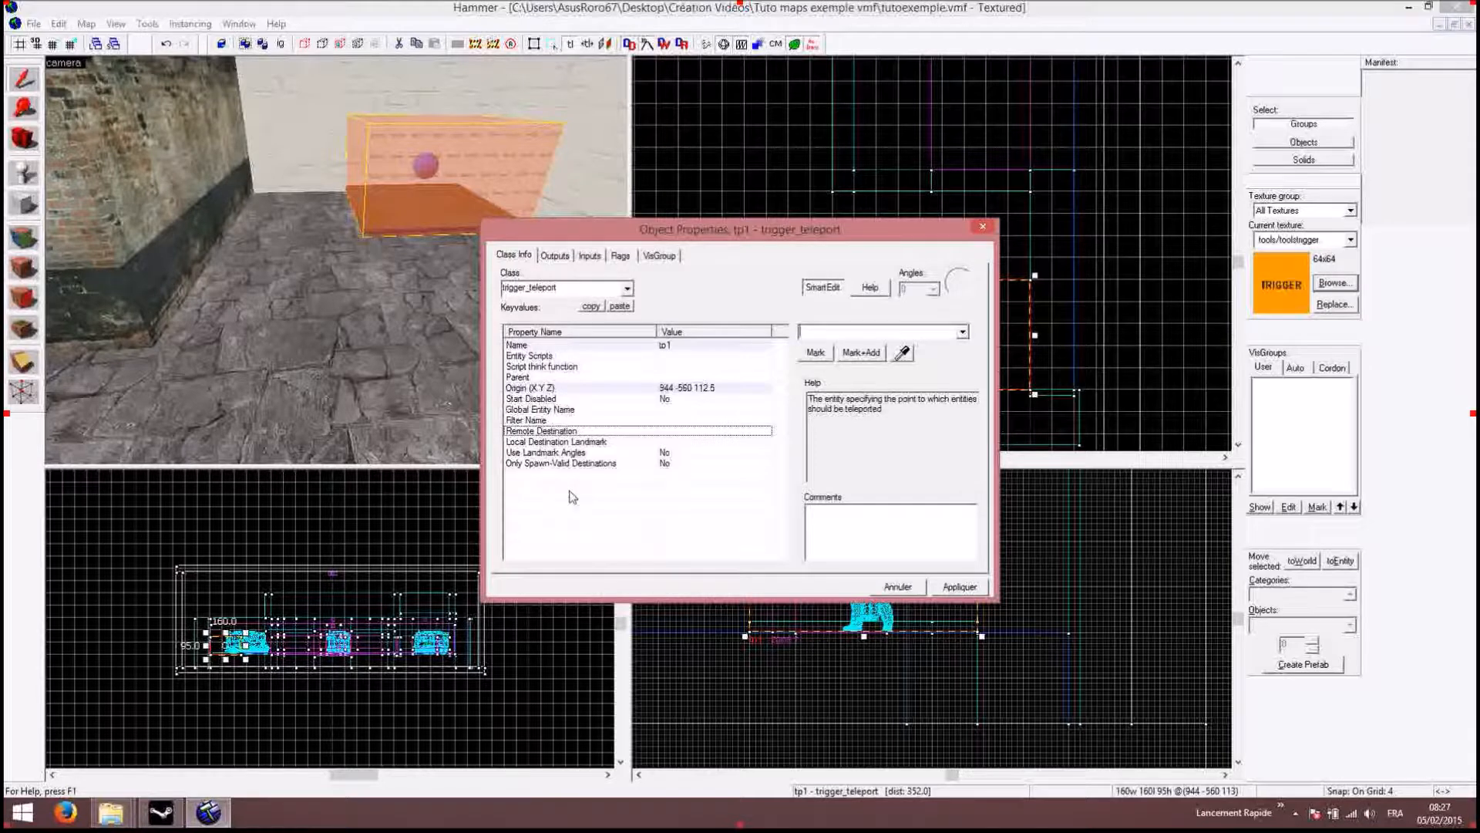
pyautogui.write('localisation1')
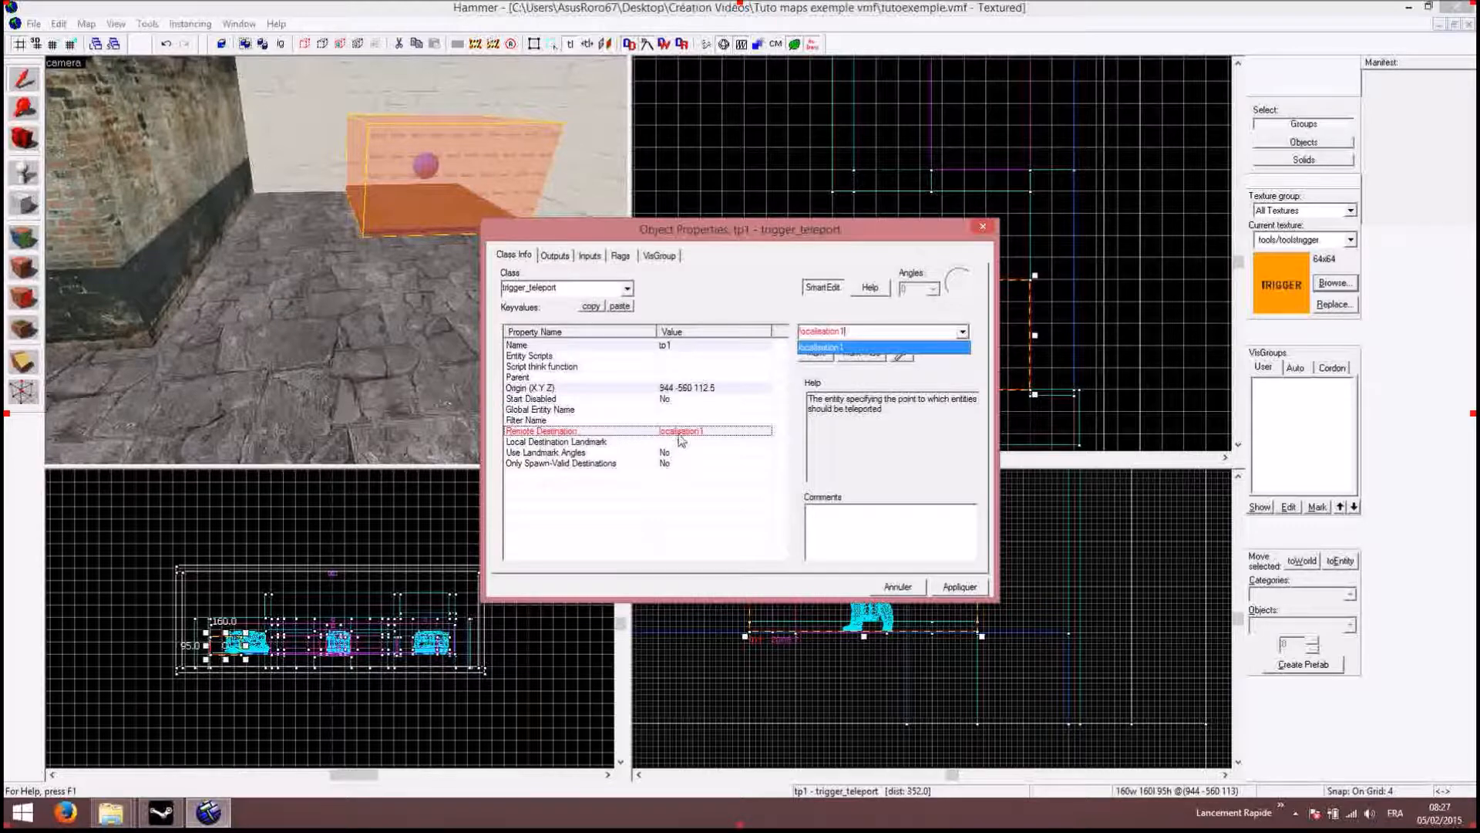
pyautogui.click(959, 588)
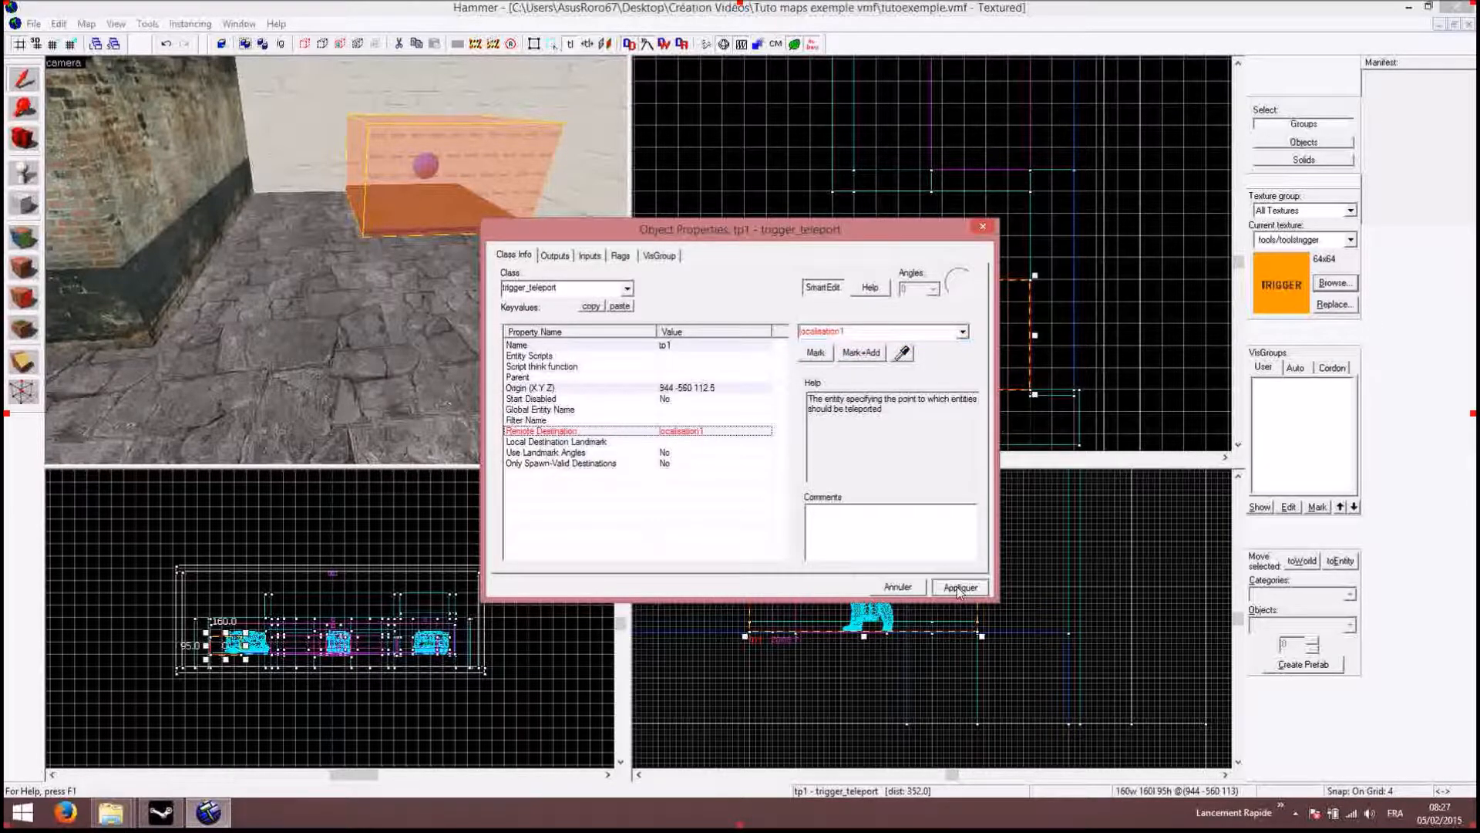
pyautogui.click(983, 226)
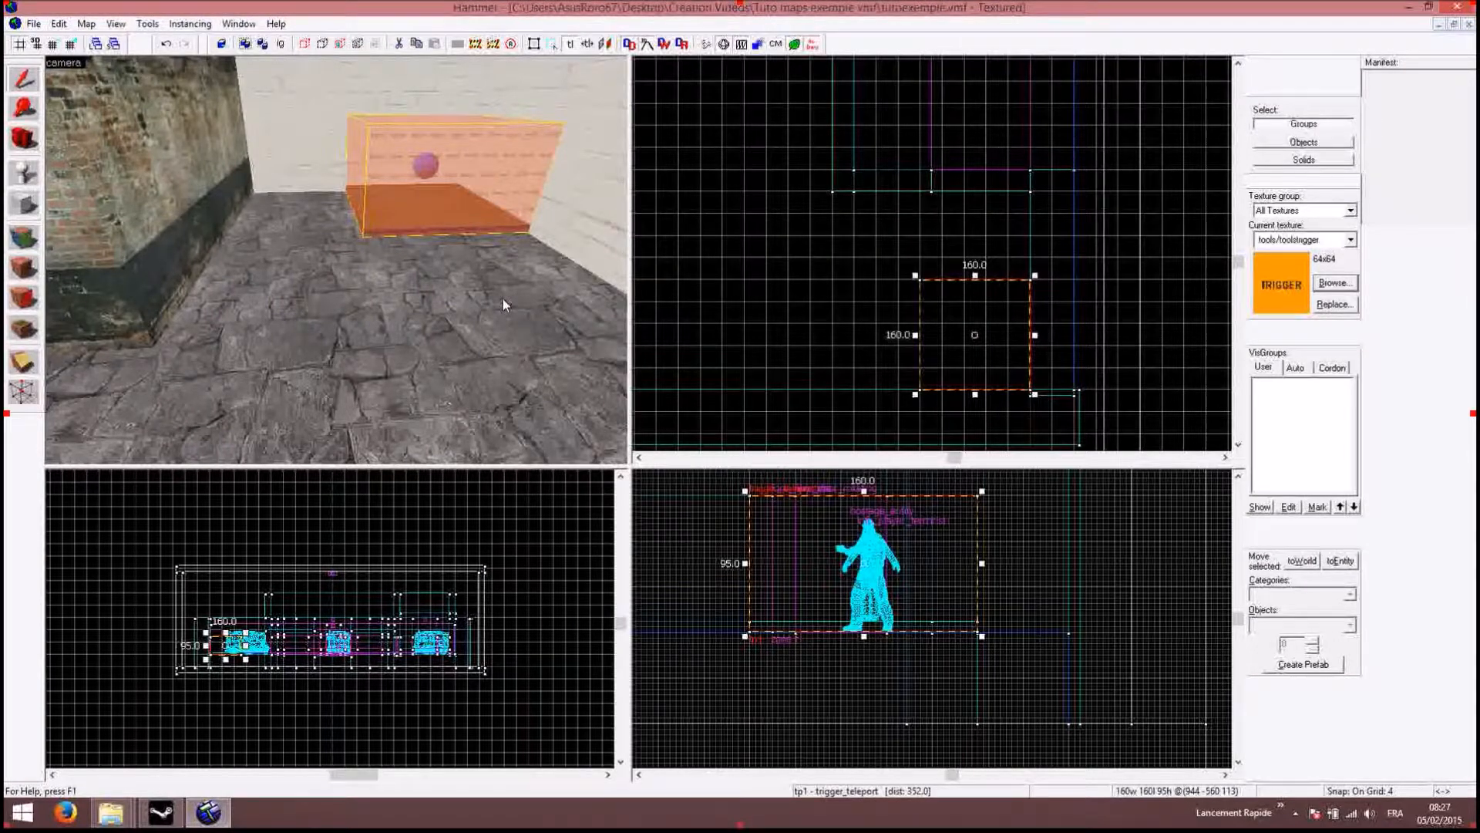
# Step: Examine the area above the yard and the tiled roof for a teleport arrival spot
pyautogui.press('Down')
pyautogui.scroll(-2, 503, 298)
pyautogui.press('Up')
pyautogui.press('Up')
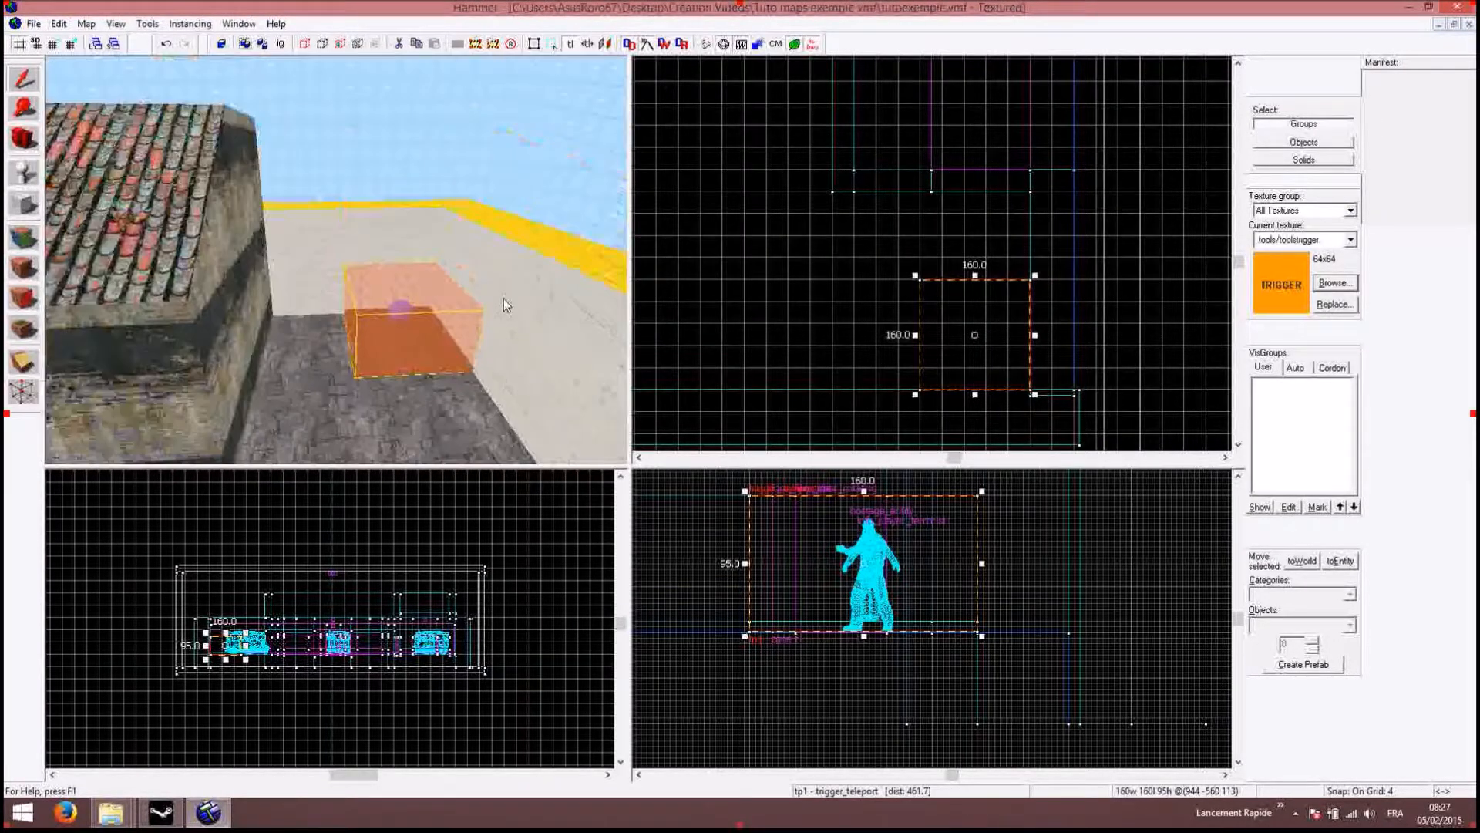
pyautogui.press('Left')
pyautogui.press('Up')
pyautogui.press('Left')
pyautogui.press('Right')
pyautogui.press('Up')
pyautogui.scroll(5, 502, 299)
pyautogui.press('Down')
pyautogui.press('Down')
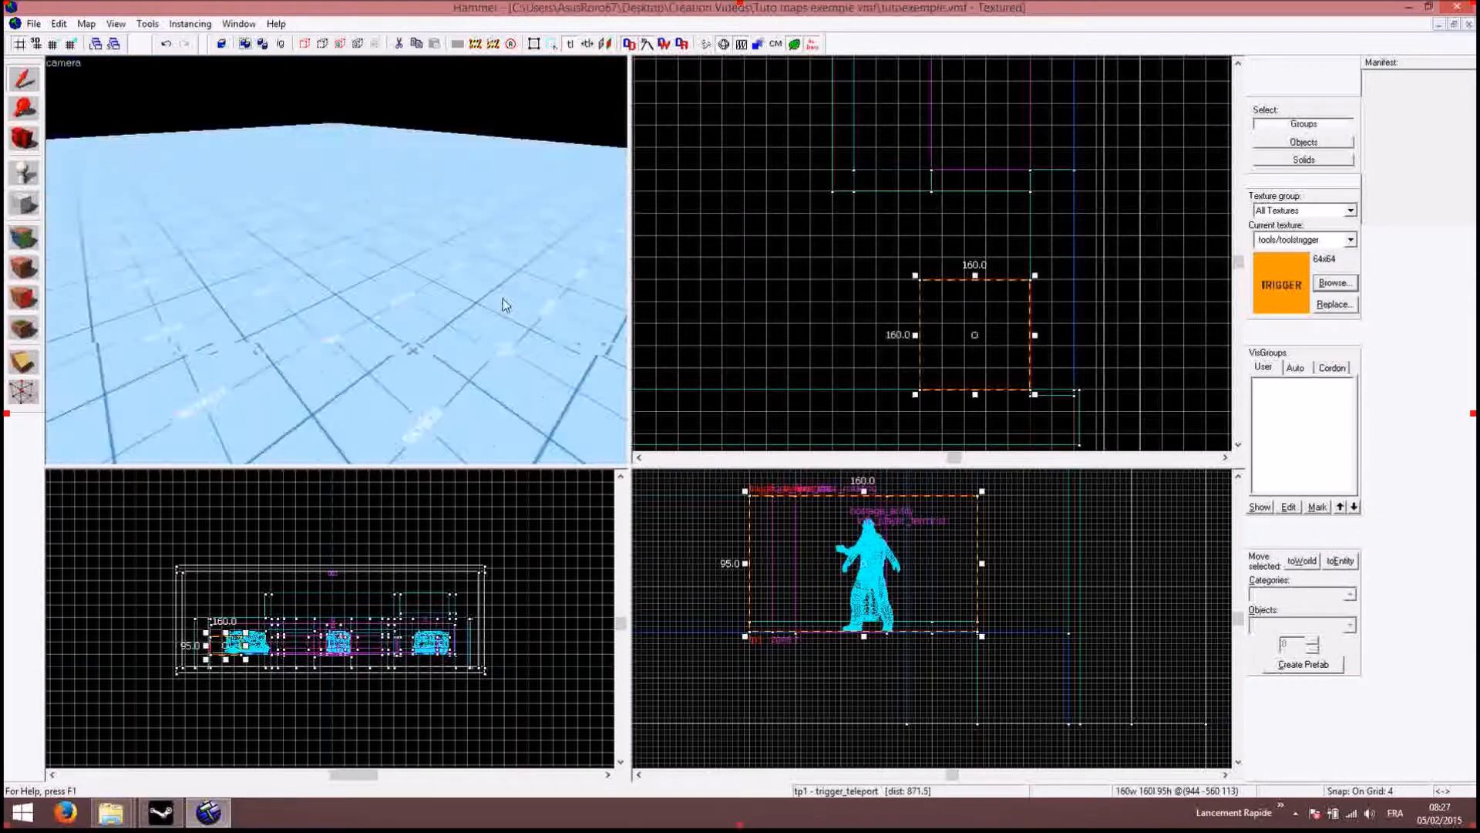
pyautogui.scroll(5, 503, 298)
pyautogui.press('Up')
pyautogui.scroll(-3, 503, 298)
pyautogui.press('Right')
pyautogui.press('Down')
pyautogui.press('Right')
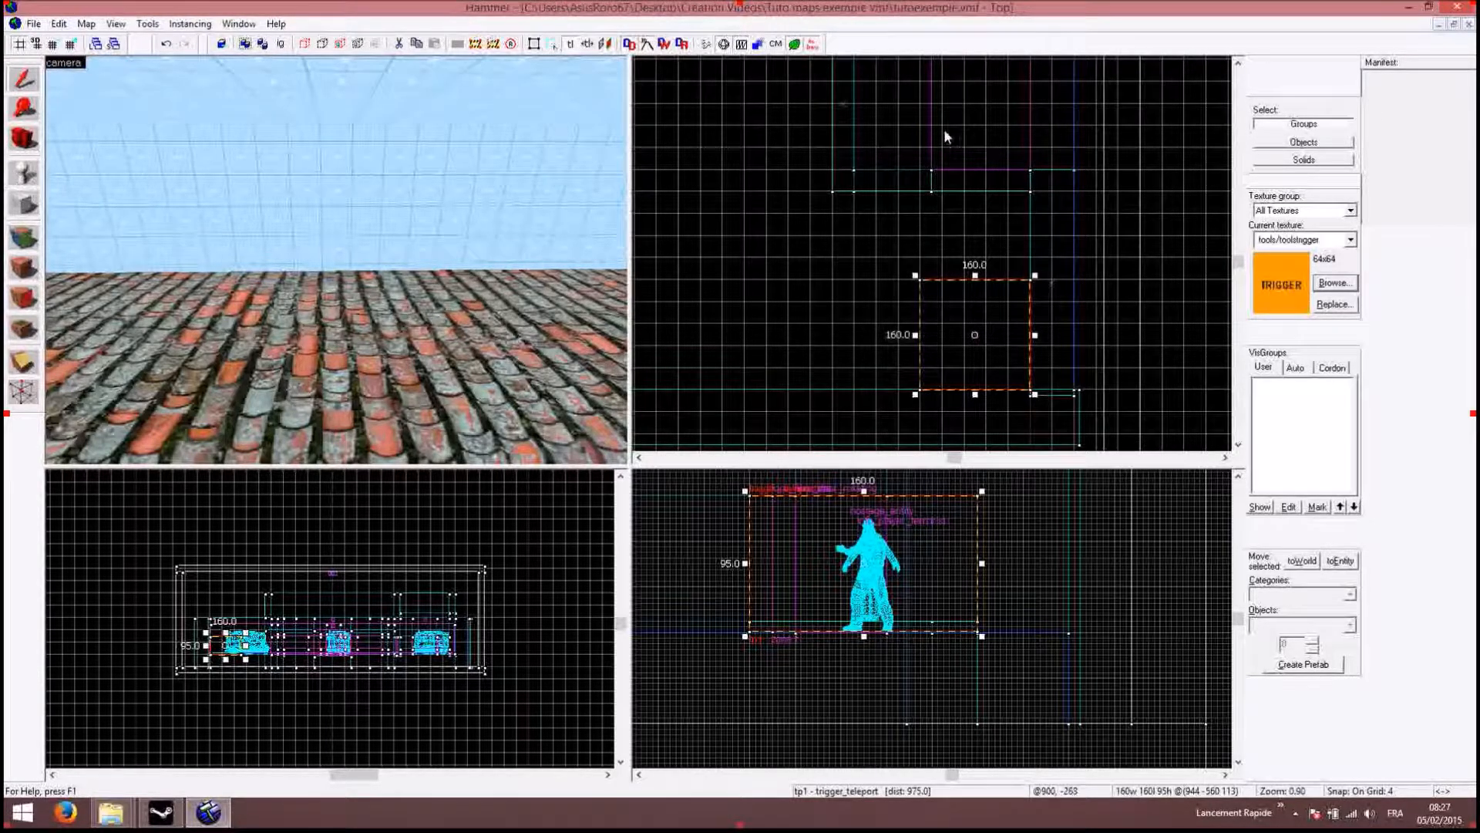
pyautogui.press('Up')
pyautogui.press('Up')
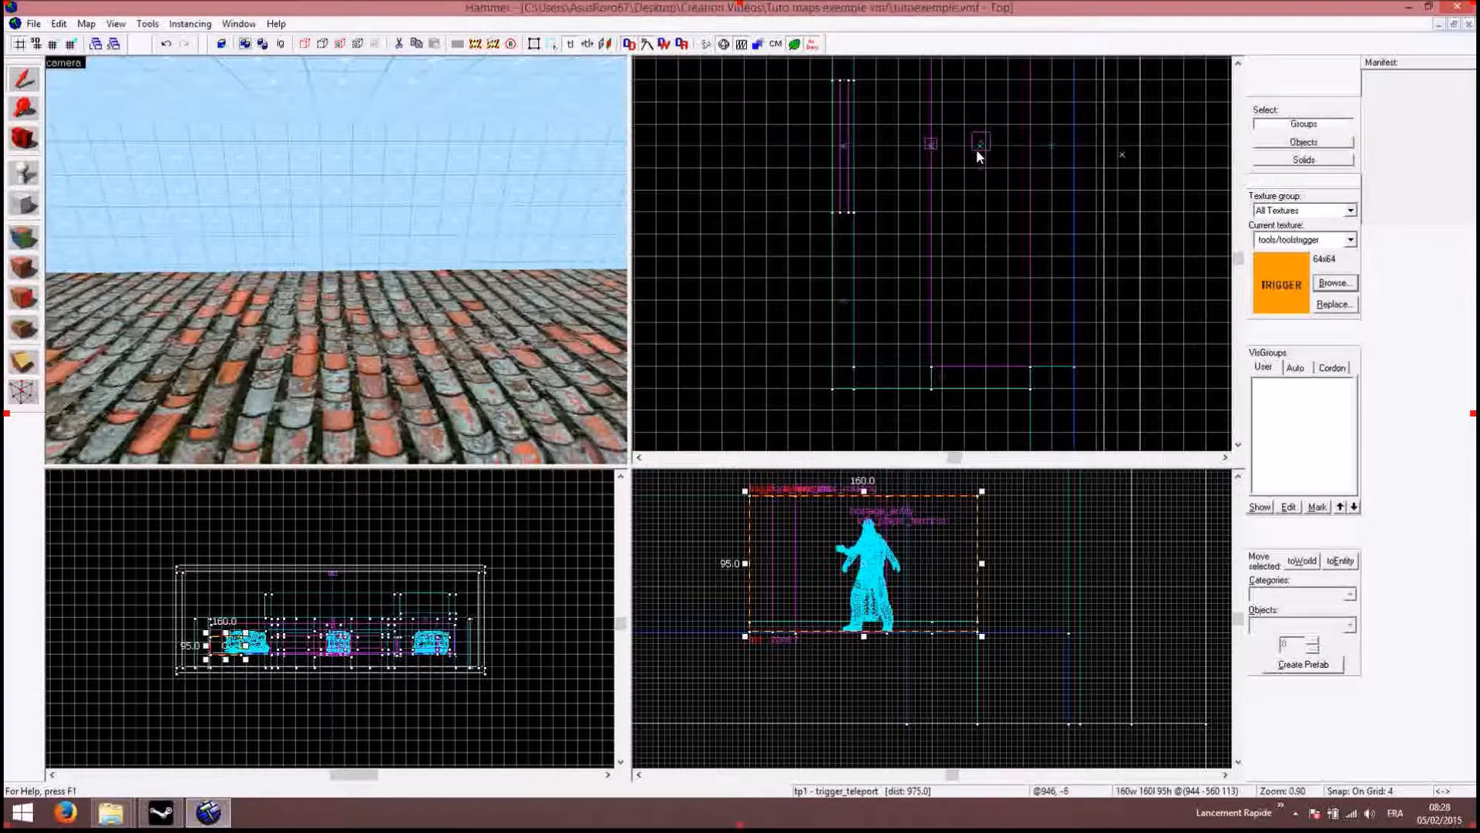
# Step: Place an info_teleport_destination entity on the tiled roof
pyautogui.click(23, 178)
pyautogui.click(1303, 629)
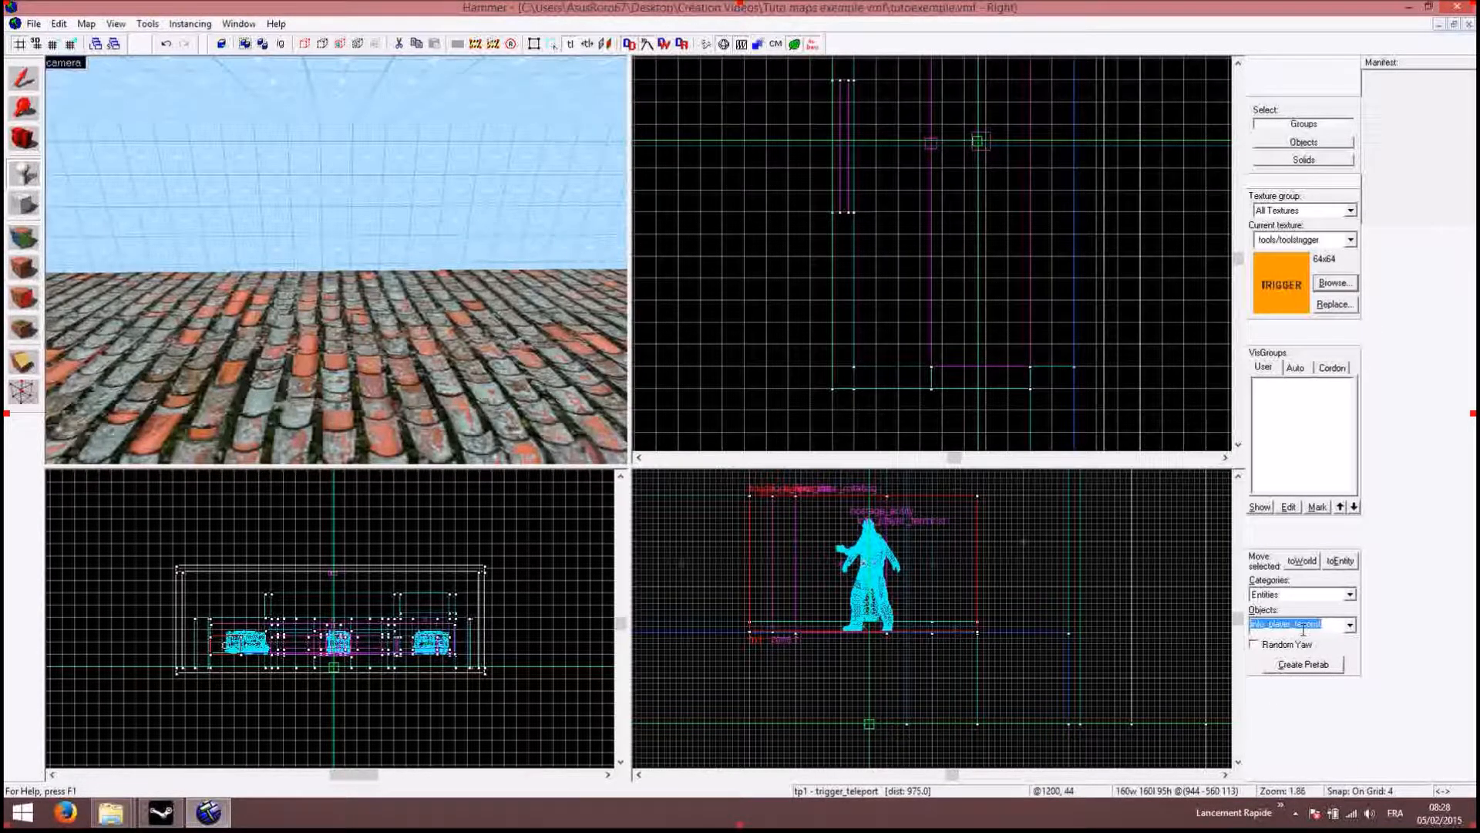
pyautogui.write('tel')
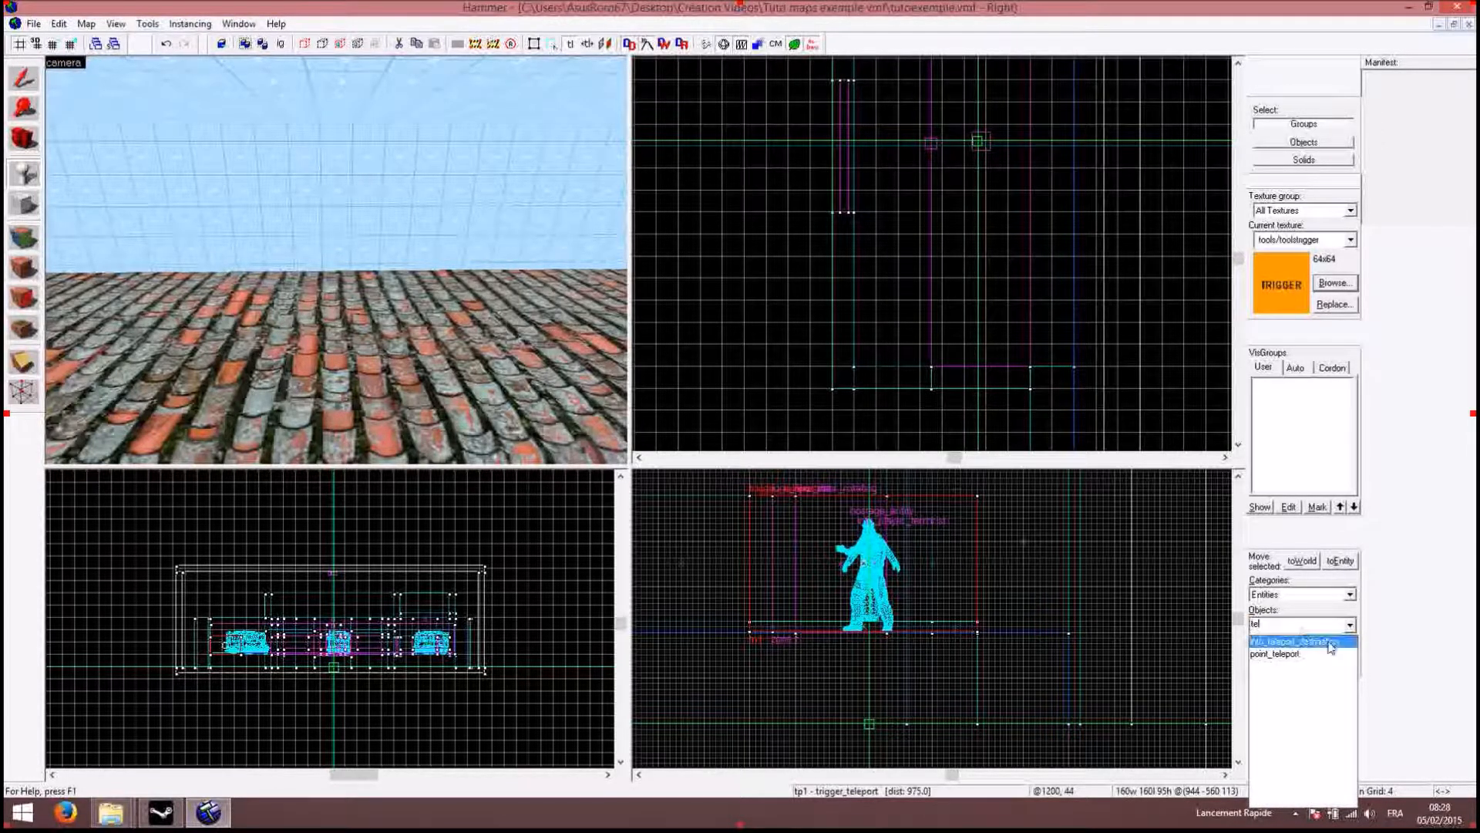
pyautogui.click(1318, 645)
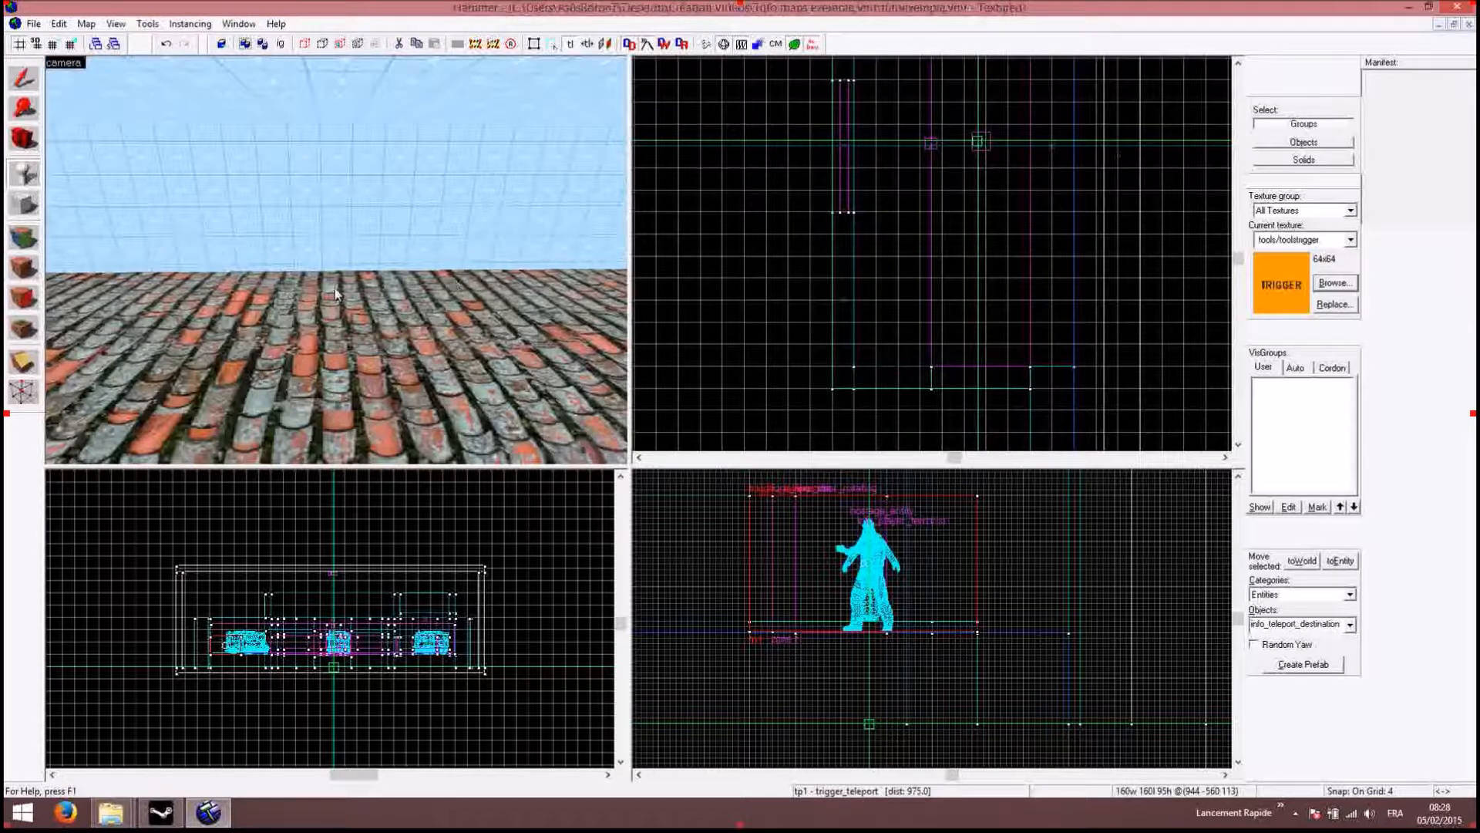
pyautogui.press('Right')
pyautogui.press('Left')
pyautogui.press('Right')
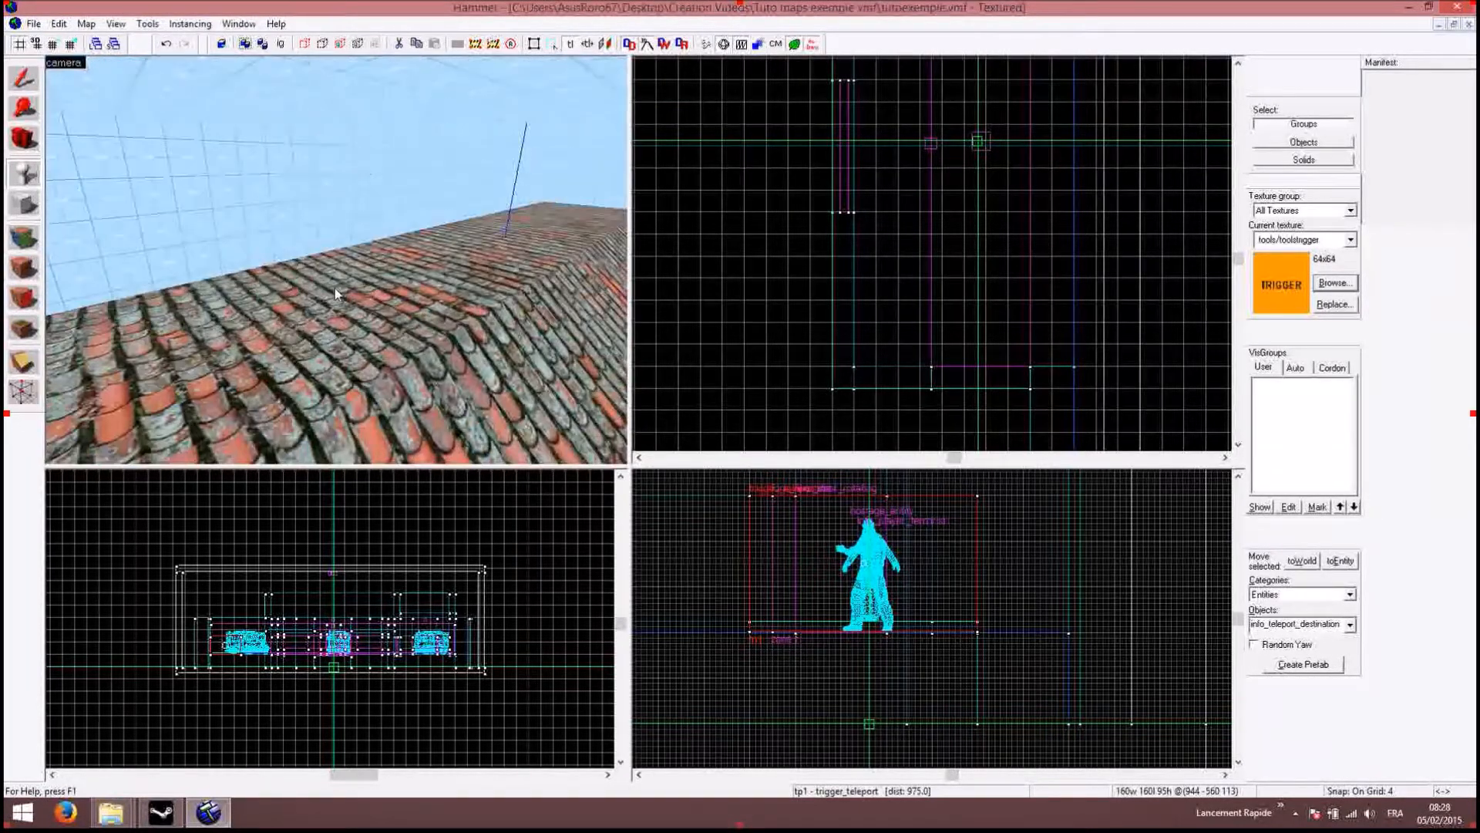
pyautogui.press('Right')
pyautogui.press('w')
pyautogui.press('Up')
pyautogui.press('Down')
pyautogui.press('Left')
pyautogui.press('Right')
pyautogui.press('Down')
pyautogui.click(453, 324)
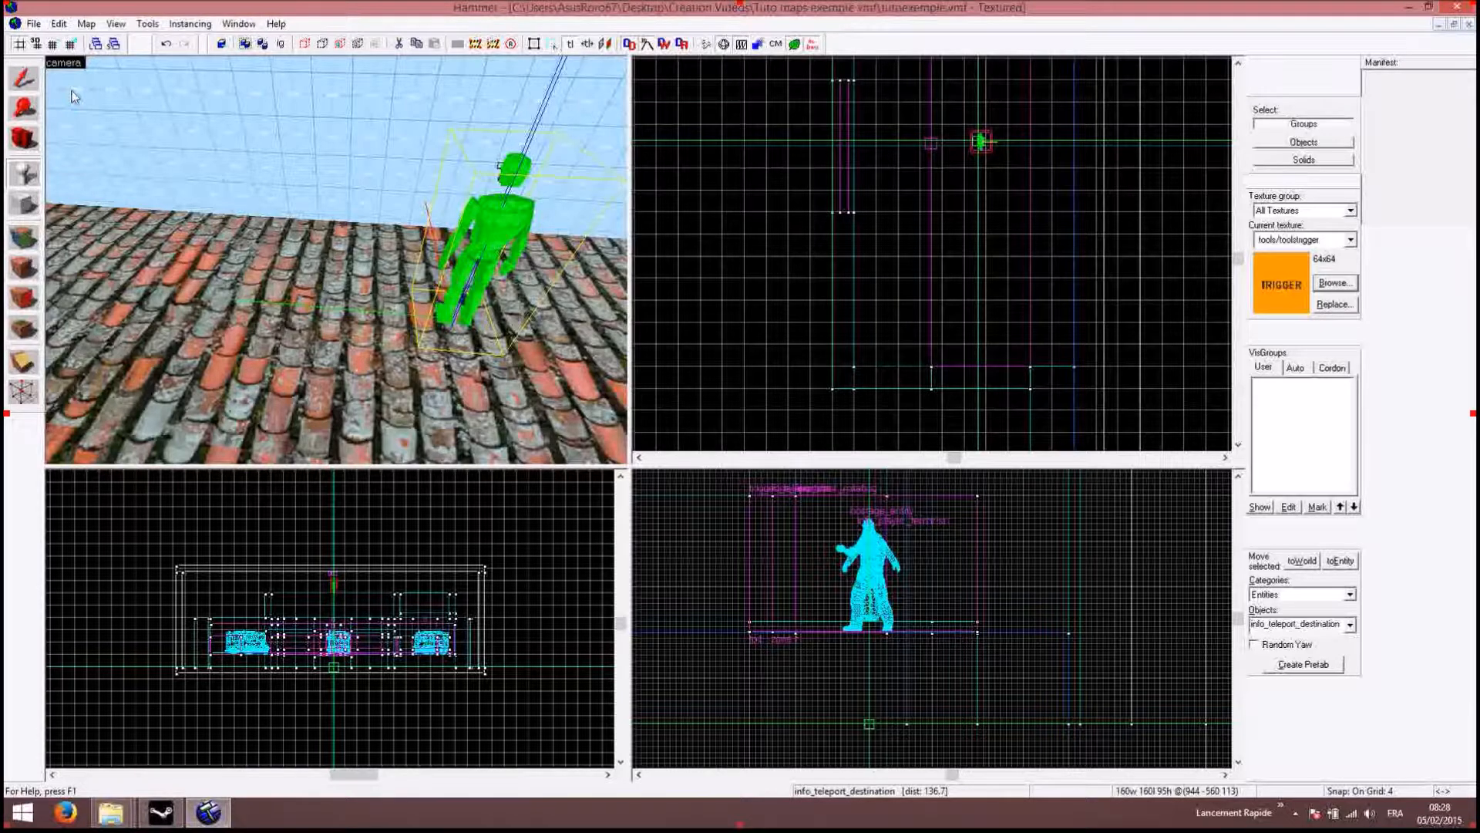
# Step: Select the teleport destination on the roof and set its facing angle to 180
pyautogui.click(18, 82)
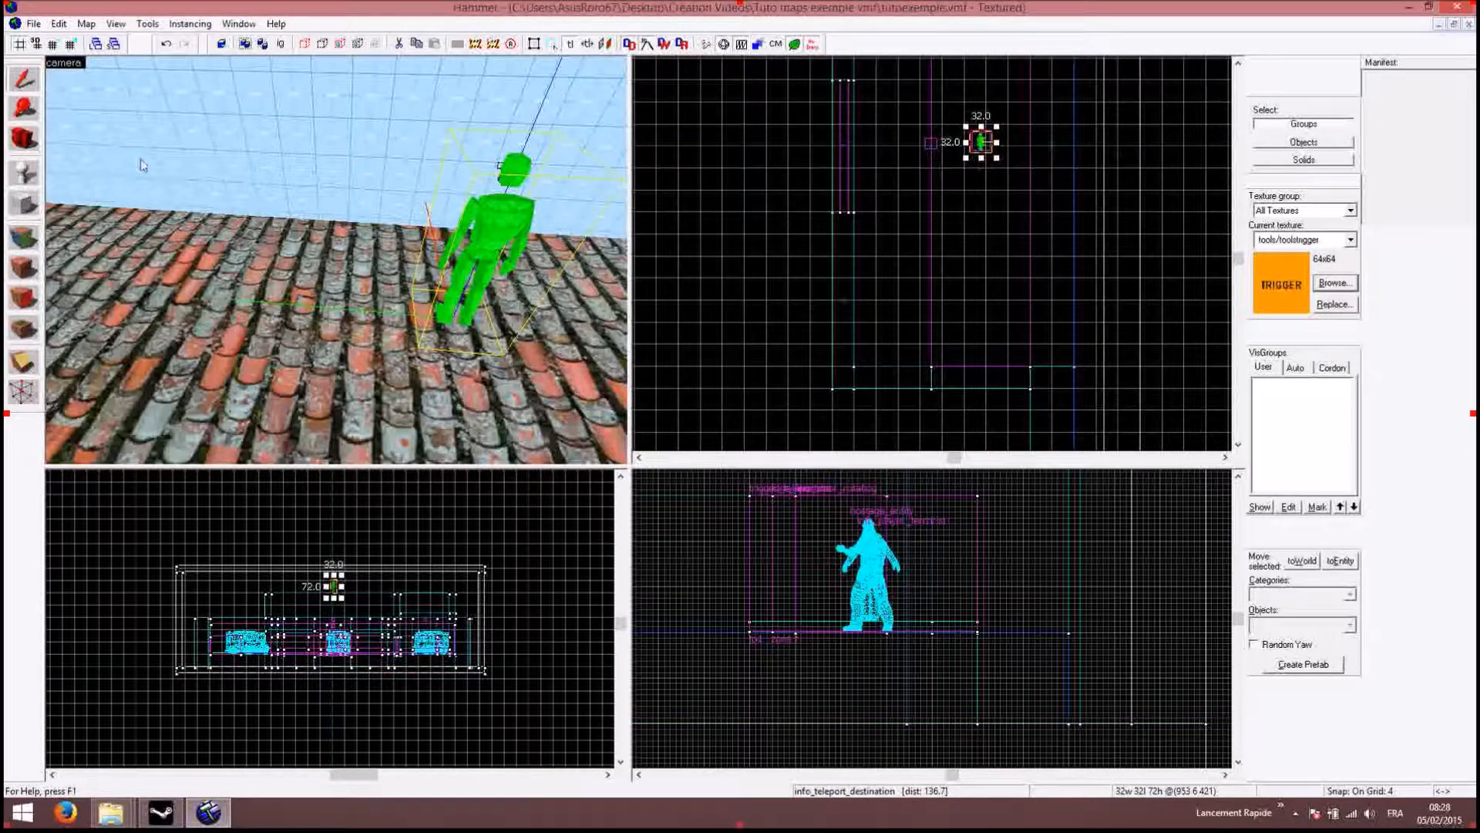
pyautogui.rightClick(980, 141)
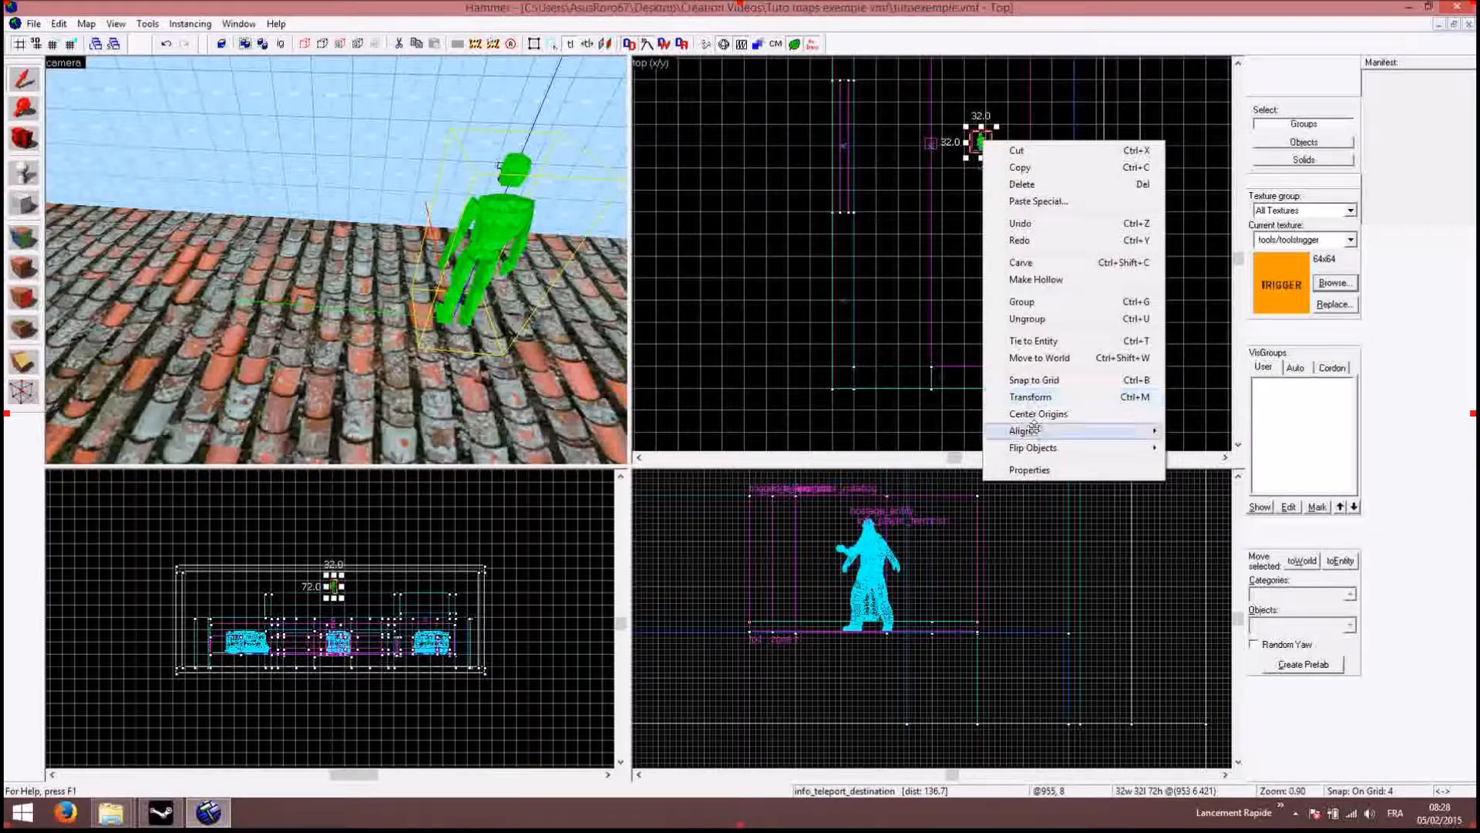
pyautogui.click(1002, 470)
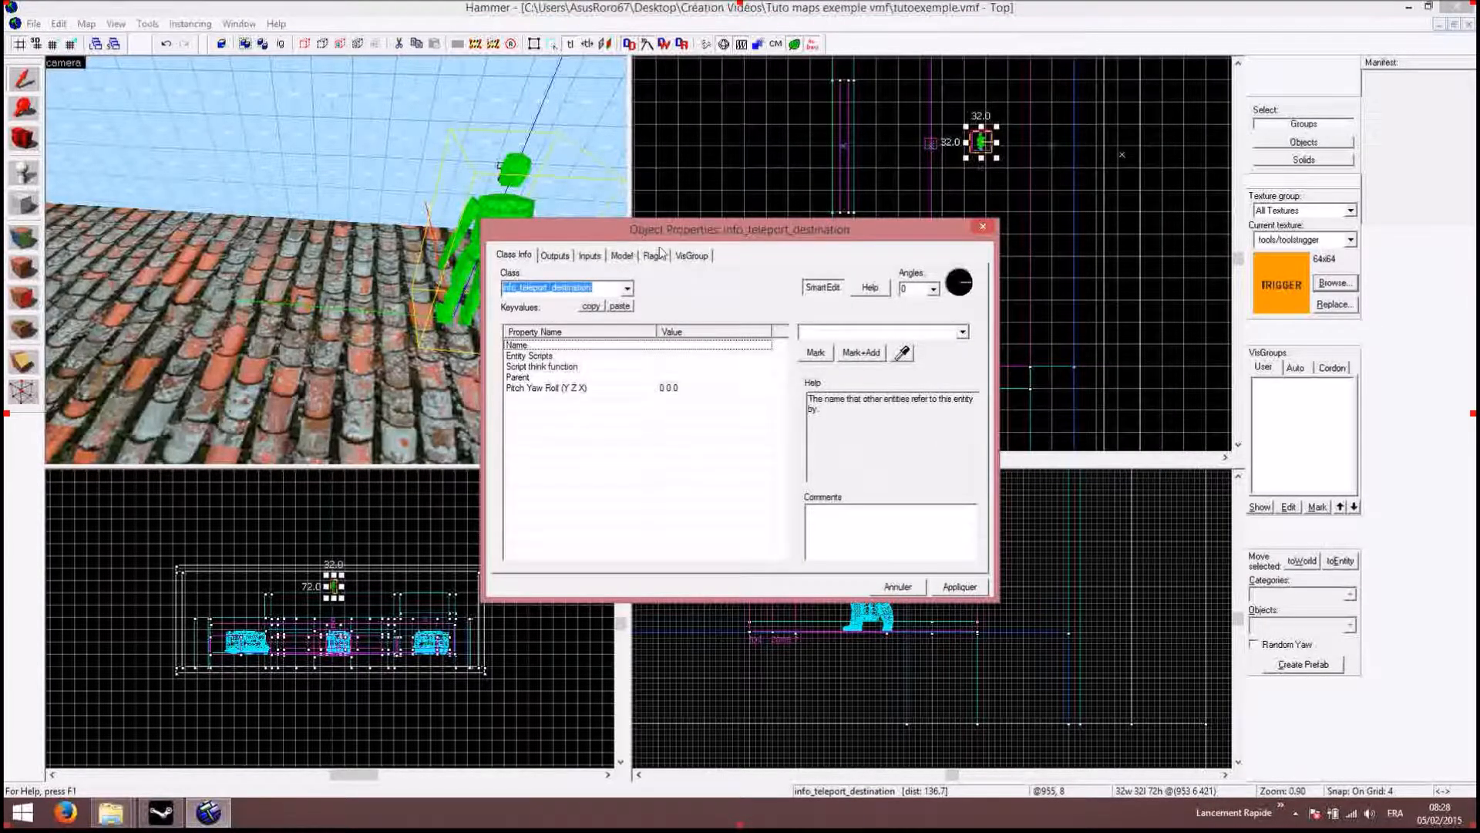
pyautogui.doubleClick(919, 287)
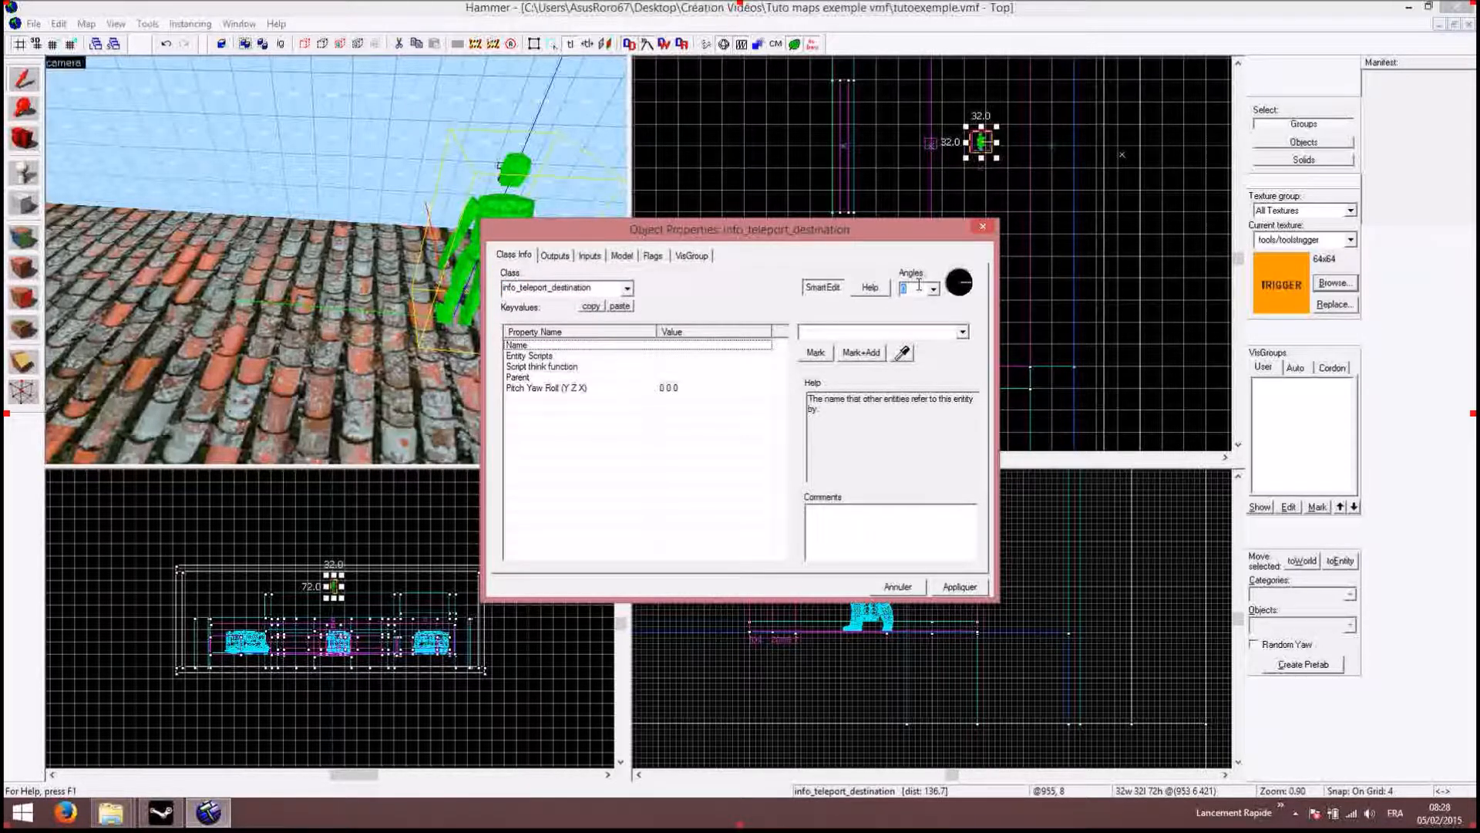
pyautogui.write('180')
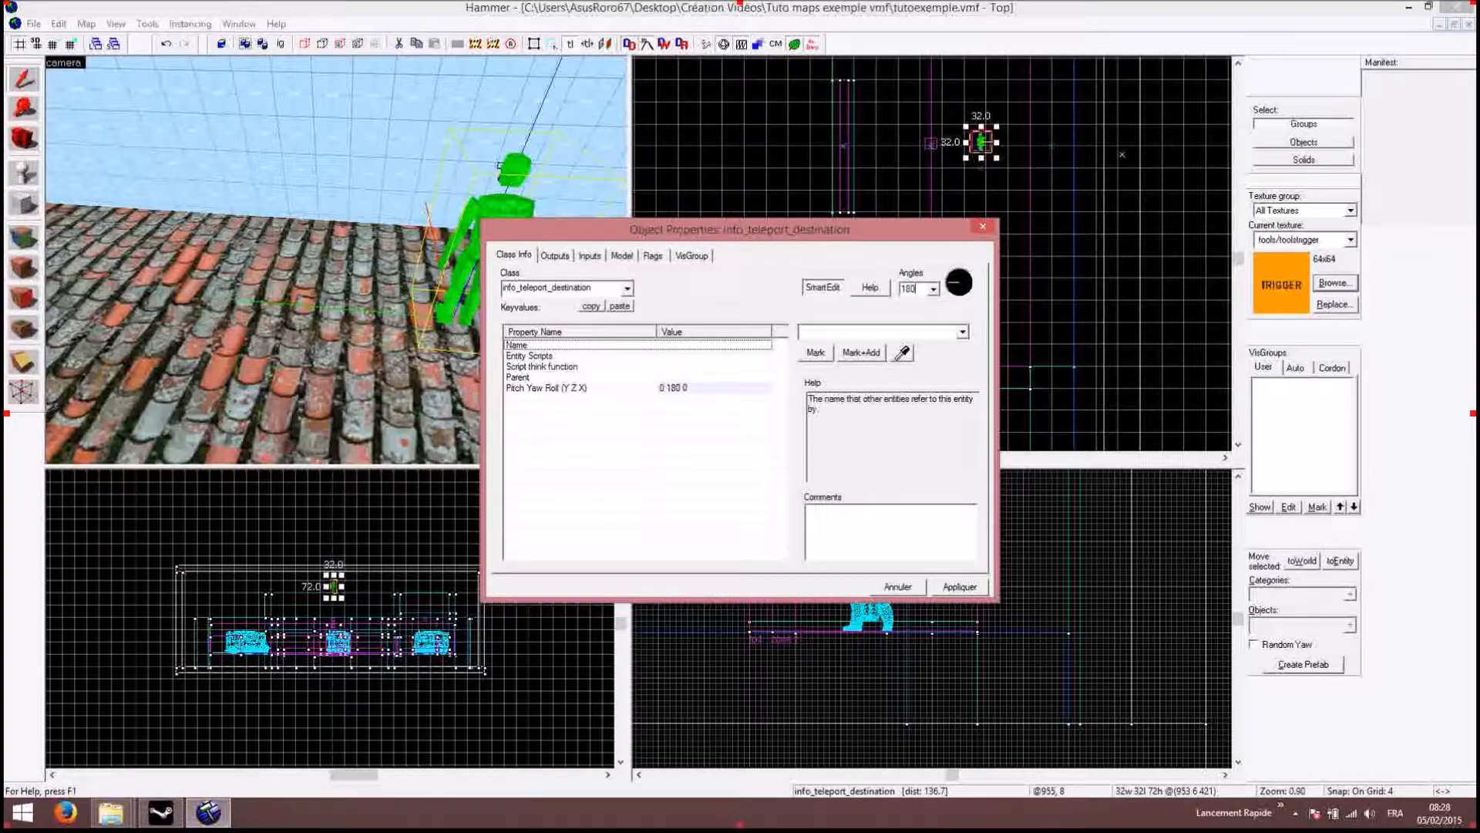
pyautogui.click(950, 587)
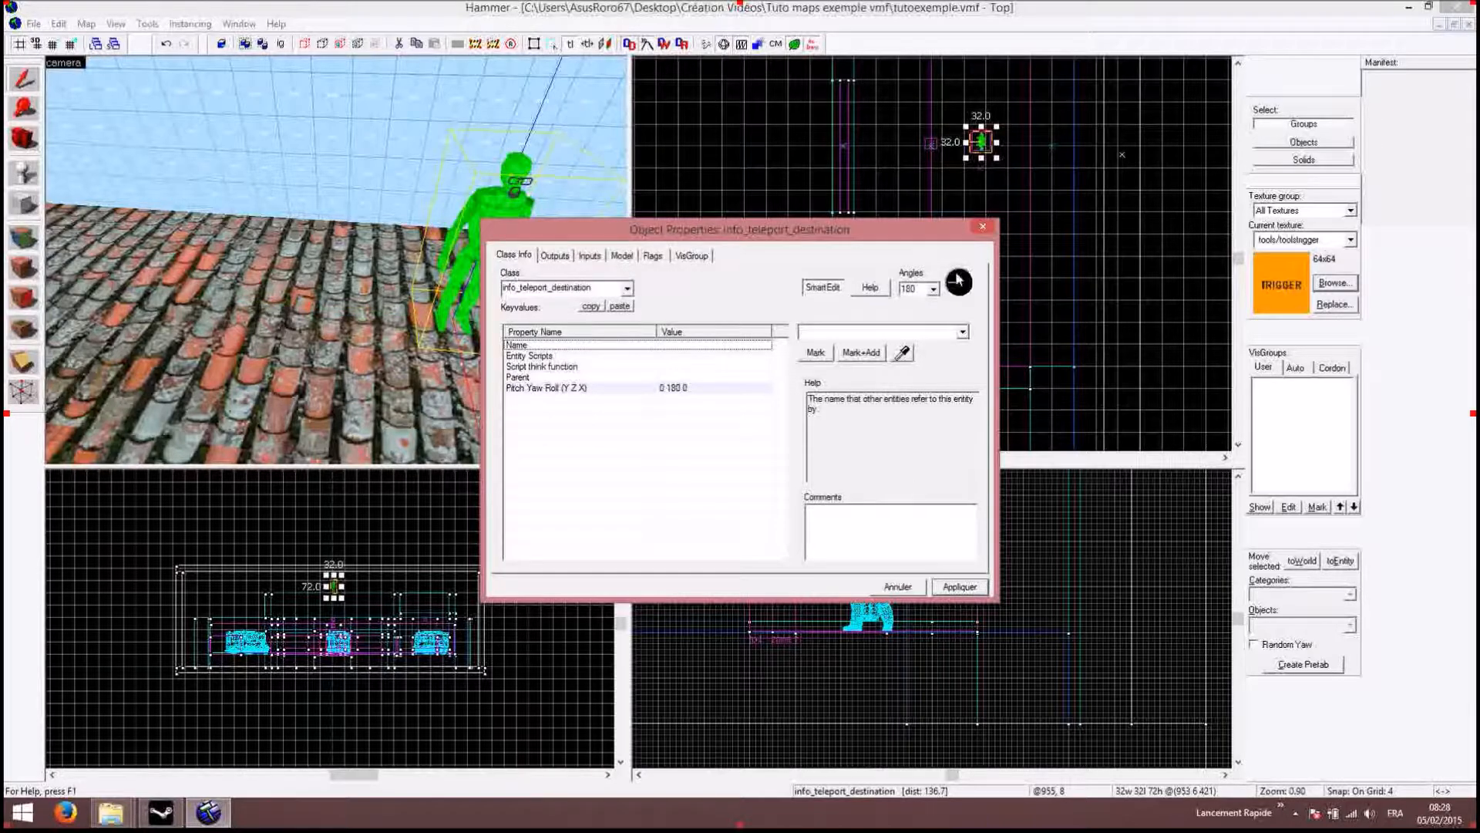
pyautogui.click(982, 227)
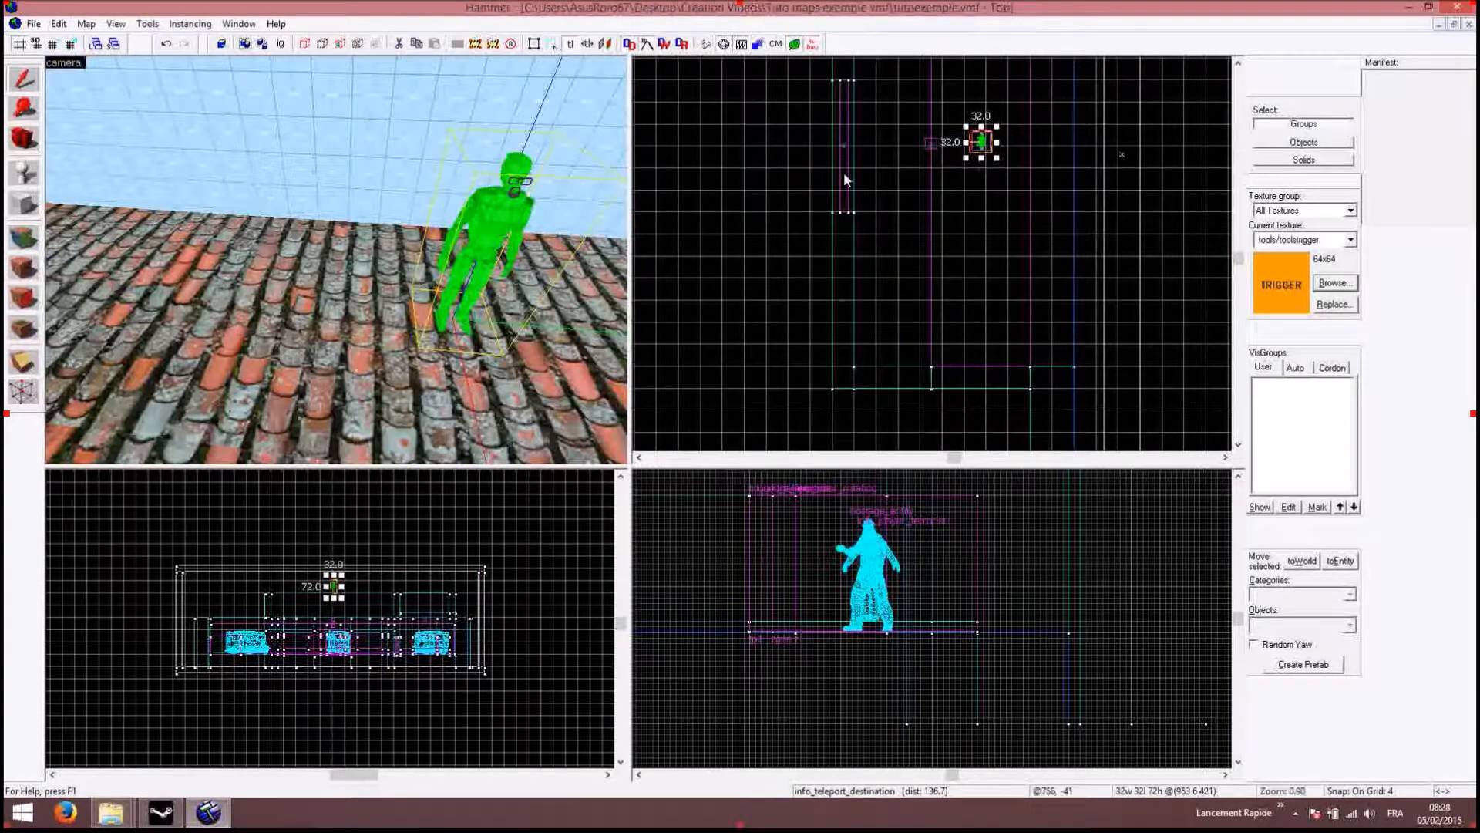
# Step: Lower the teleport destination figure until its feet rest on the roof surface, and deselect it
pyautogui.moveTo(961, 502)
pyautogui.mouseDown(button='middle')
pyautogui.moveTo(956, 653)
pyautogui.moveTo(929, 619)
pyautogui.mouseUp(button='middle')
pyautogui.scroll(10, 929, 619)
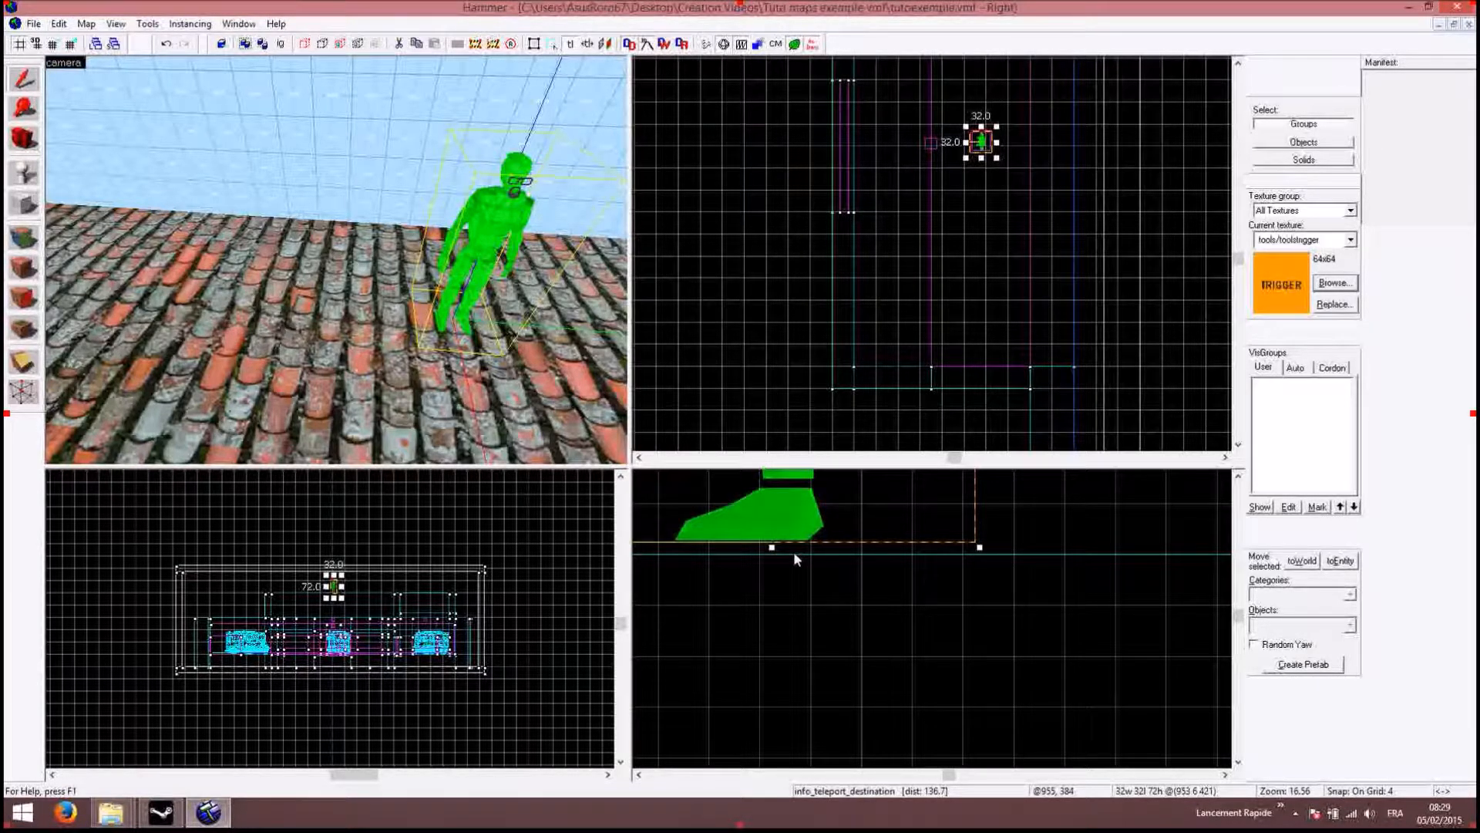
pyautogui.moveTo(771, 544); pyautogui.dragTo(772, 549)
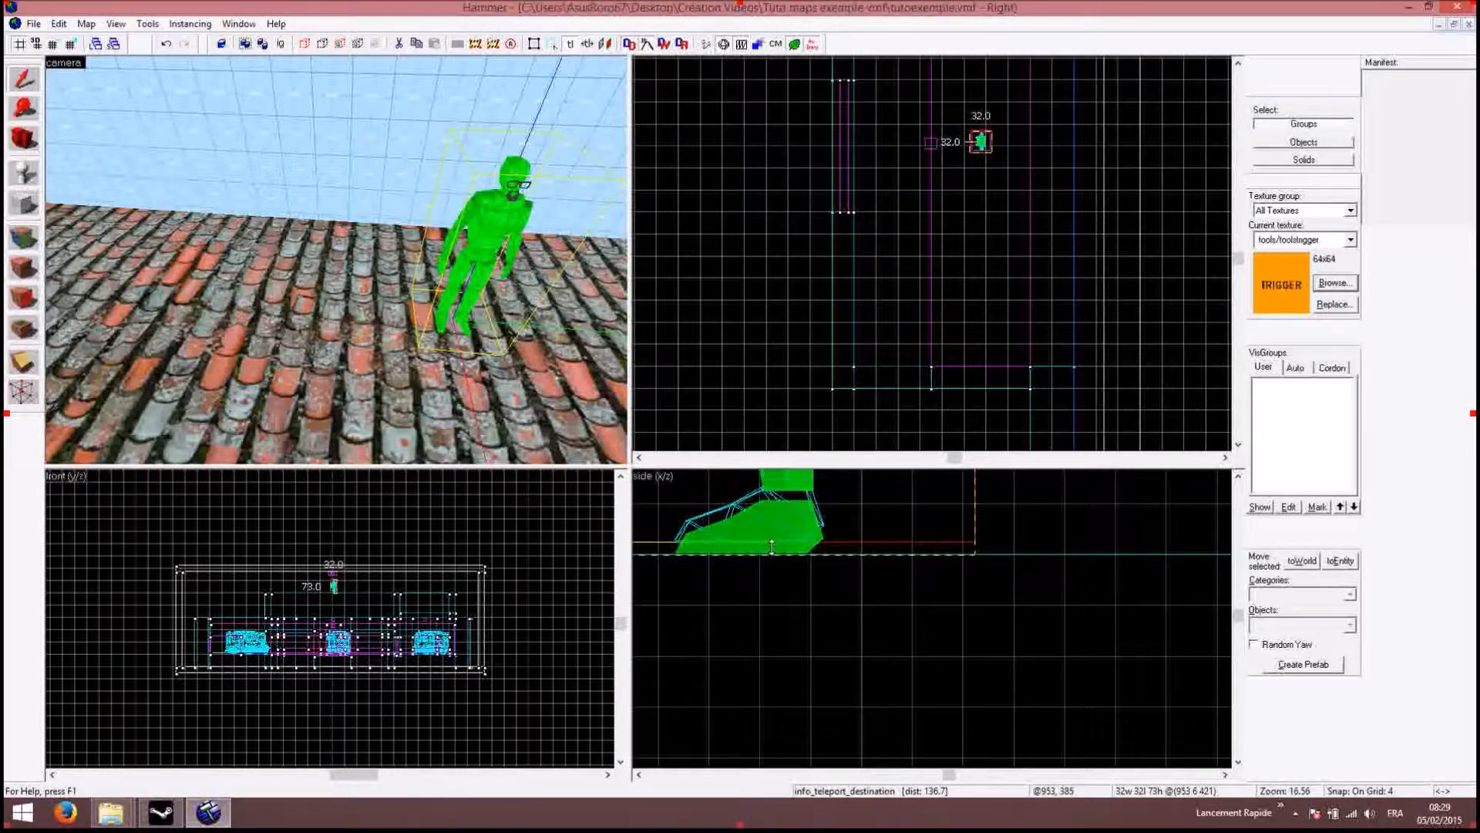
pyautogui.moveTo(775, 536); pyautogui.dragTo(771, 546)
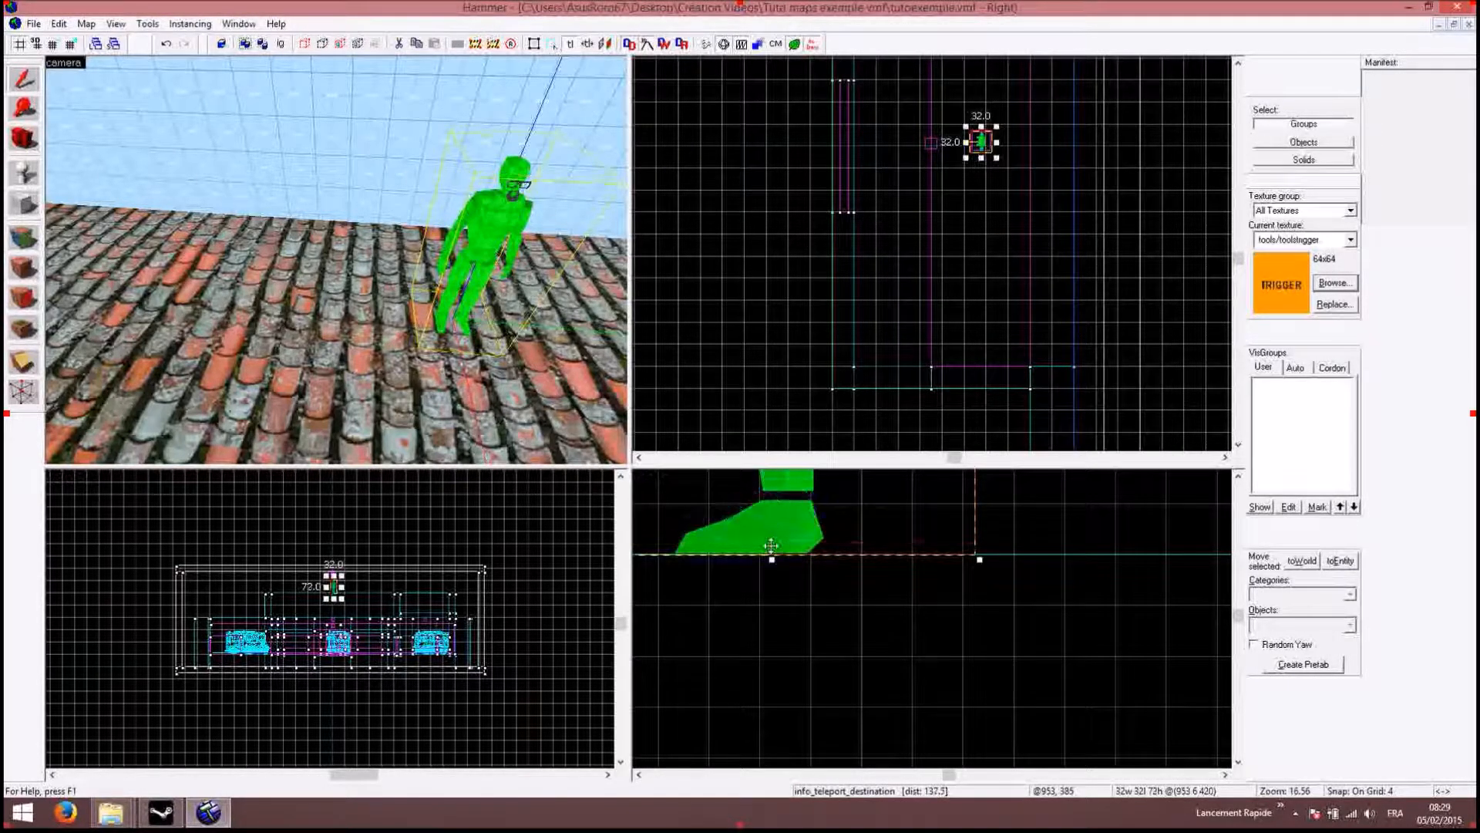
pyautogui.click(1082, 613)
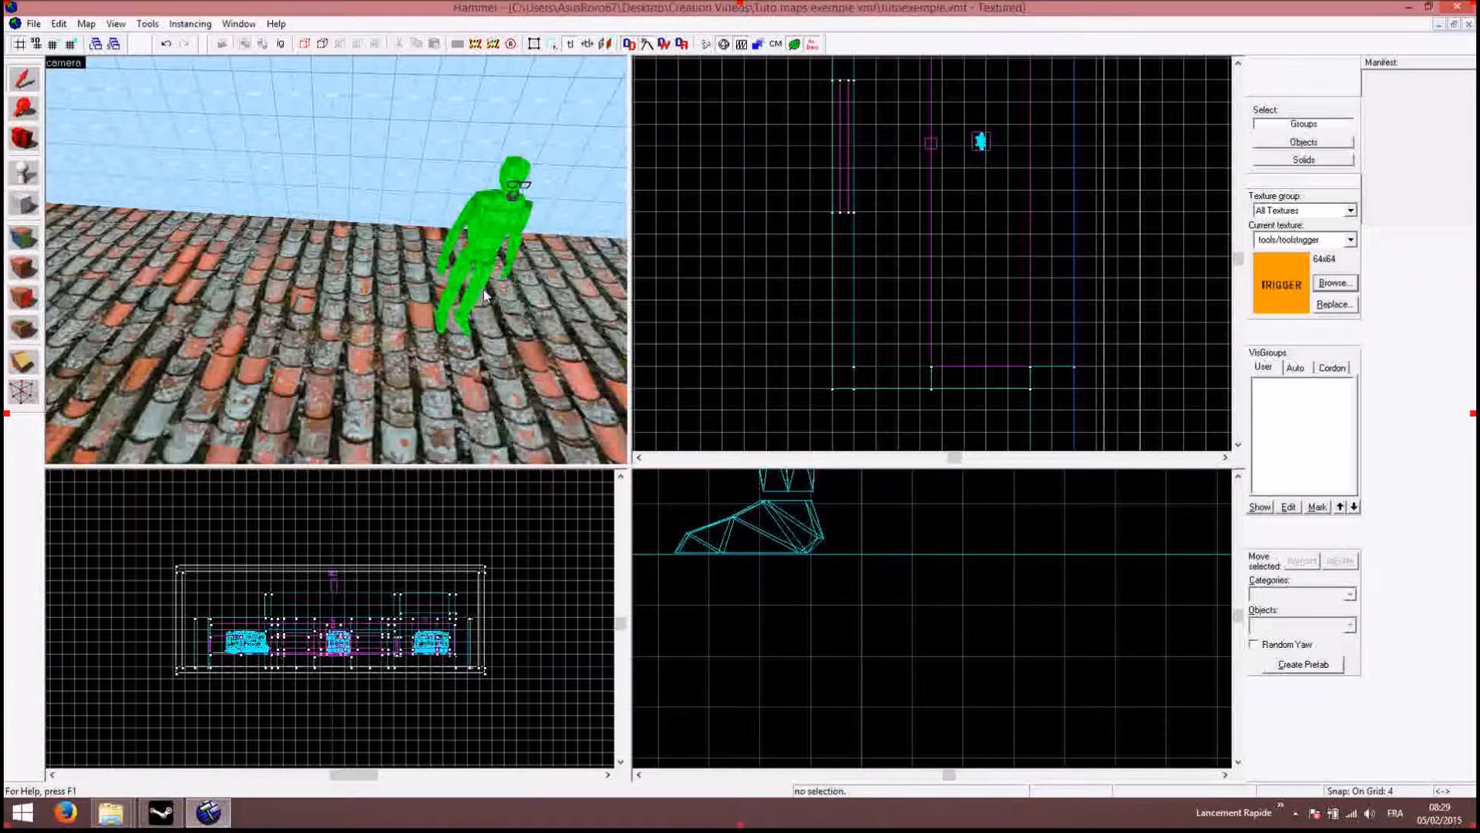
# Step: Name the info_teleport_destination on the tiled roof localisation1 and apply the change
pyautogui.click(498, 207)
pyautogui.doubleClick(498, 207)
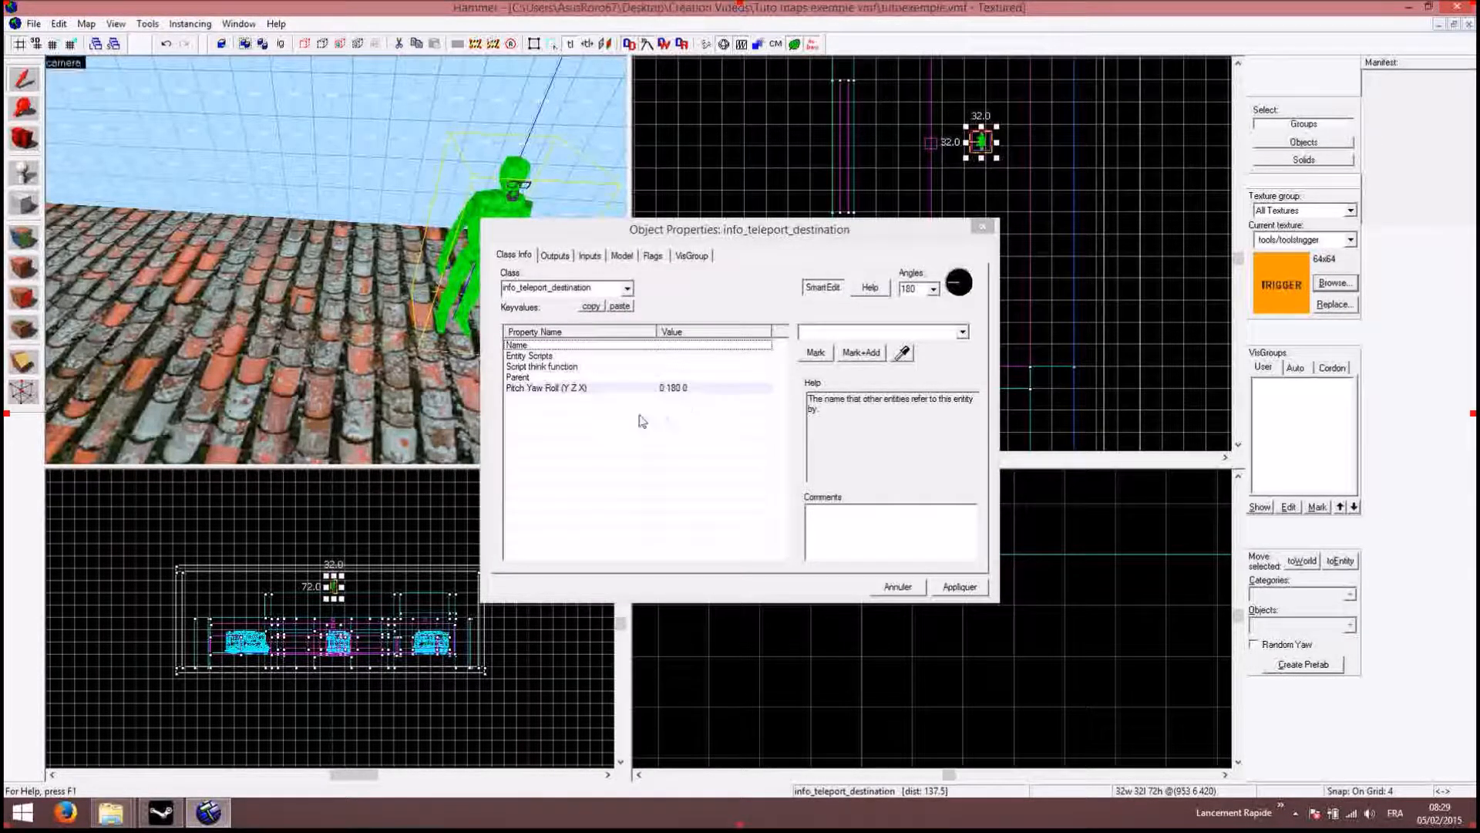
pyautogui.click(542, 347)
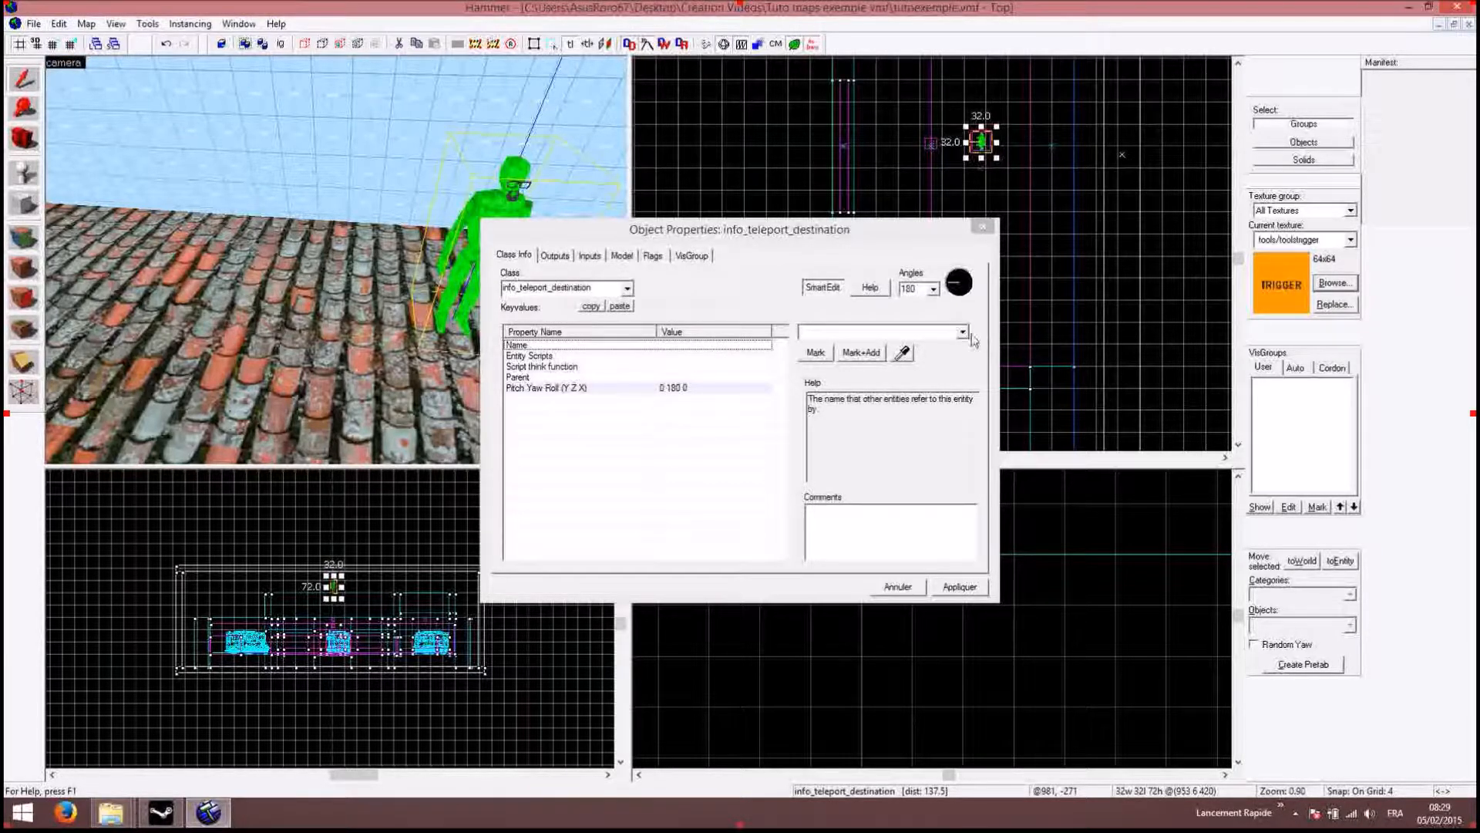
pyautogui.click(963, 332)
pyautogui.click(963, 332)
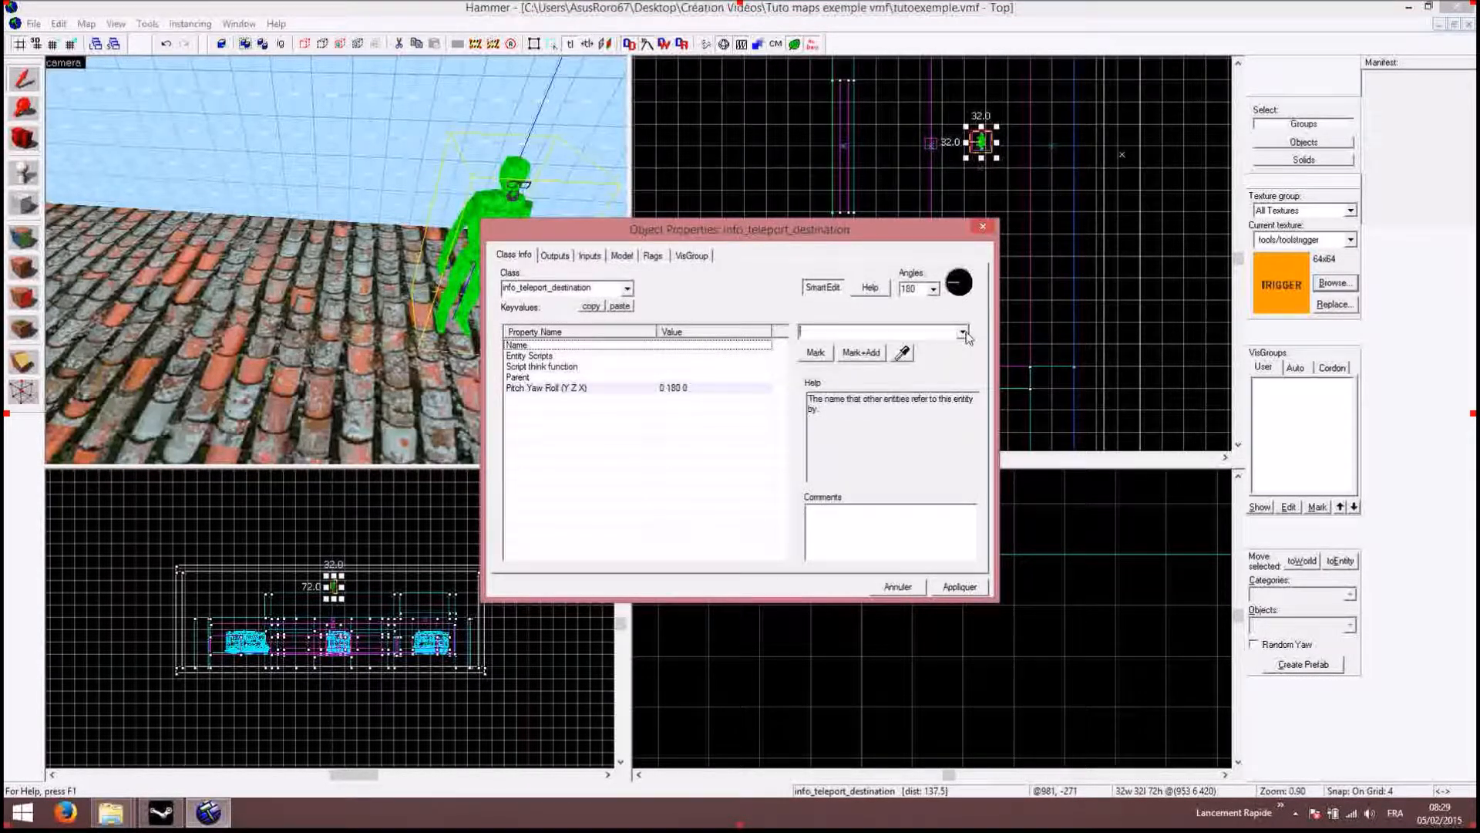
pyautogui.click(820, 332)
pyautogui.write('to')
pyautogui.write('calisa')
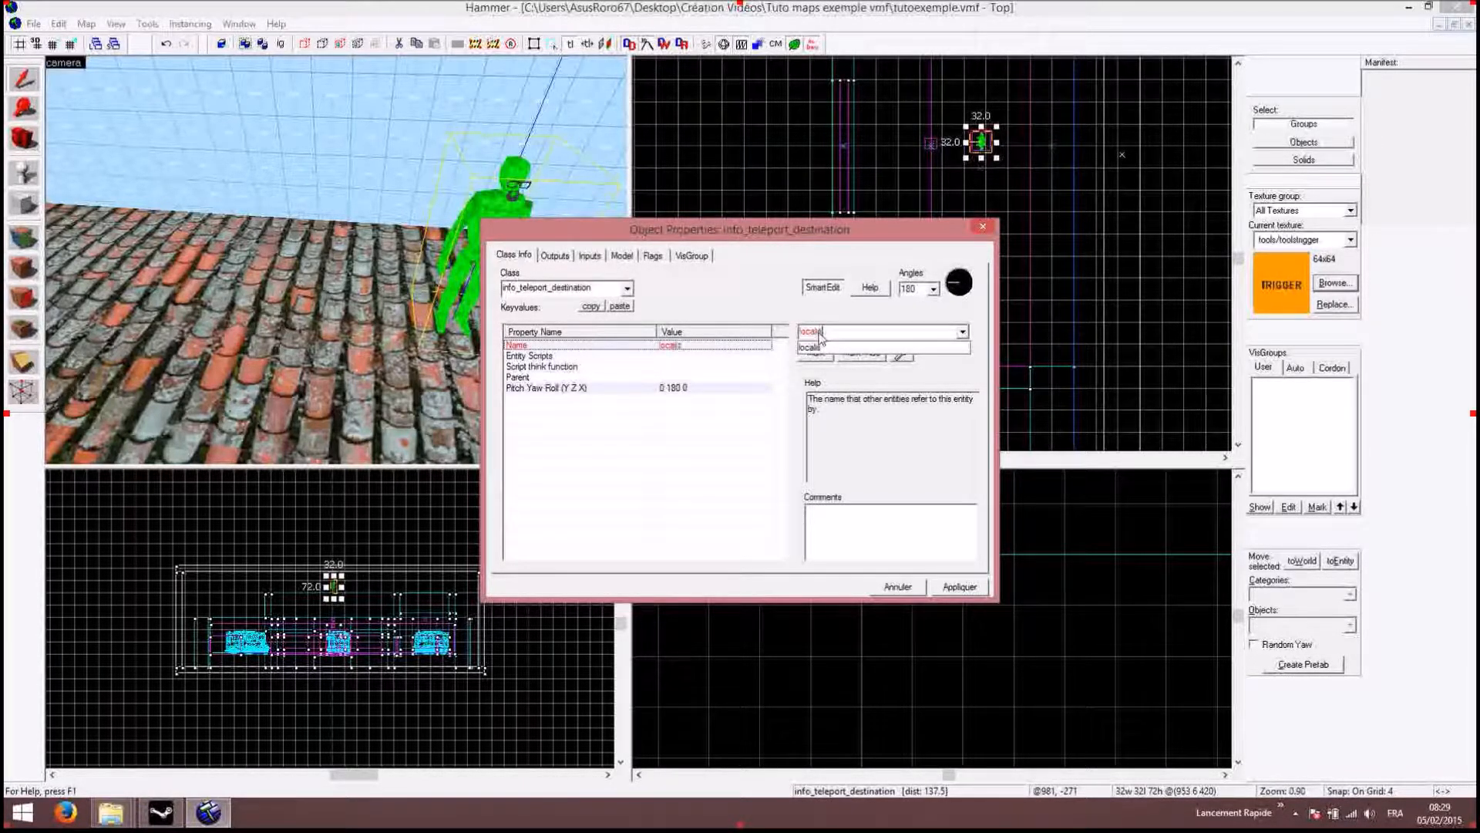
pyautogui.write('tion1')
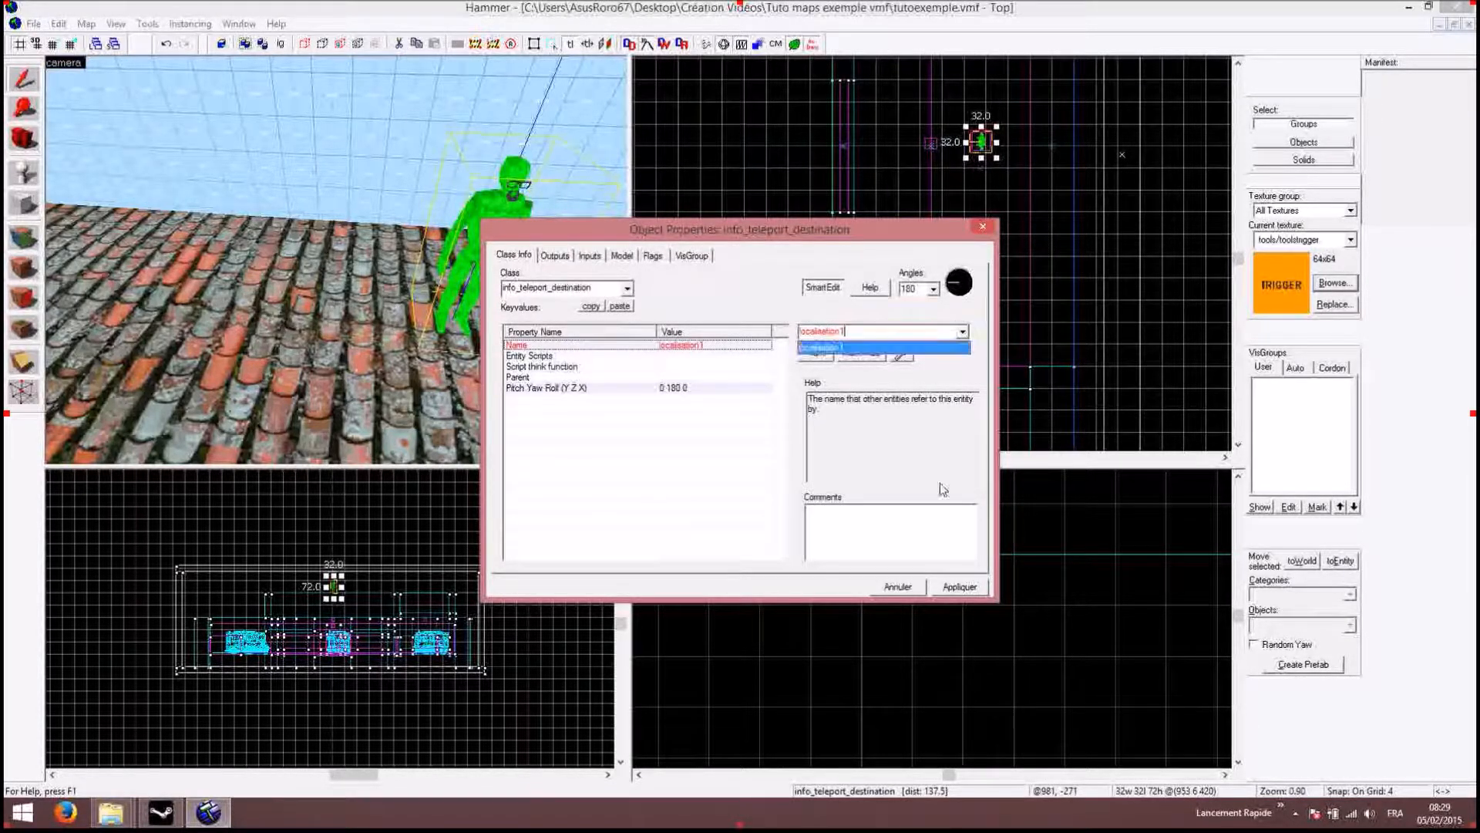
pyautogui.click(963, 586)
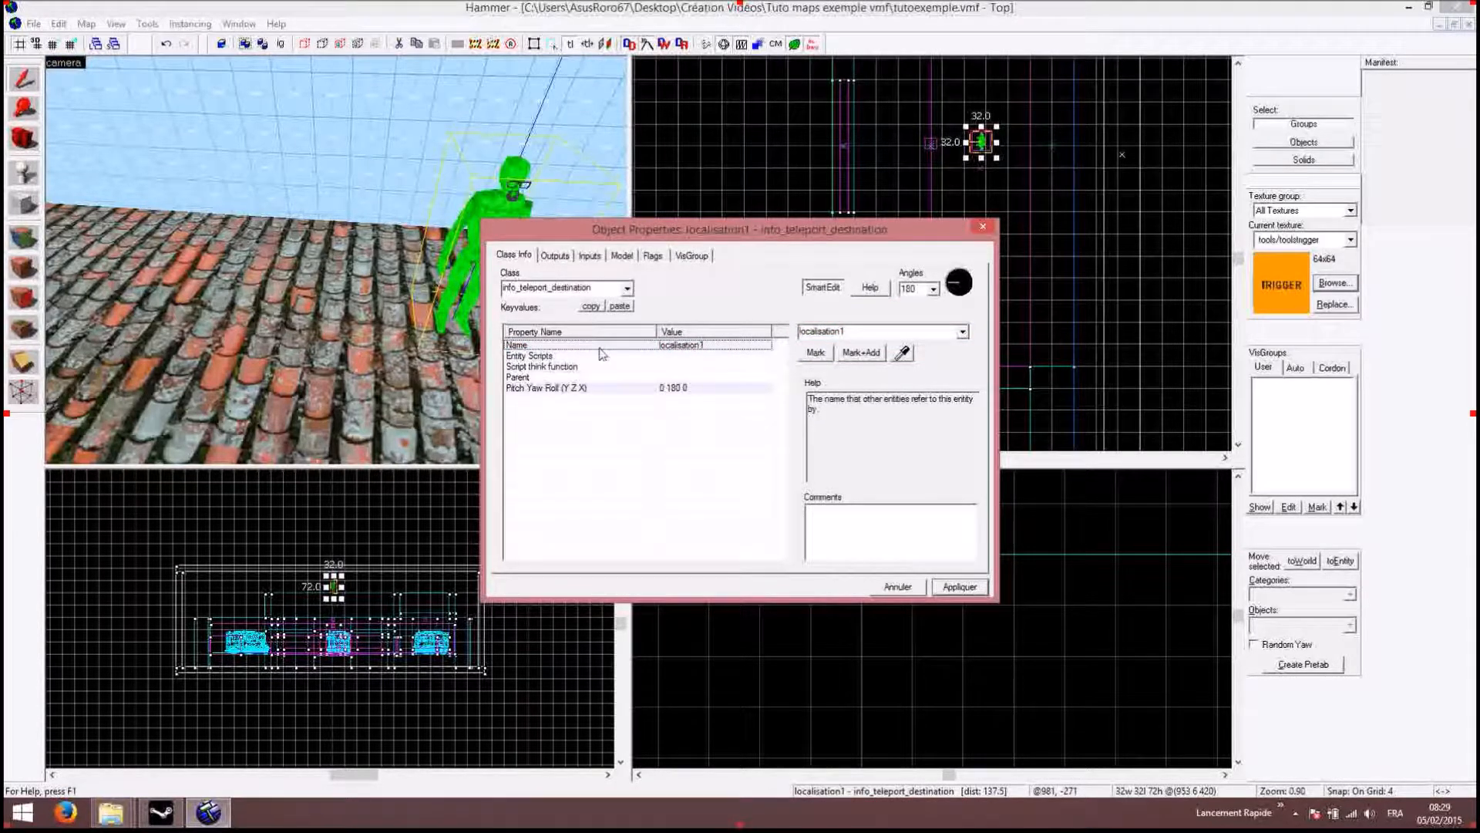
# Step: Review the teleport destination's flags, class info, inputs and outputs, and close its properties
pyautogui.click(652, 256)
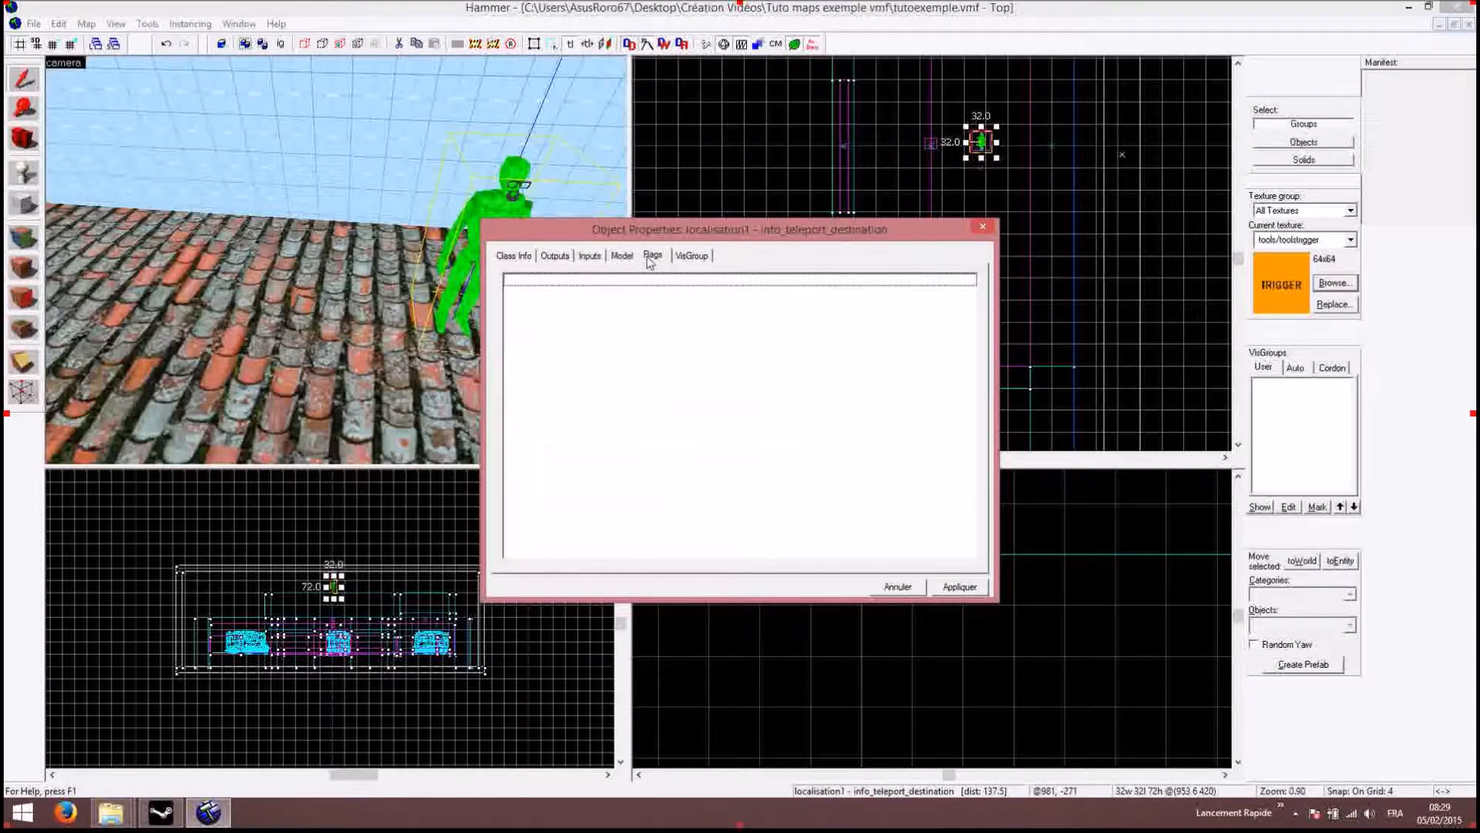
pyautogui.click(513, 255)
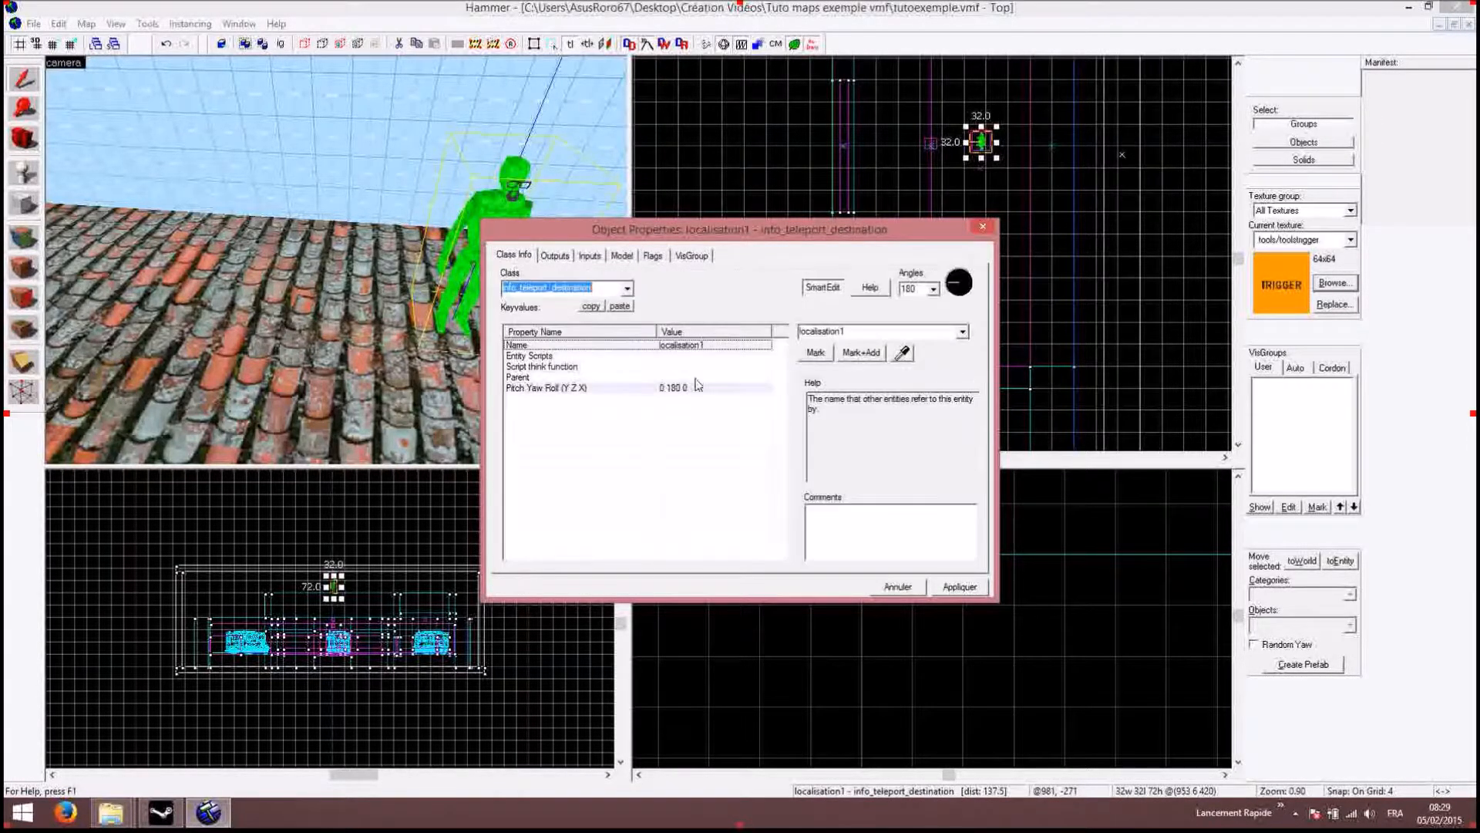
pyautogui.click(957, 589)
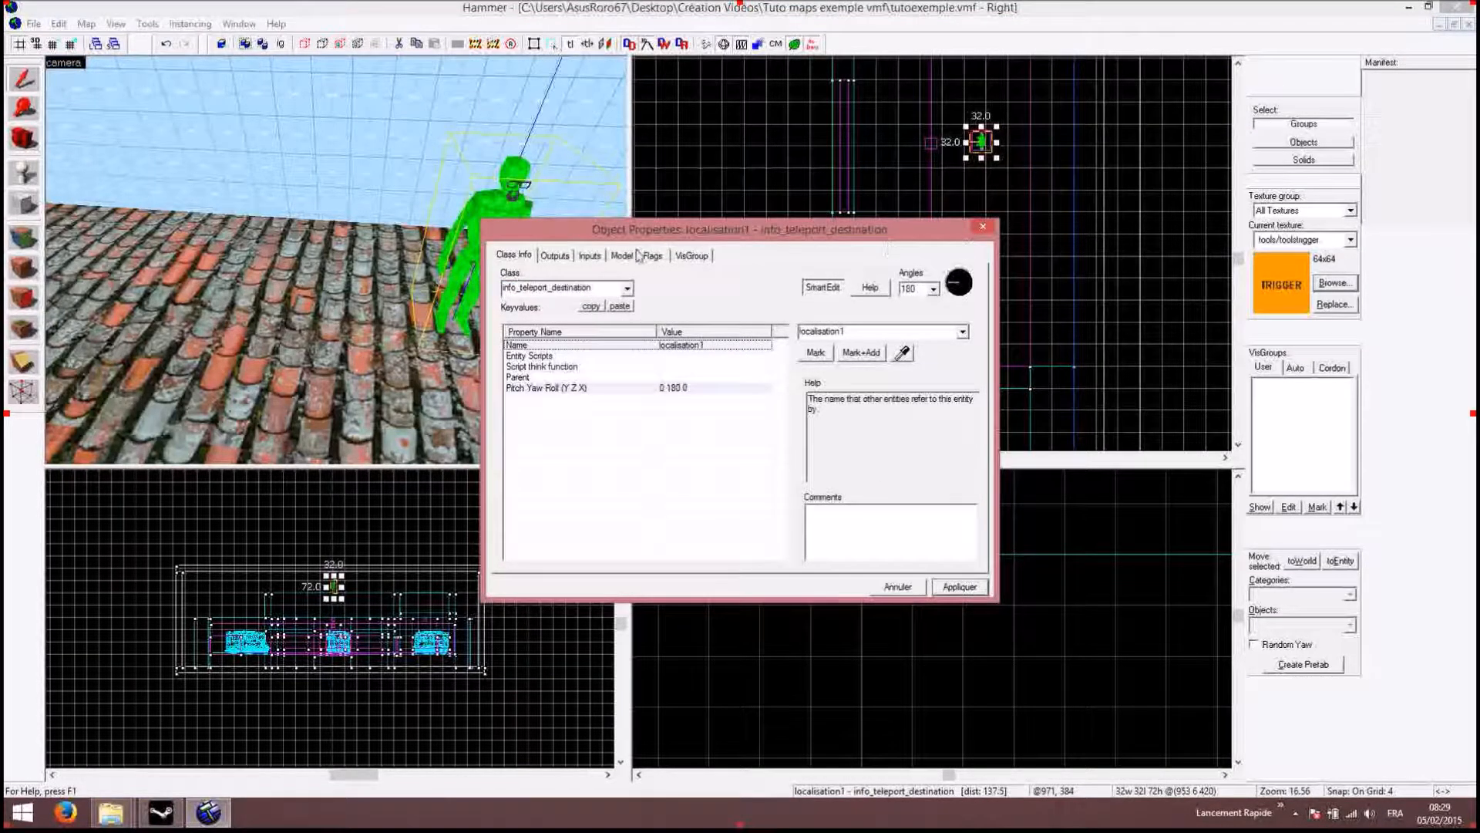
pyautogui.click(591, 256)
pyautogui.click(554, 256)
pyautogui.click(982, 227)
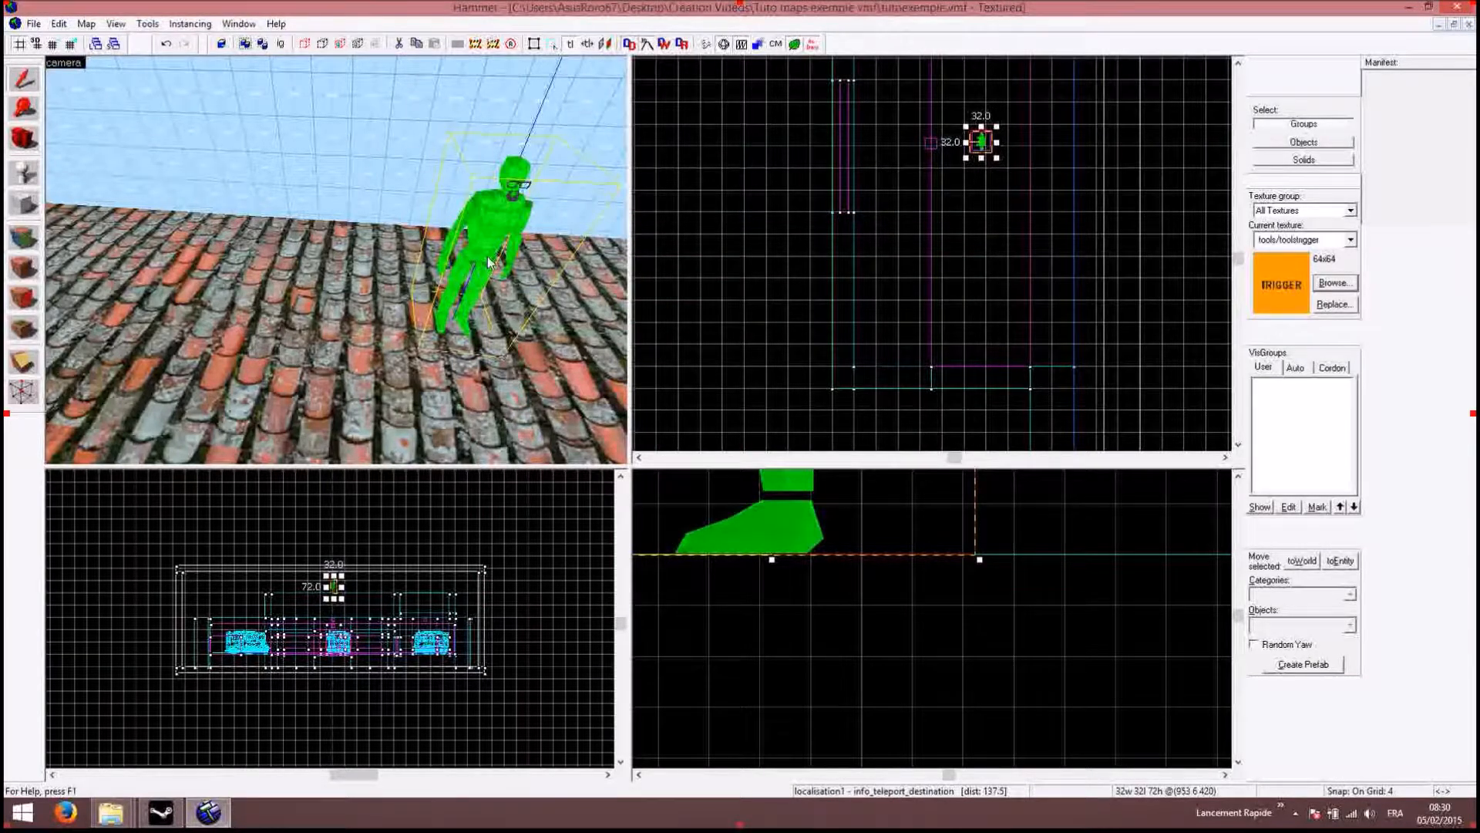
# Step: Check the tp1 trigger_teleport's properties for its remote destination and close them
pyautogui.press('d')
pyautogui.press('Down')
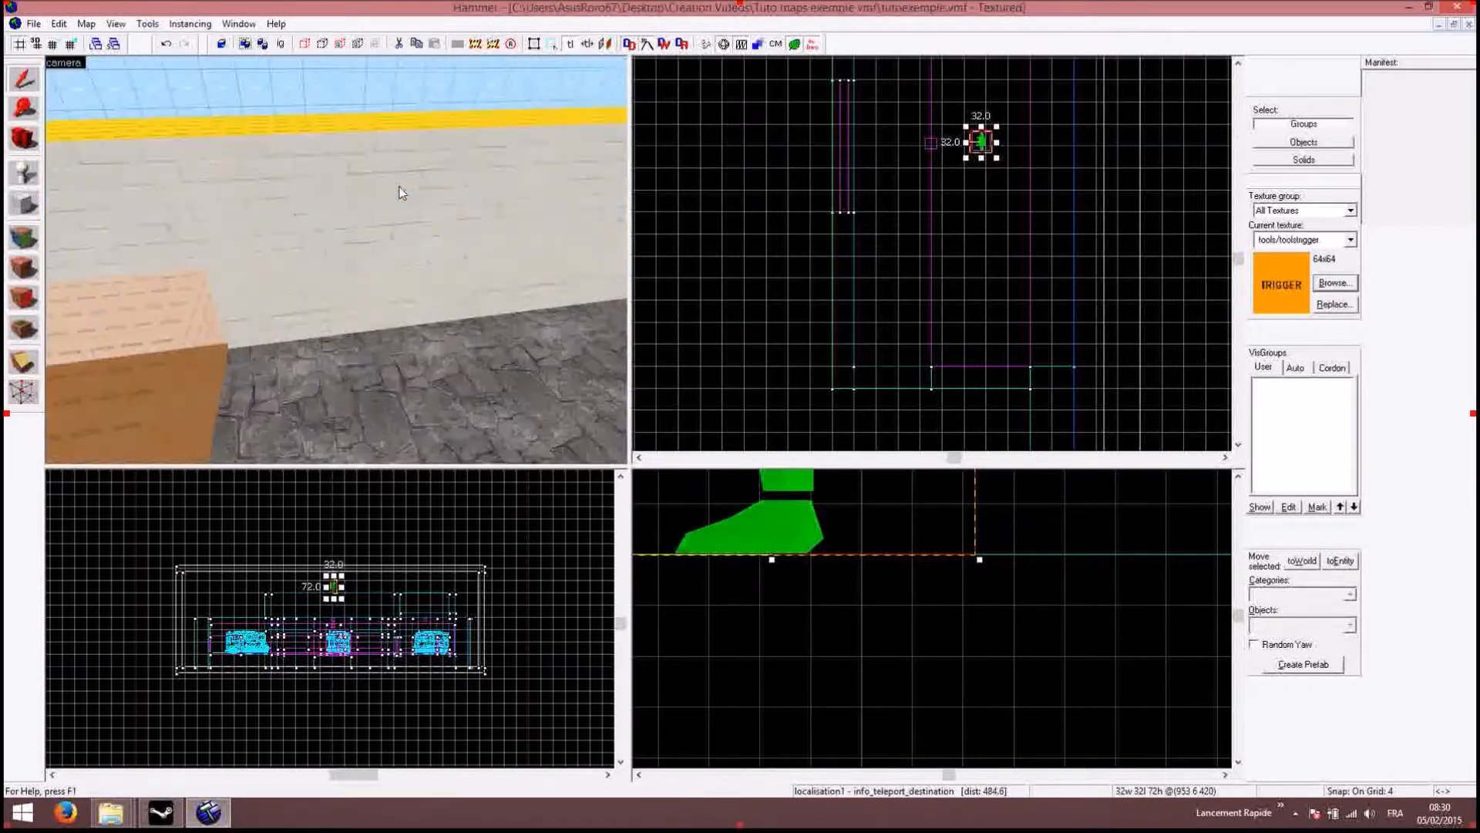
pyautogui.press('Left')
pyautogui.press('Left')
pyautogui.doubleClick(506, 308)
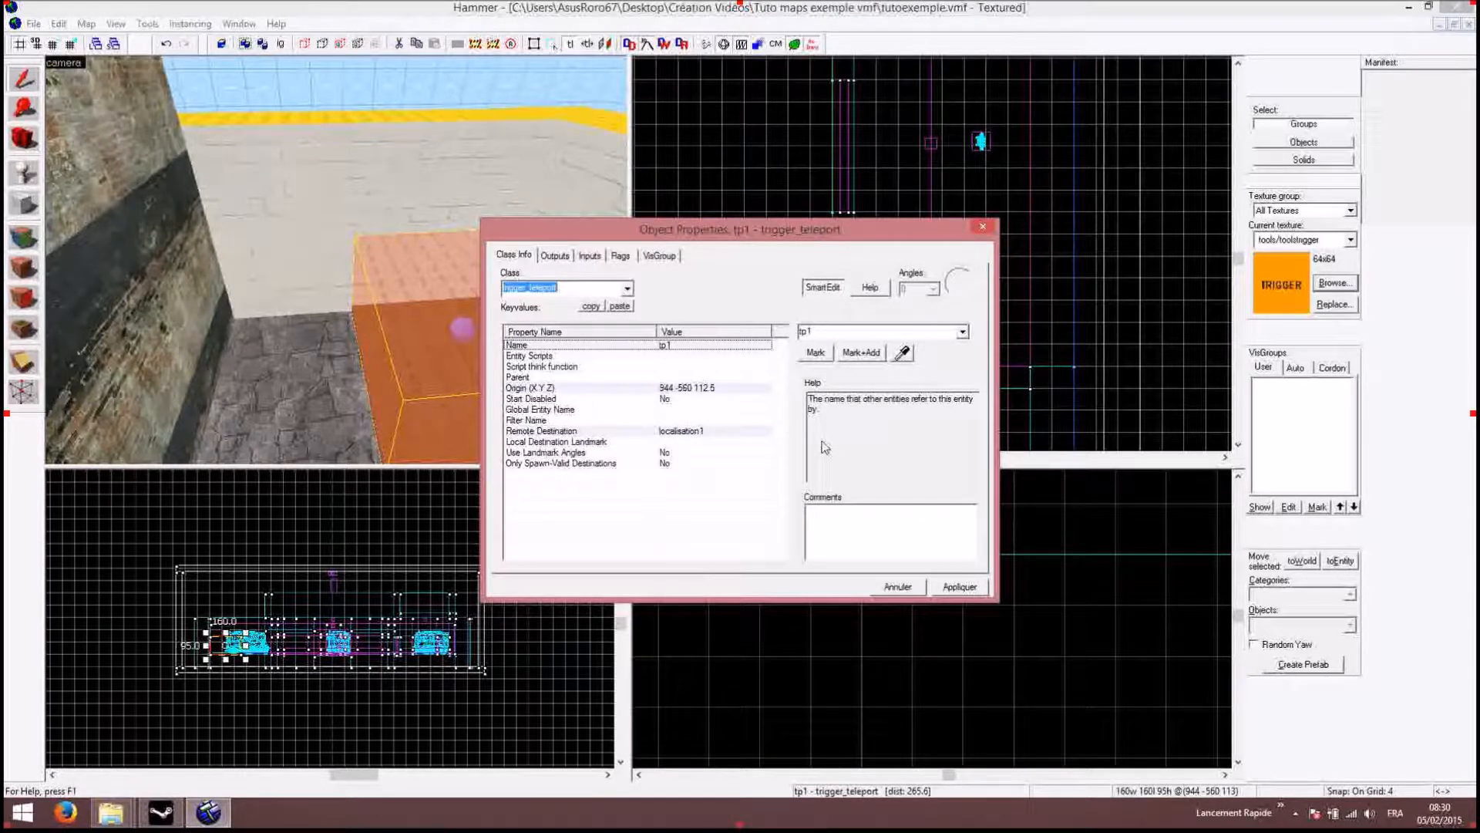
pyautogui.click(1034, 301)
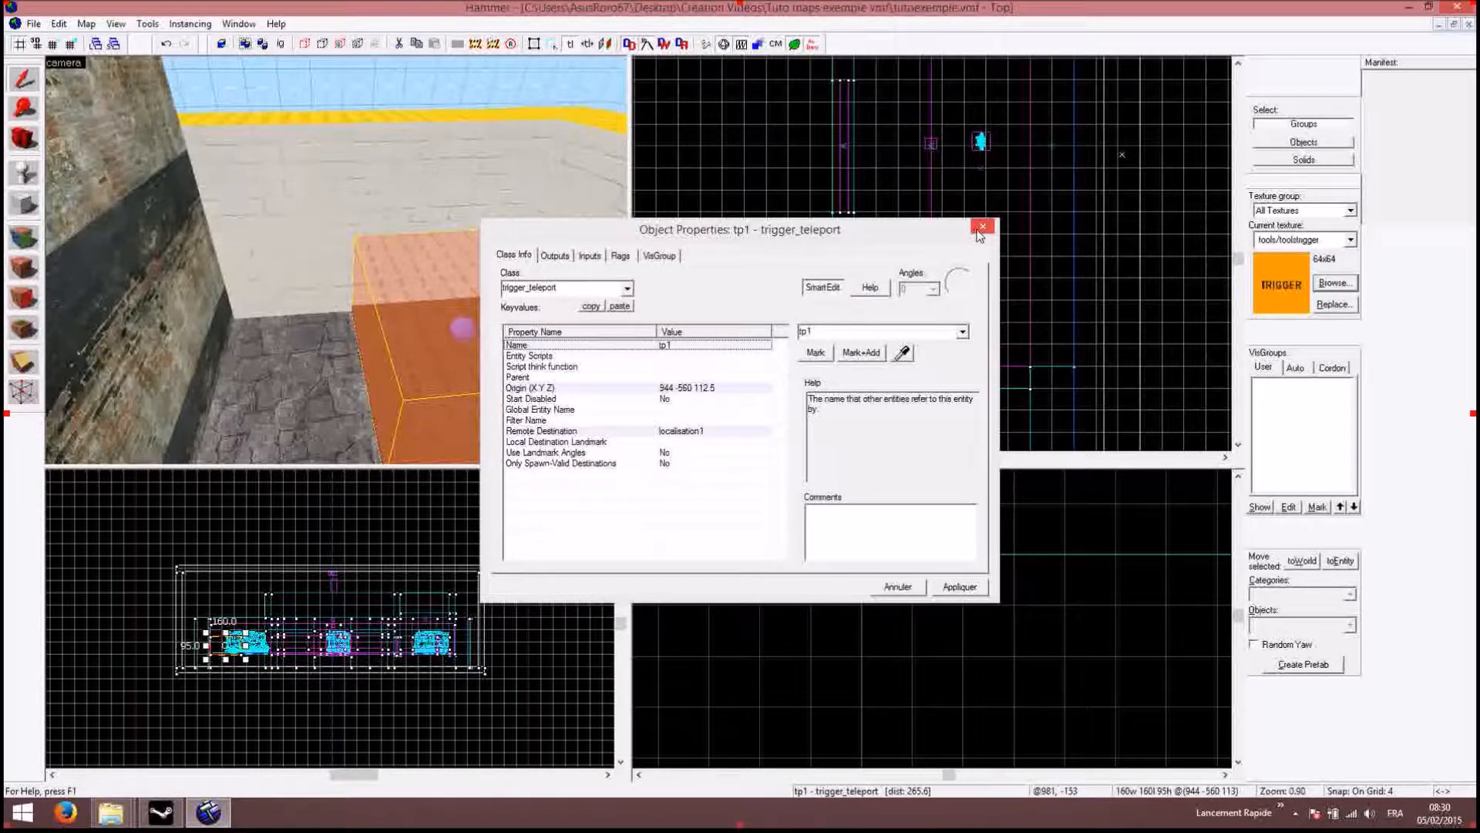
pyautogui.click(981, 227)
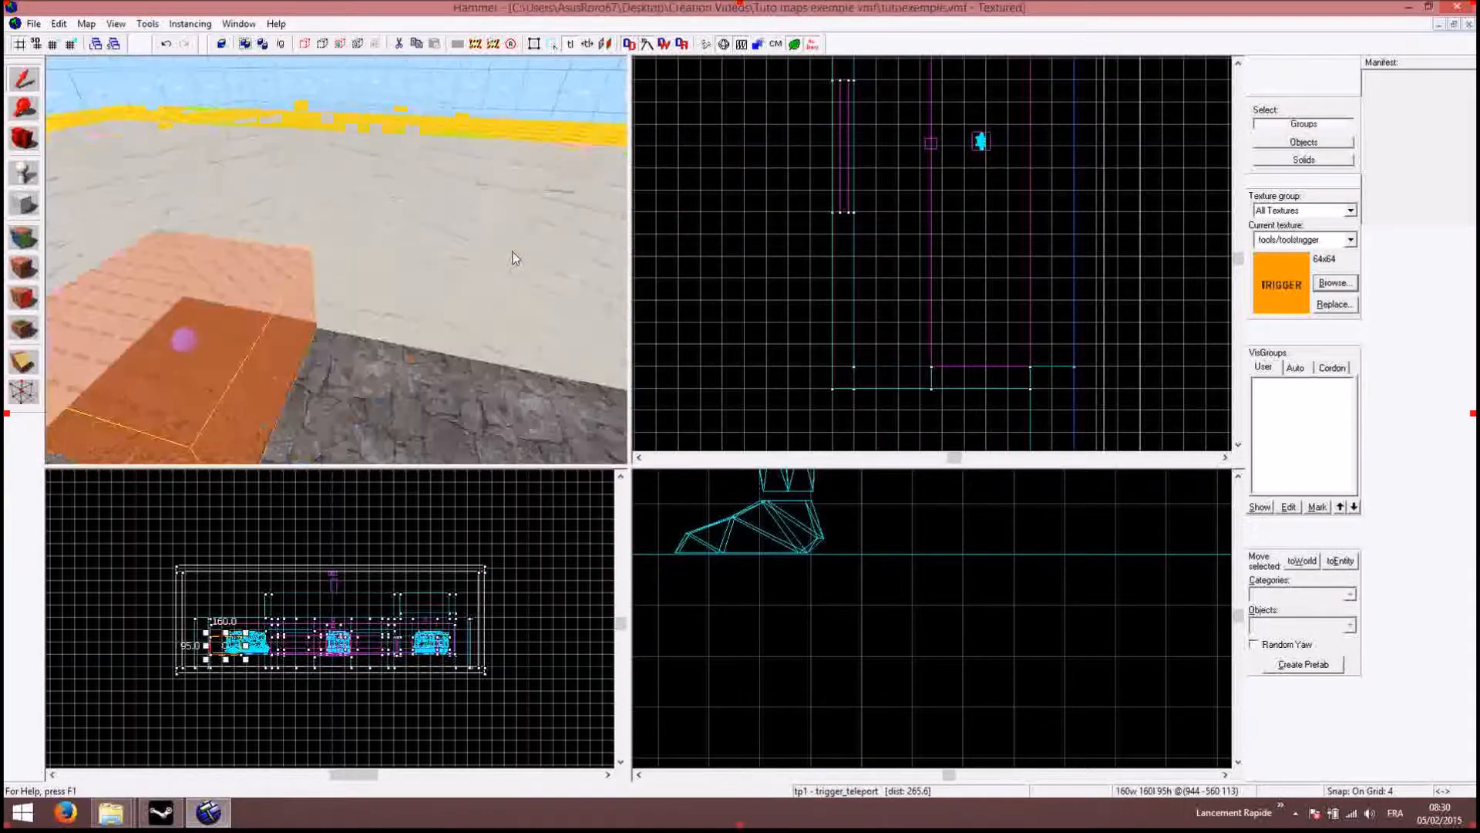
# Step: Examine the open yard, the yellow blocks and the grey-roofed house for a spot for another brush
pyautogui.press('w')
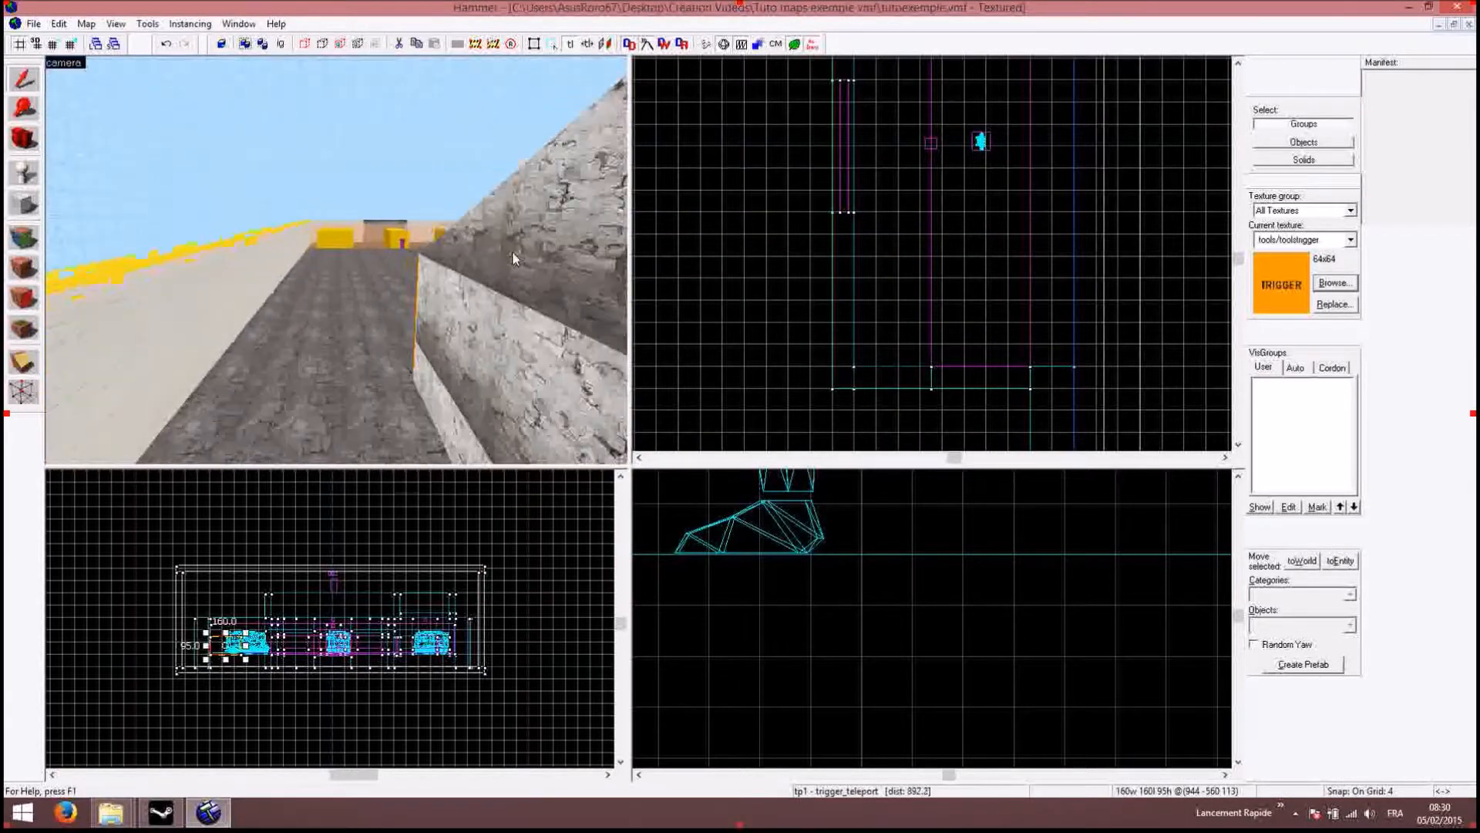
pyautogui.press('w')
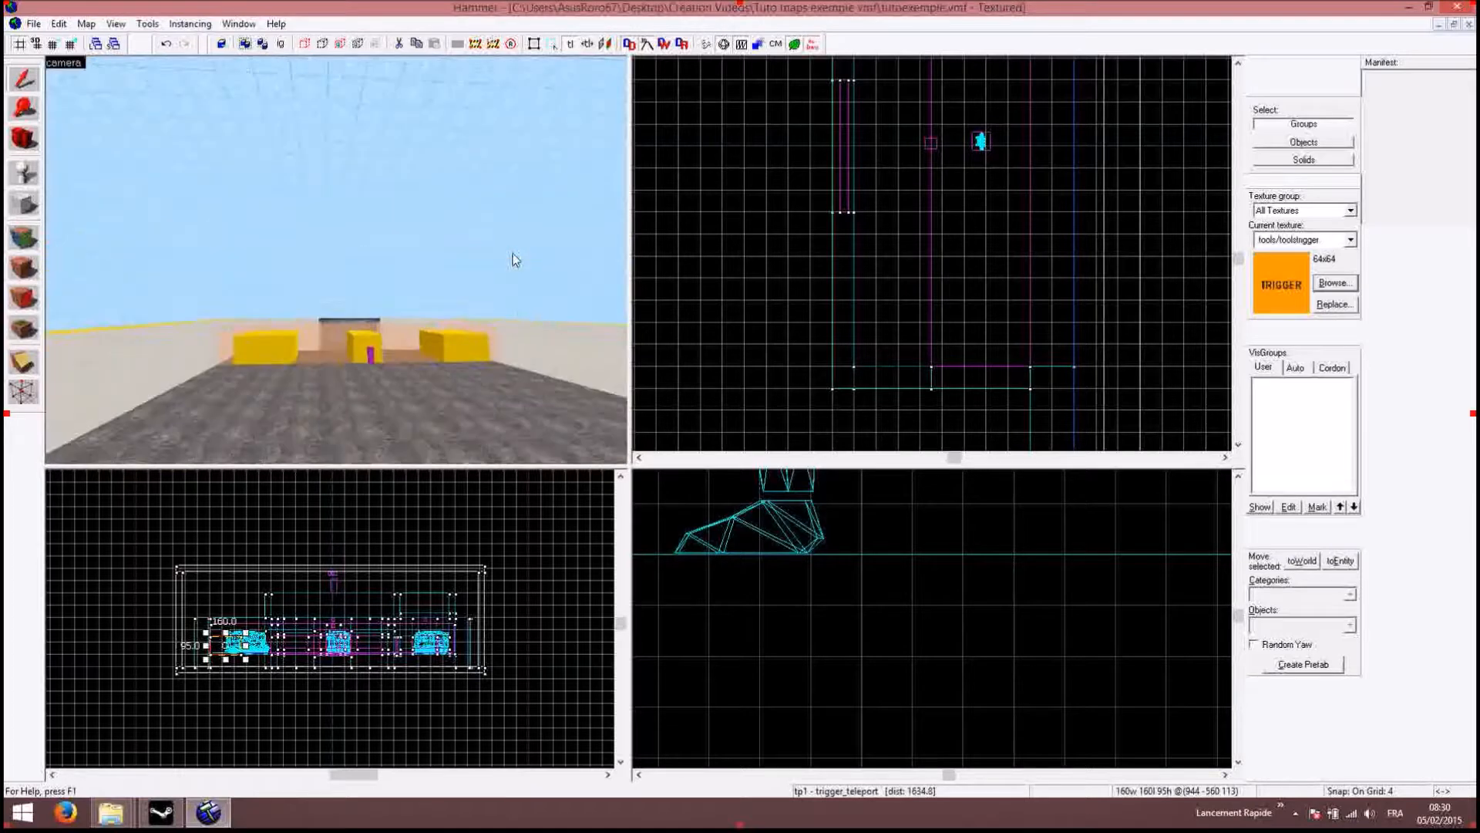
pyautogui.press('Down')
pyautogui.press('w')
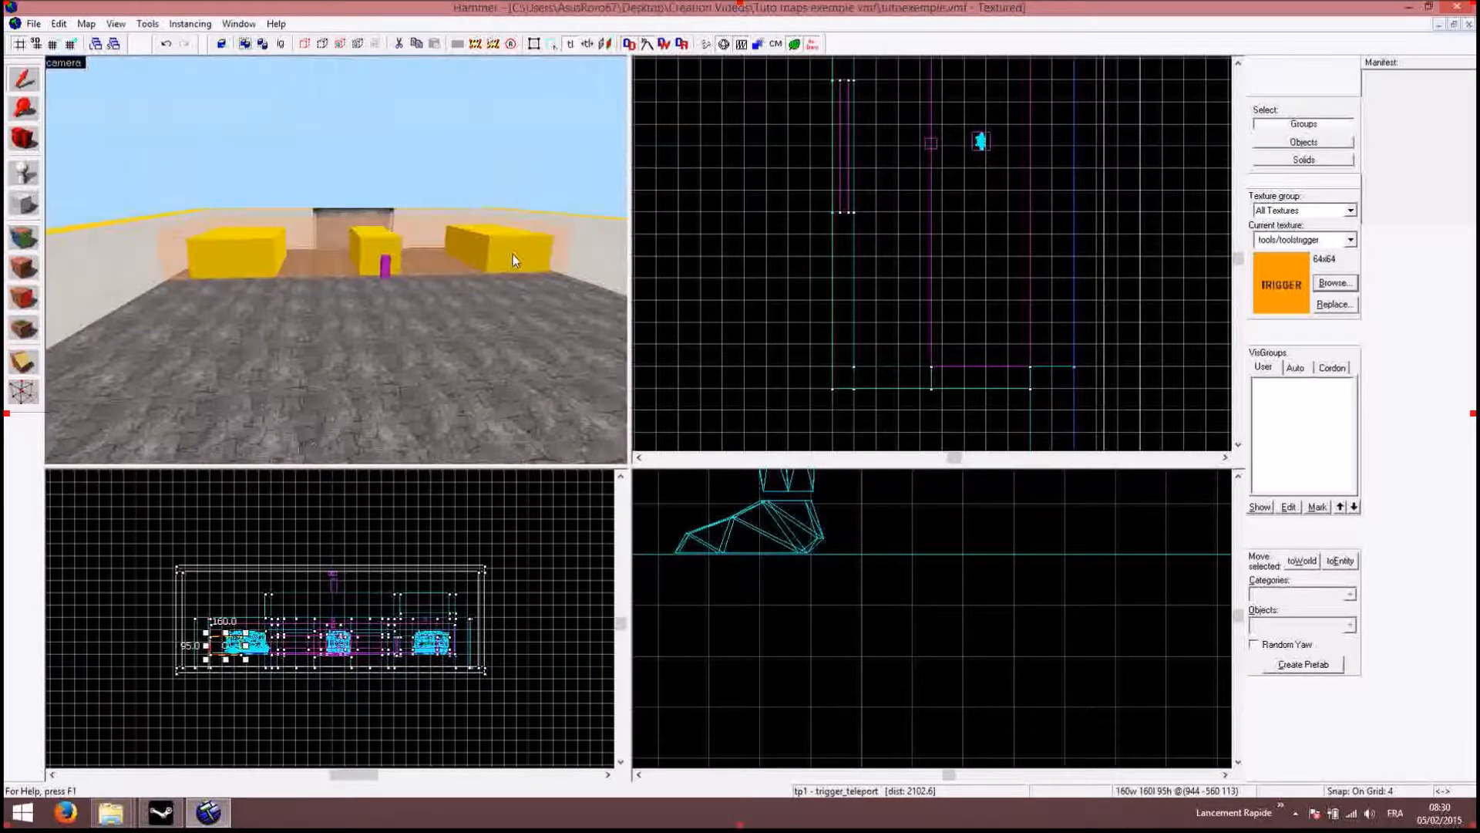
pyautogui.press('Up')
pyautogui.press('w')
pyautogui.press('Right')
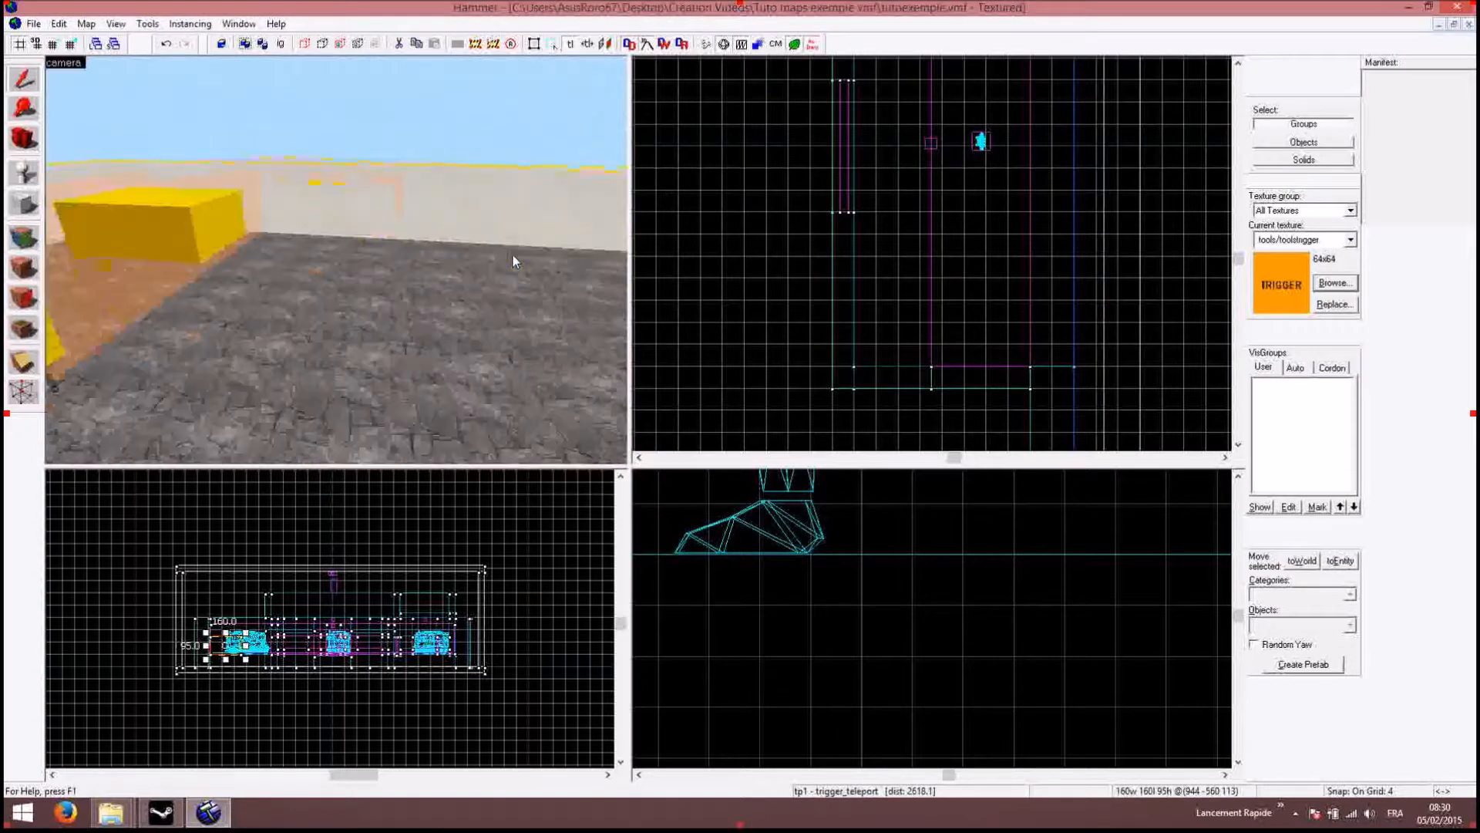
pyautogui.press('Up')
pyautogui.press('w')
pyautogui.press('w')
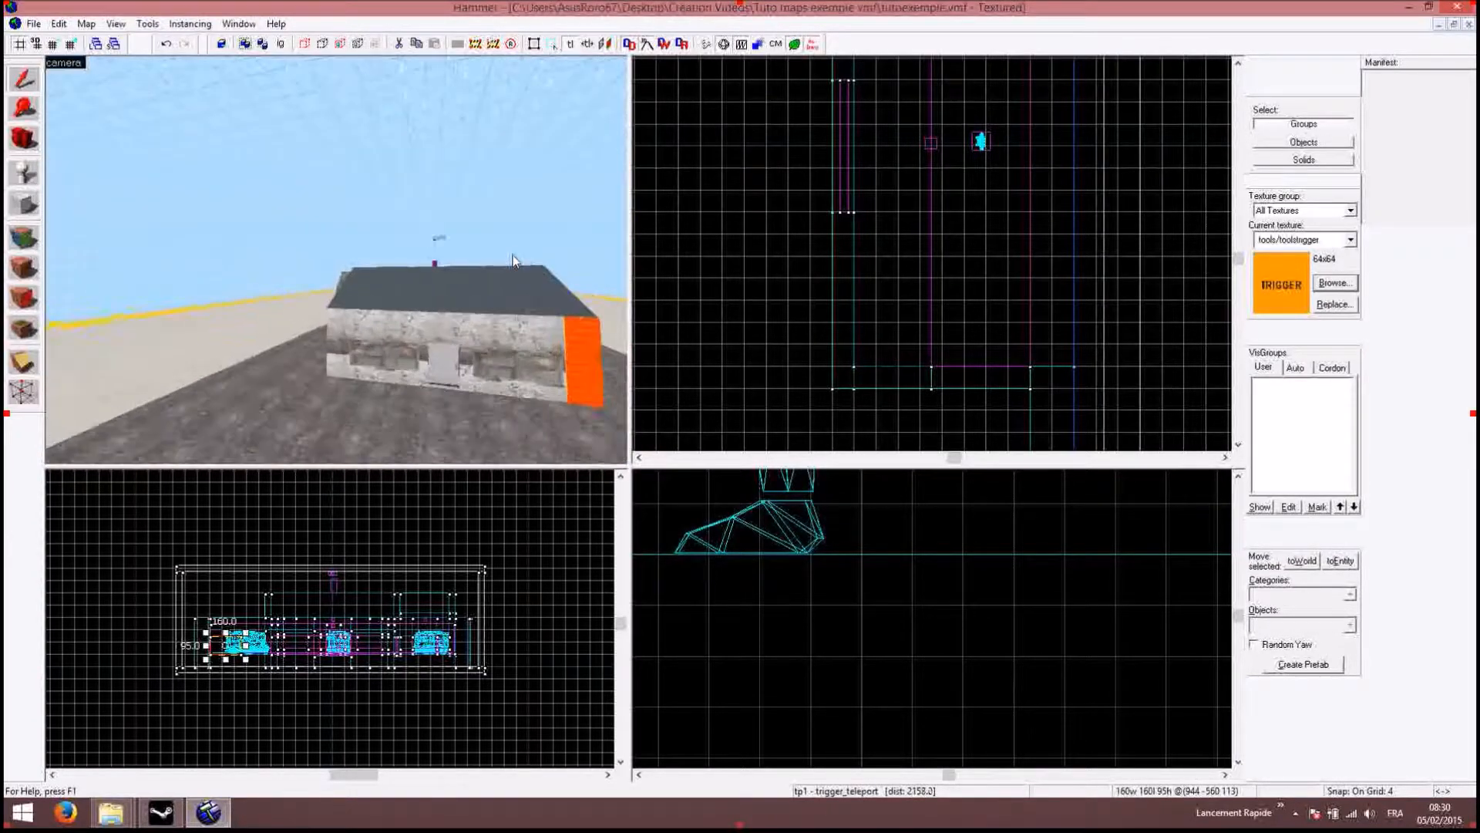
pyautogui.press('Right')
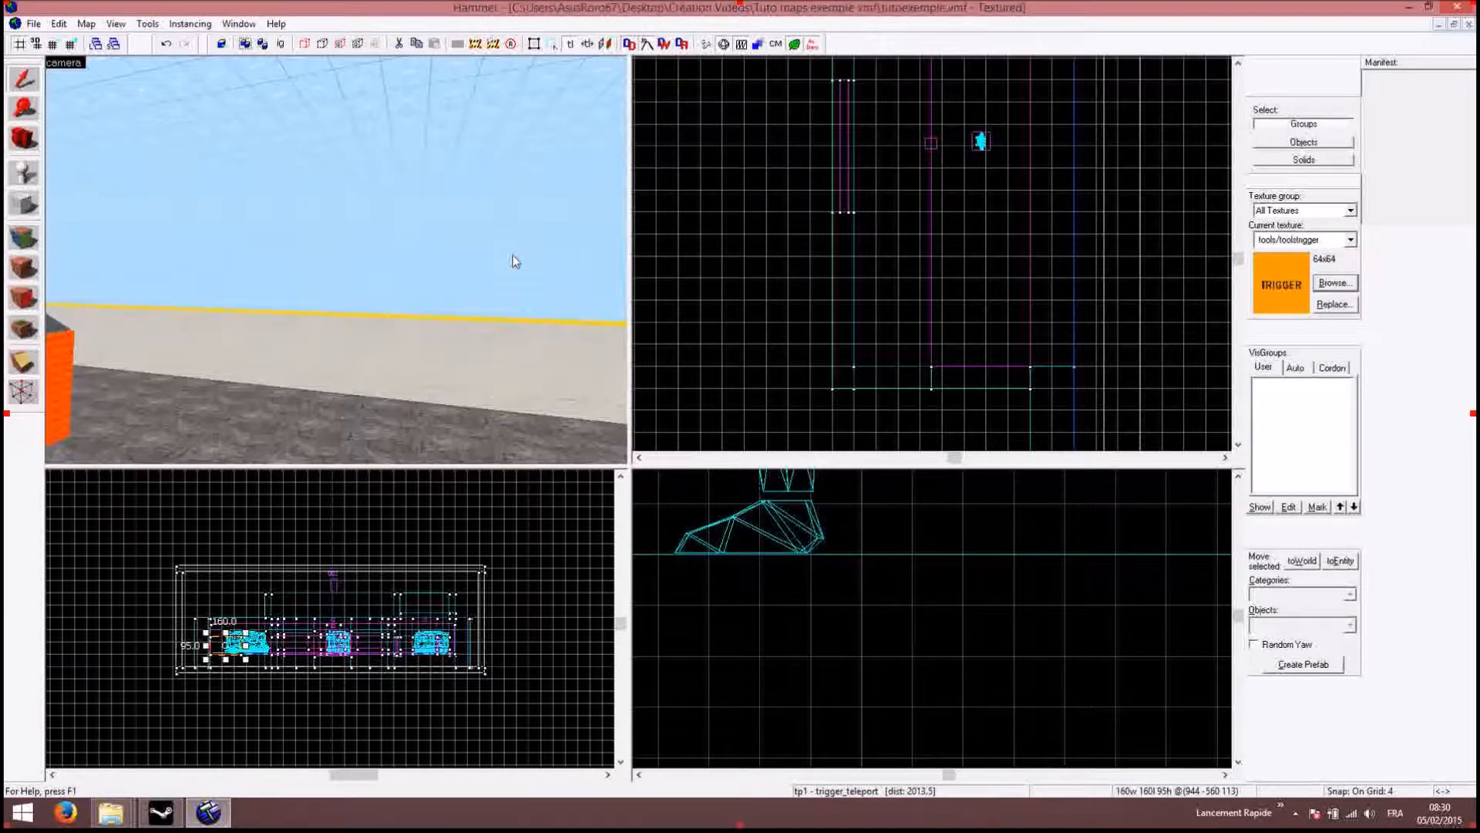
pyautogui.press('Down')
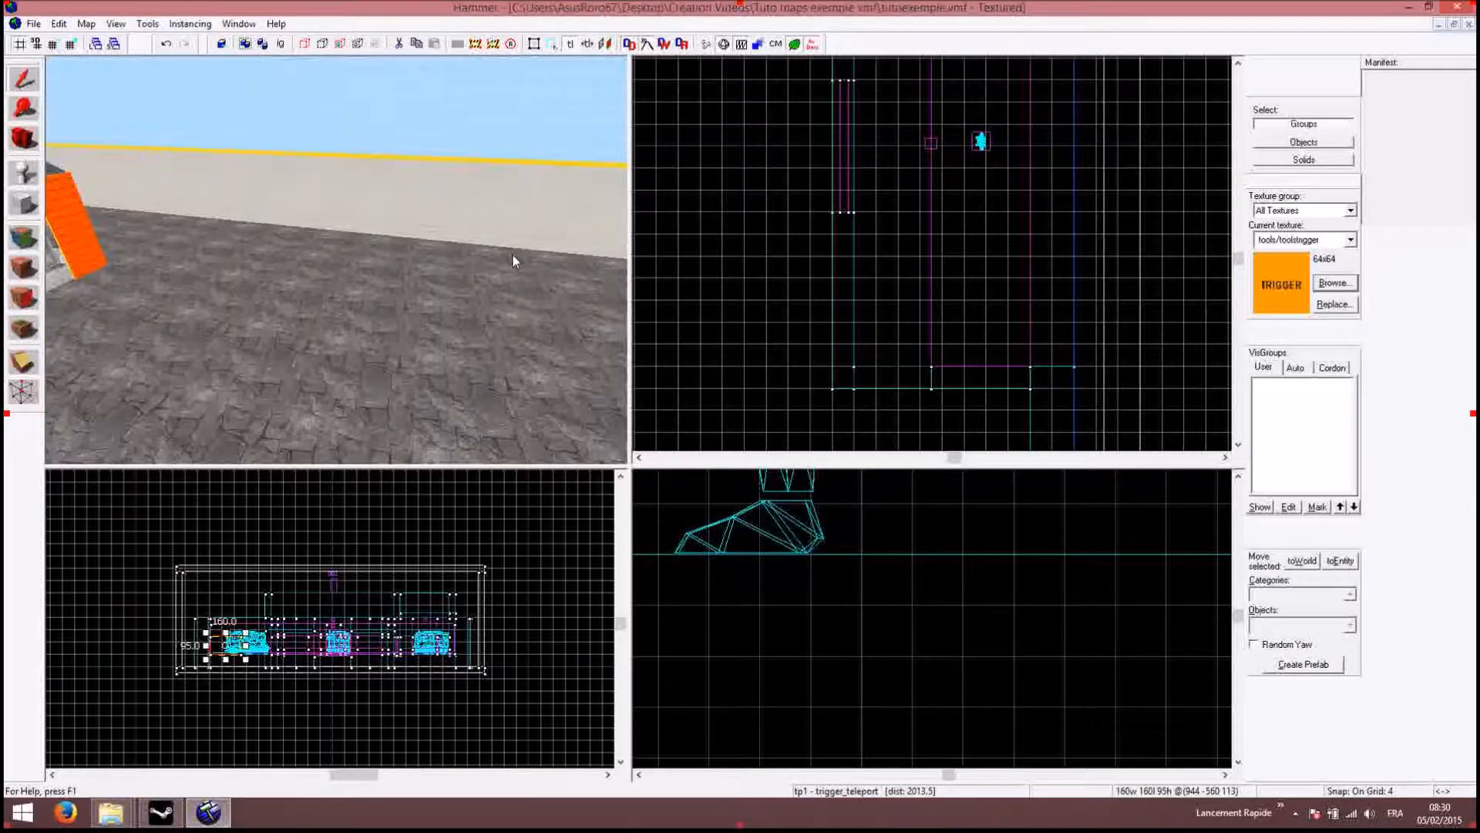
pyautogui.press('Up')
pyautogui.press('Left')
pyautogui.press('w')
pyautogui.press('Left')
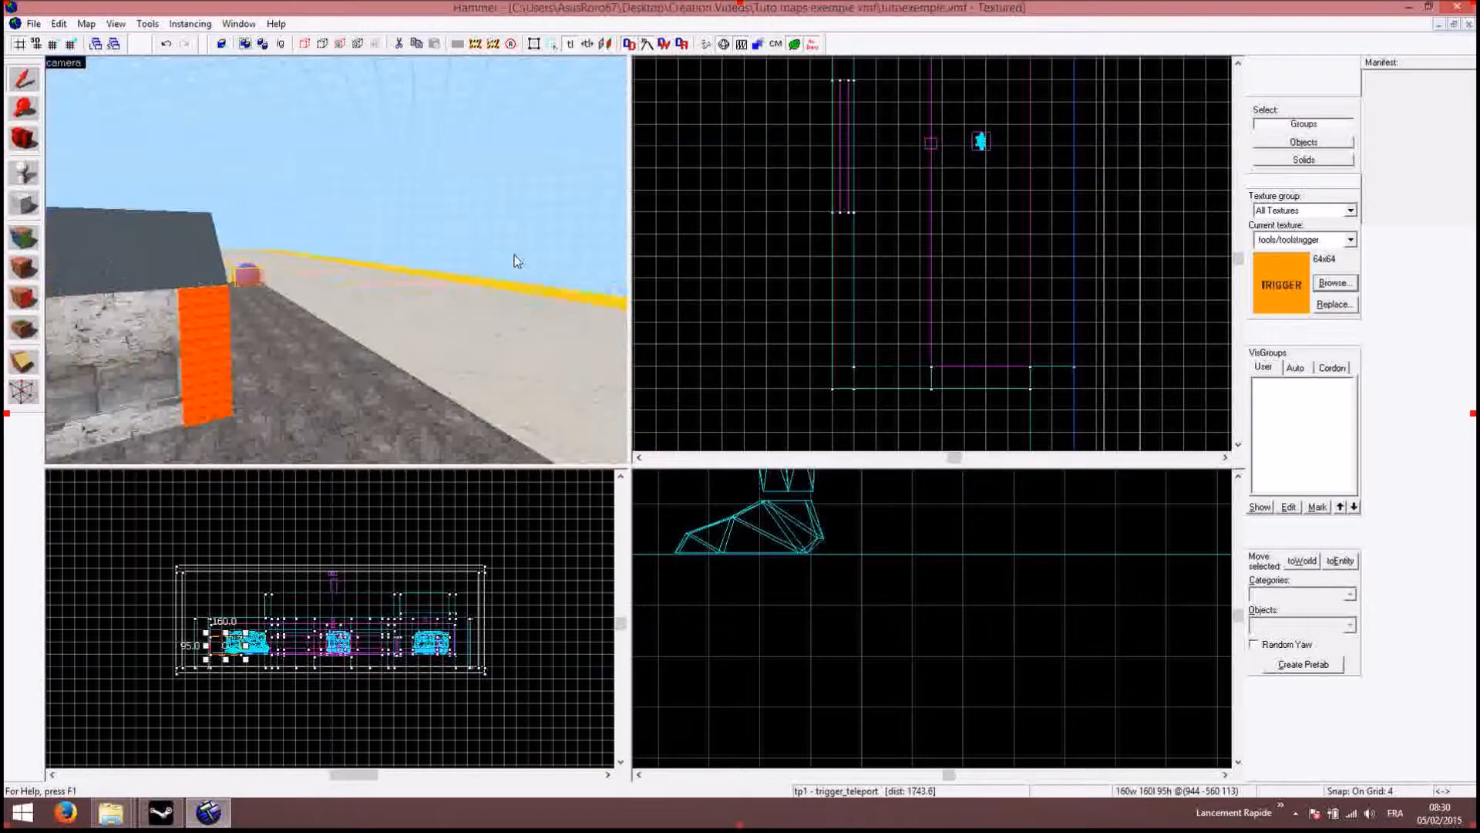
pyautogui.press('w')
pyautogui.press('Right')
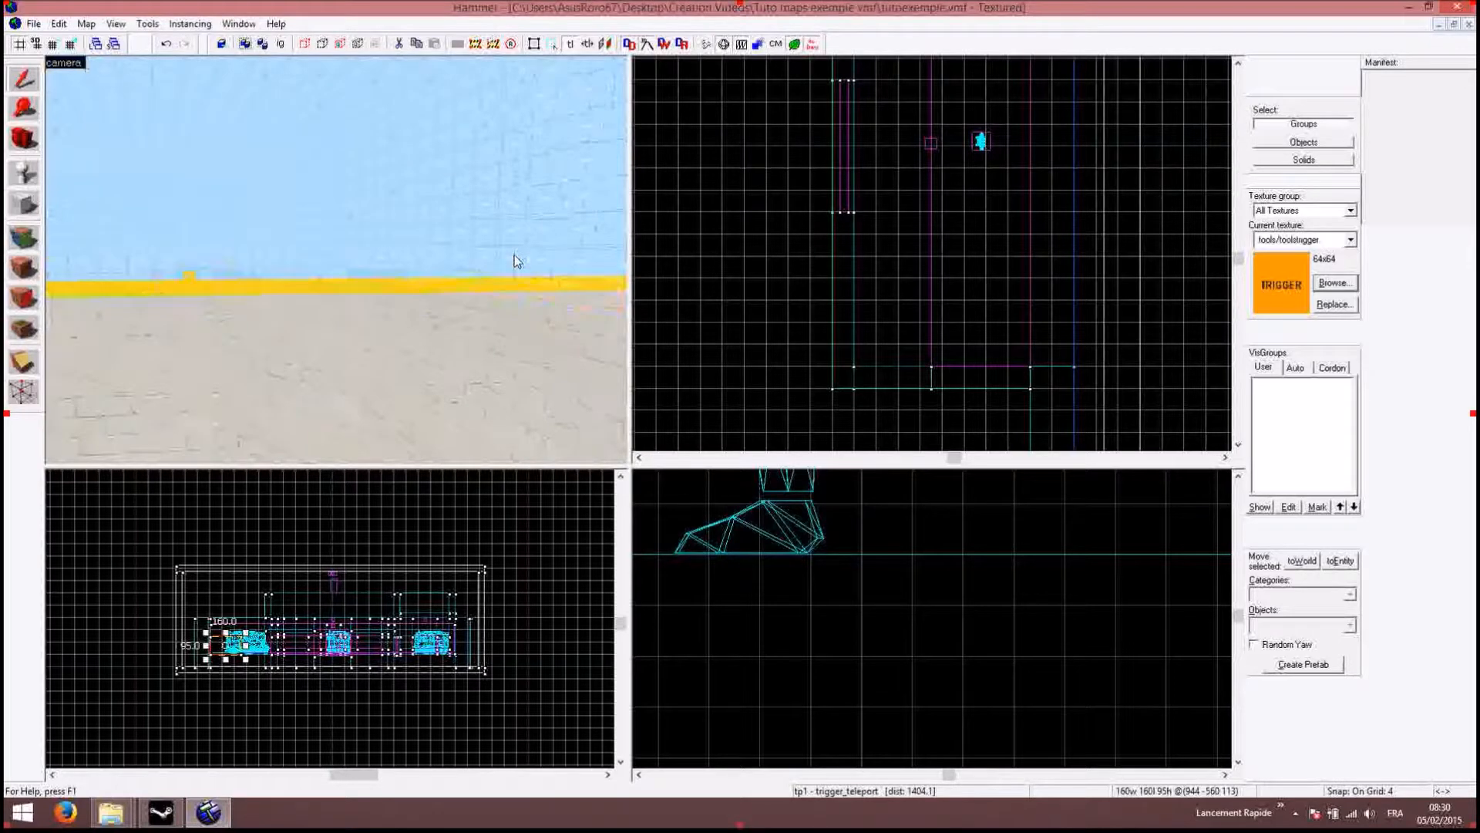
pyautogui.press('s')
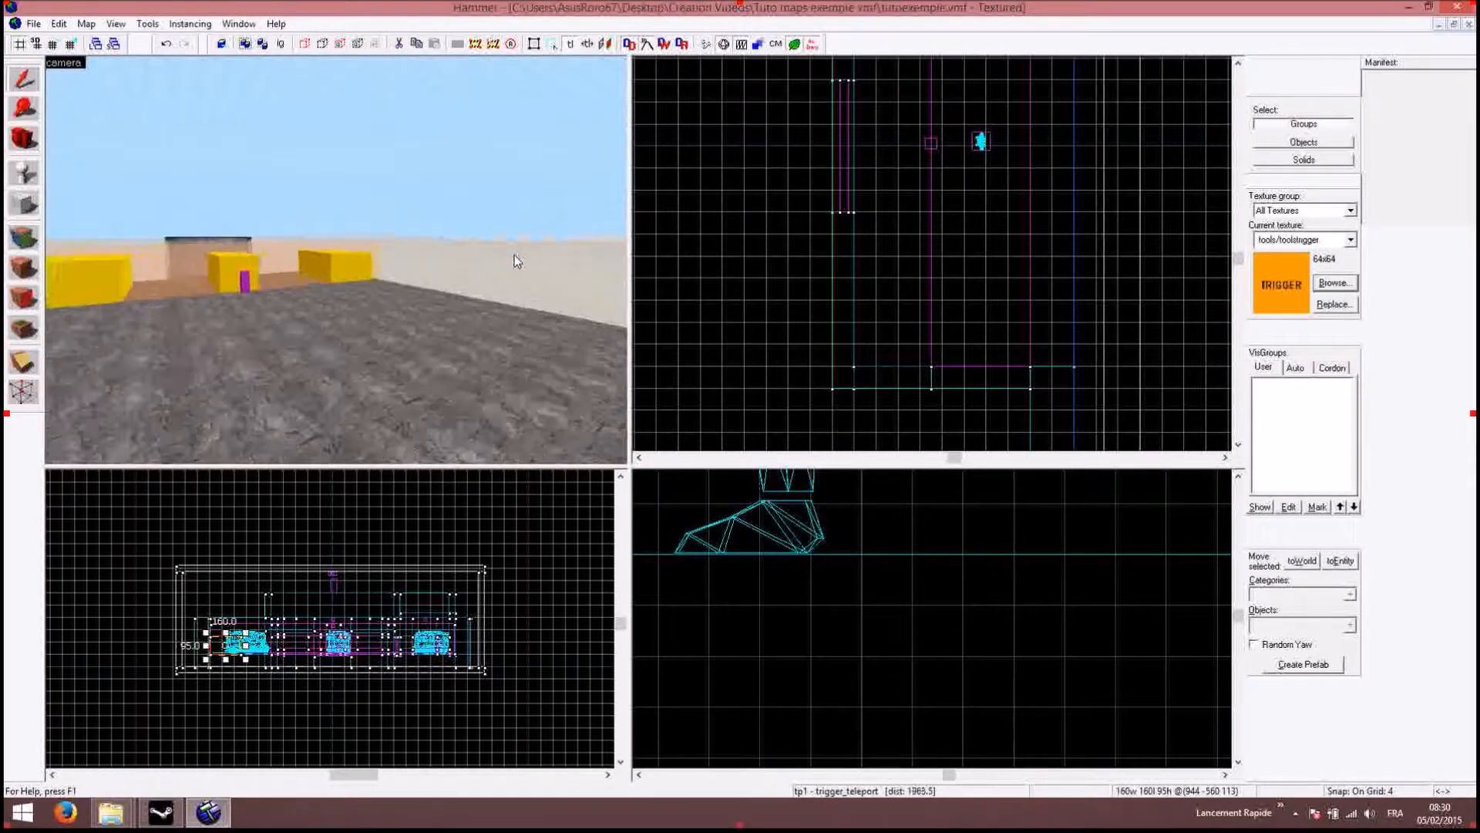
pyautogui.press('Right')
pyautogui.press('w')
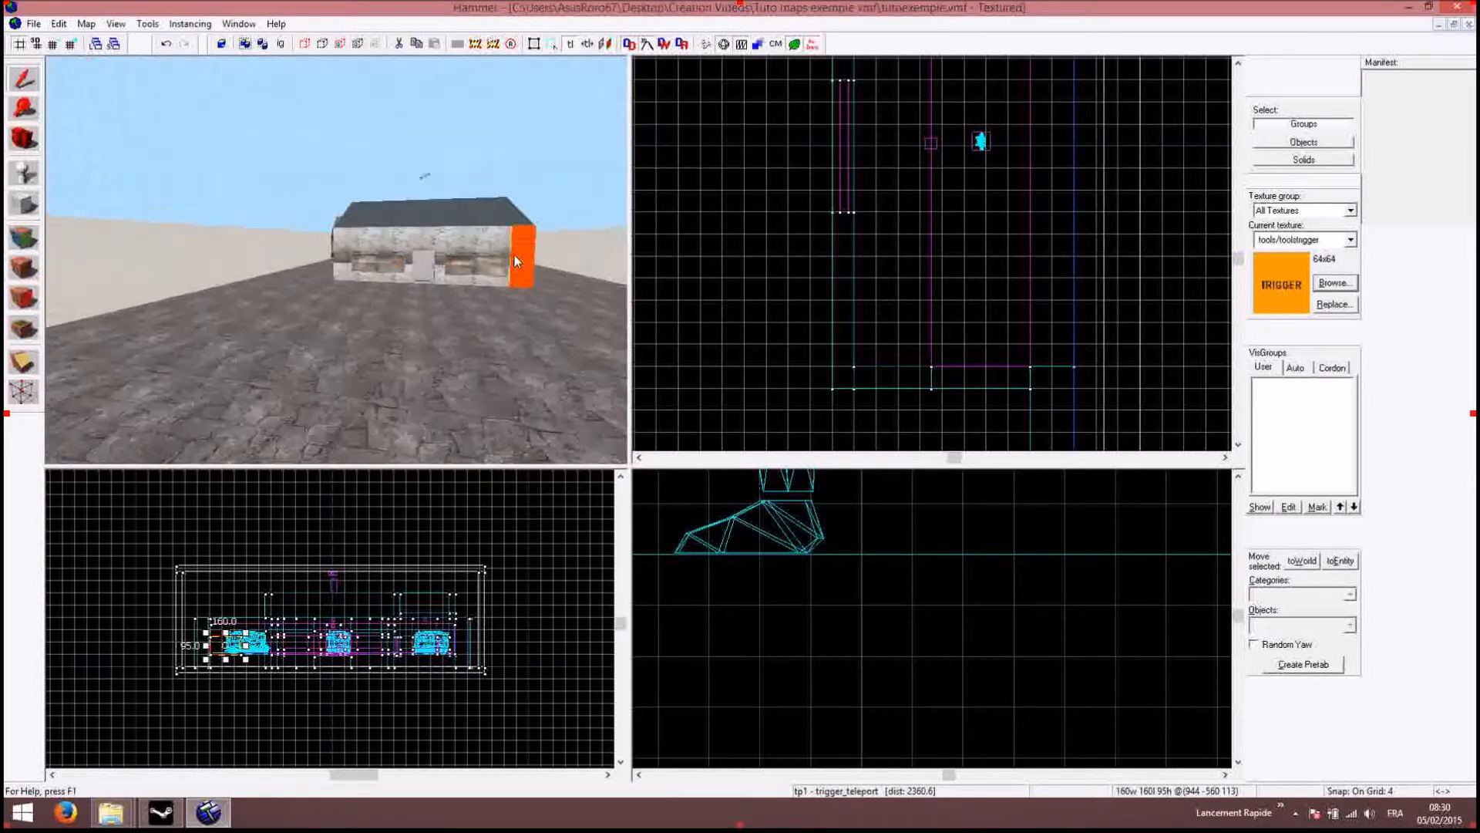
pyautogui.press('w')
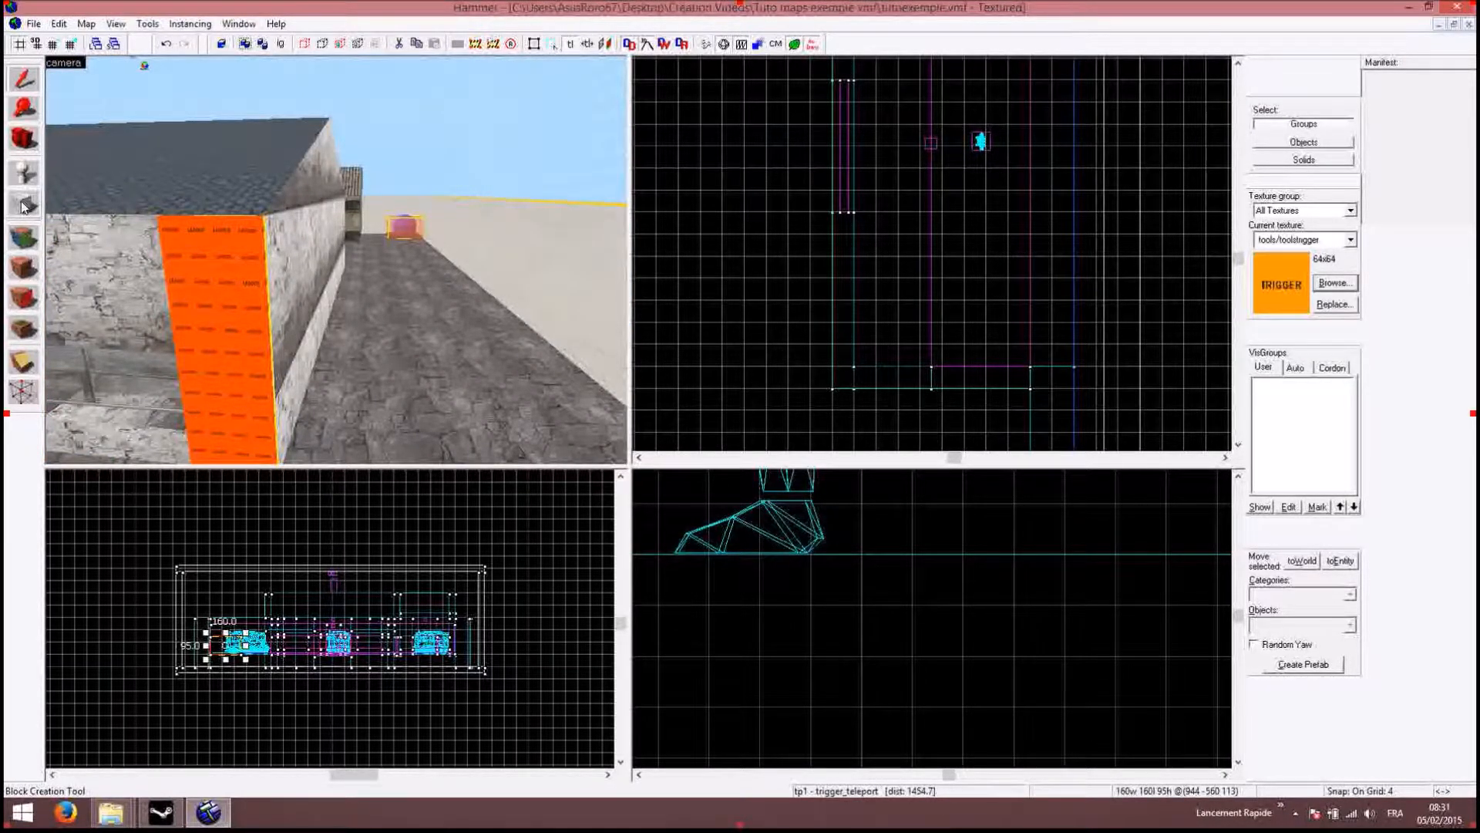
# Step: Outline a new block of 640 by 120 units along the outer side wall of the house in the top view
pyautogui.scroll(-4, 729, 180)
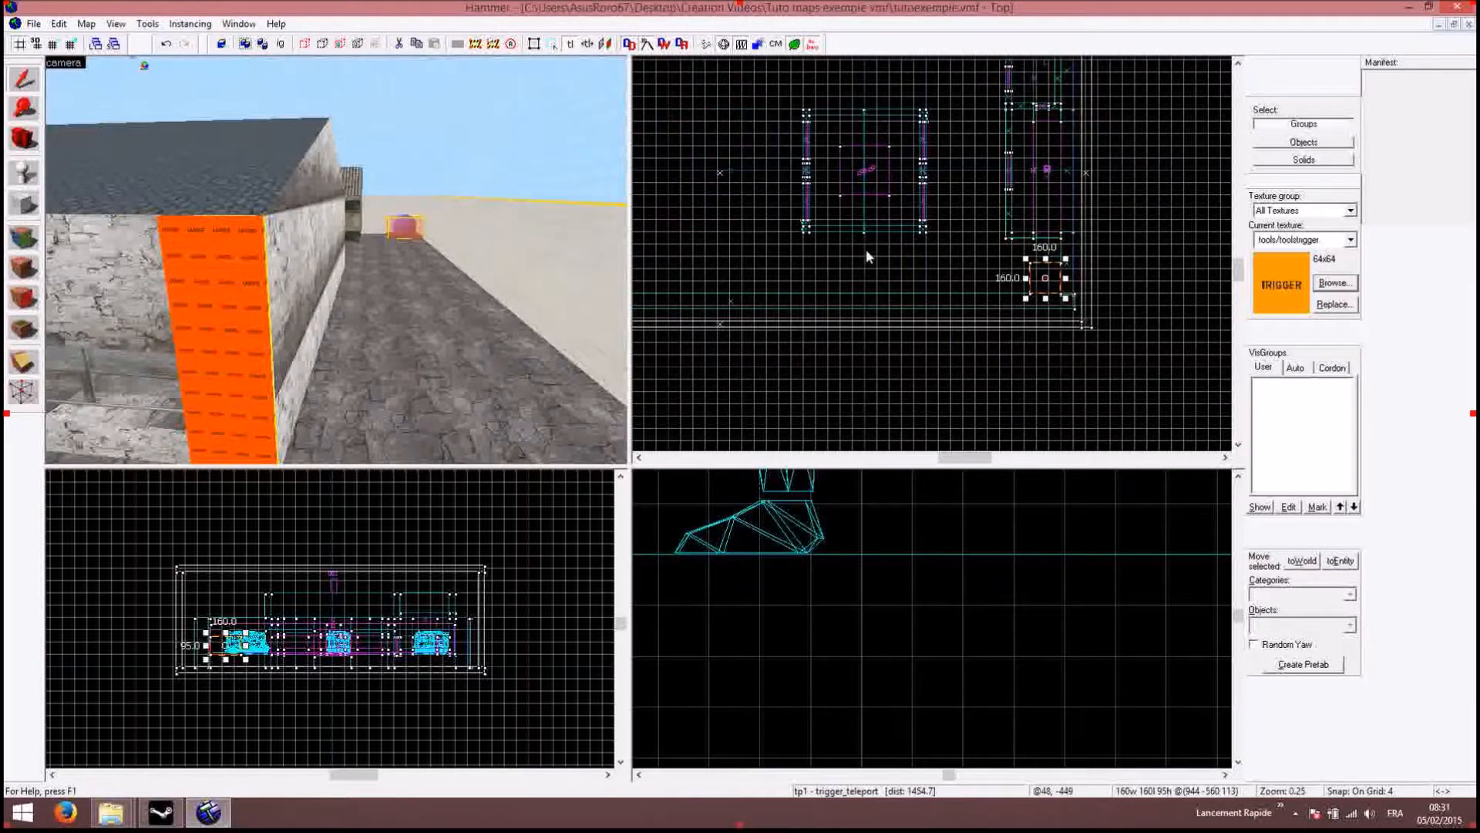
pyautogui.click(24, 204)
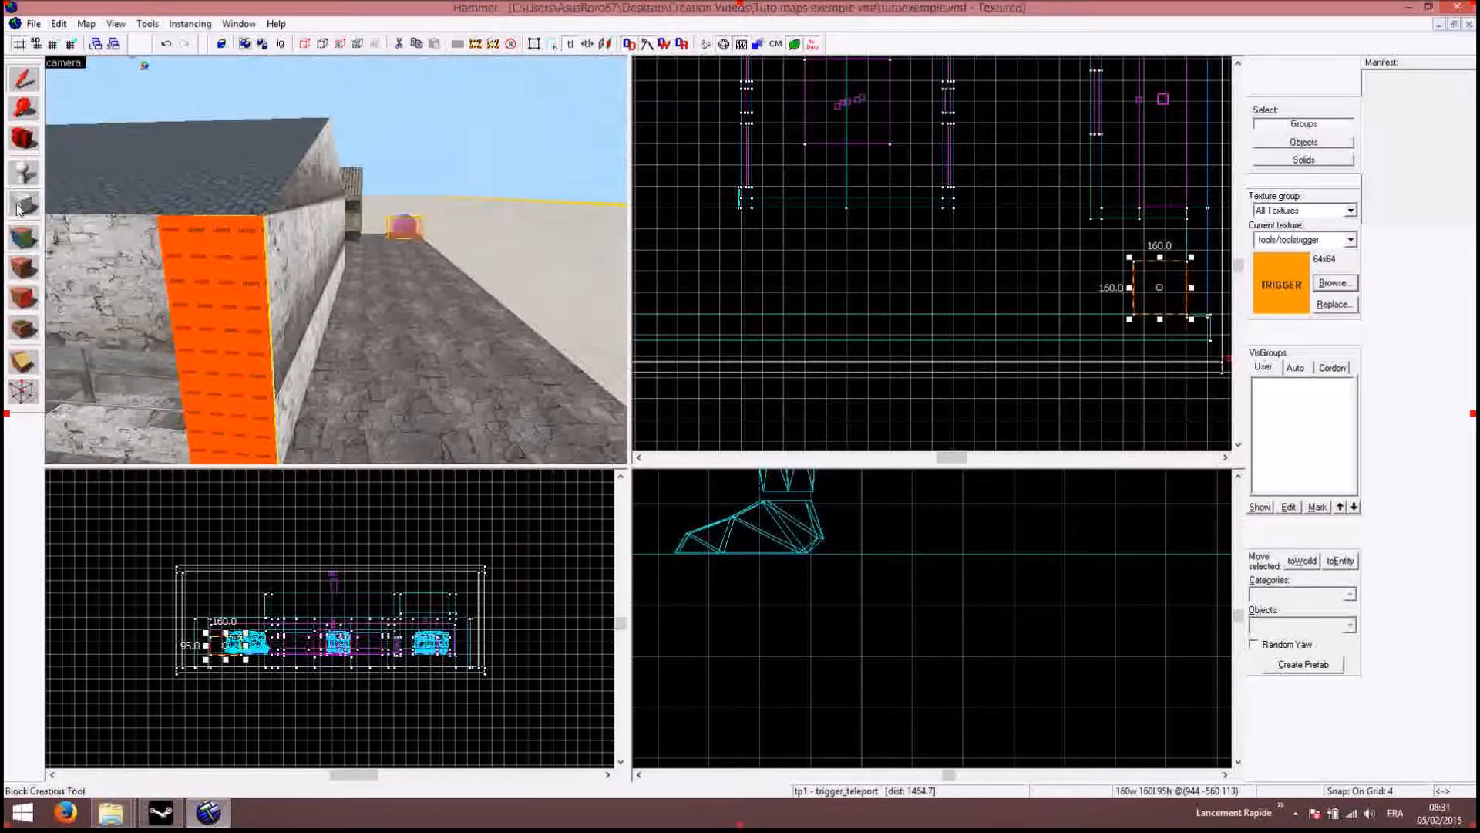
pyautogui.moveTo(740, 210); pyautogui.dragTo(956, 251)
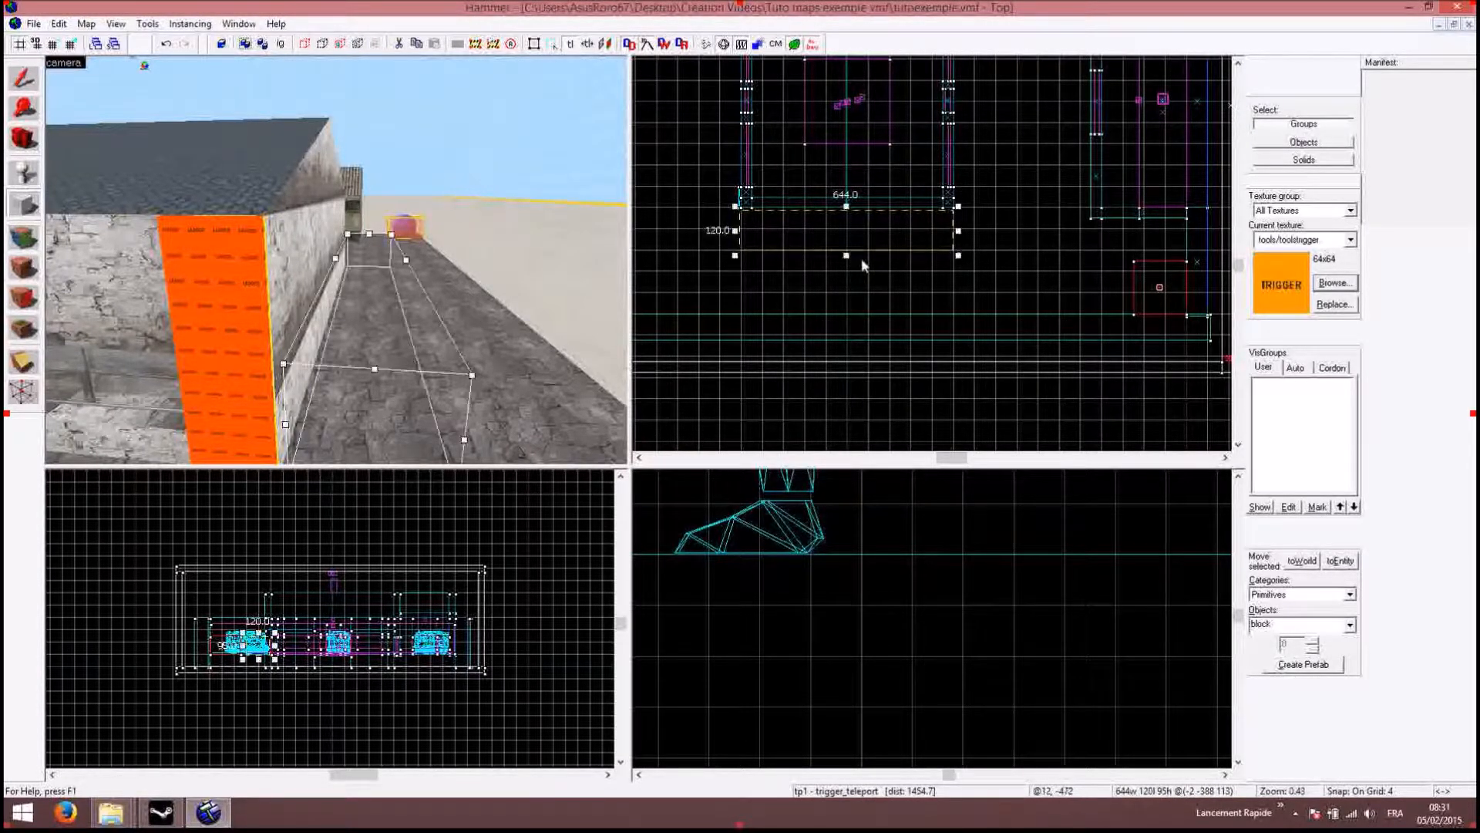
pyautogui.moveTo(736, 229); pyautogui.dragTo(736, 230)
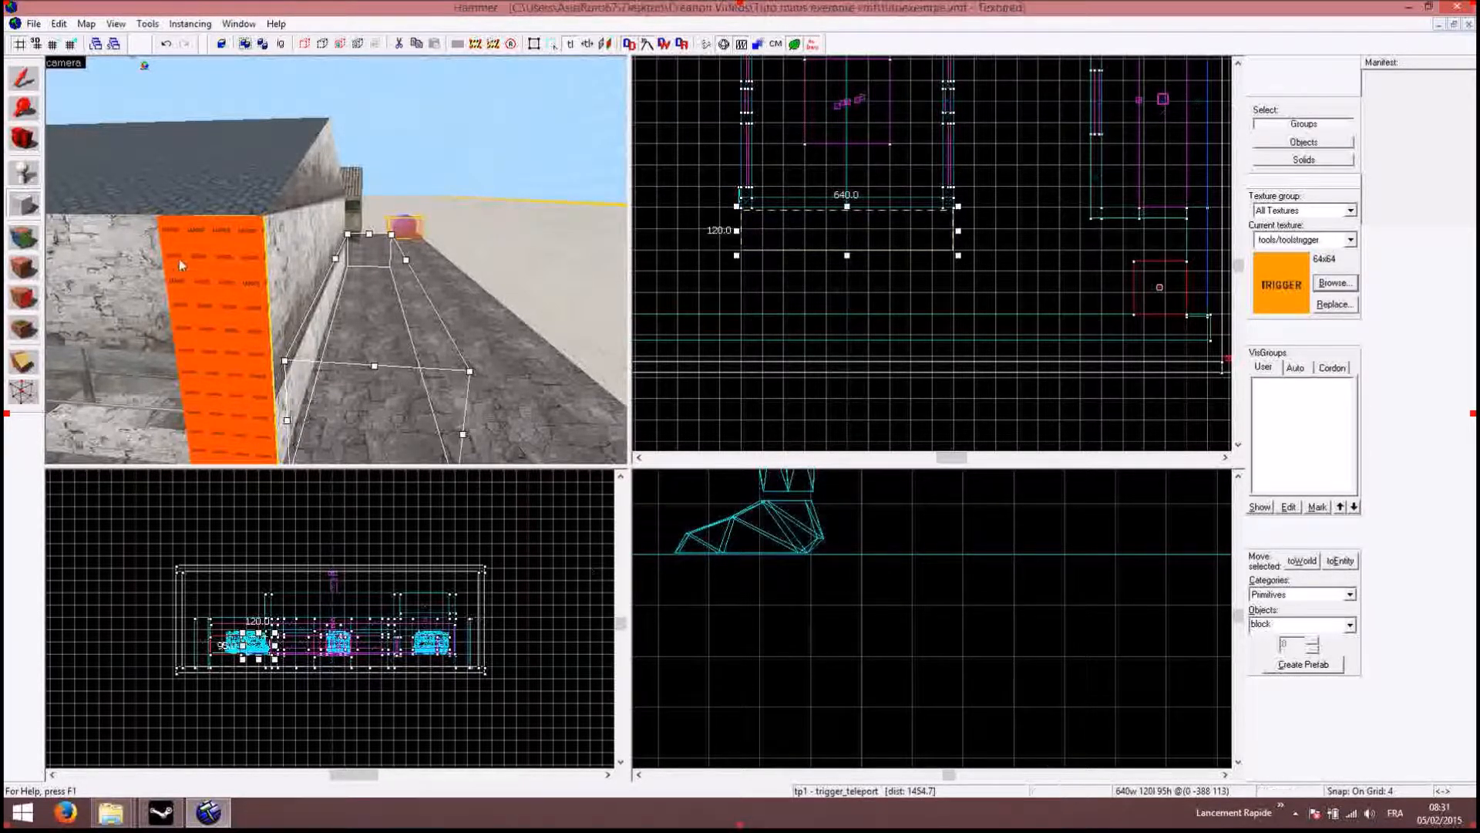
pyautogui.click(23, 78)
pyautogui.click(1134, 291)
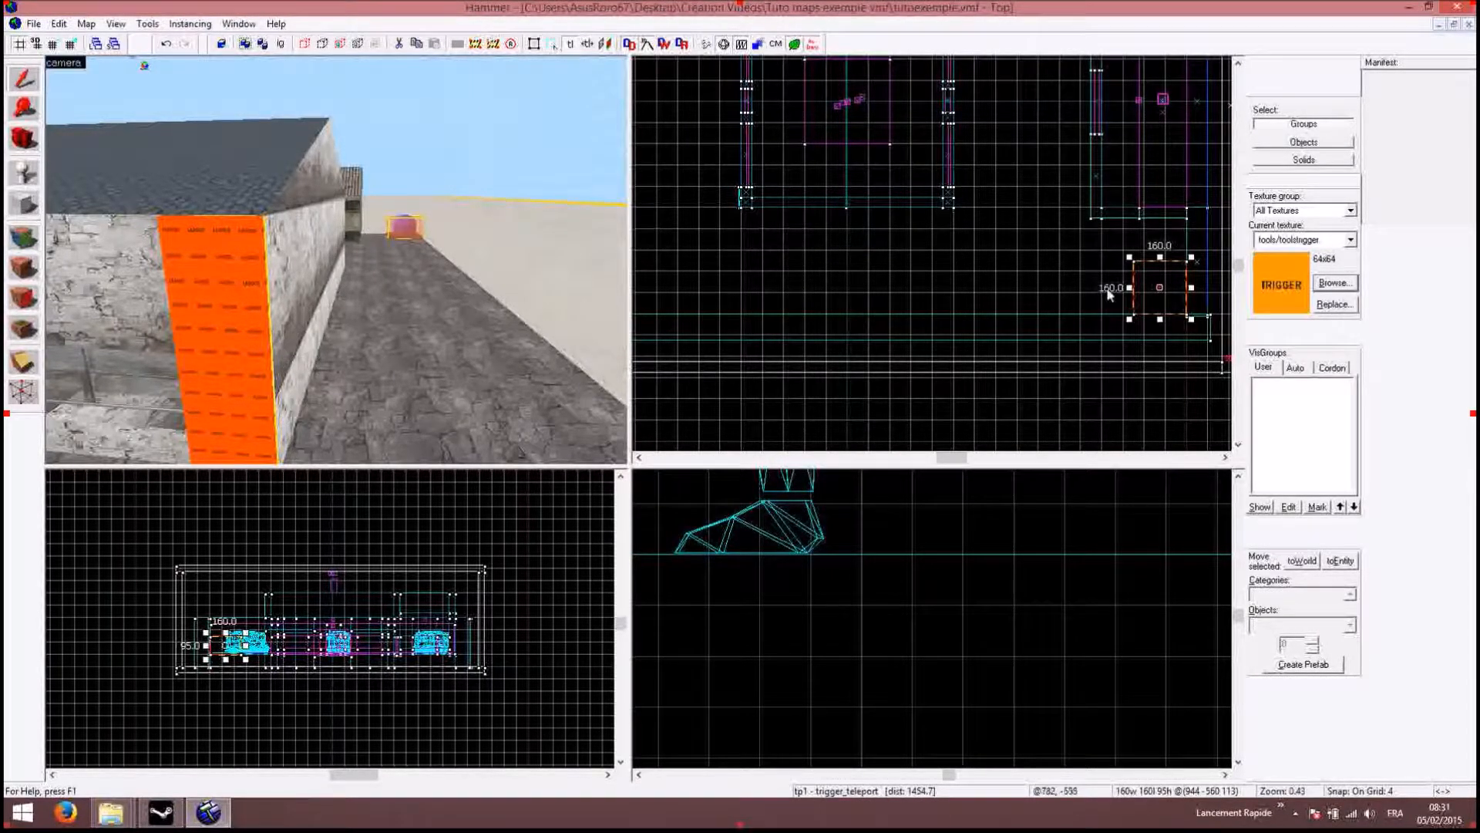
pyautogui.click(30, 206)
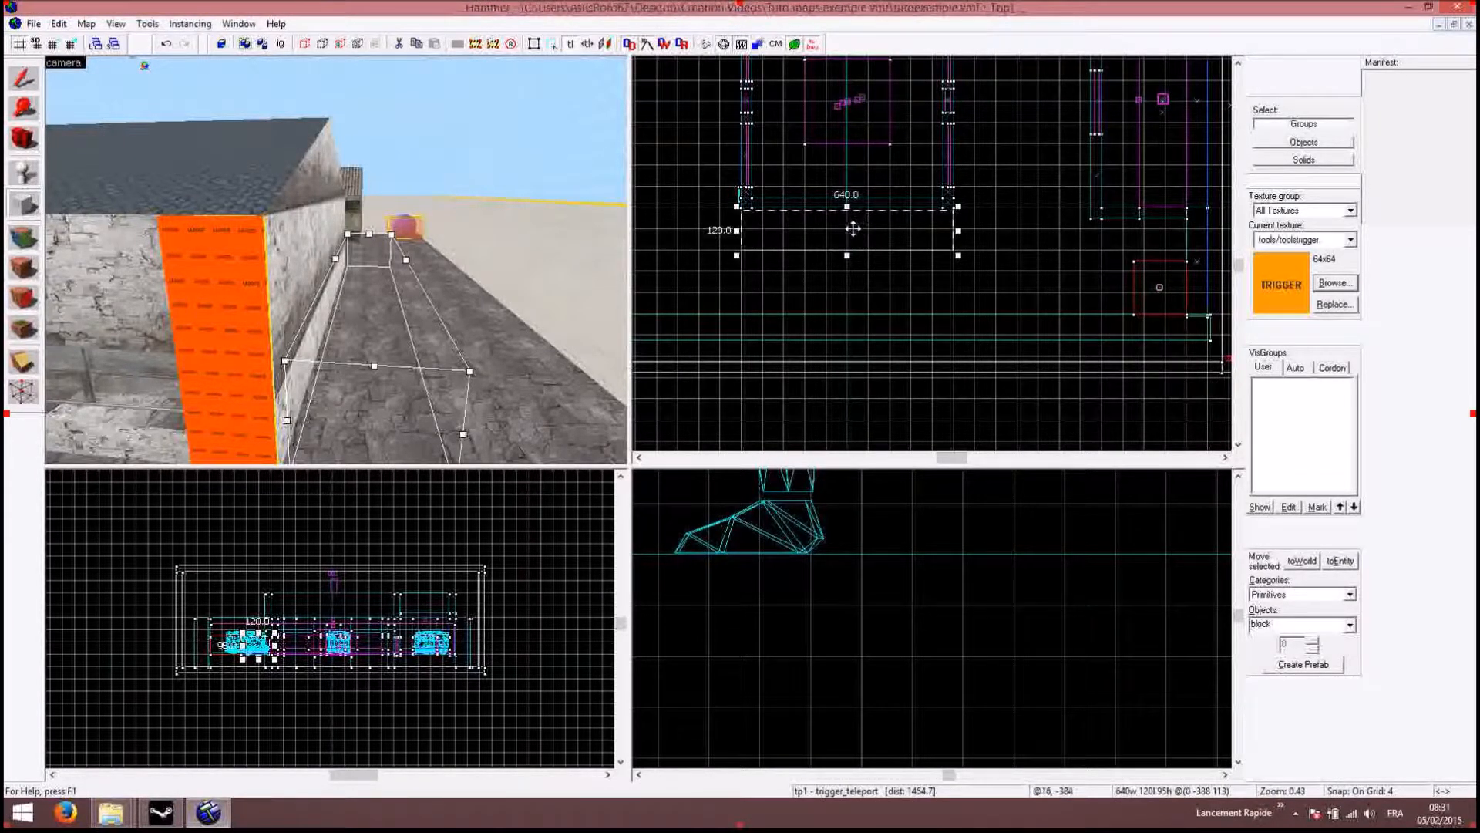
# Step: Lower the new block outline beside the house to a height of 3 units at ground level in the side view
pyautogui.scroll(-2, 915, 330)
pyautogui.scroll(5, 873, 497)
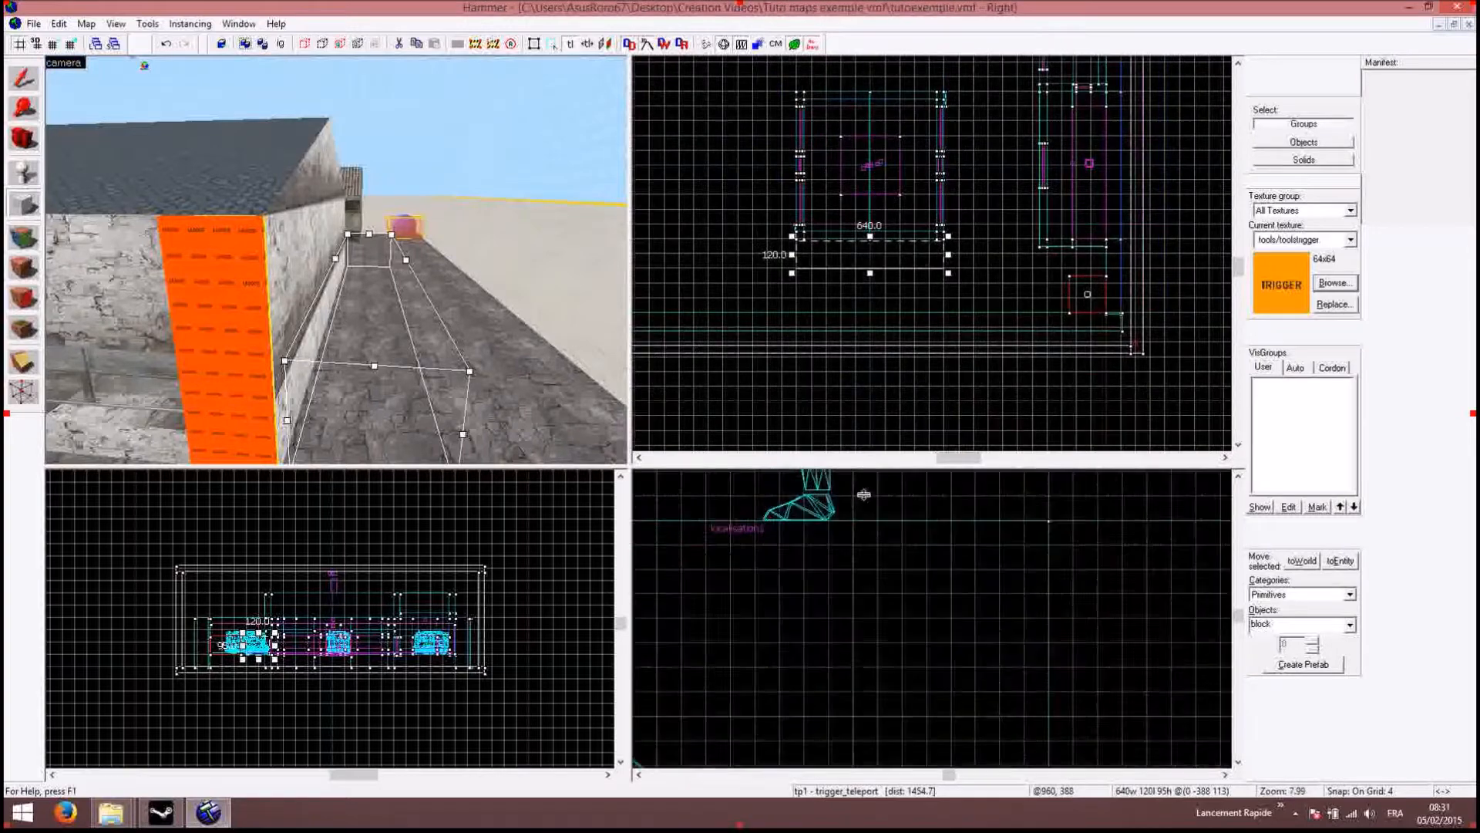
pyautogui.scroll(-8, 873, 498)
pyautogui.scroll(2, 747, 624)
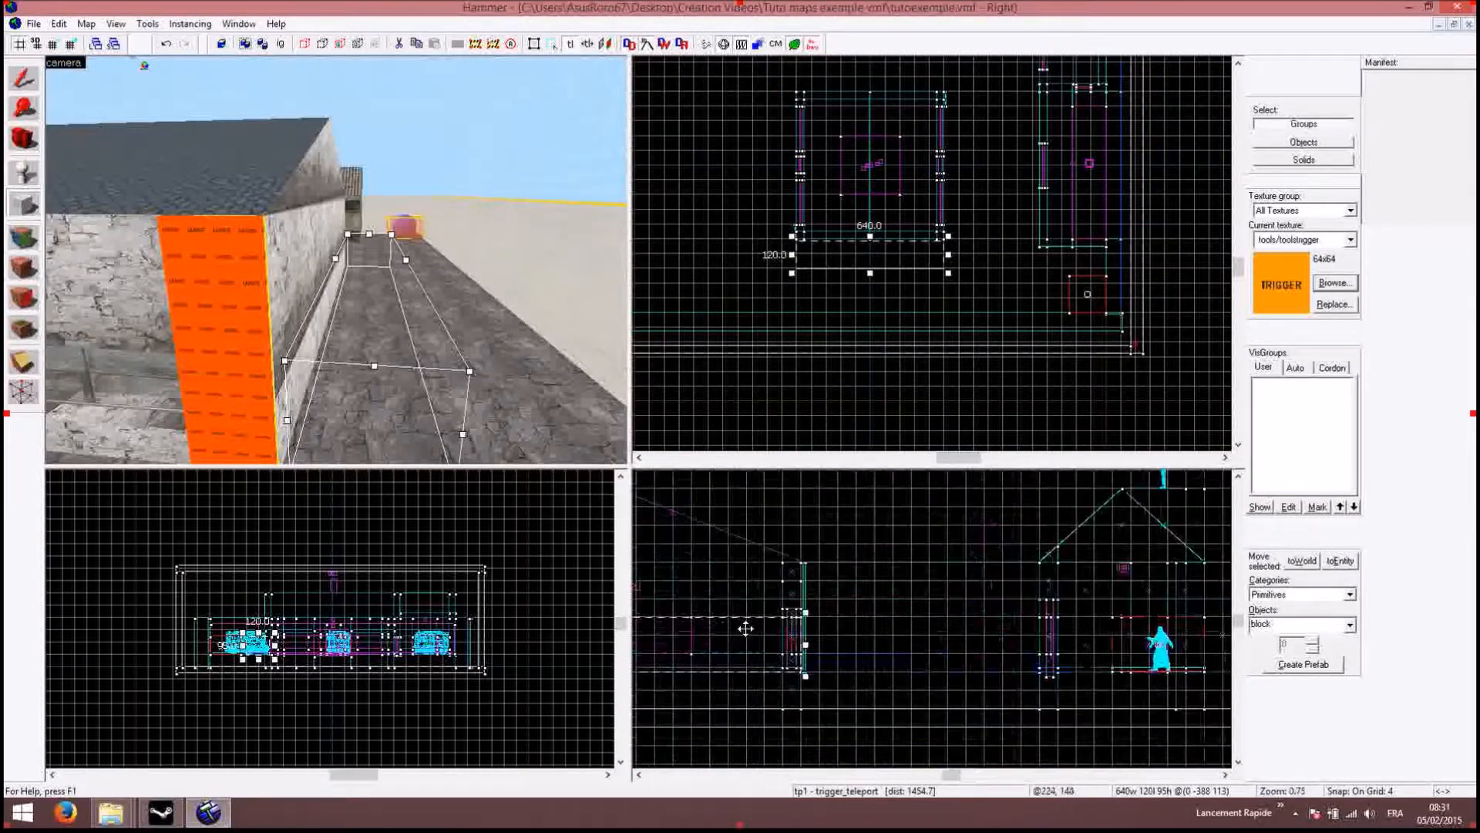
pyautogui.scroll(-4, 655, 659)
pyautogui.click(639, 774)
pyautogui.click(639, 774)
pyautogui.scroll(2, 947, 660)
pyautogui.scroll(7, 947, 660)
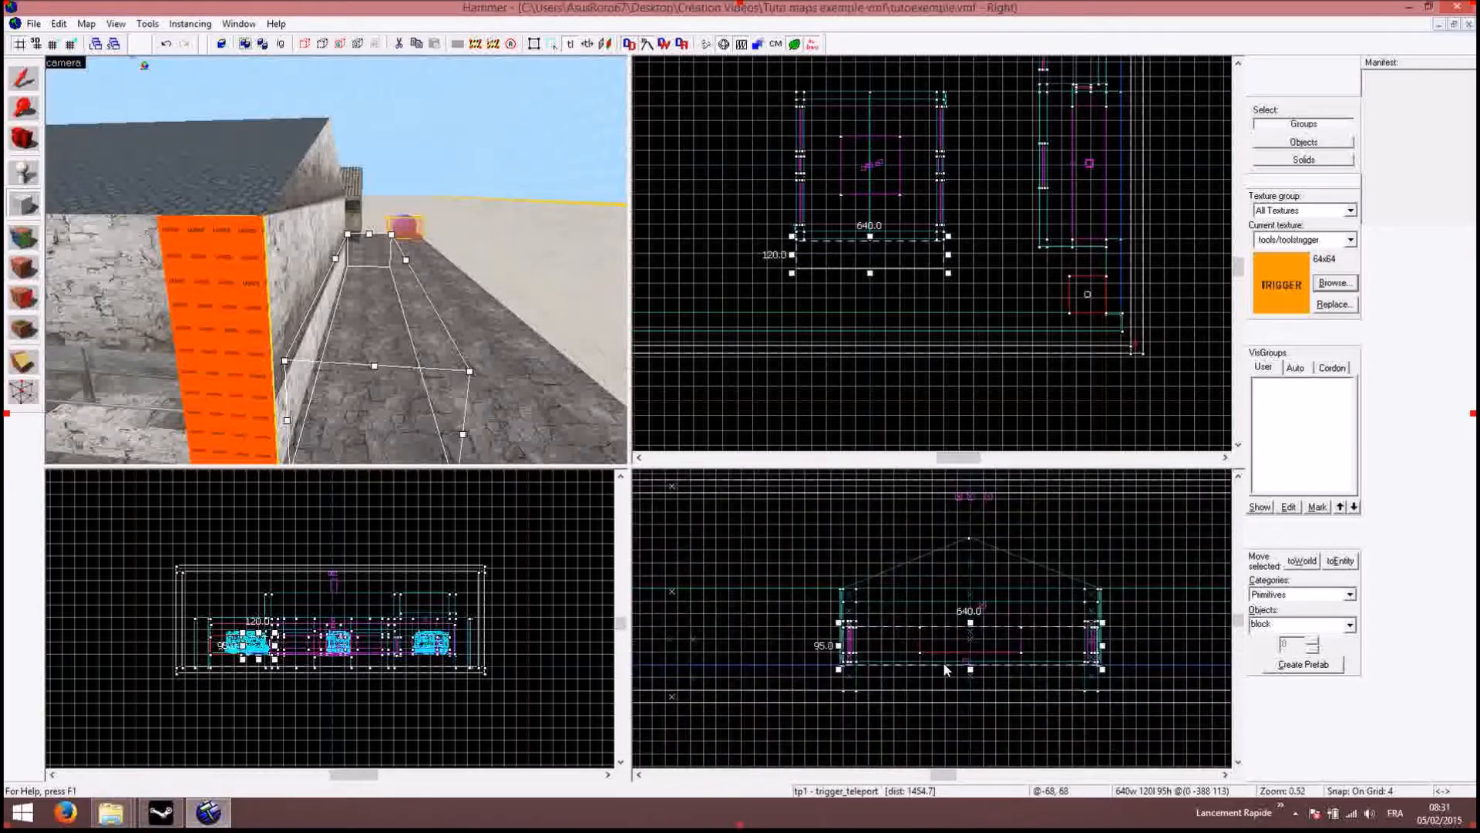
pyautogui.moveTo(1002, 568); pyautogui.dragTo(997, 660)
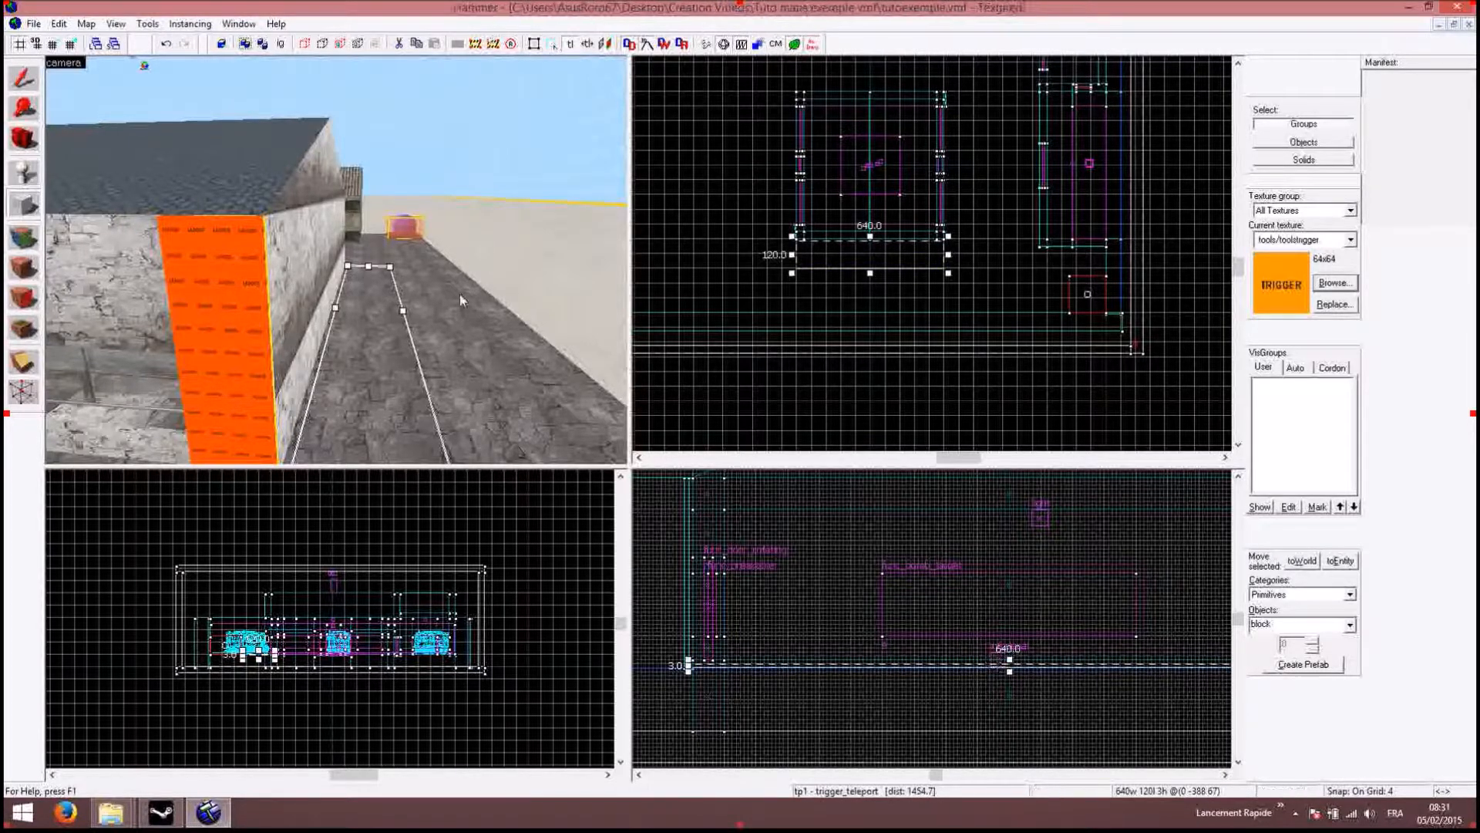
# Step: Filter the textures by "metal", choose metal/metalwall045a and create the thin floor block with it
pyautogui.click(1334, 283)
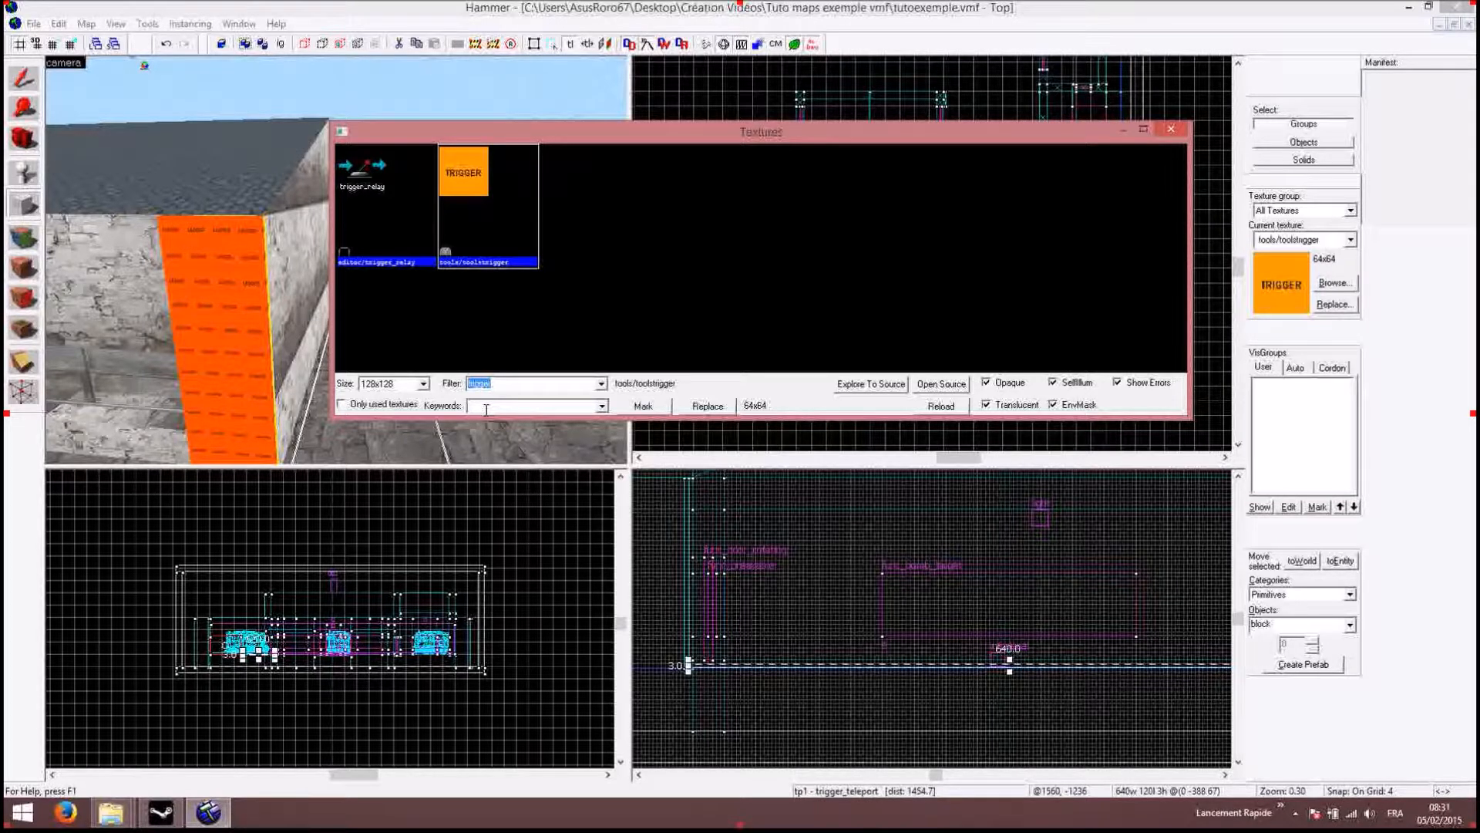
pyautogui.write('d')
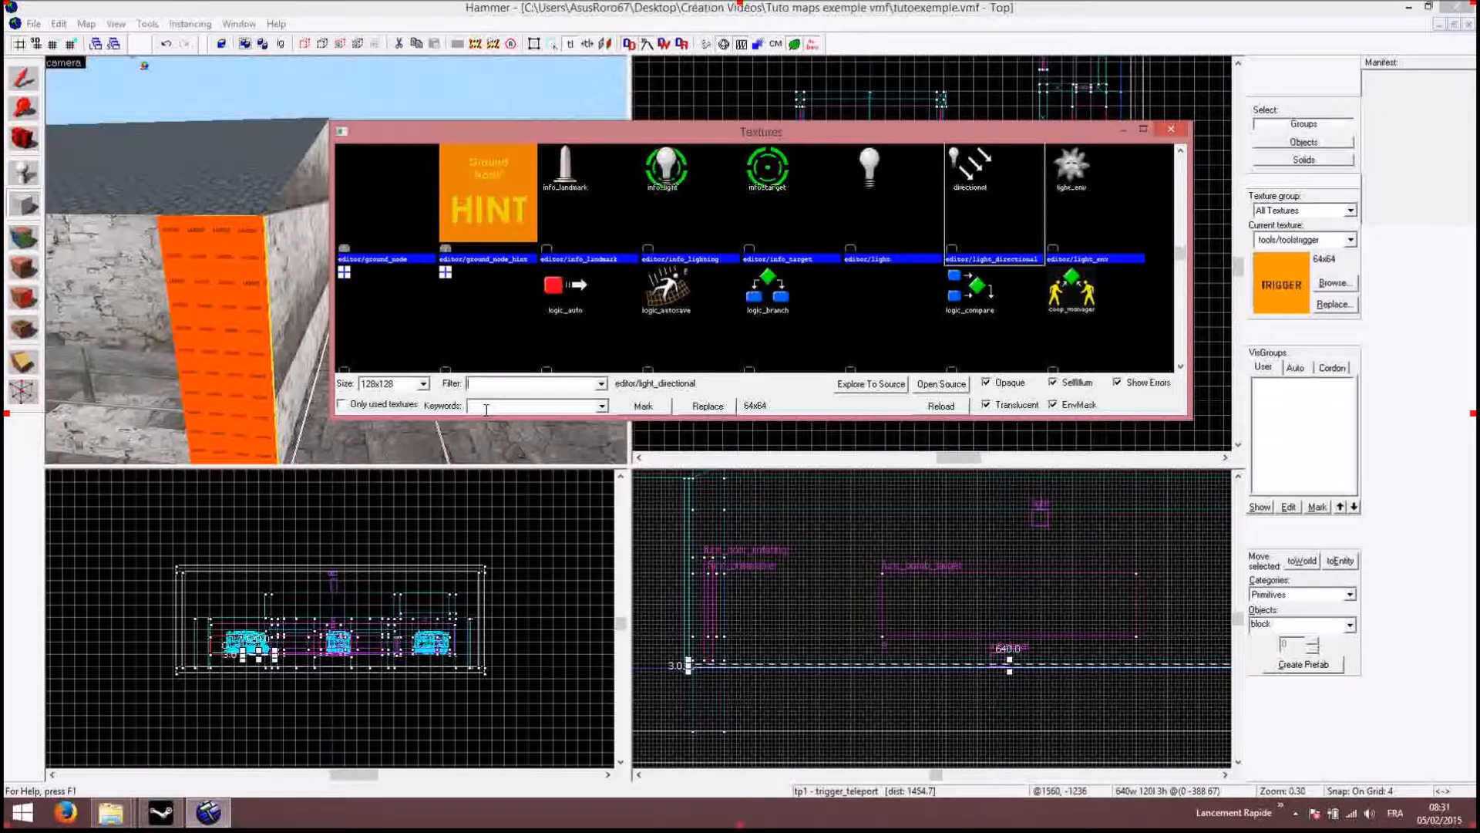
pyautogui.write('metal')
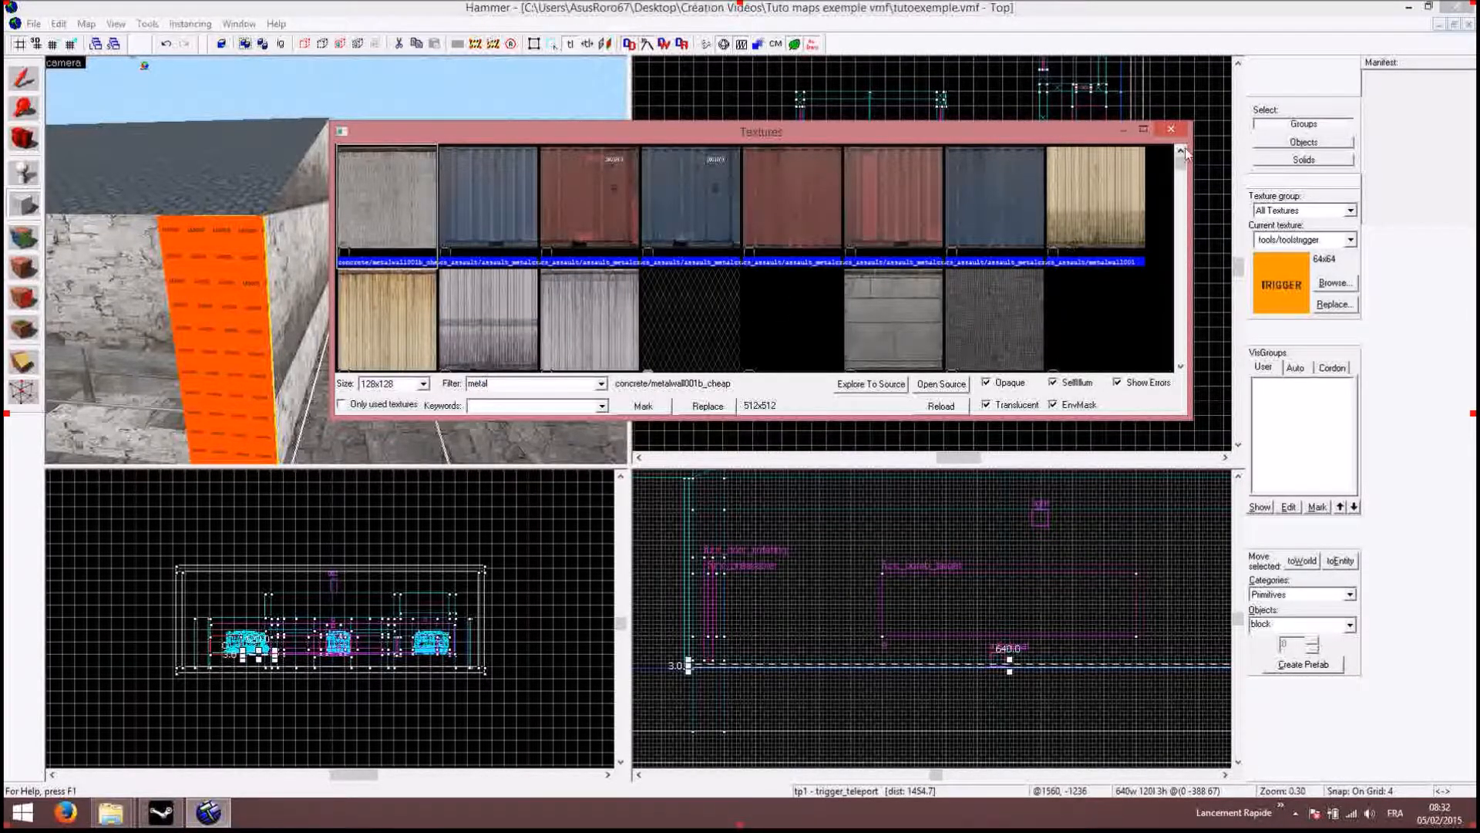
pyautogui.moveTo(1182, 164); pyautogui.dragTo(1138, 279)
pyautogui.scroll(-1, 1134, 284)
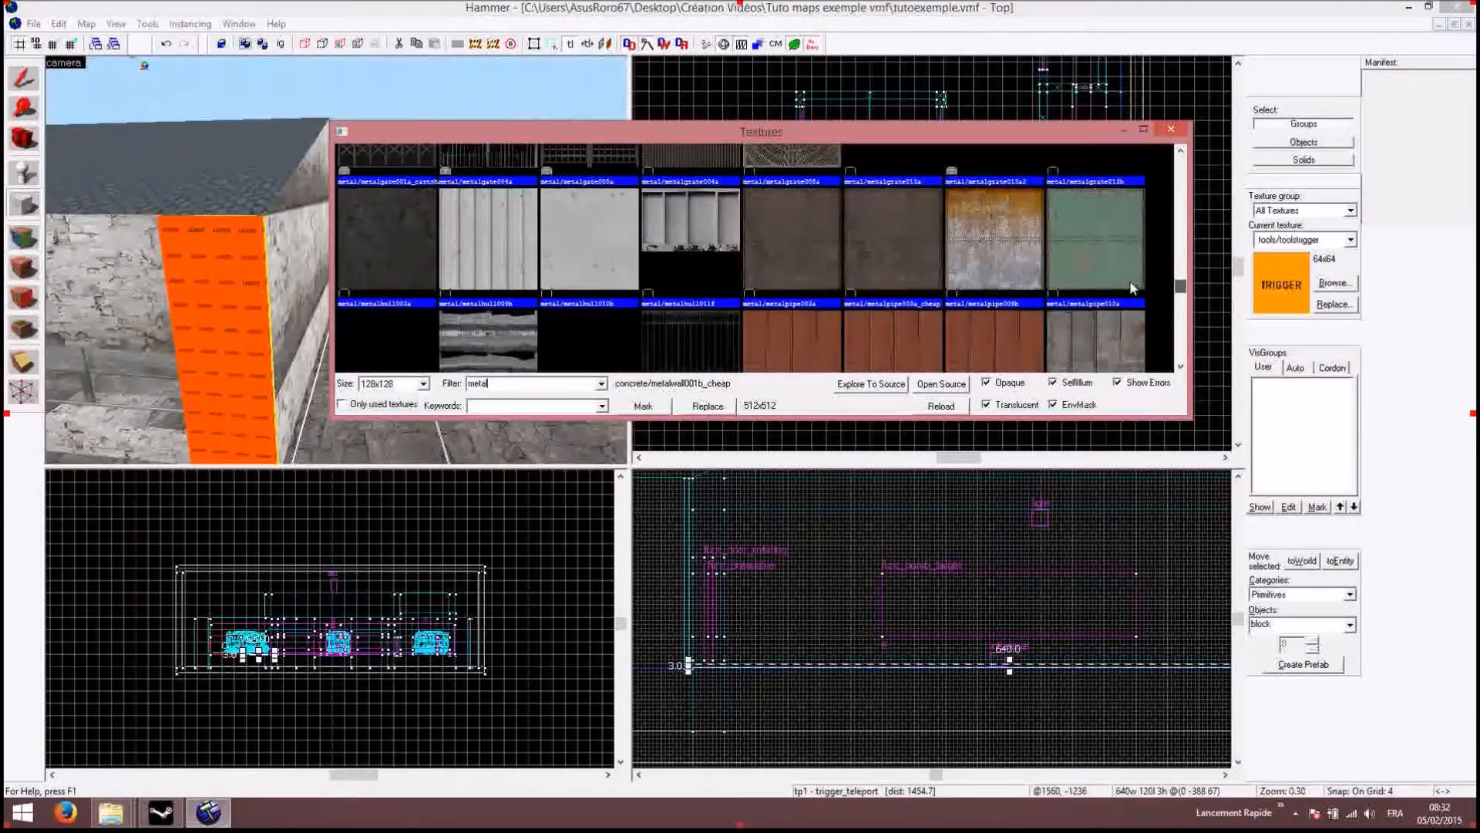
pyautogui.scroll(-10, 1126, 293)
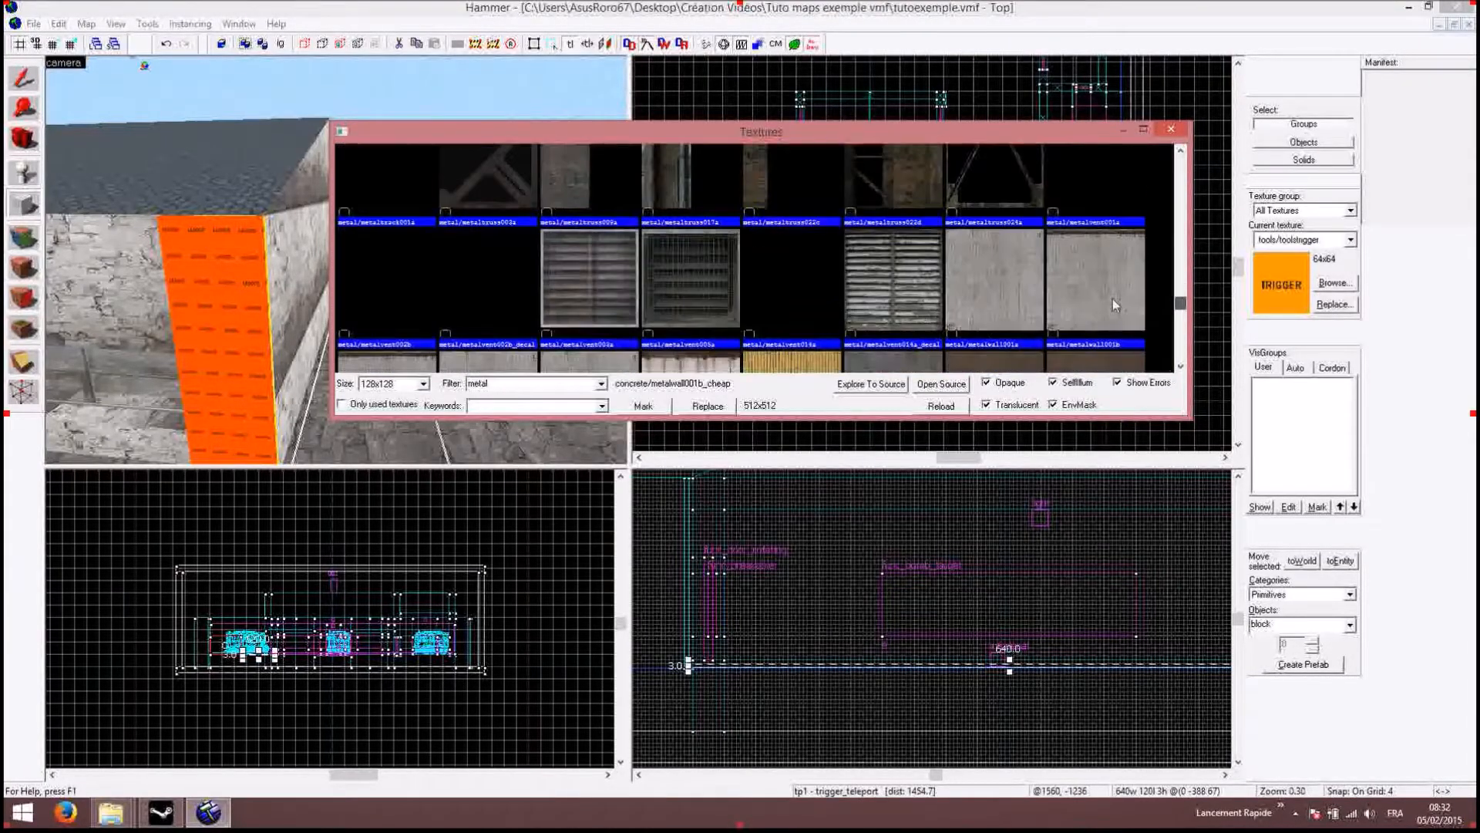
pyautogui.scroll(-4, 1104, 310)
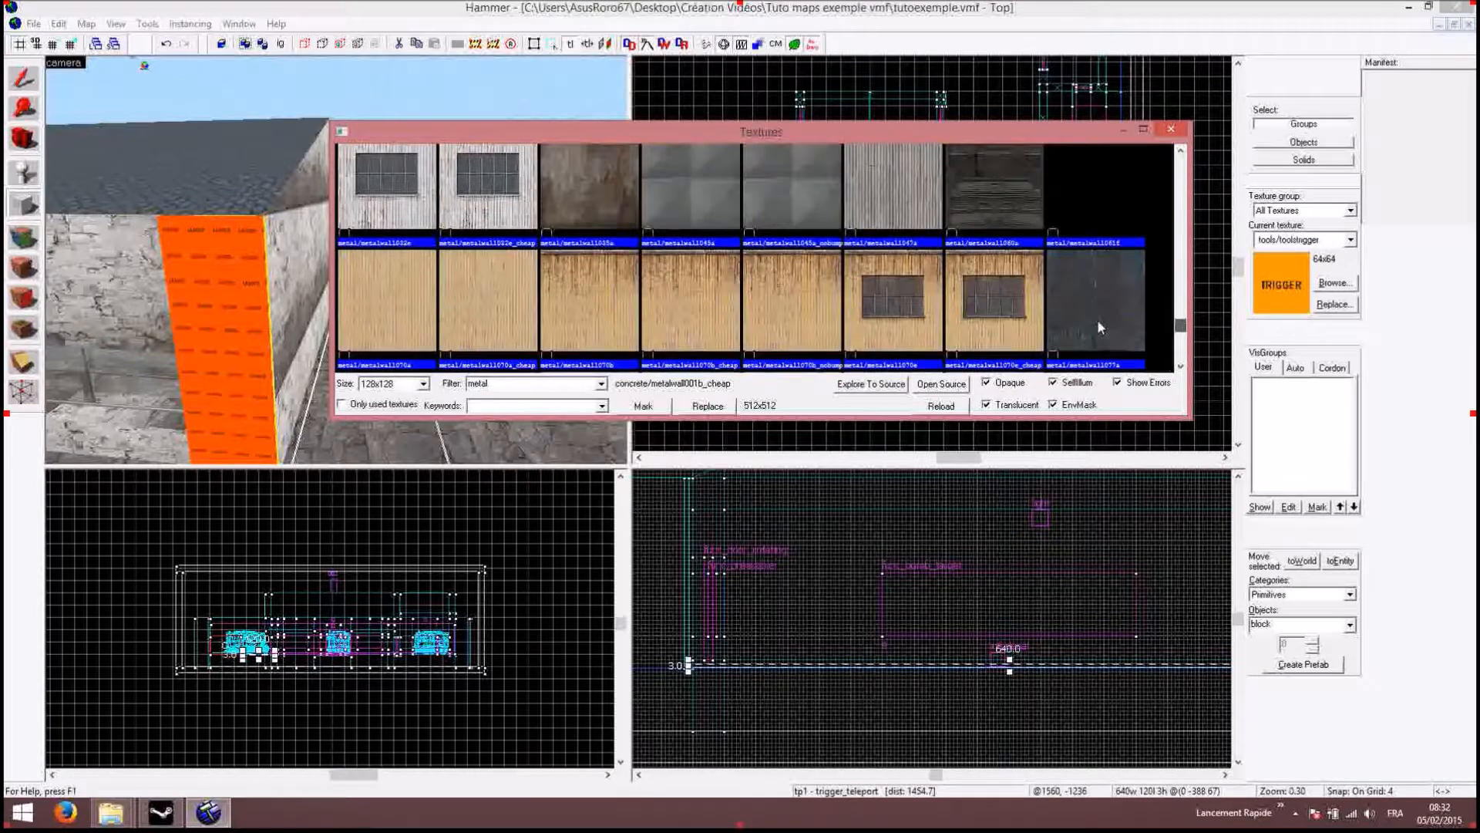
pyautogui.doubleClick(678, 182)
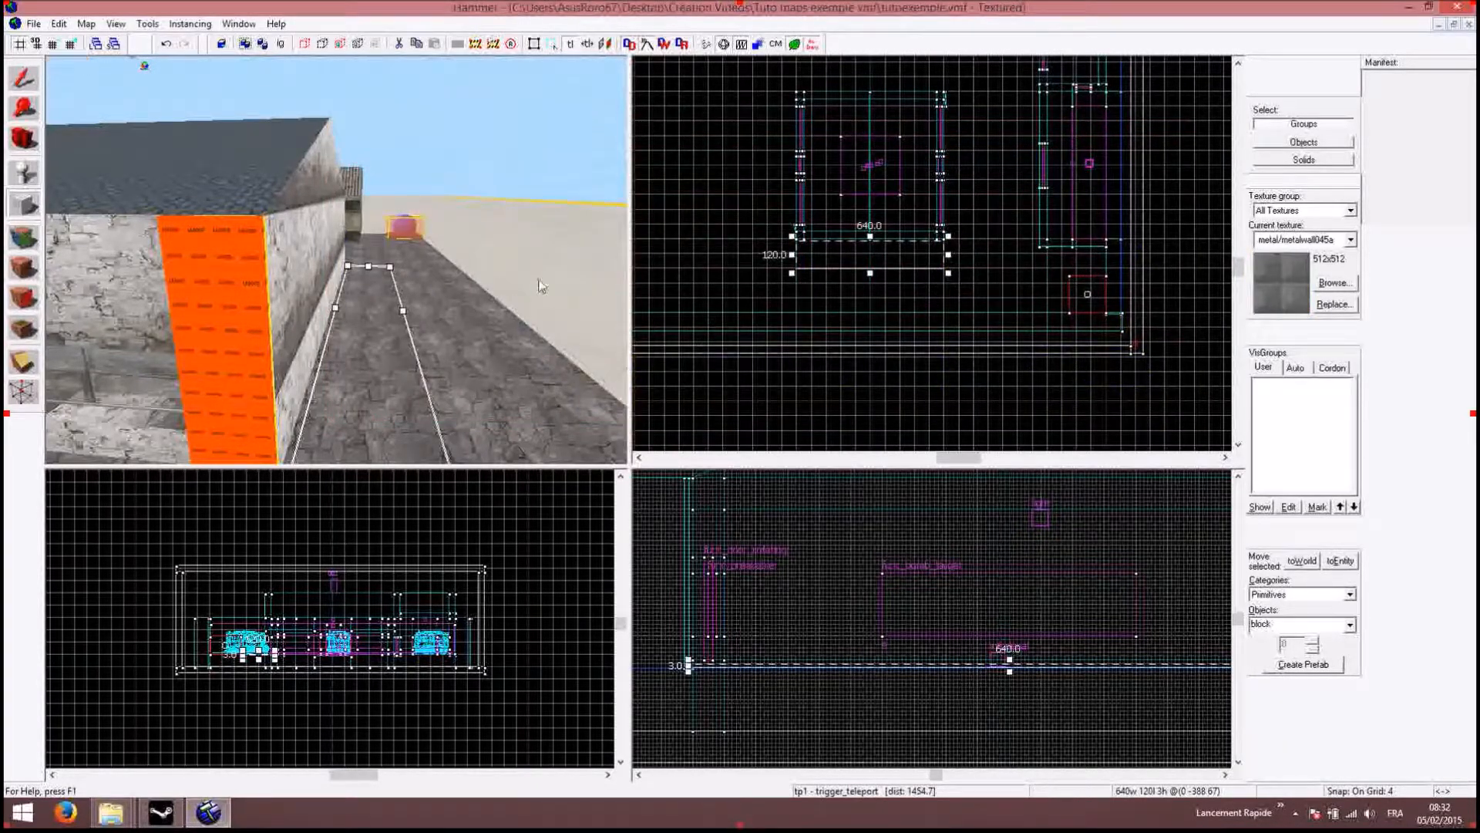
pyautogui.rightClick(836, 247)
pyautogui.click(894, 255)
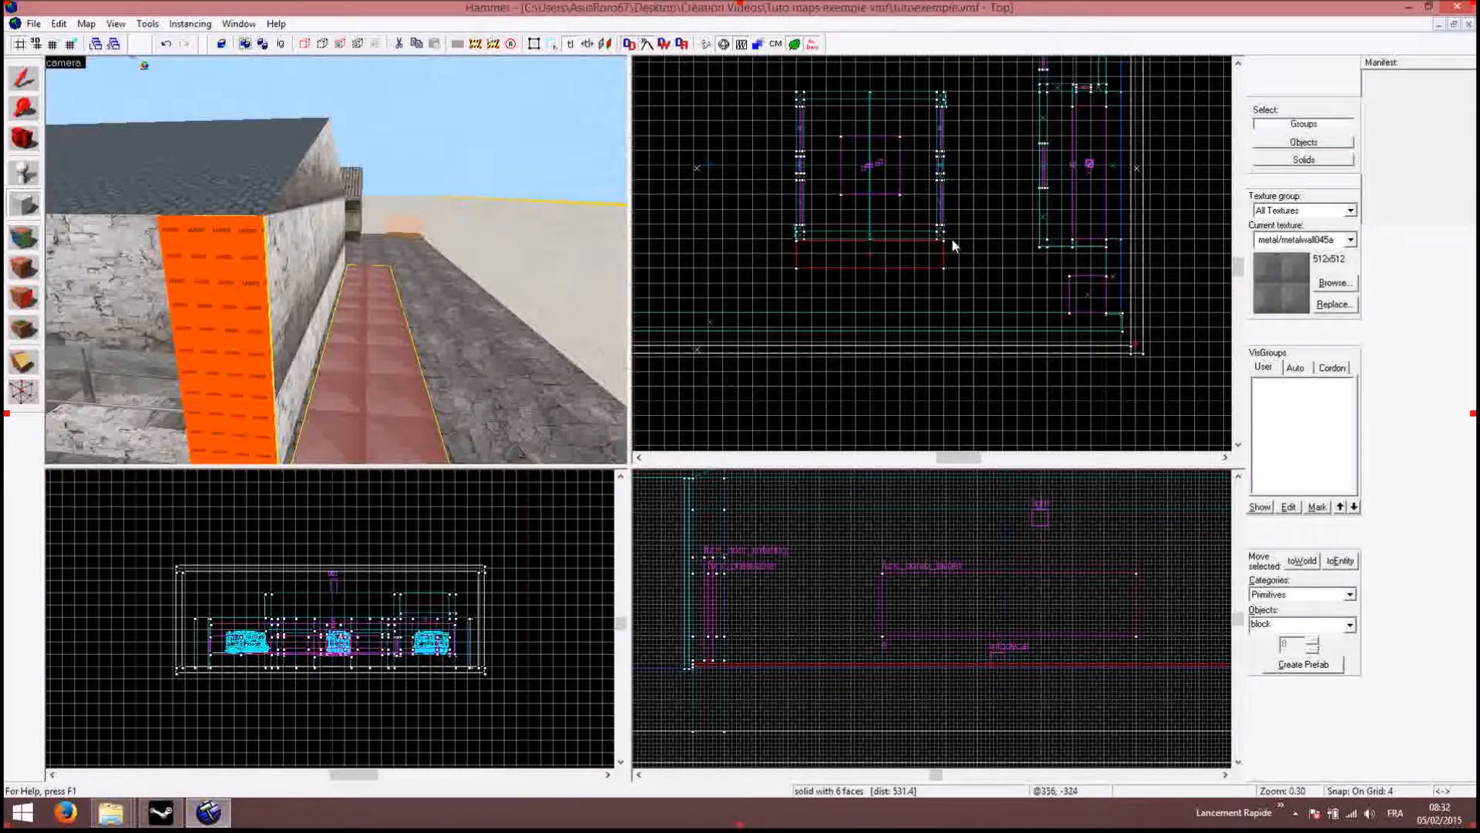
# Step: Extend the metal floor block up to the house wall so it is 128 units deep, and deselect it
pyautogui.scroll(1, 876, 253)
pyautogui.scroll(4, 875, 251)
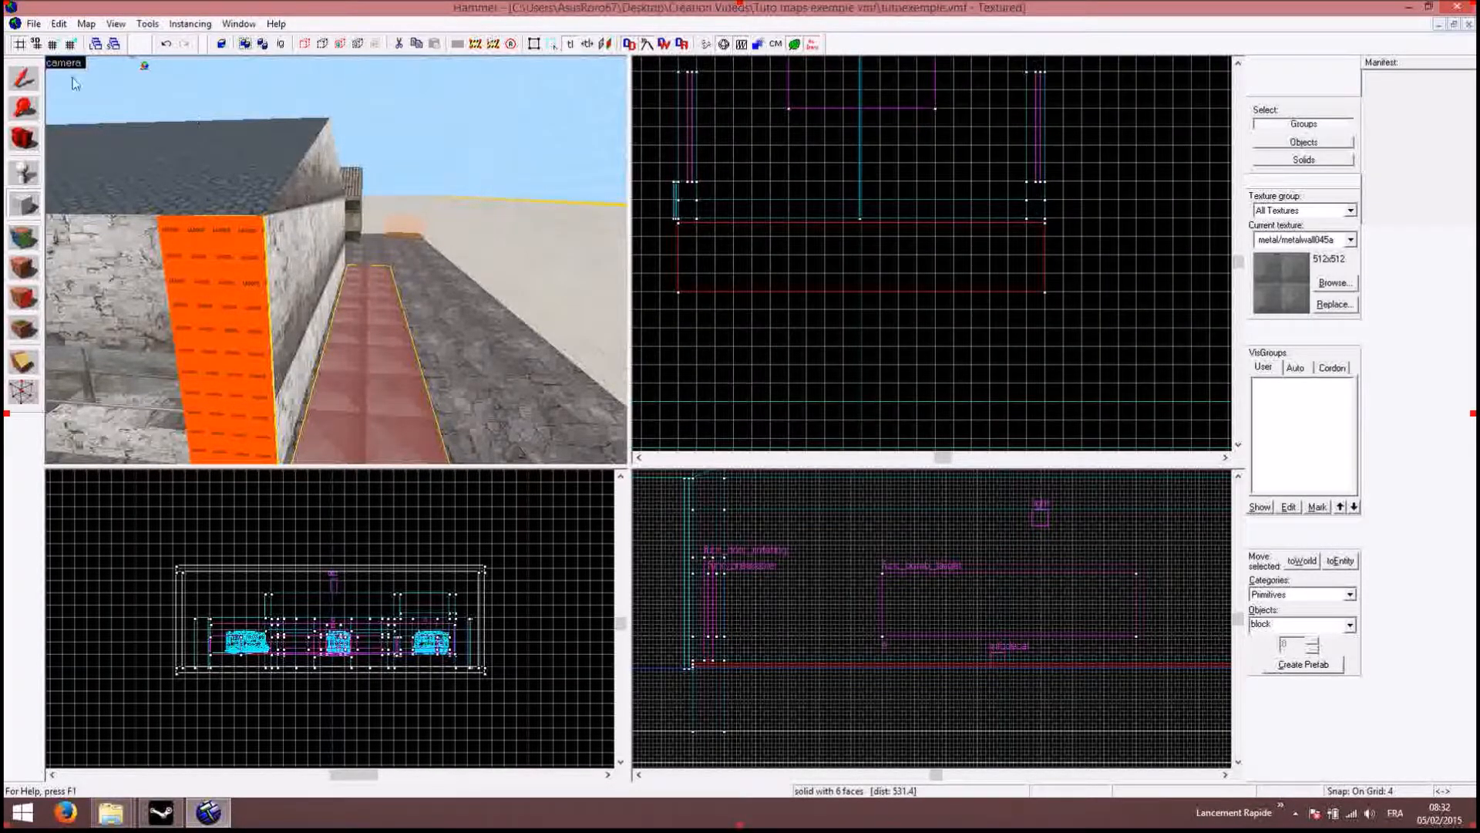
pyautogui.click(24, 88)
pyautogui.moveTo(861, 219); pyautogui.dragTo(862, 217)
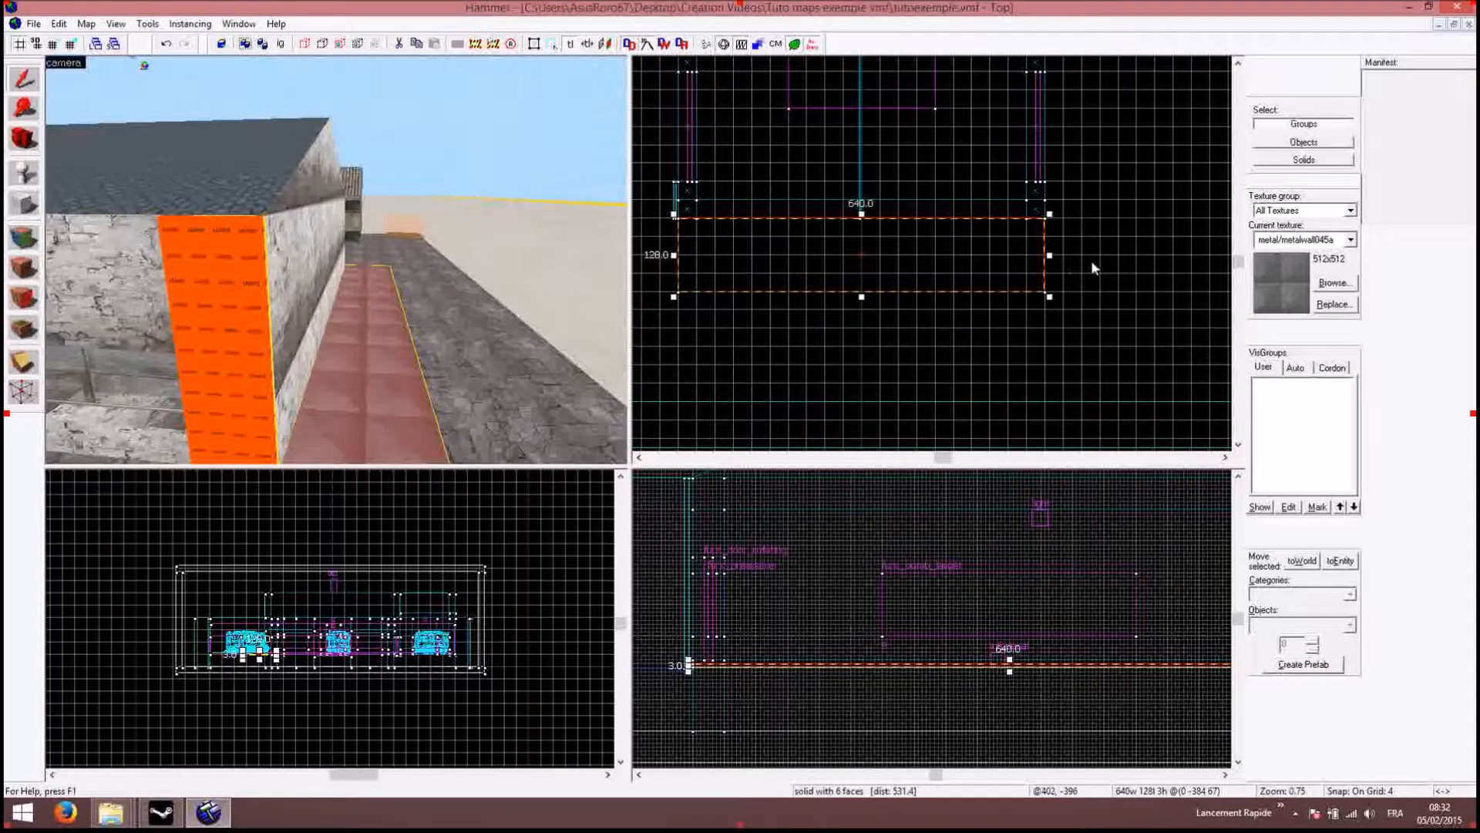
pyautogui.press('Escape')
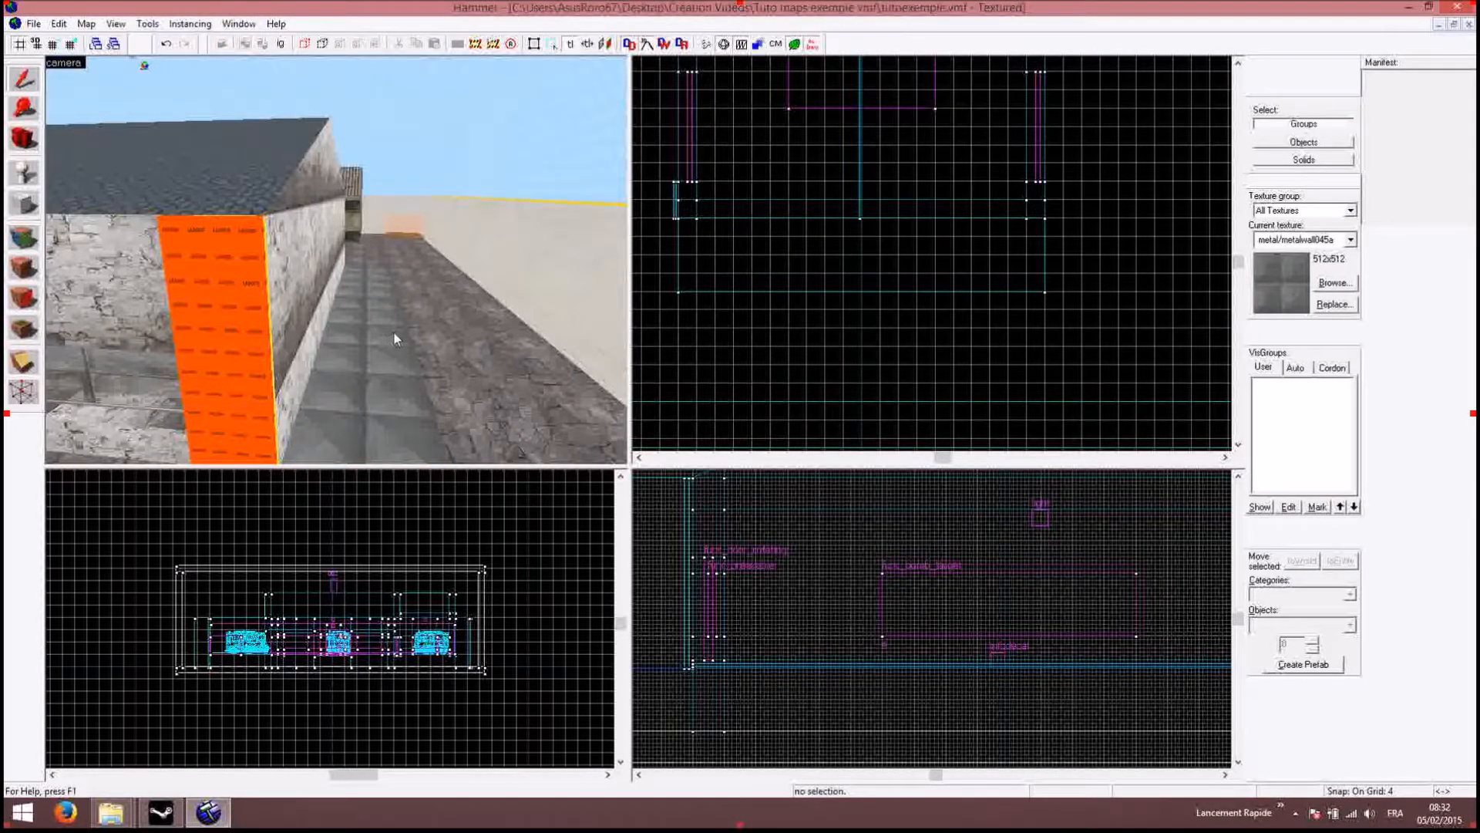
# Step: Examine the metal floor strip along the house wall up close in the 3D view and select it
pyautogui.press('Right')
pyautogui.press('w')
pyautogui.press('Down')
pyautogui.press('Left')
pyautogui.press('Up')
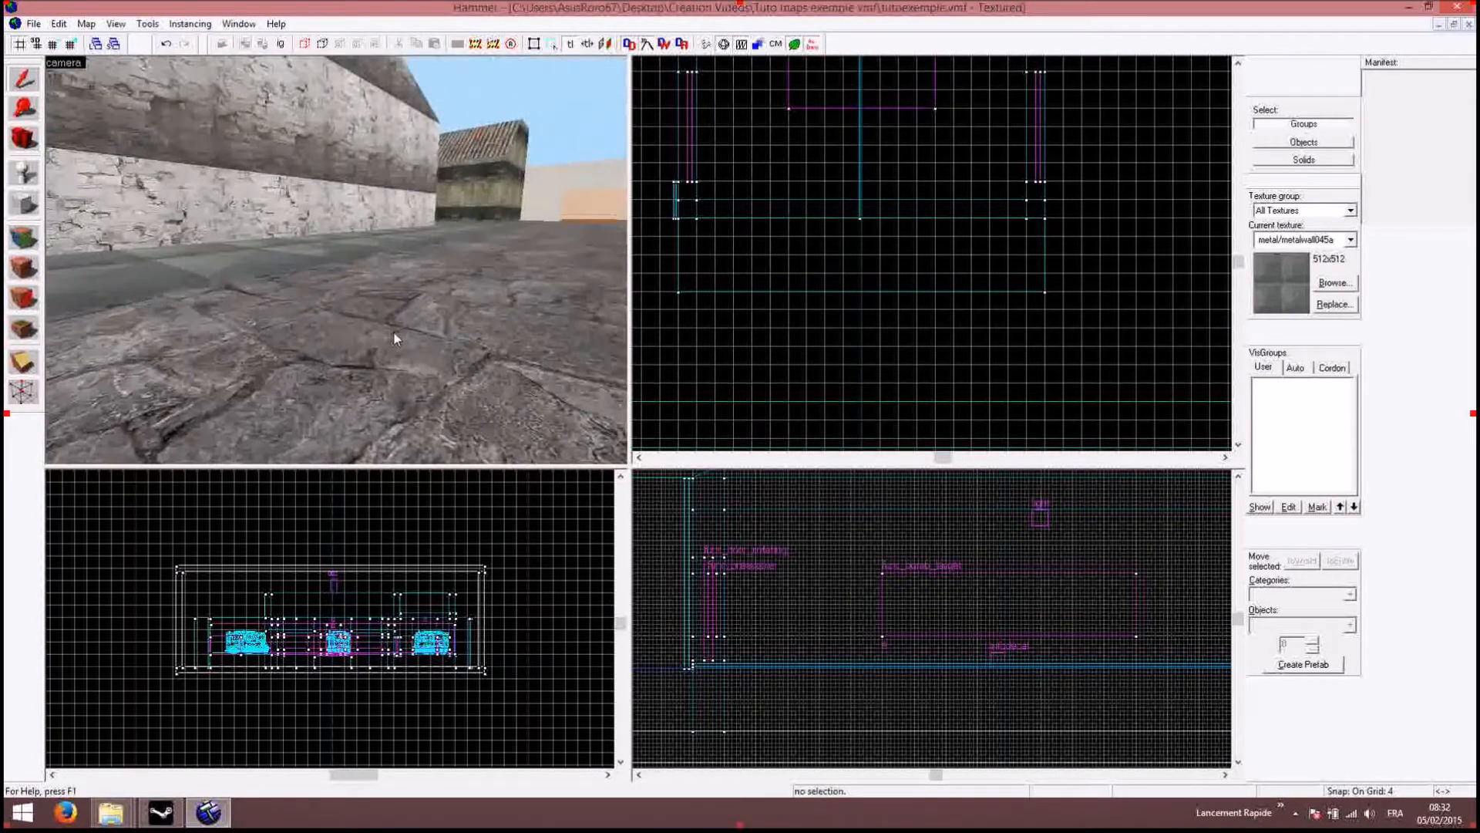
pyautogui.press('w')
pyautogui.press('Left')
pyautogui.press('Down')
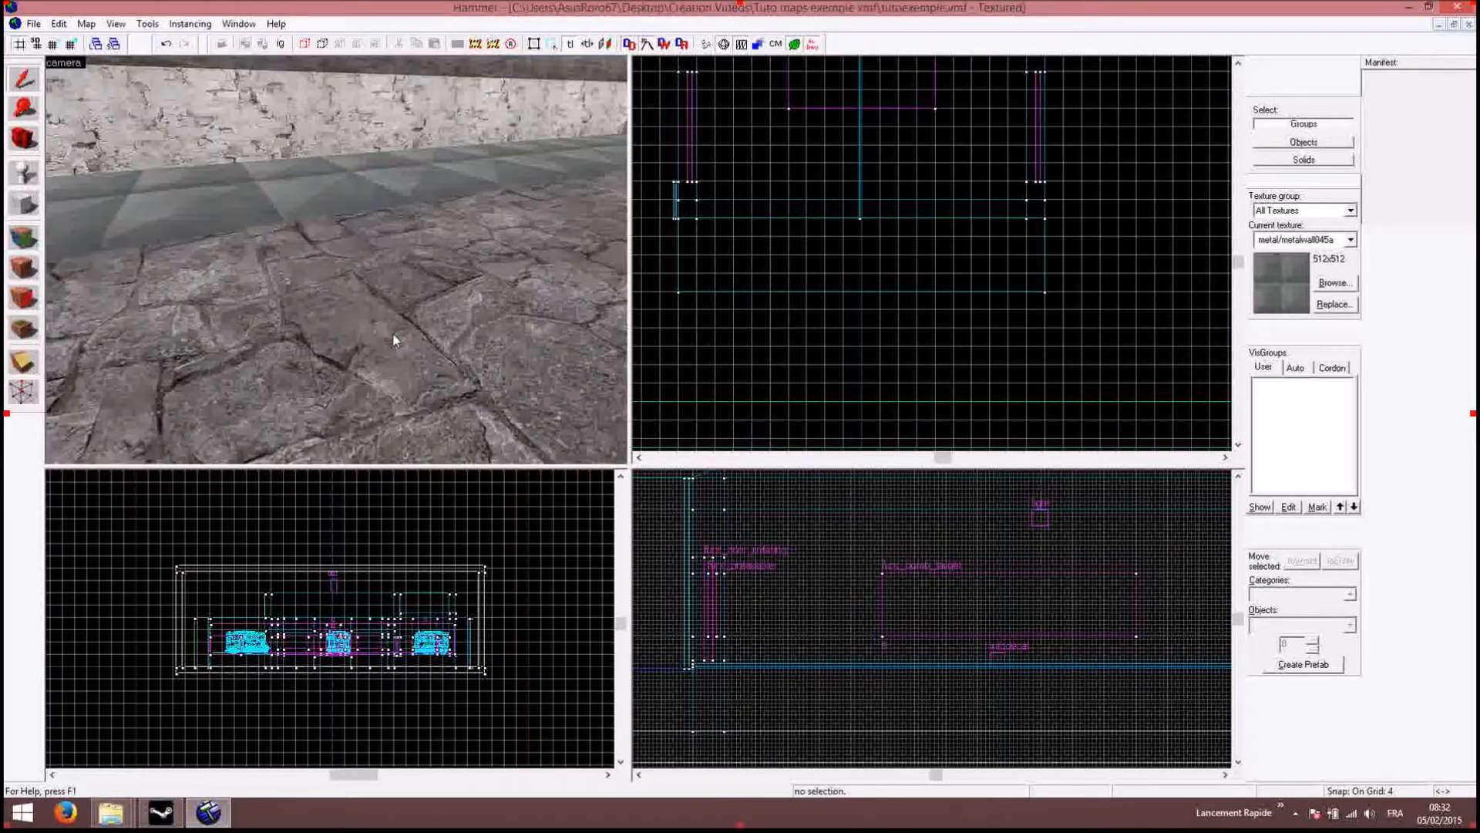
pyautogui.click(349, 205)
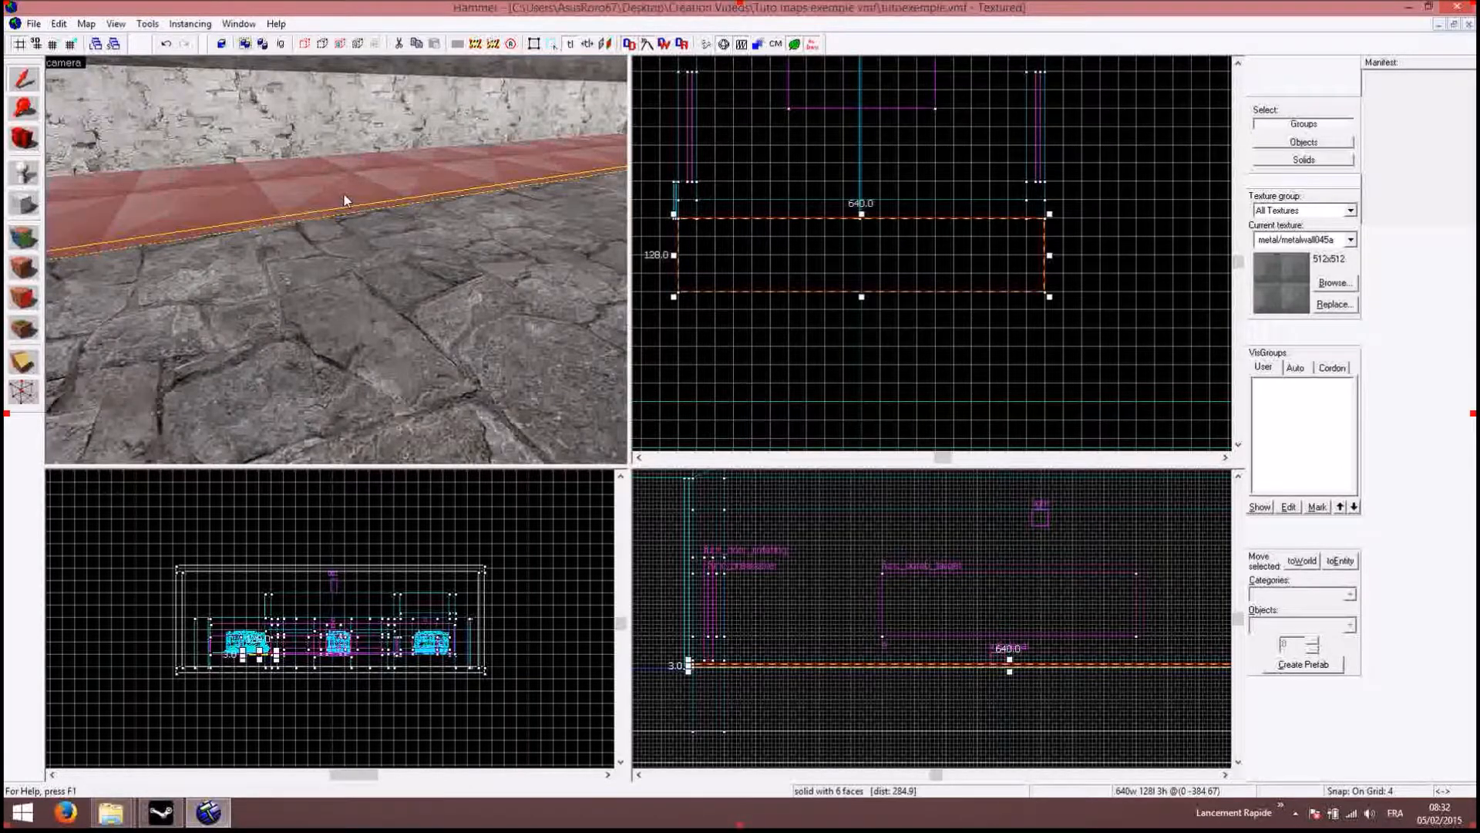
# Step: Filter the textures by "trigger" and choose tools/toolstrigger for another block
pyautogui.click(27, 208)
pyautogui.click(1334, 282)
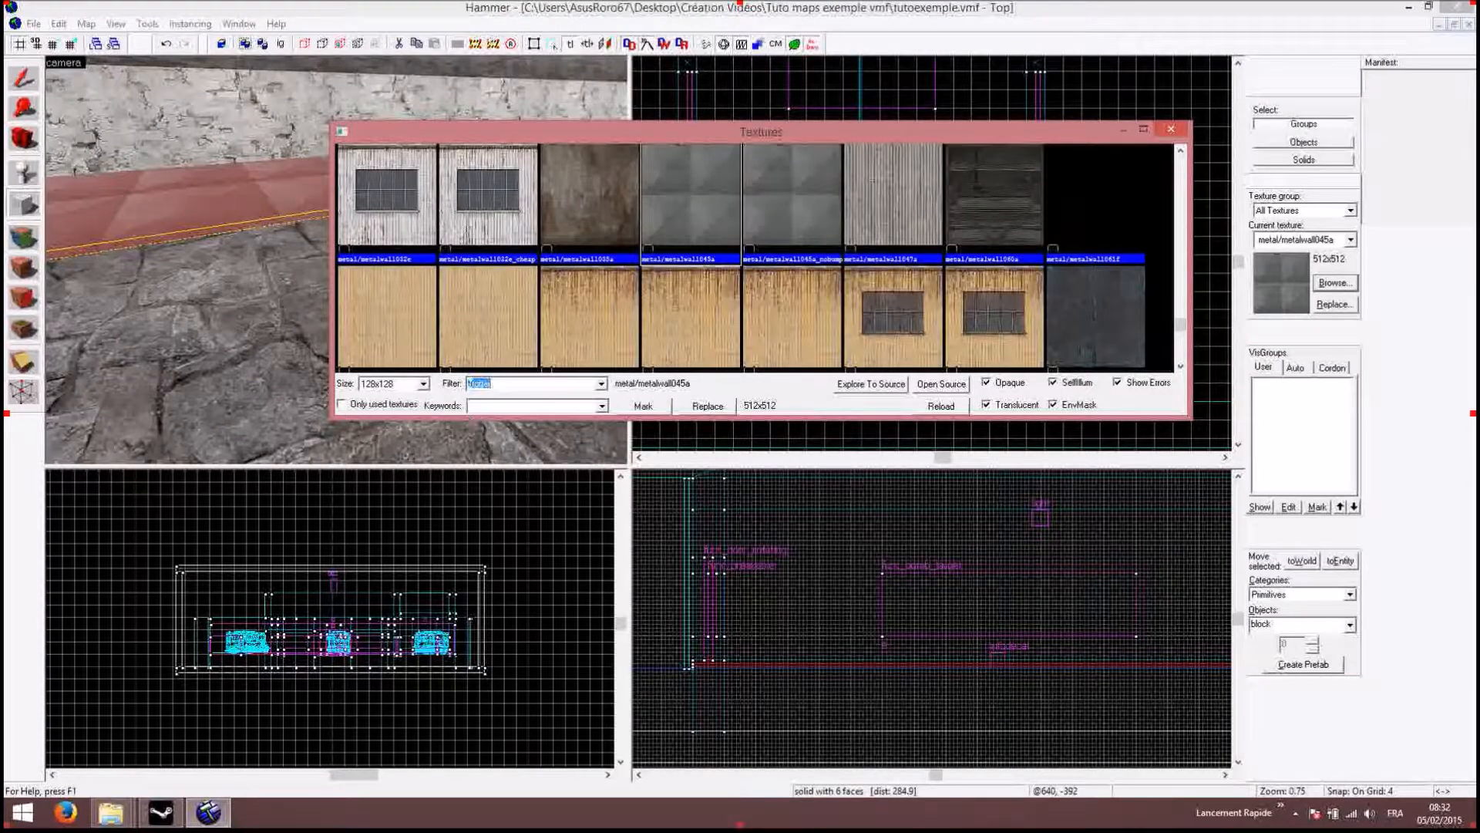
pyautogui.write('trigger')
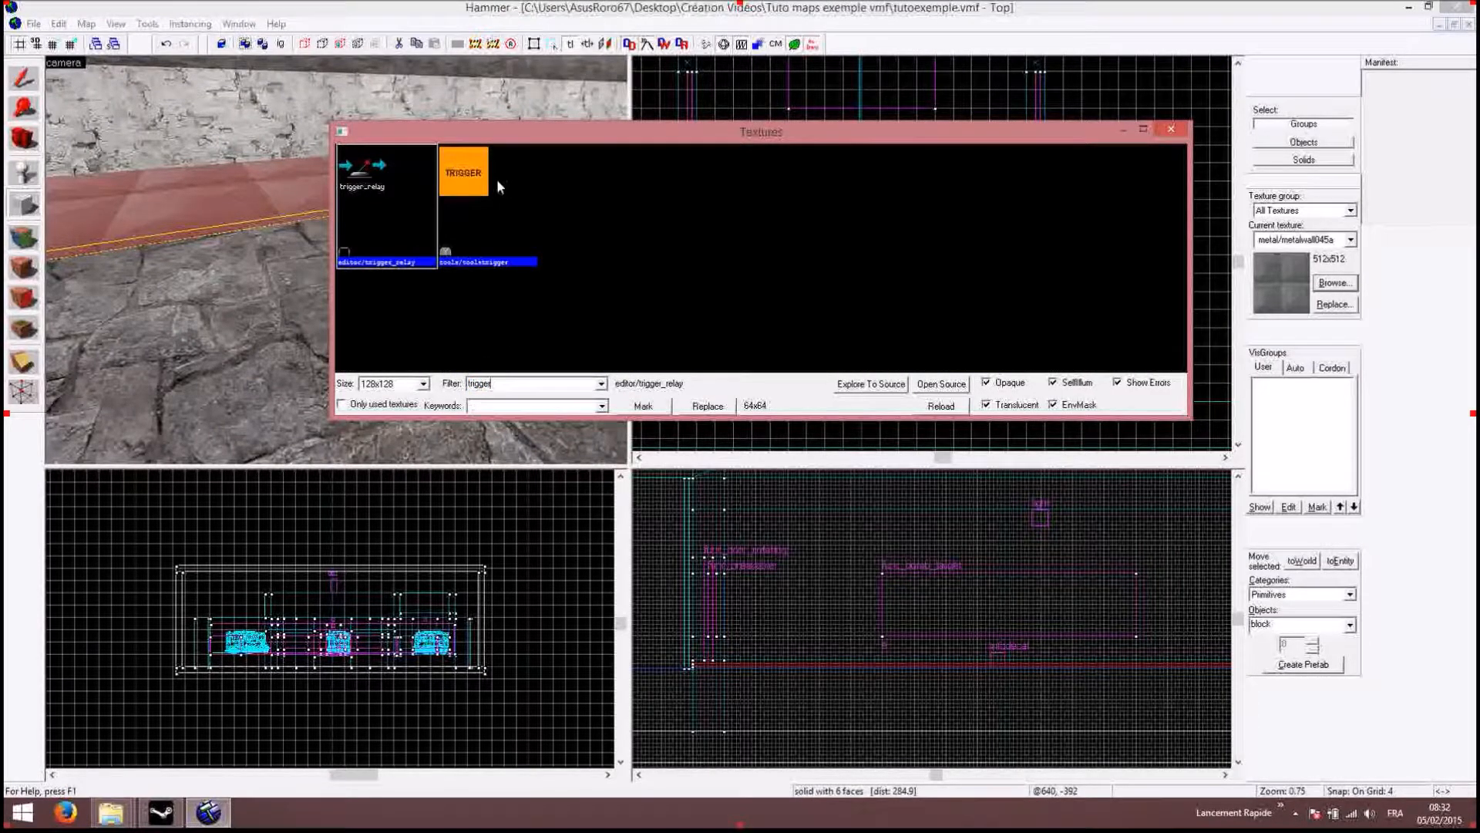
pyautogui.doubleClick(478, 178)
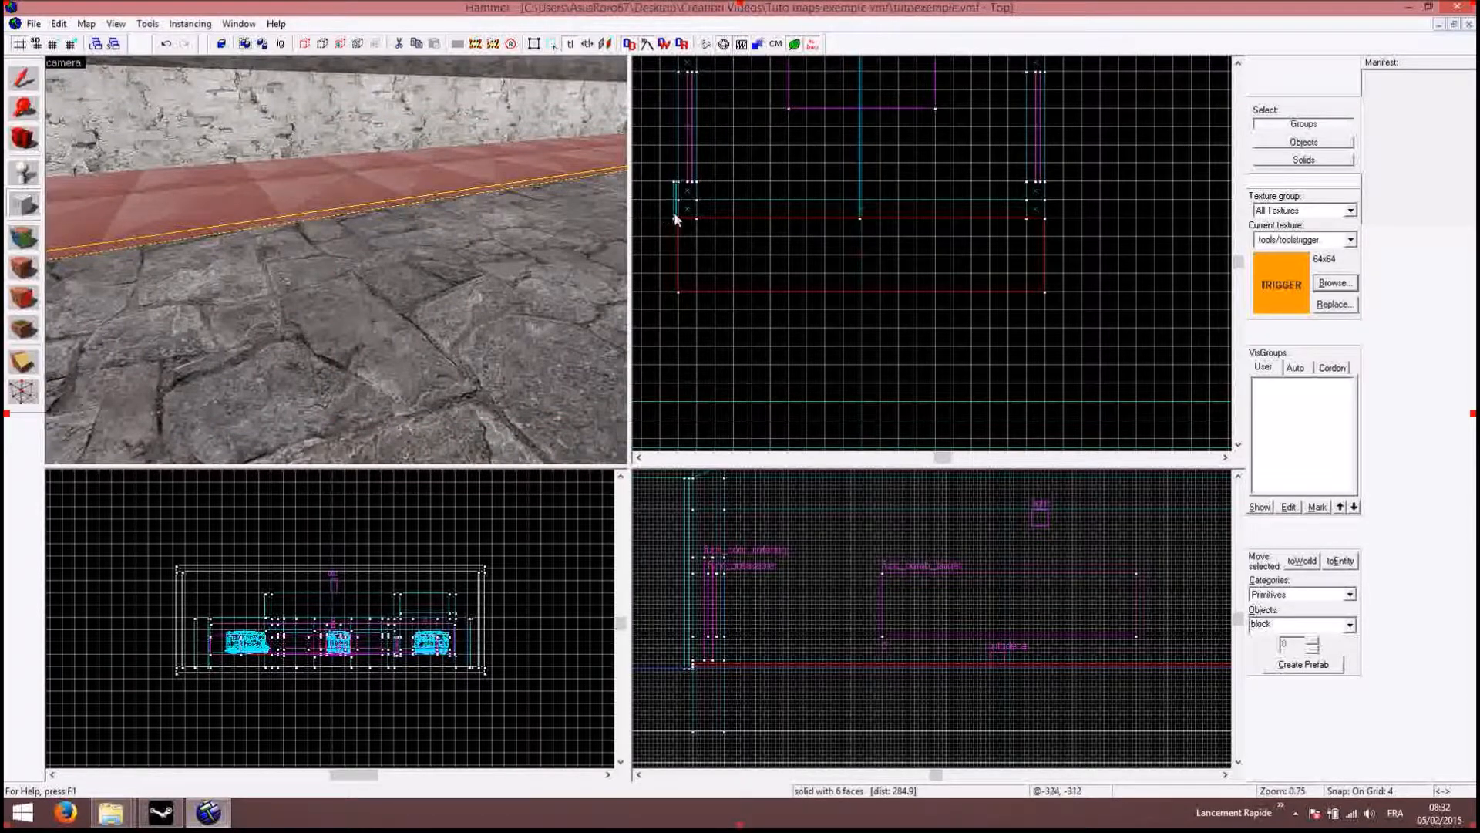
# Step: Create a trigger block of 640 by 128 units and 63 units high over the metal floor strip
pyautogui.moveTo(679, 220); pyautogui.dragTo(1047, 292)
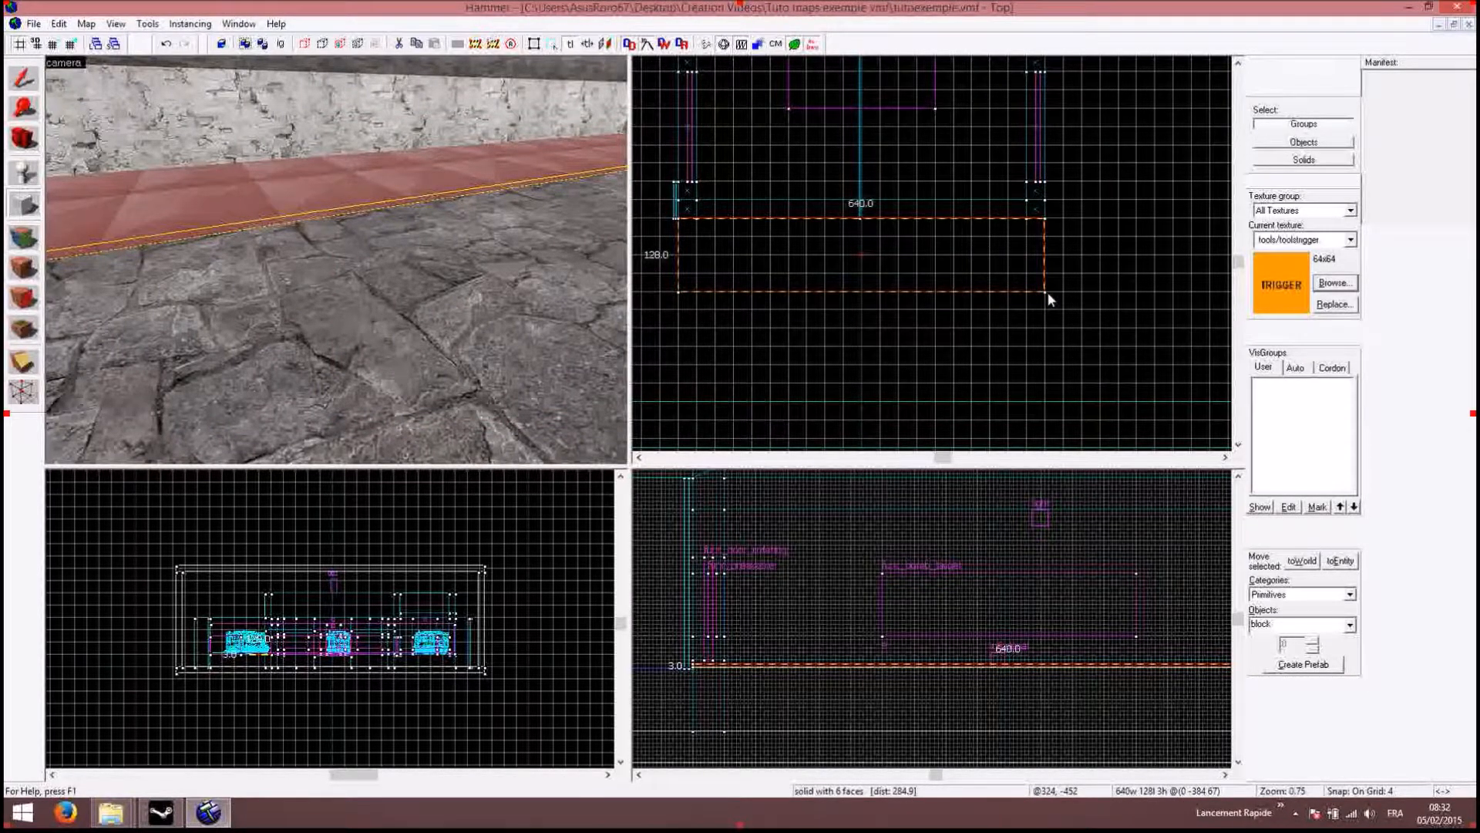
pyautogui.moveTo(1006, 661); pyautogui.dragTo(1025, 608)
pyautogui.rightClick(858, 614)
pyautogui.click(914, 627)
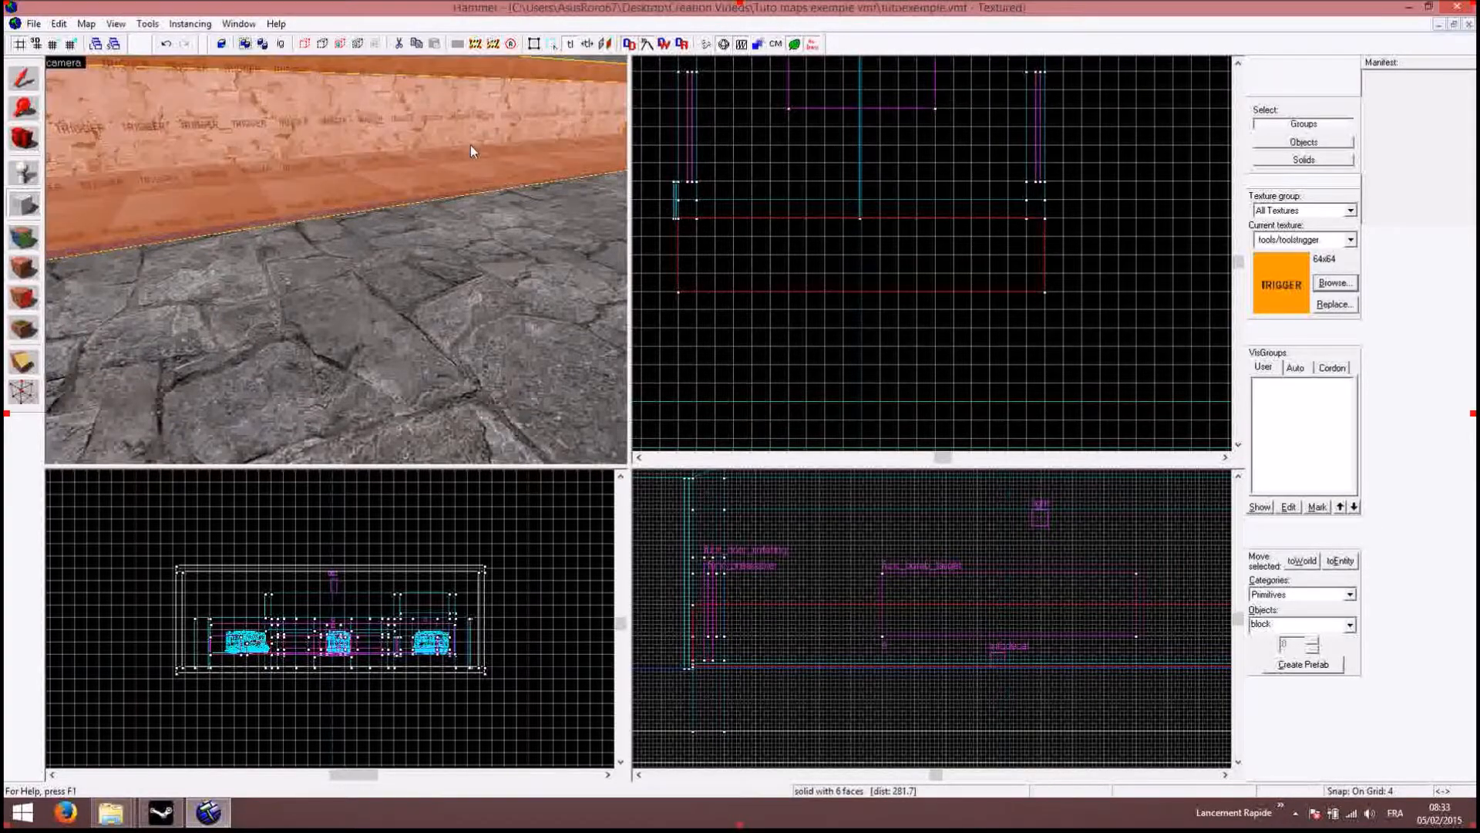
# Step: Tie the trigger block to an entity and set its class to trigger_push
pyautogui.scroll(-1, 471, 144)
pyautogui.scroll(-1, 470, 145)
pyautogui.scroll(-1, 470, 145)
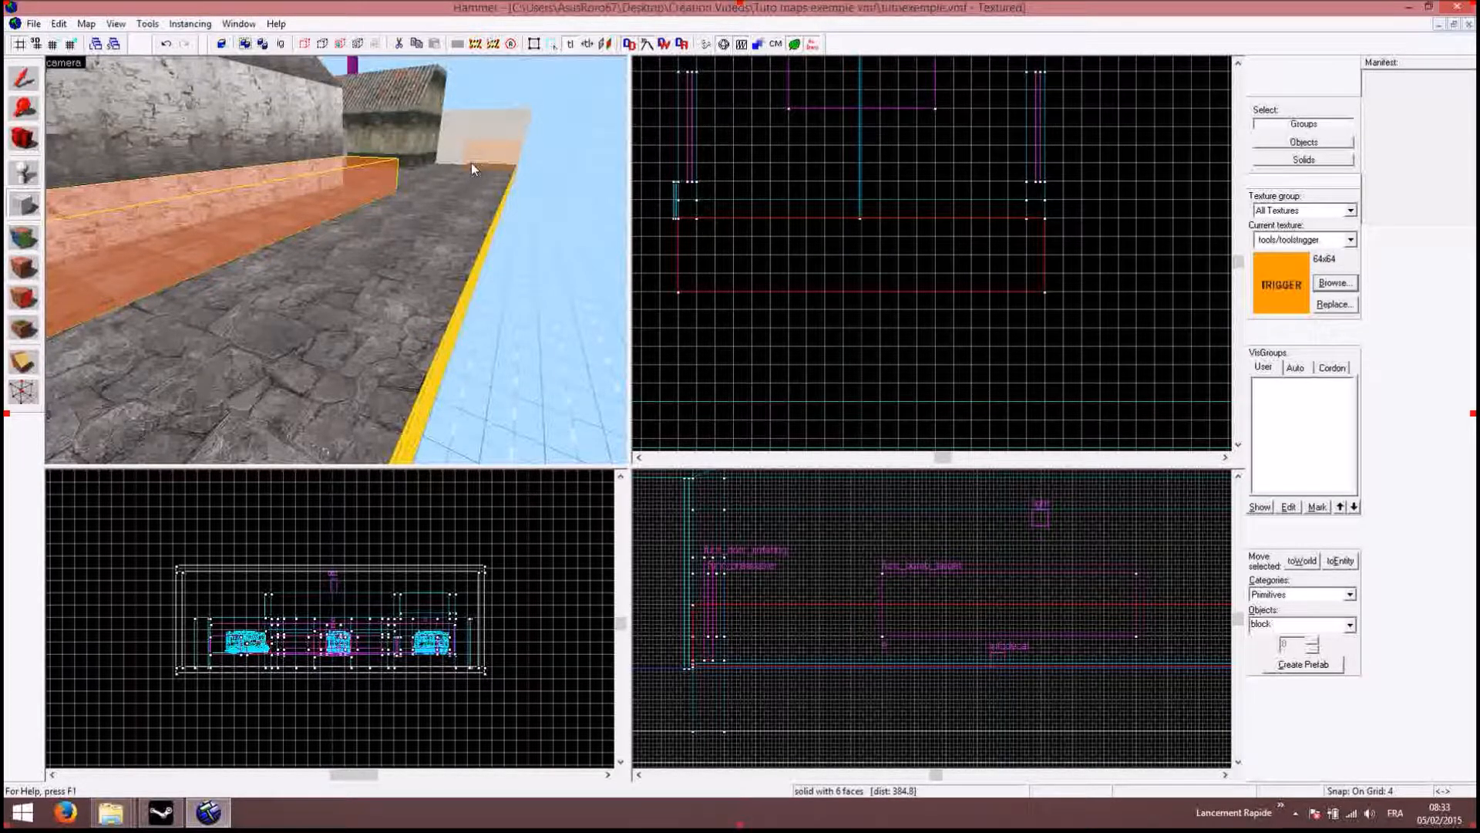
pyautogui.hotkey('ctrl', 't')
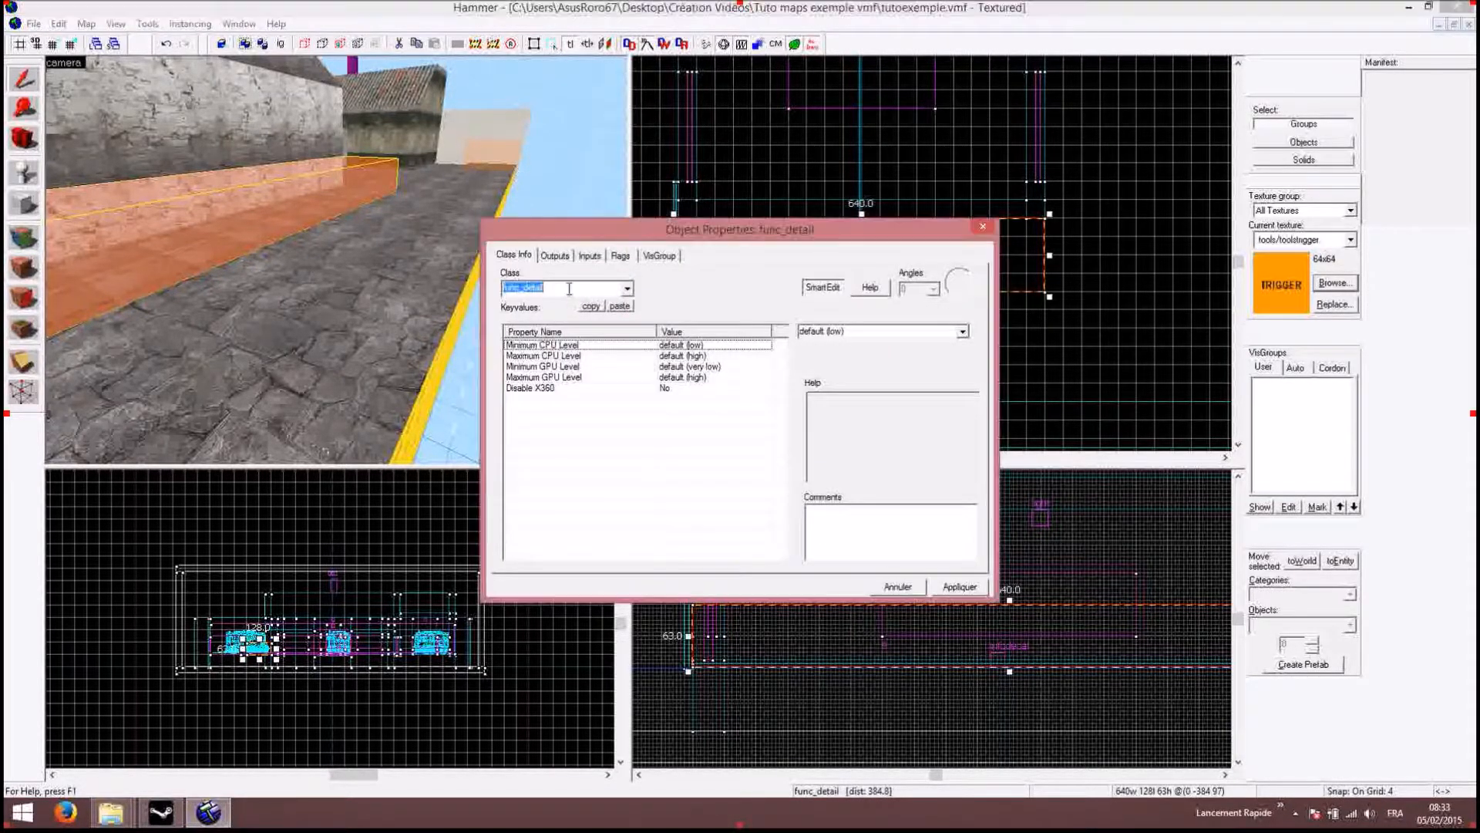
pyautogui.write('push')
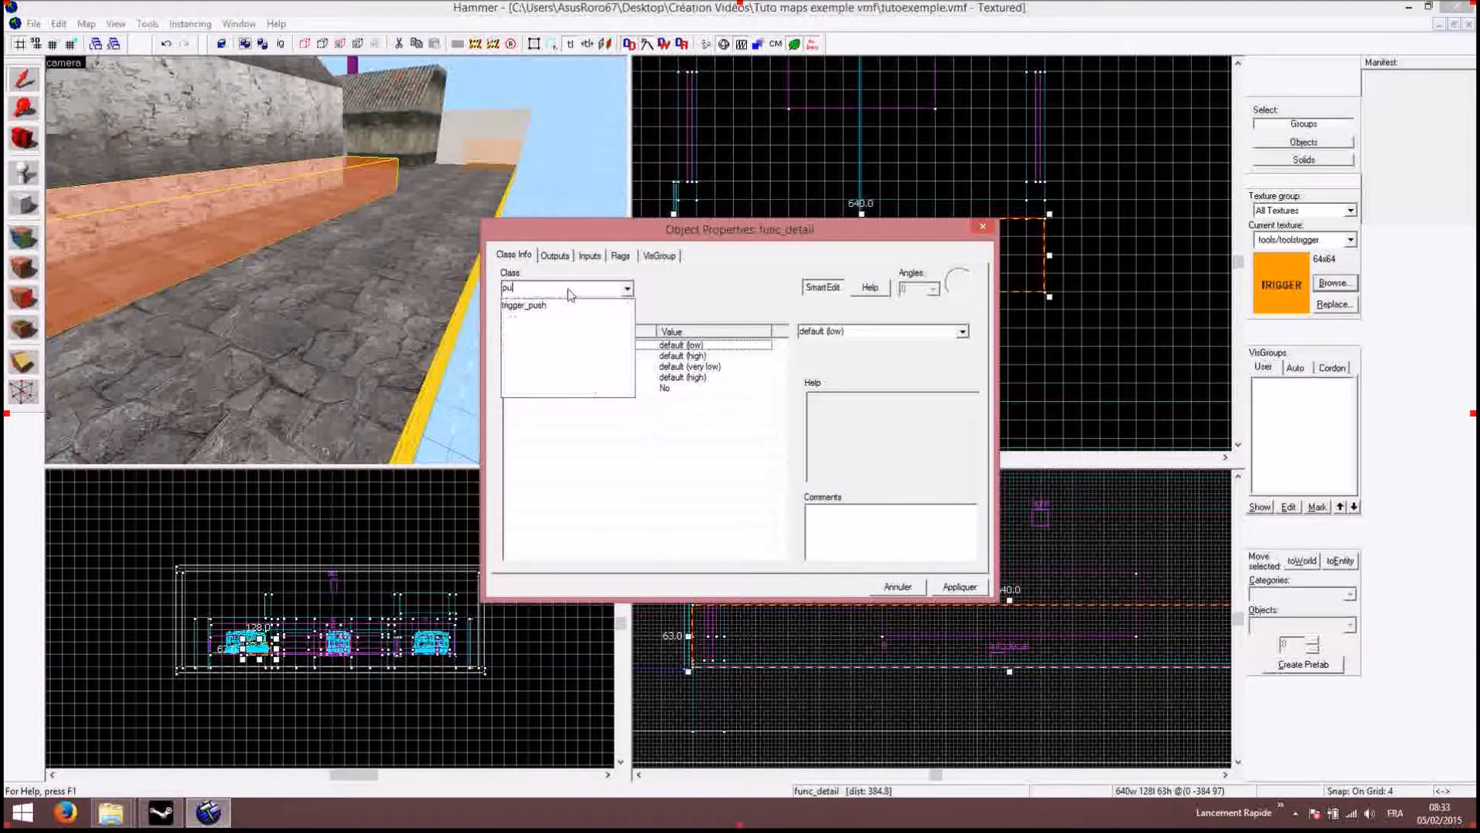
pyautogui.click(525, 305)
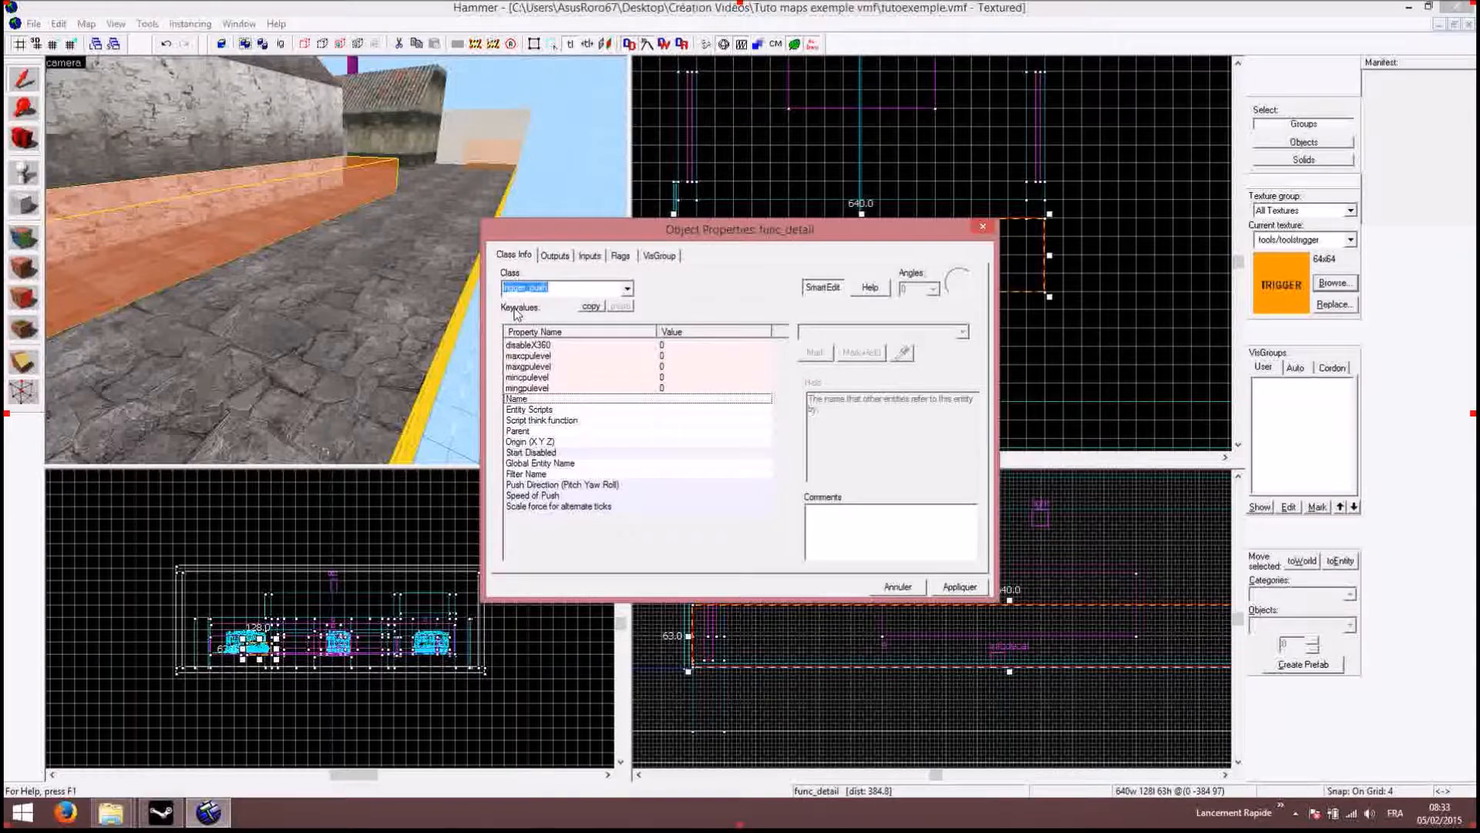
pyautogui.click(960, 588)
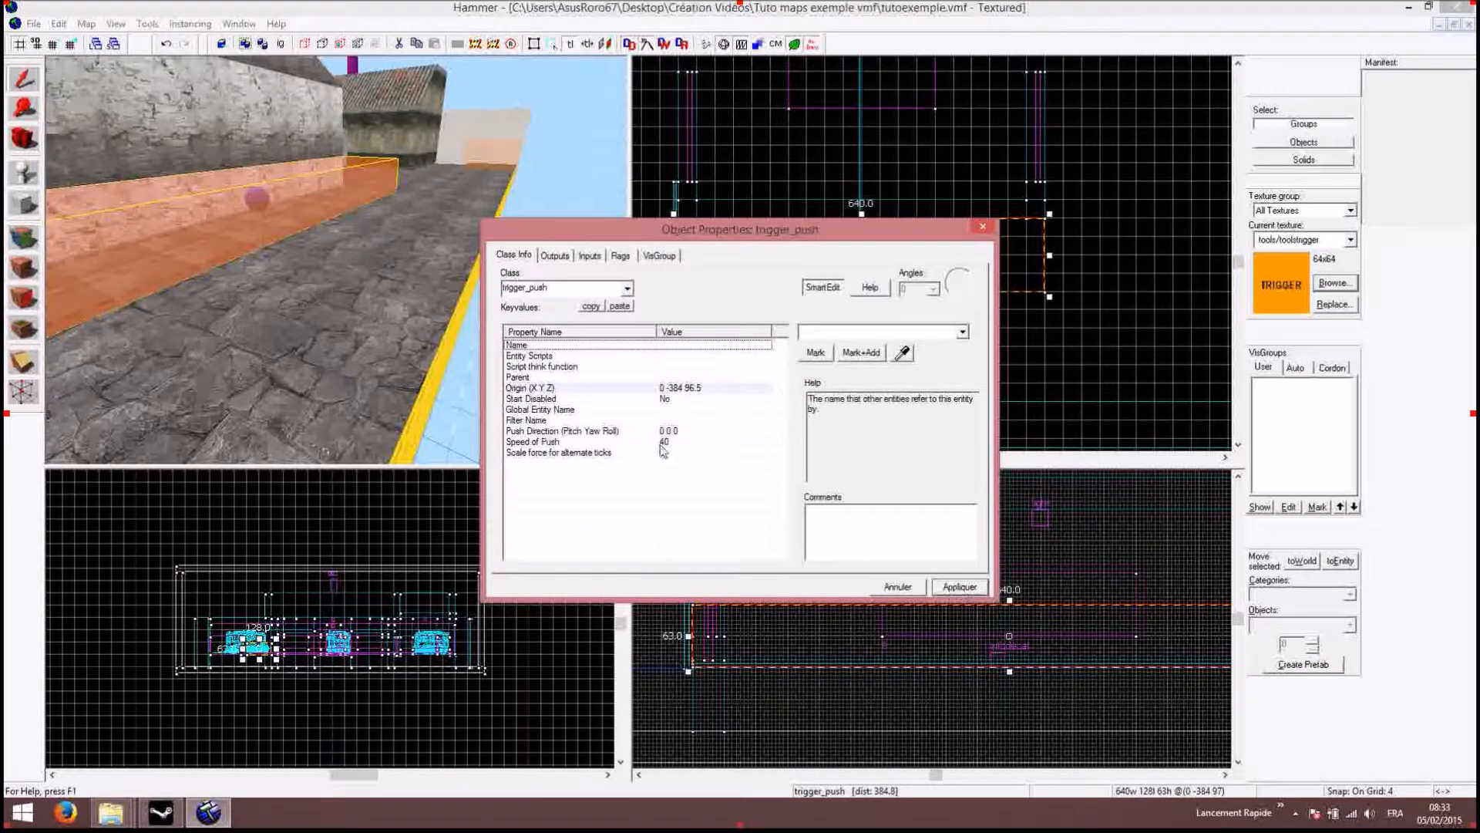
# Step: Enable the Clients flag on the trigger_push entity and apply it
pyautogui.click(621, 256)
pyautogui.click(508, 305)
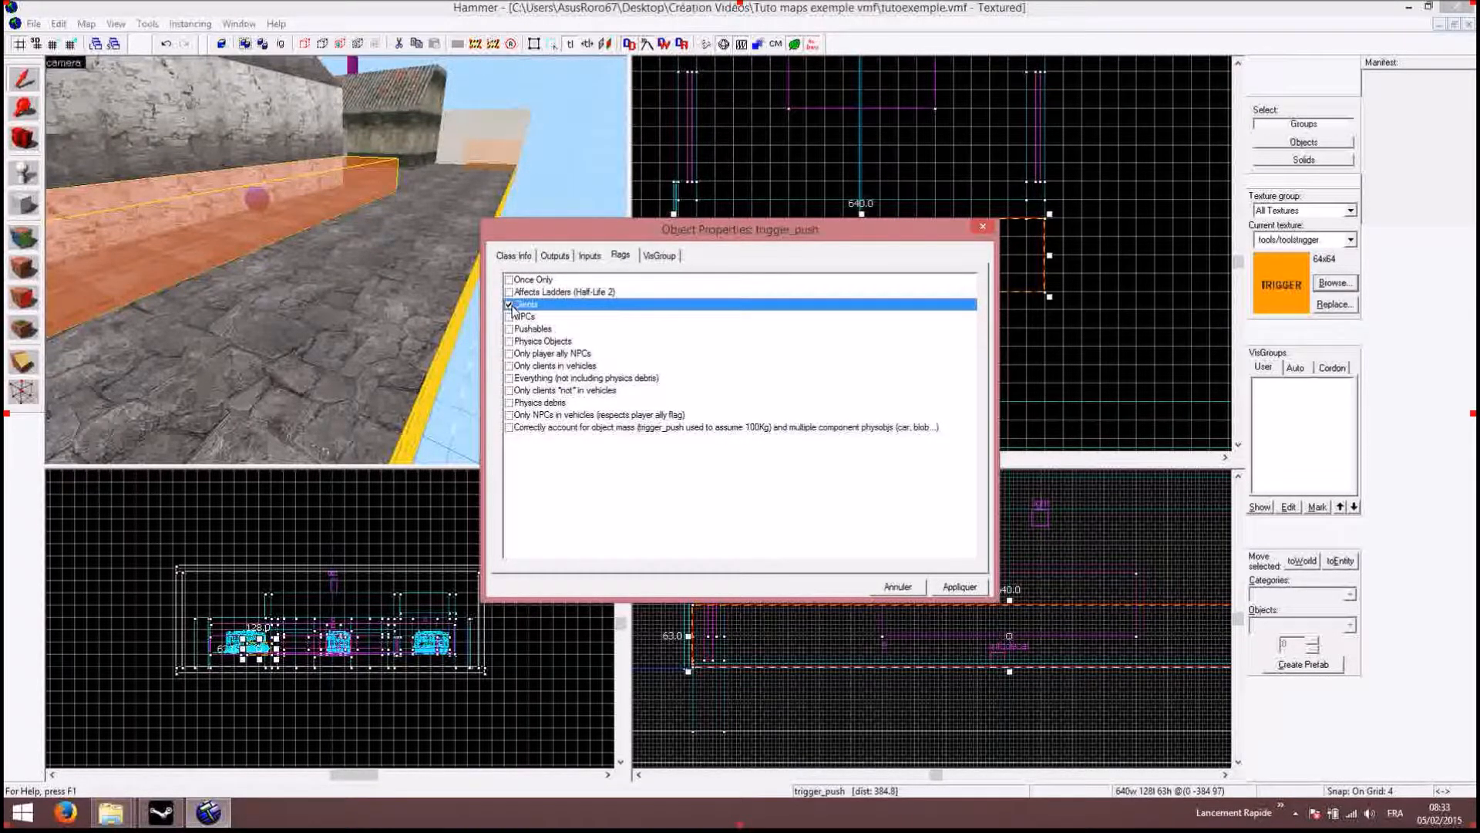
pyautogui.click(958, 587)
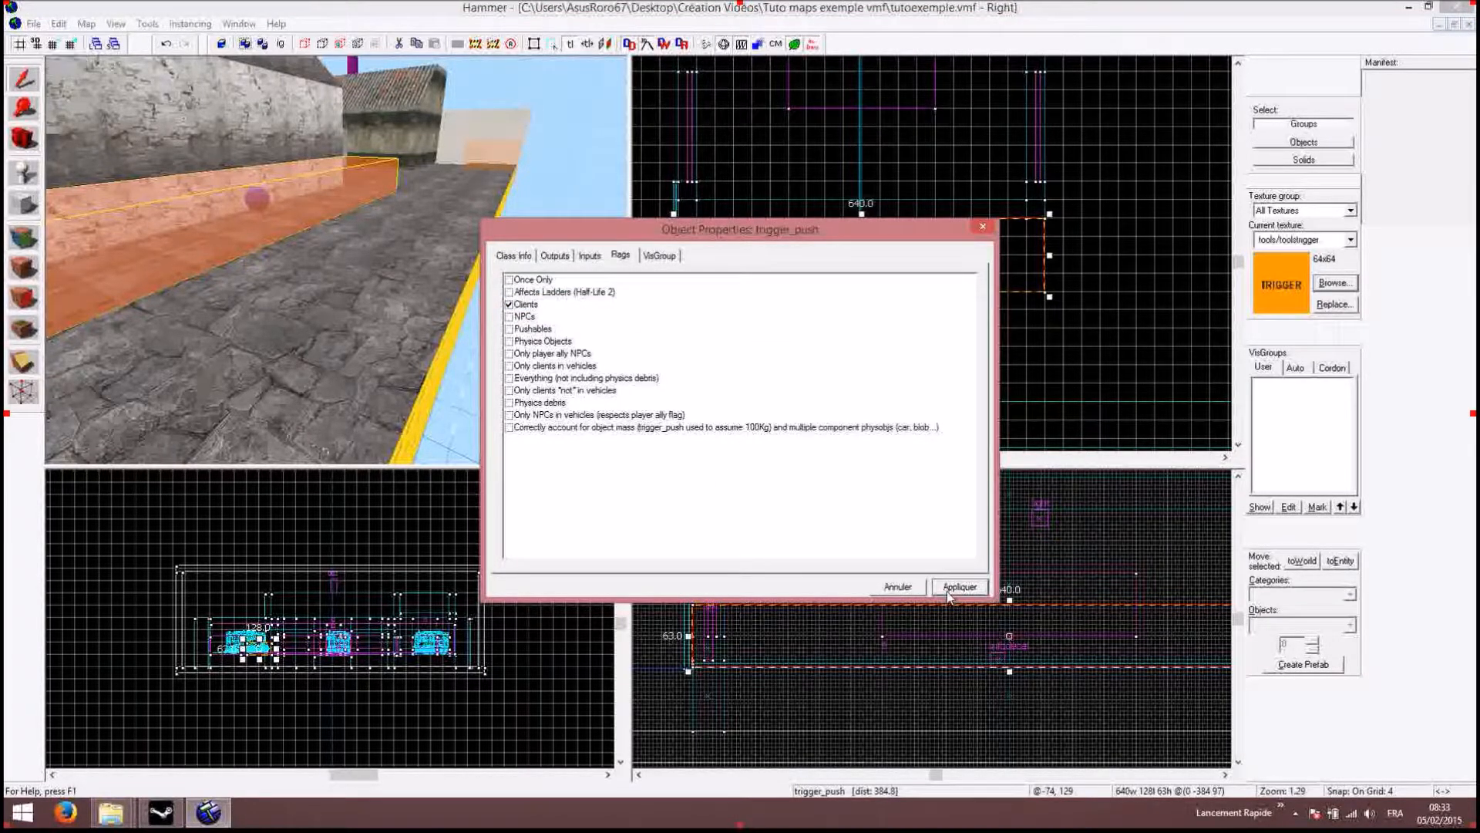
pyautogui.click(948, 592)
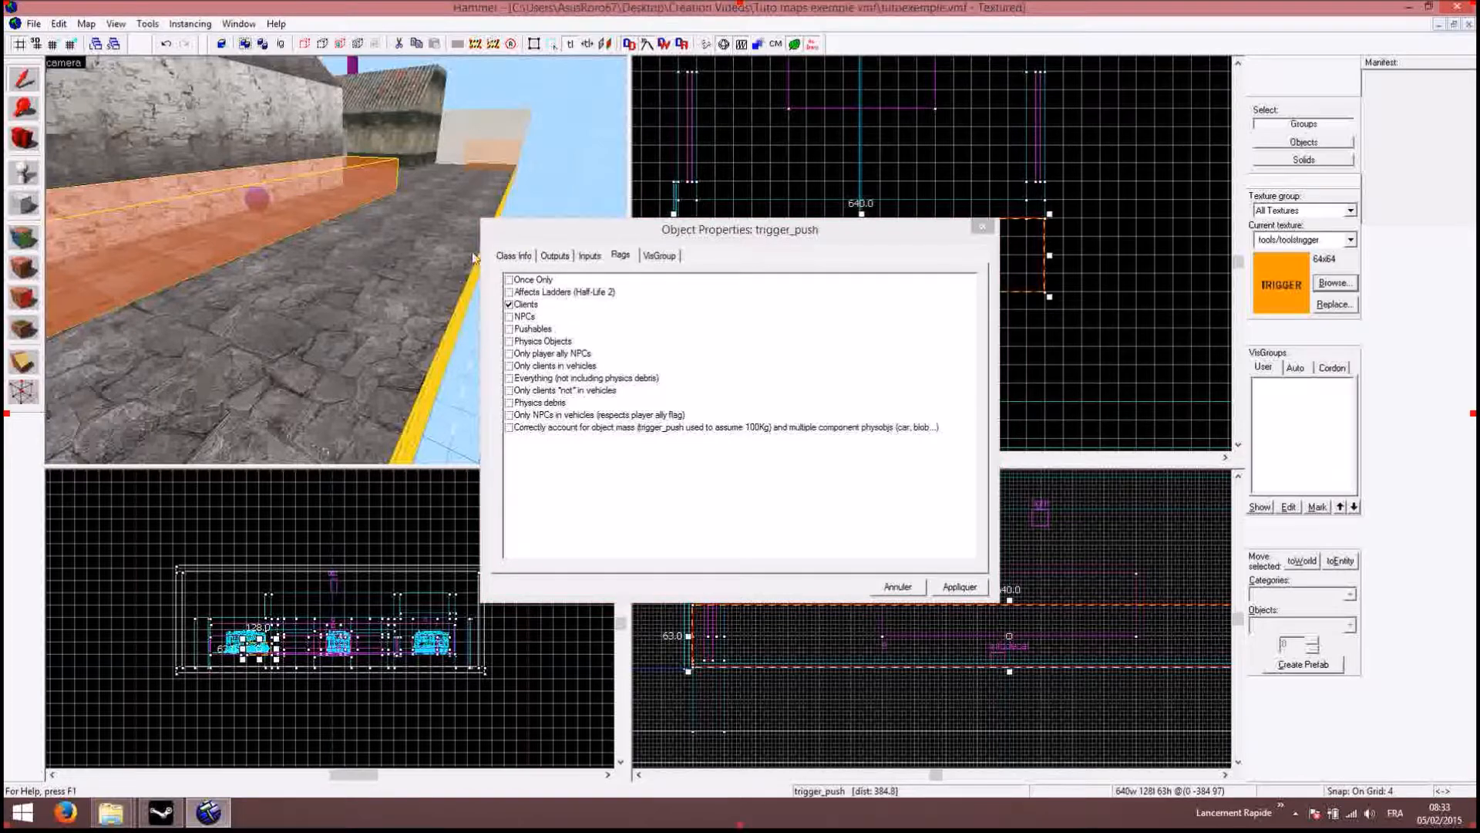
# Step: Set the trigger_push entity's push direction to 0 90 0 and its speed of push to 500, and apply the properties
pyautogui.click(515, 255)
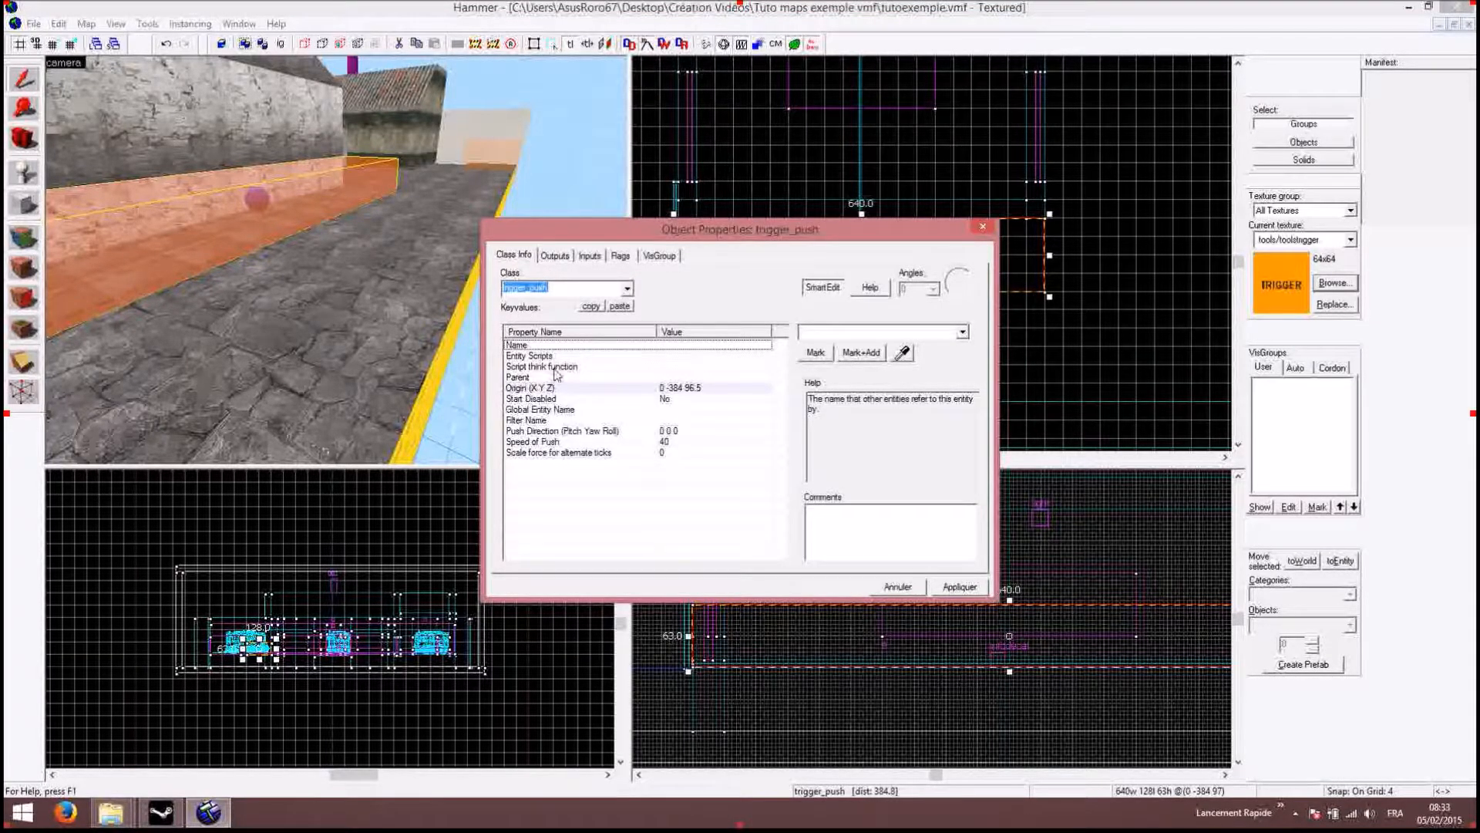
pyautogui.click(543, 431)
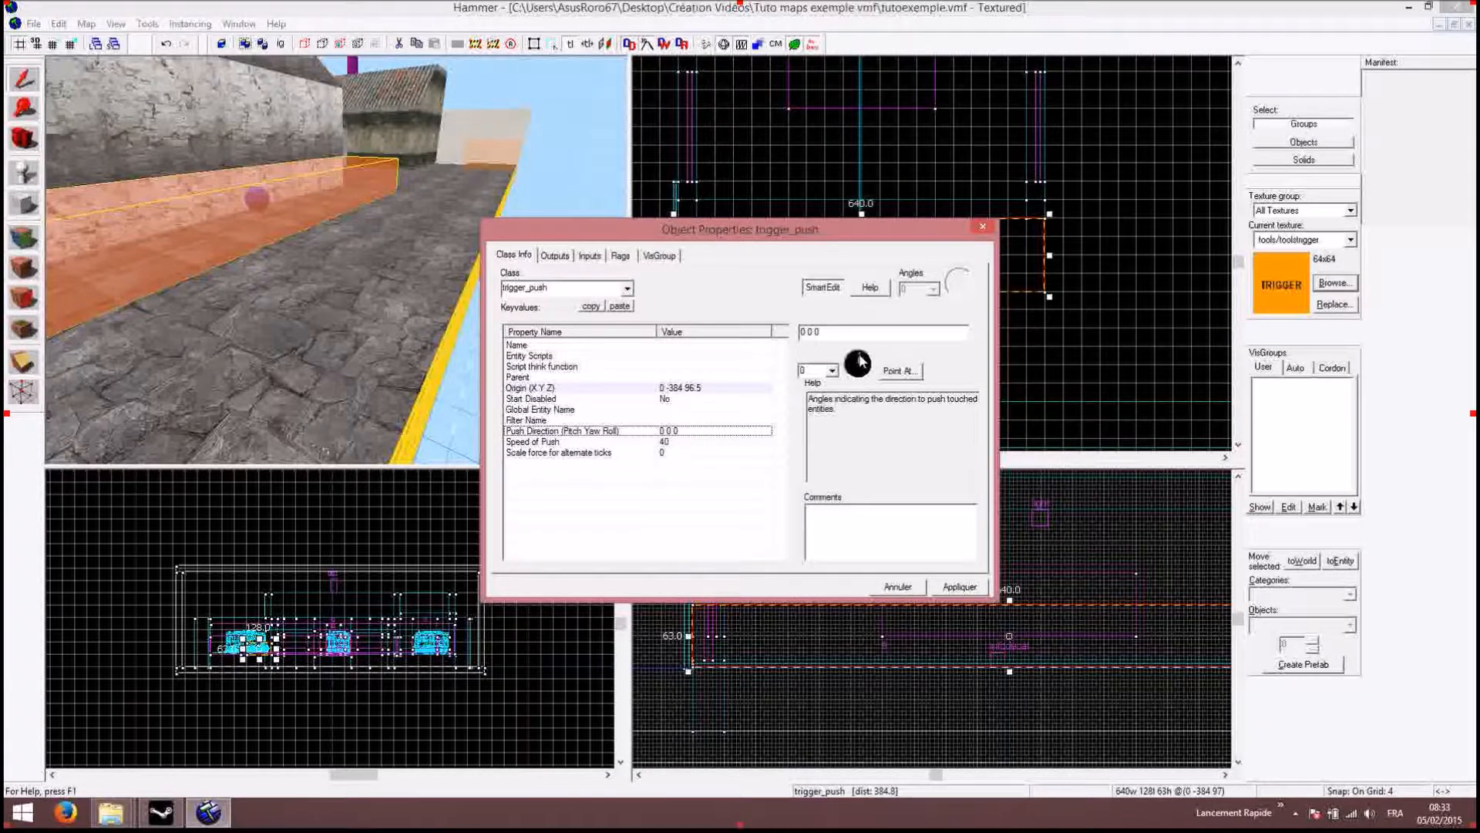
pyautogui.click(860, 360)
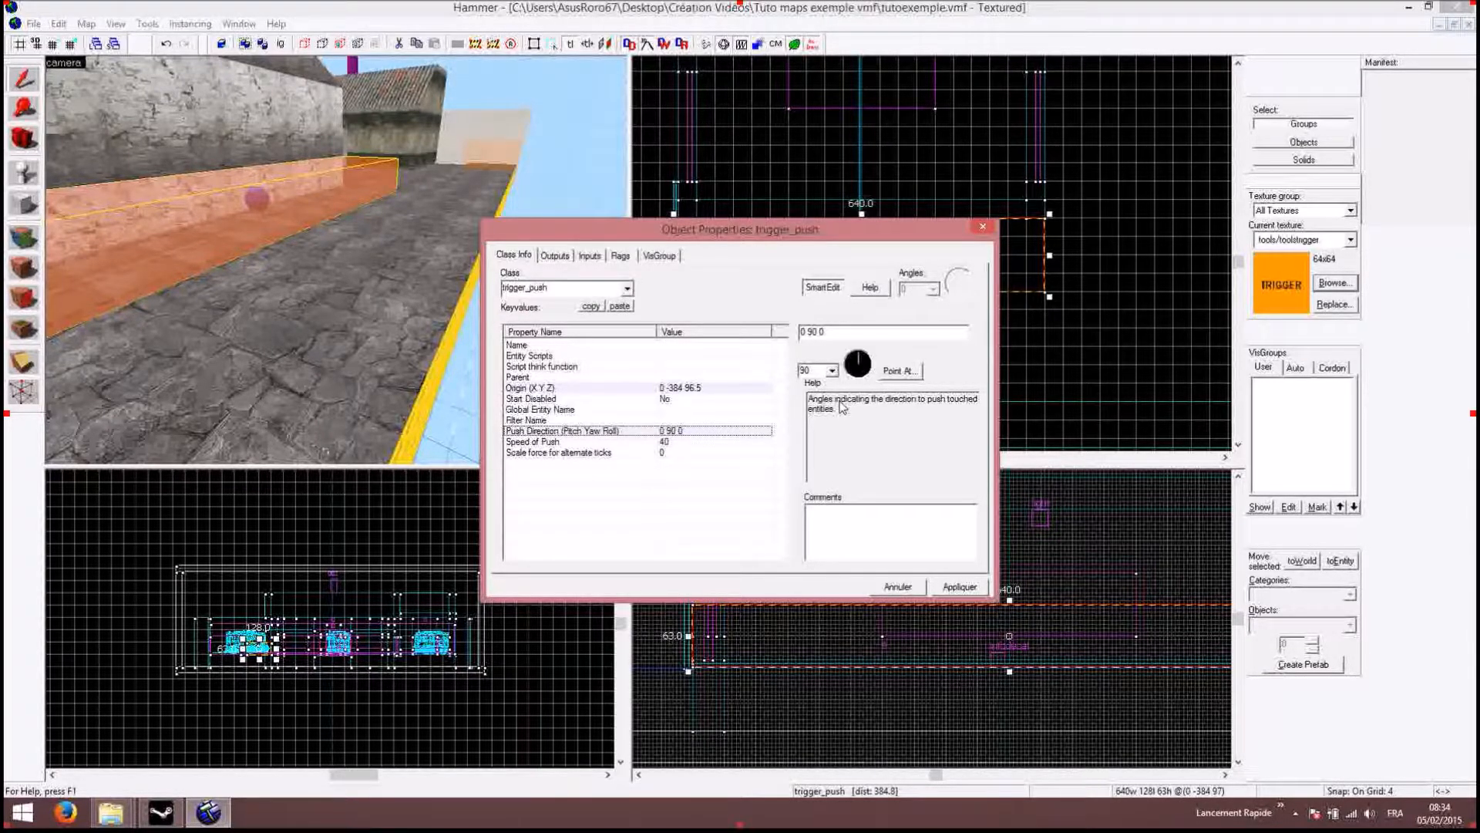
pyautogui.click(667, 445)
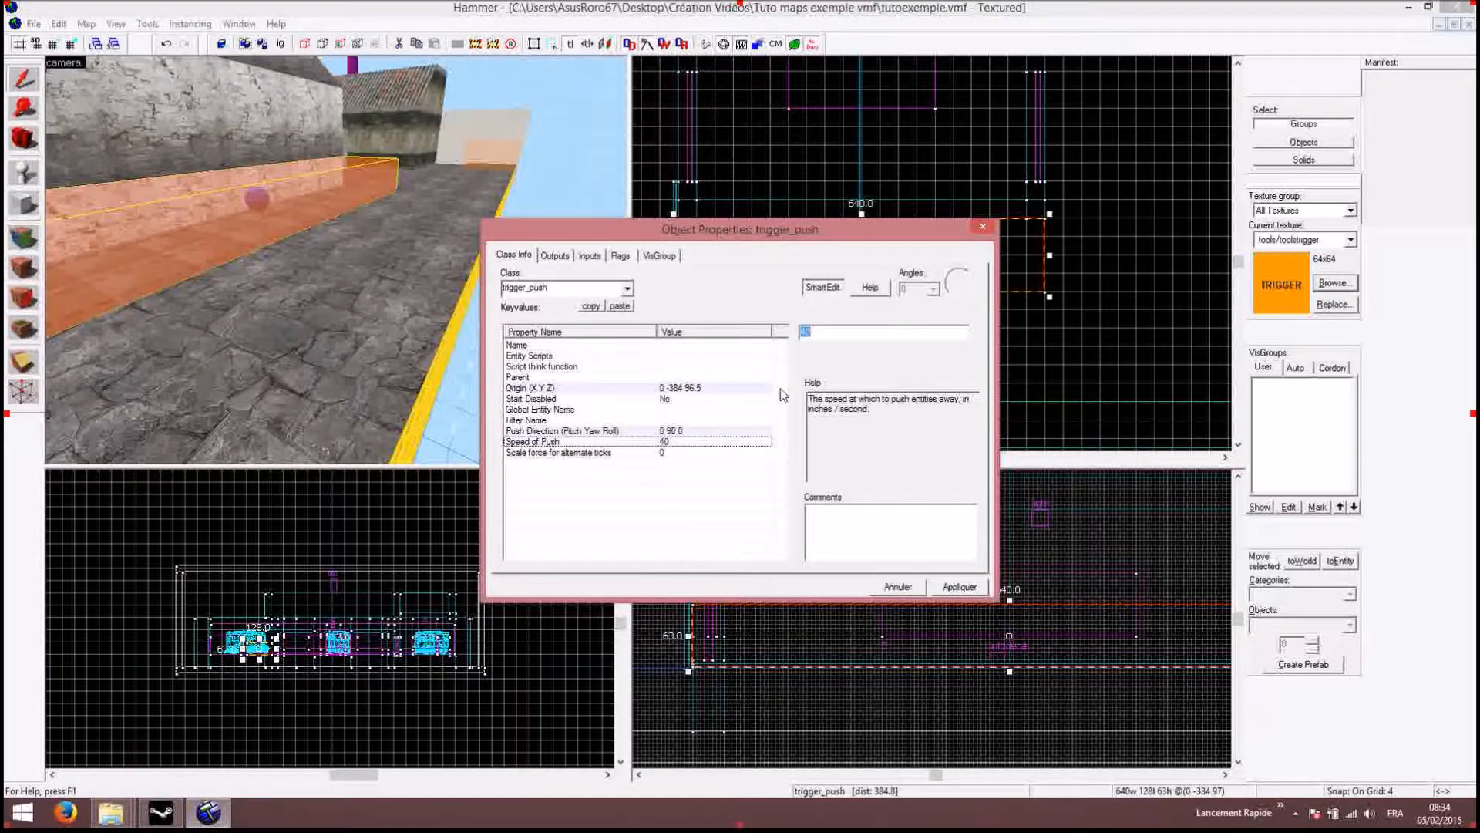
pyautogui.write('500')
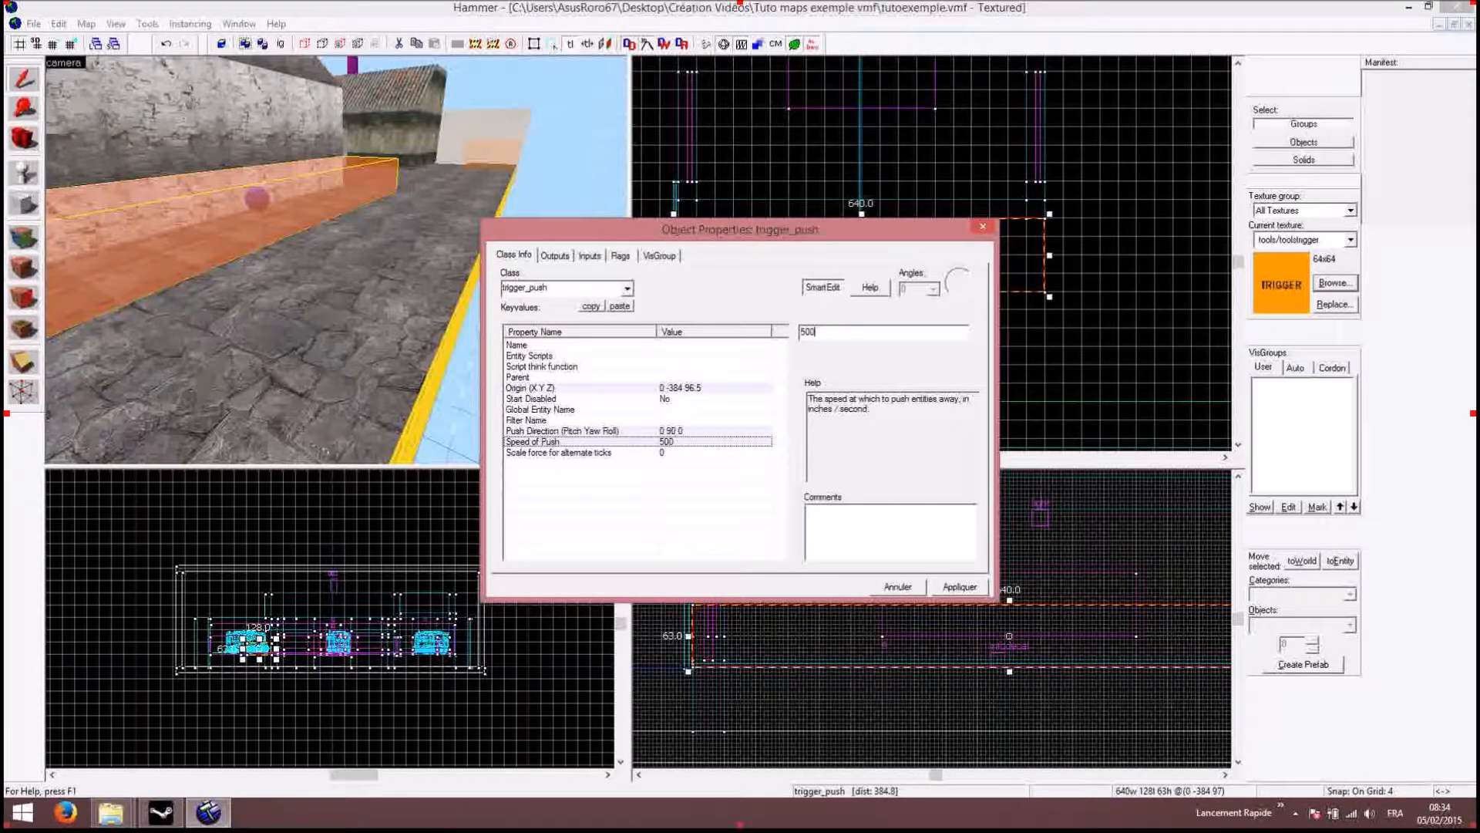
pyautogui.click(957, 587)
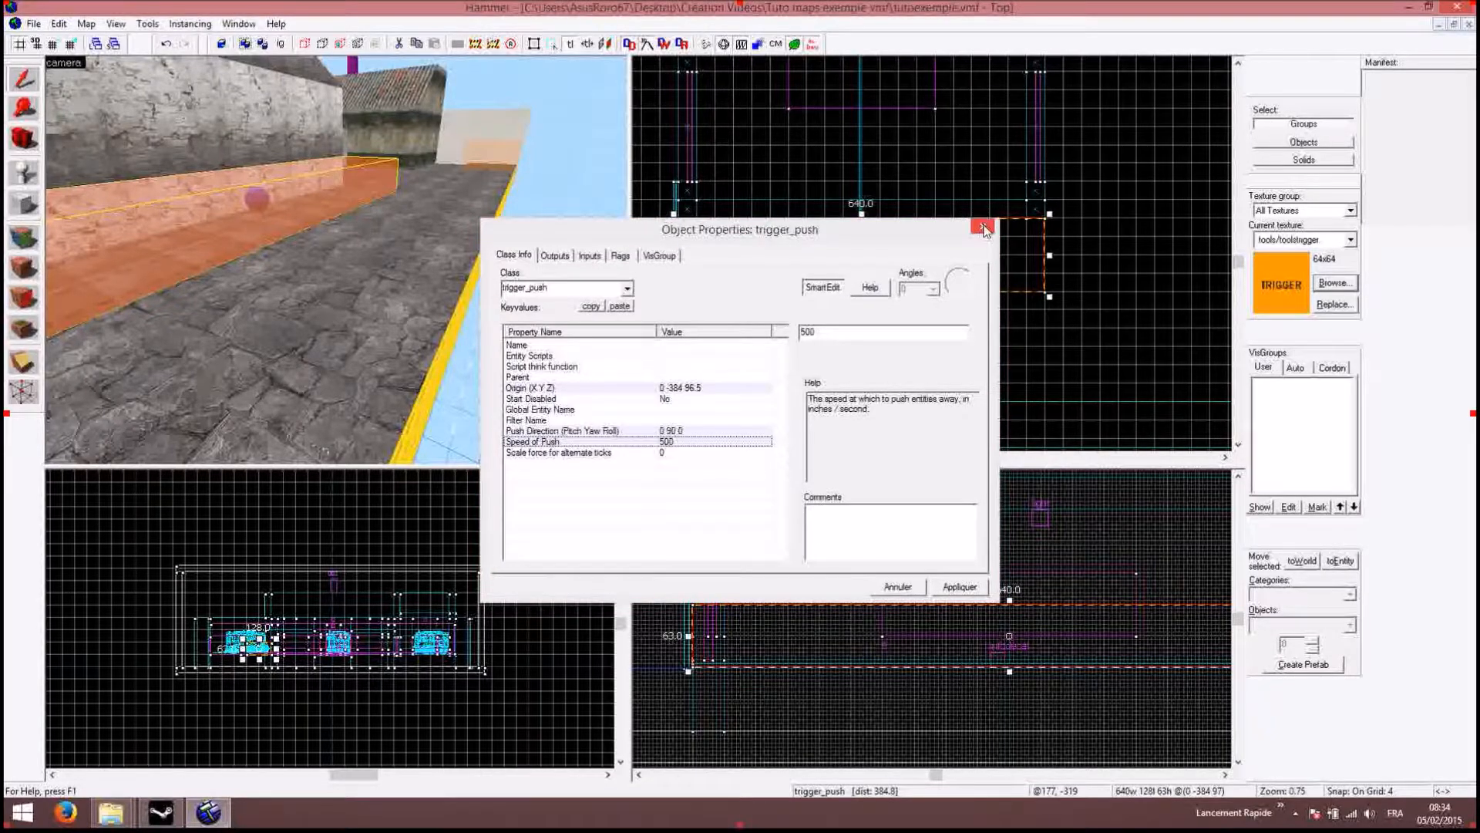
pyautogui.click(953, 589)
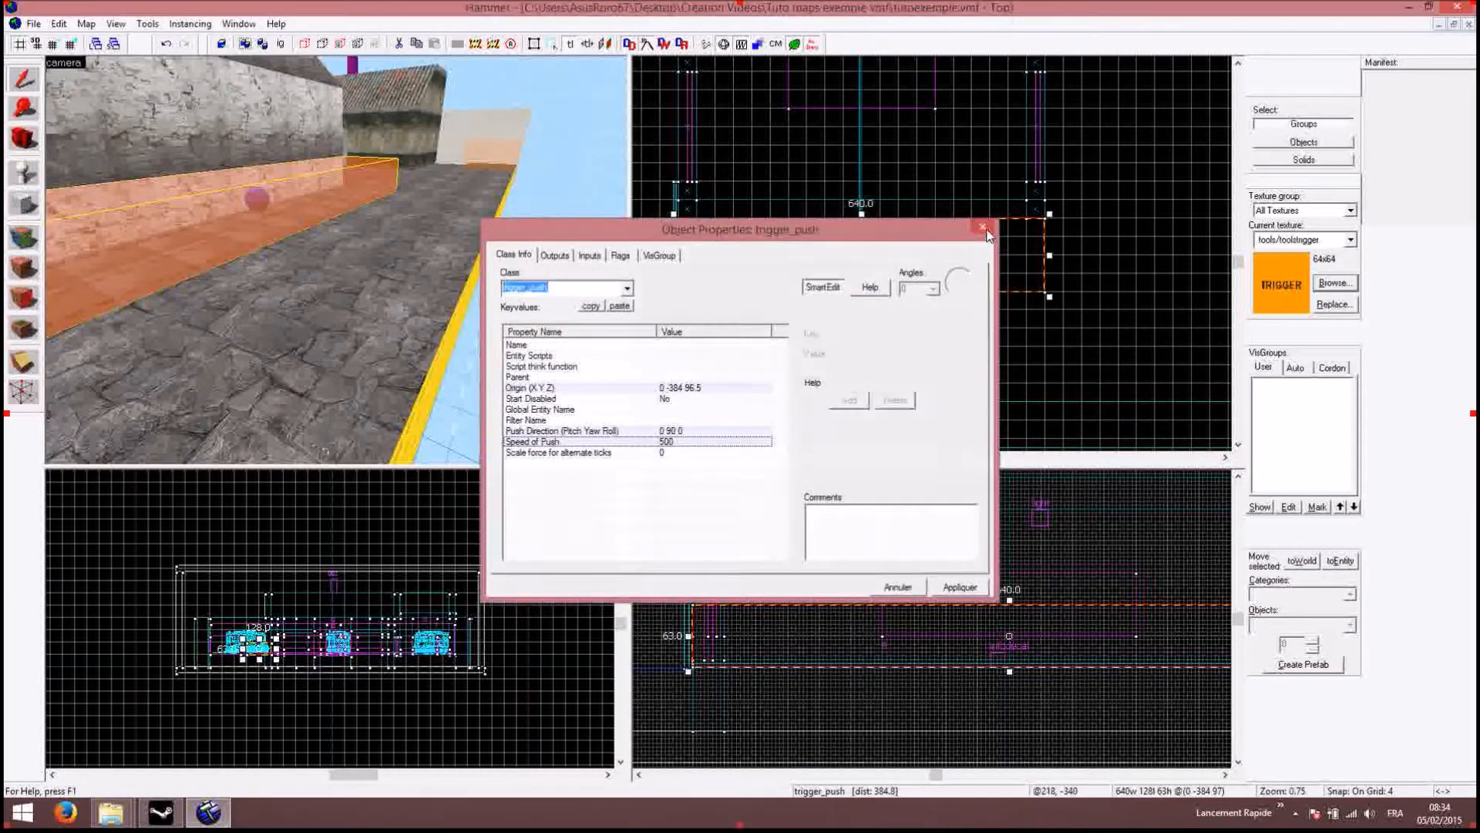
pyautogui.click(982, 226)
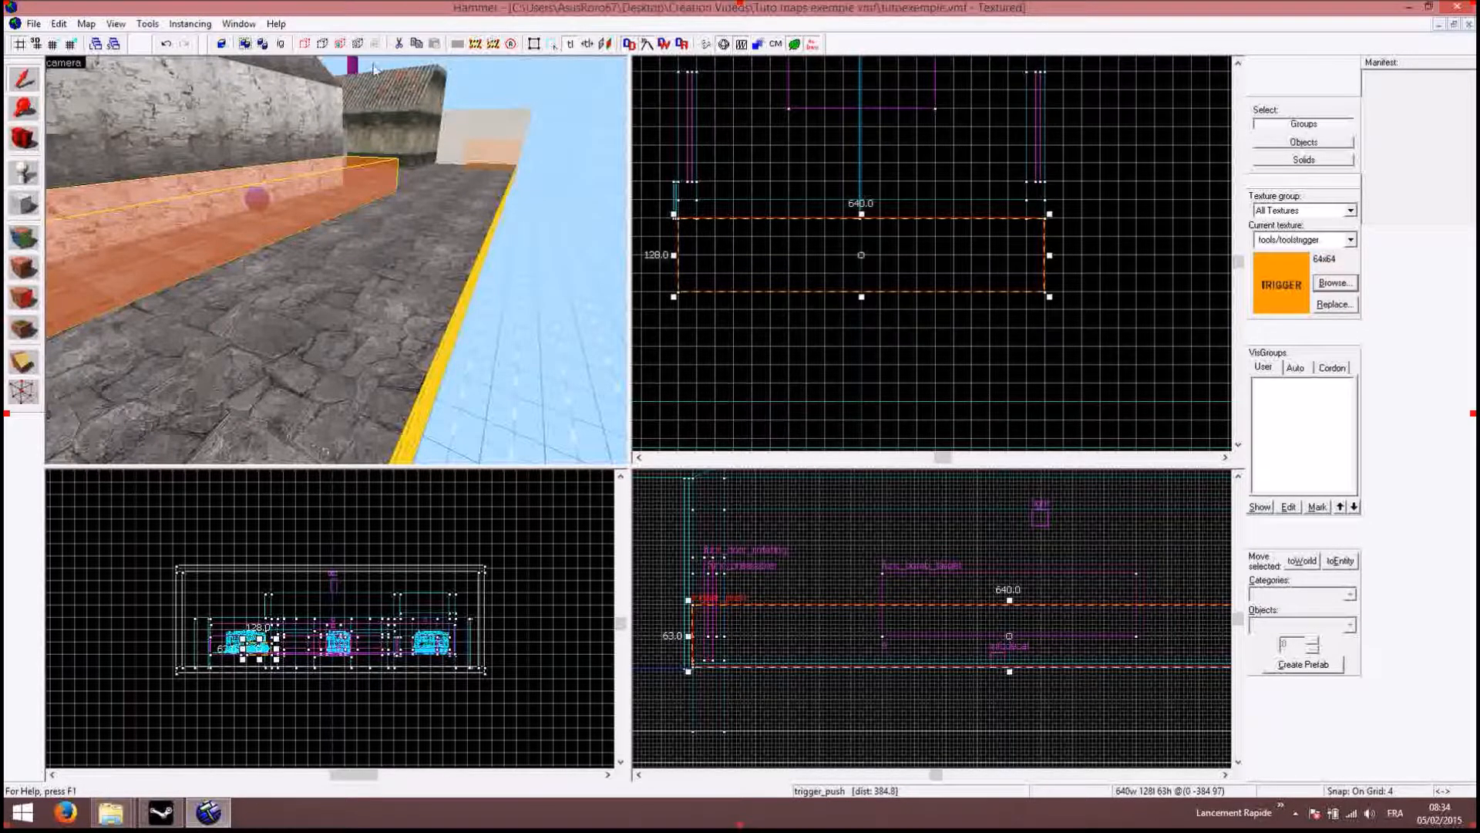
# Step: Clip the large ground block along two parallel lines 224 units apart beside the house, keeping all pieces
pyautogui.press('Left')
pyautogui.press('Up')
pyautogui.press('w')
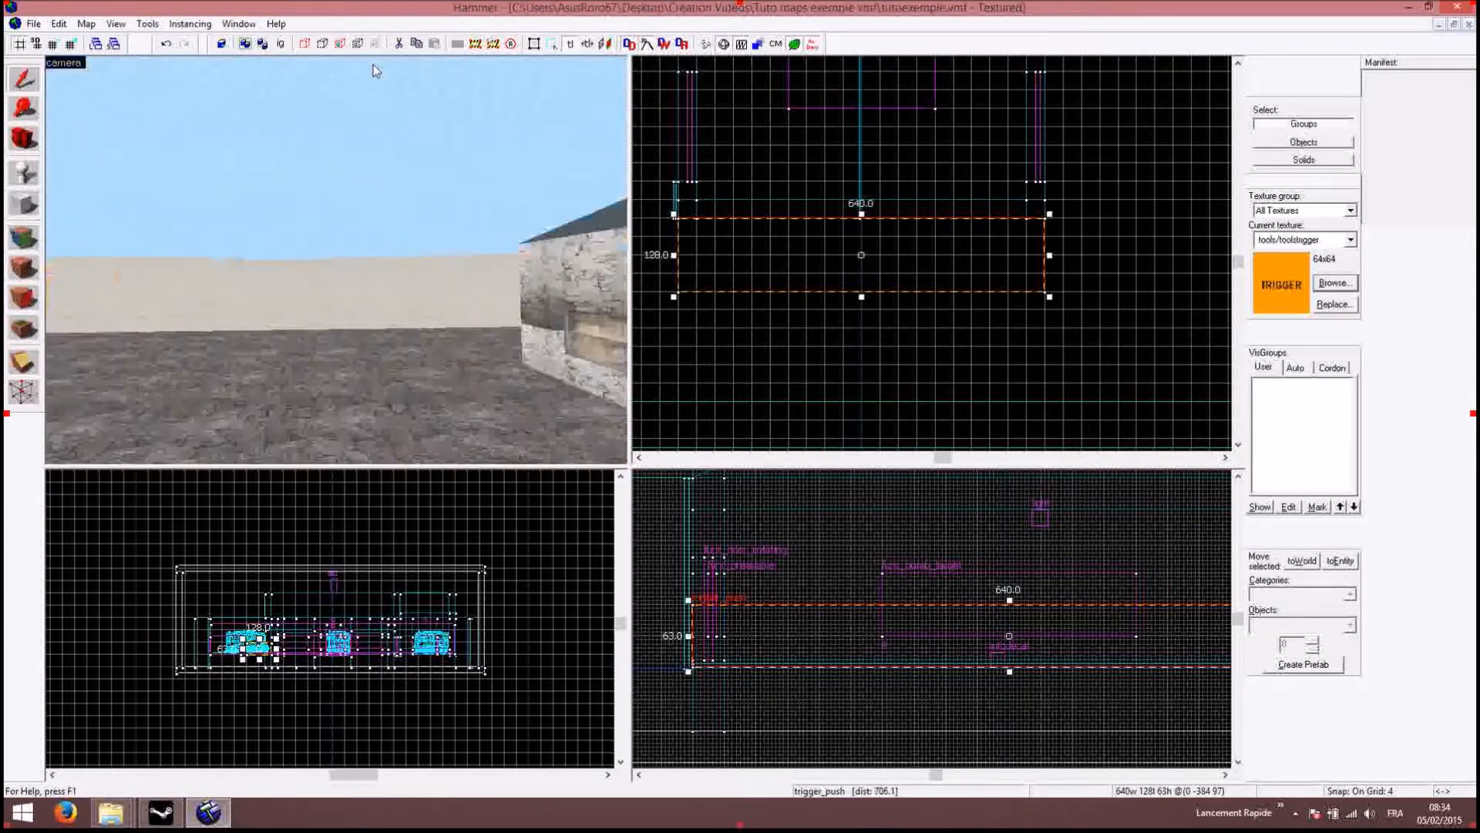
pyautogui.press('w')
pyautogui.press('Down')
pyautogui.press('Right')
pyautogui.press('w')
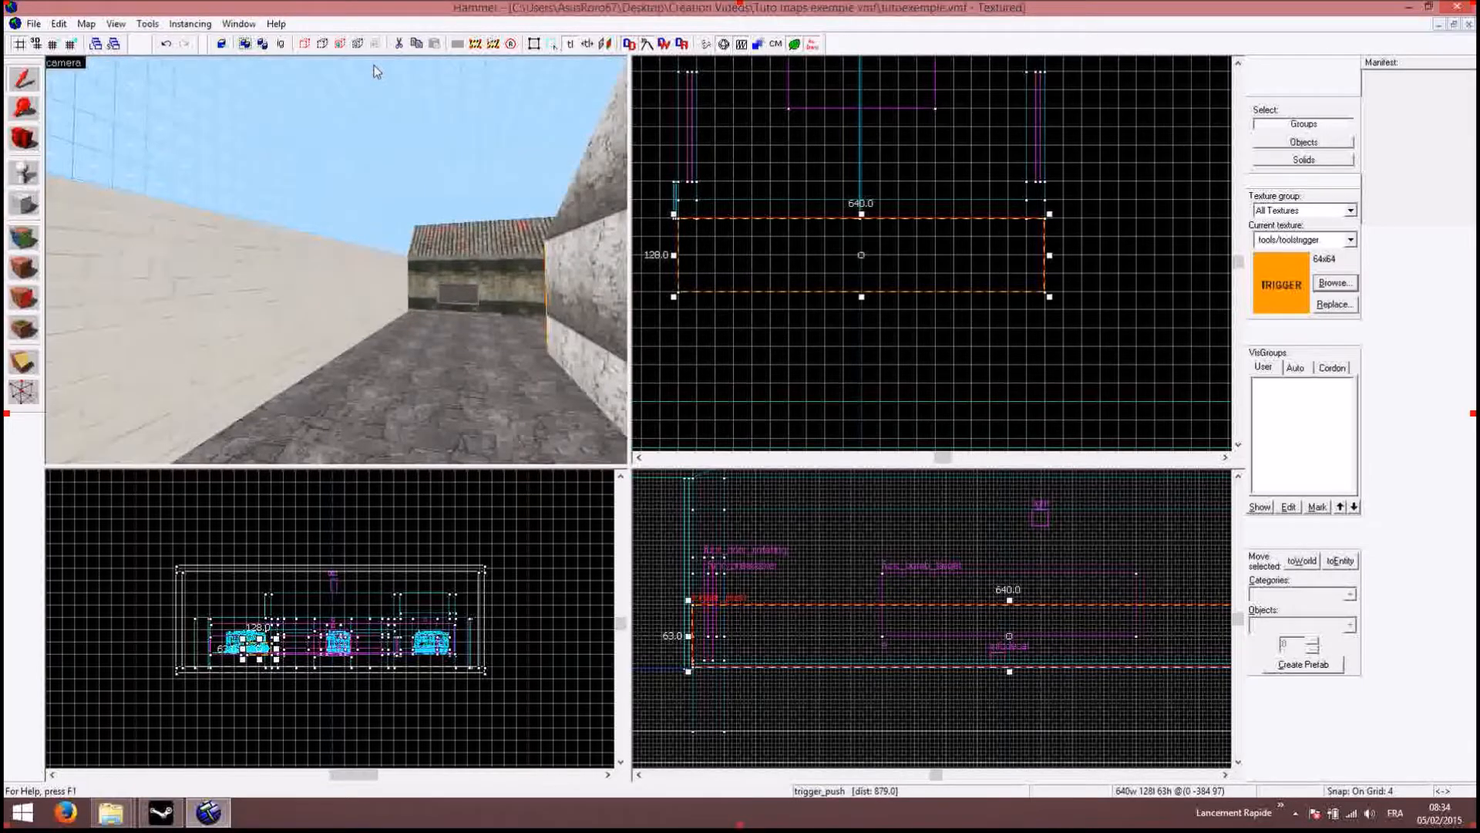
pyautogui.press('Down')
pyautogui.press('Down')
pyautogui.press('s')
pyautogui.press('Right')
pyautogui.press('Left')
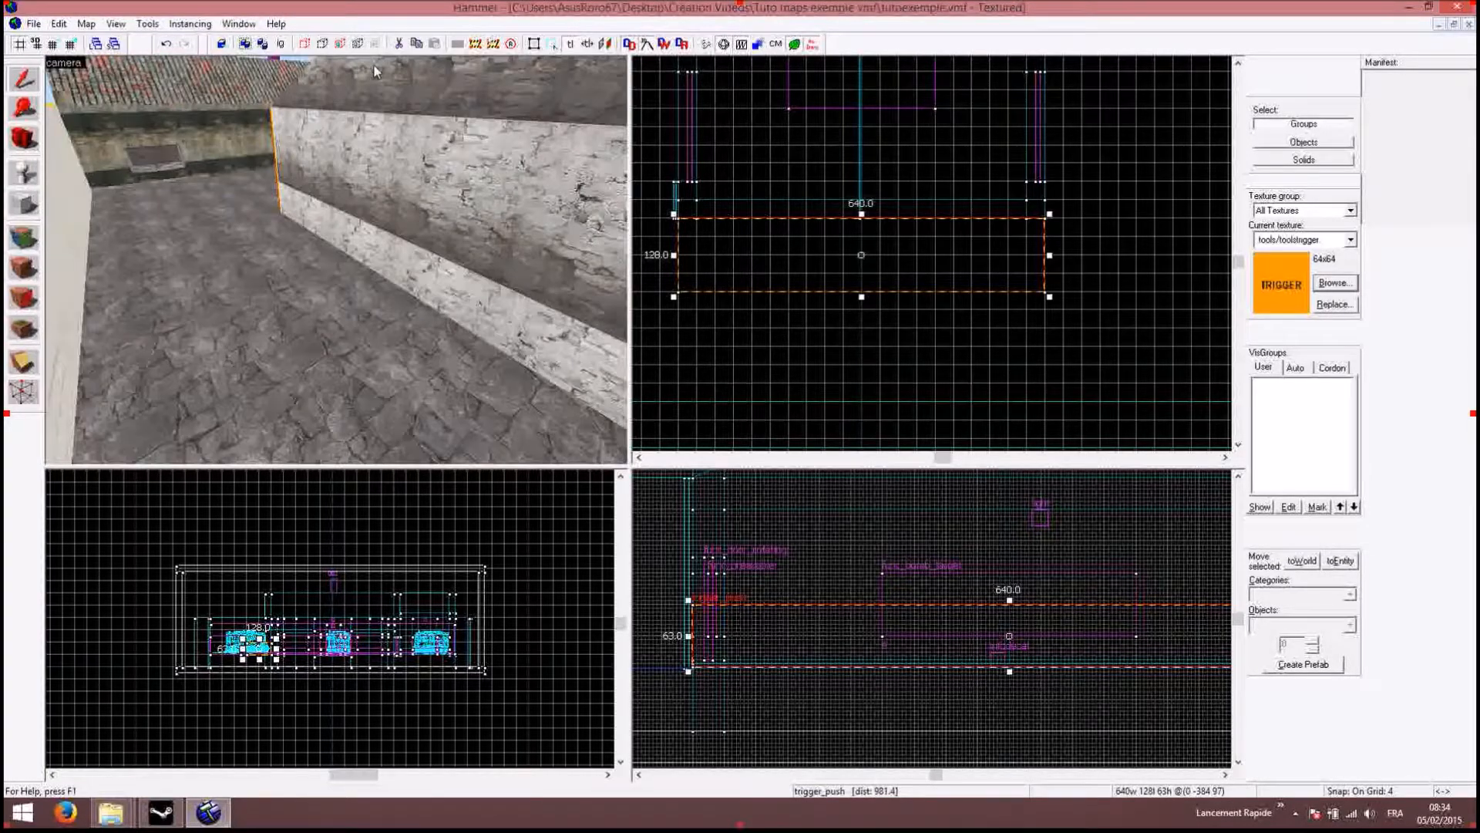
pyautogui.press('Left')
pyautogui.press('Right')
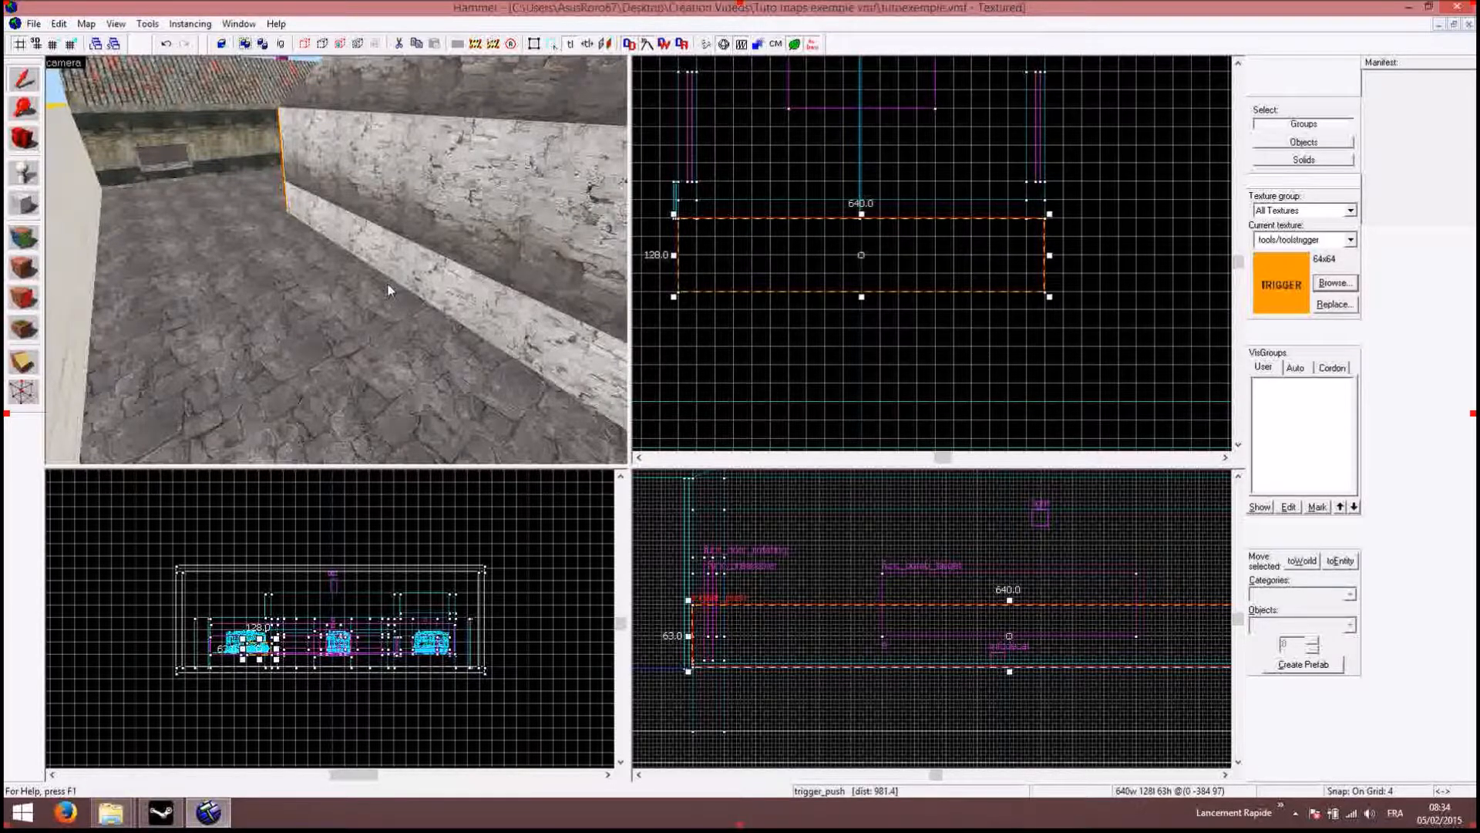
pyautogui.click(335, 305)
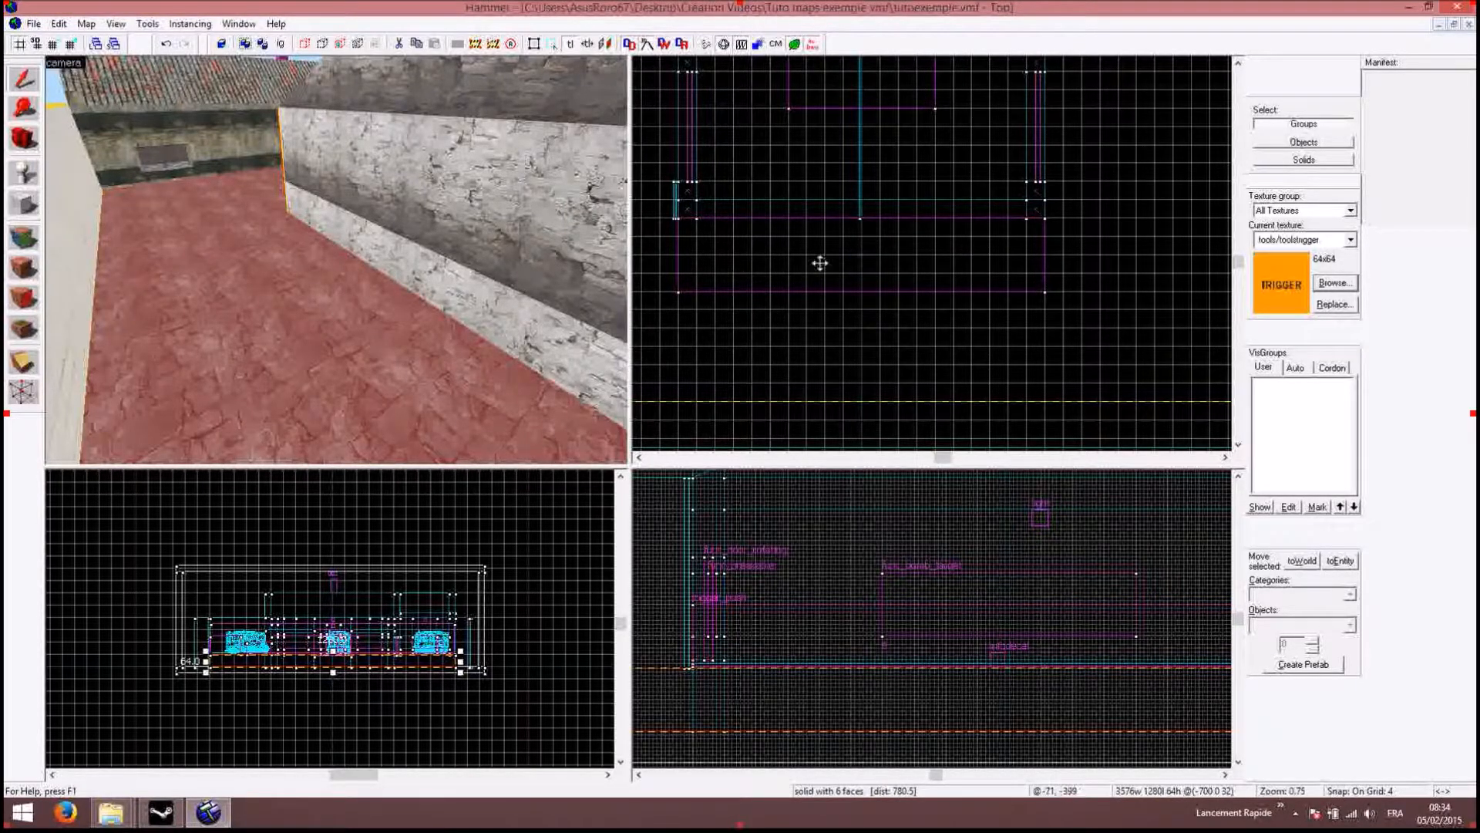
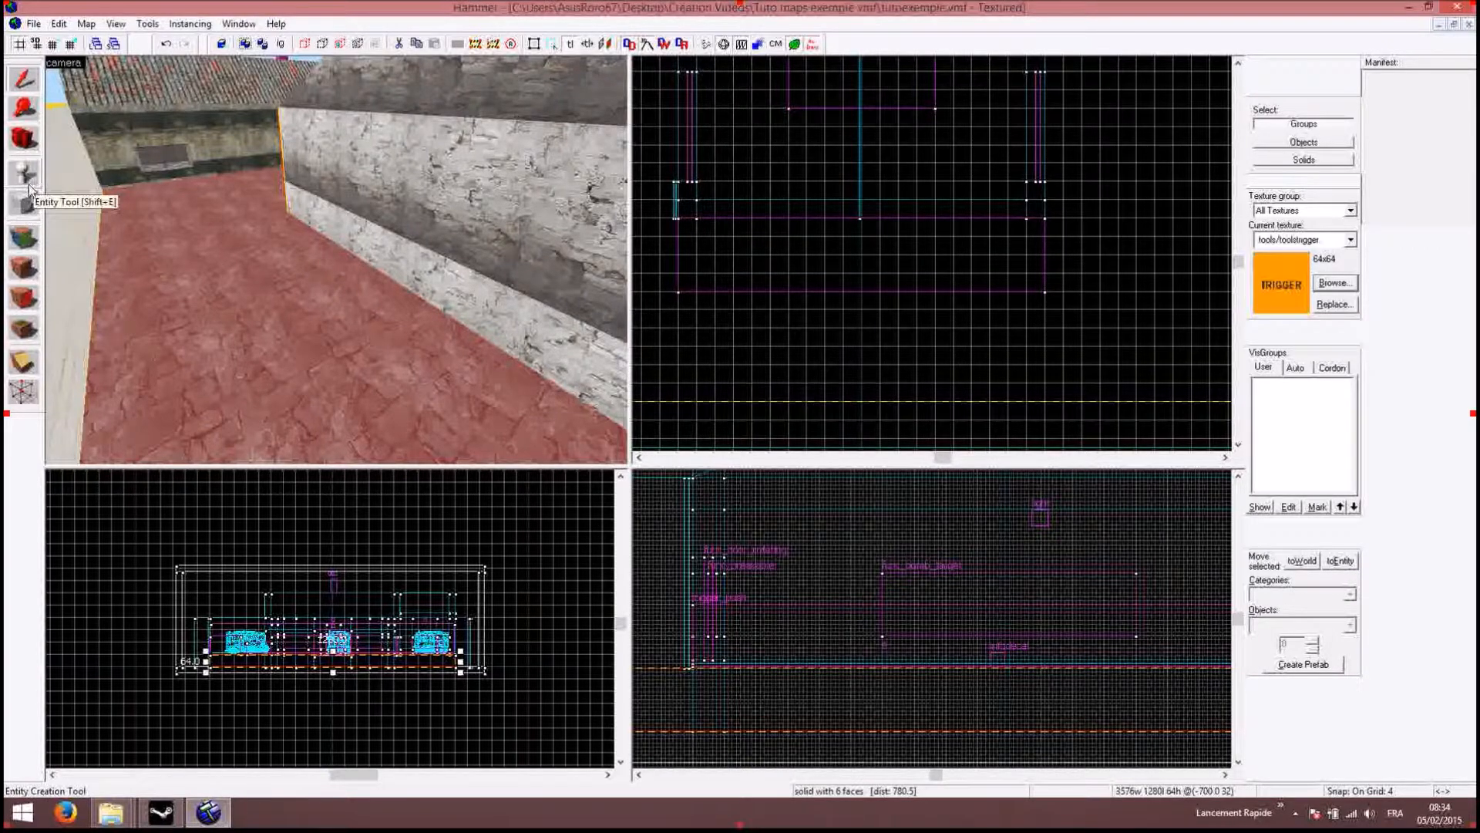
pyautogui.click(29, 369)
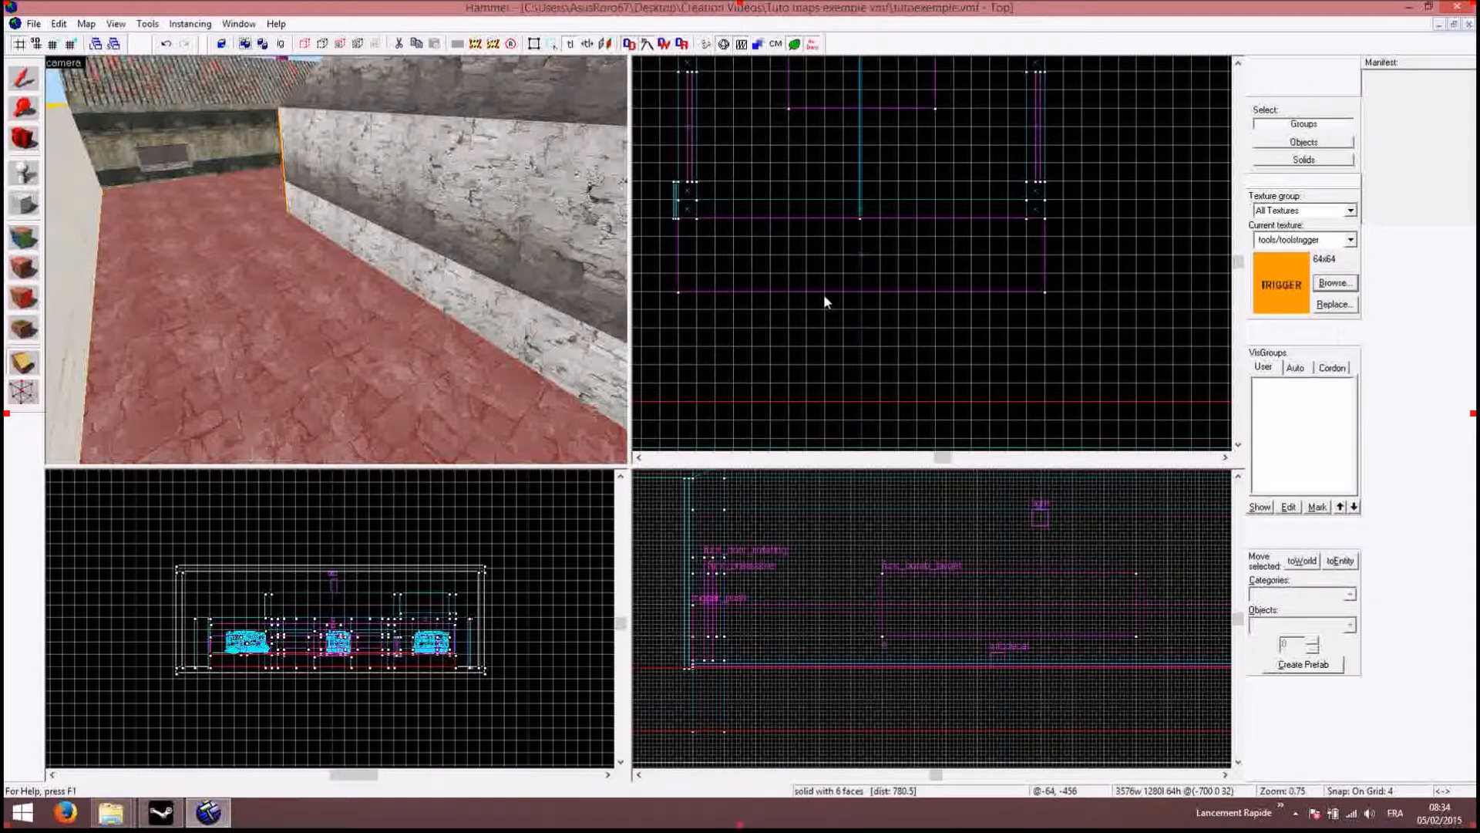
pyautogui.scroll(-3, 825, 278)
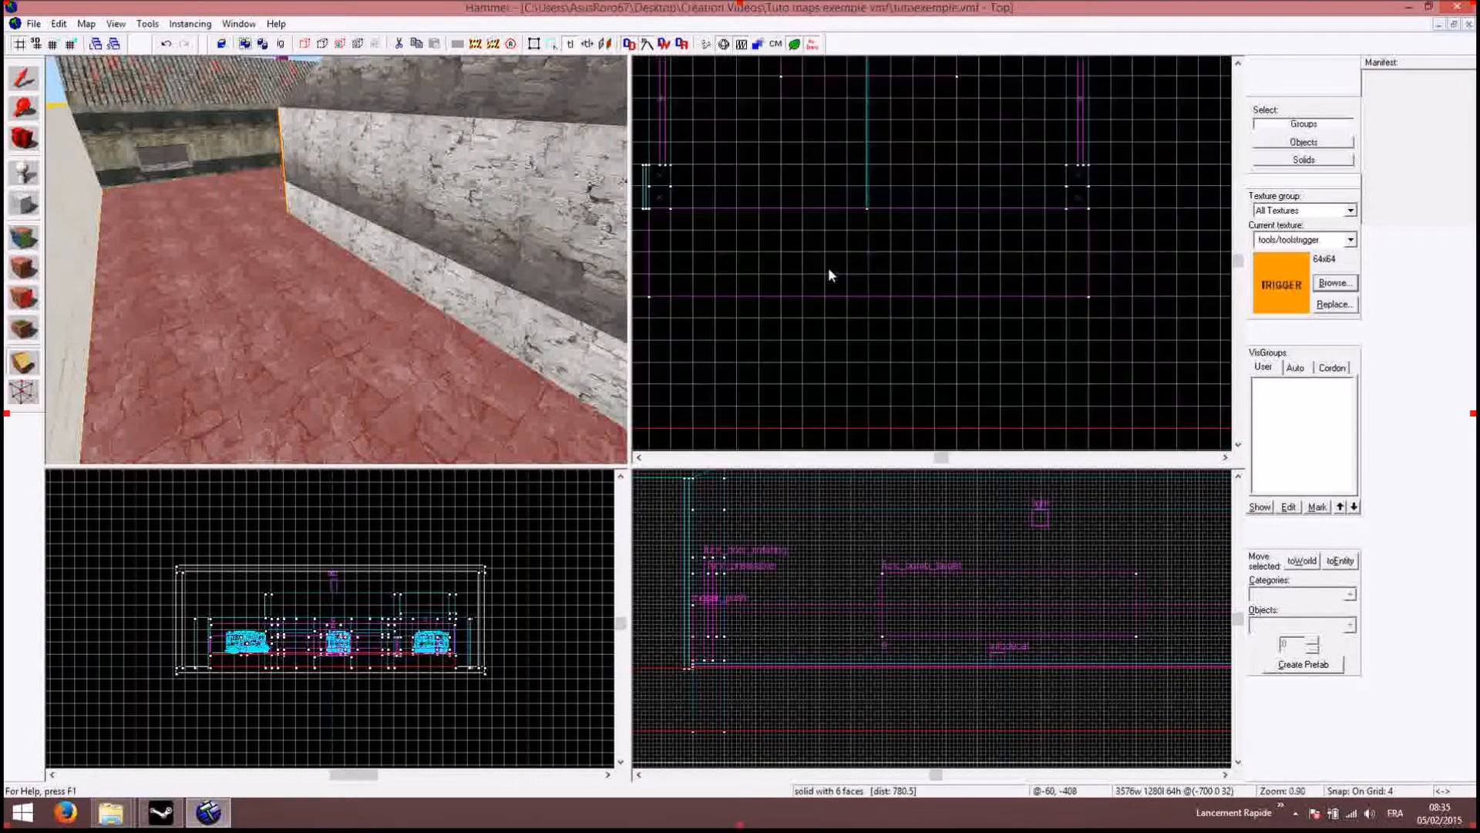
pyautogui.press('Up')
pyautogui.press('Up')
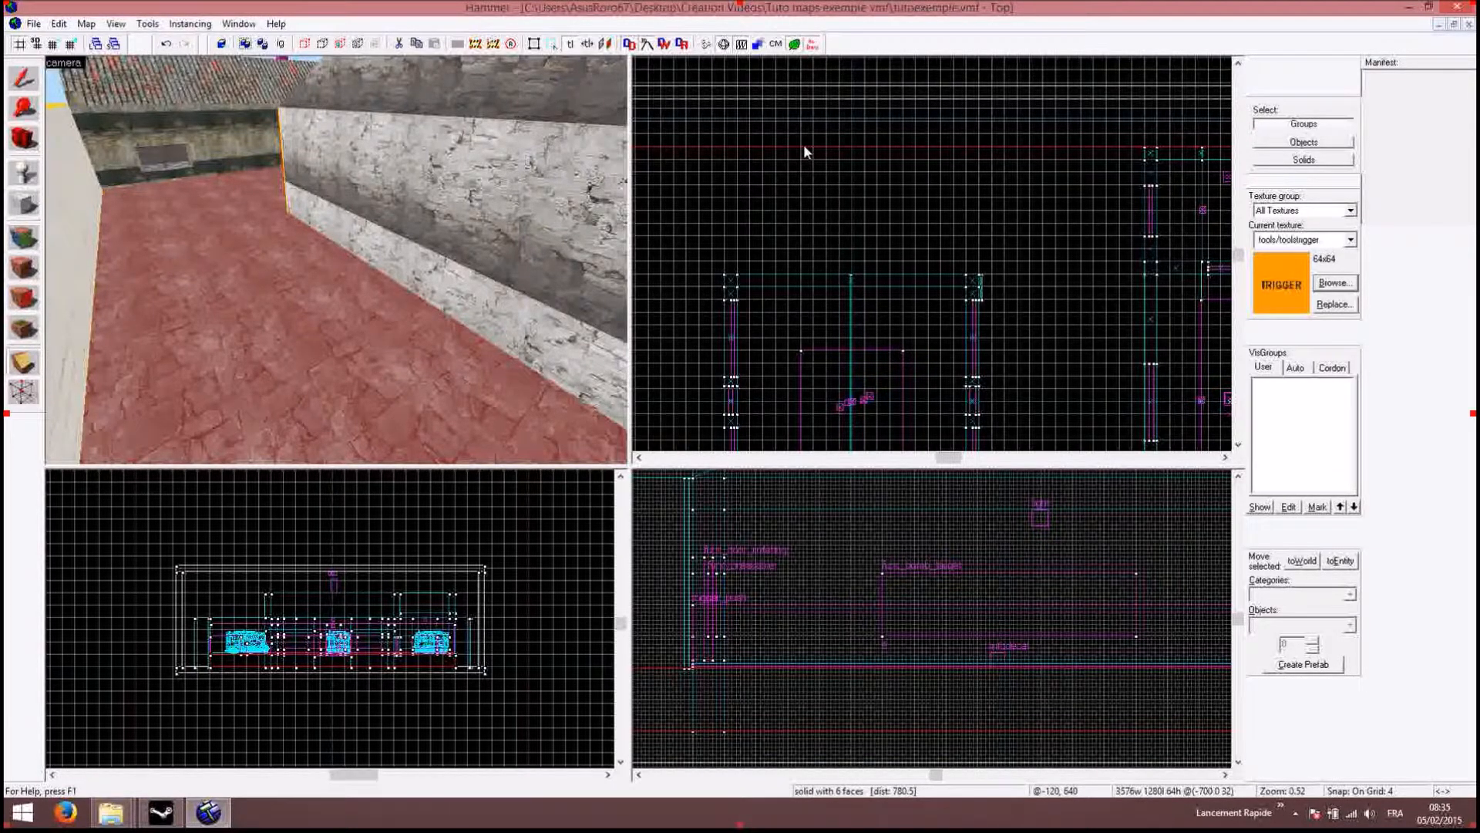
pyautogui.moveTo(802, 144); pyautogui.dragTo(802, 300)
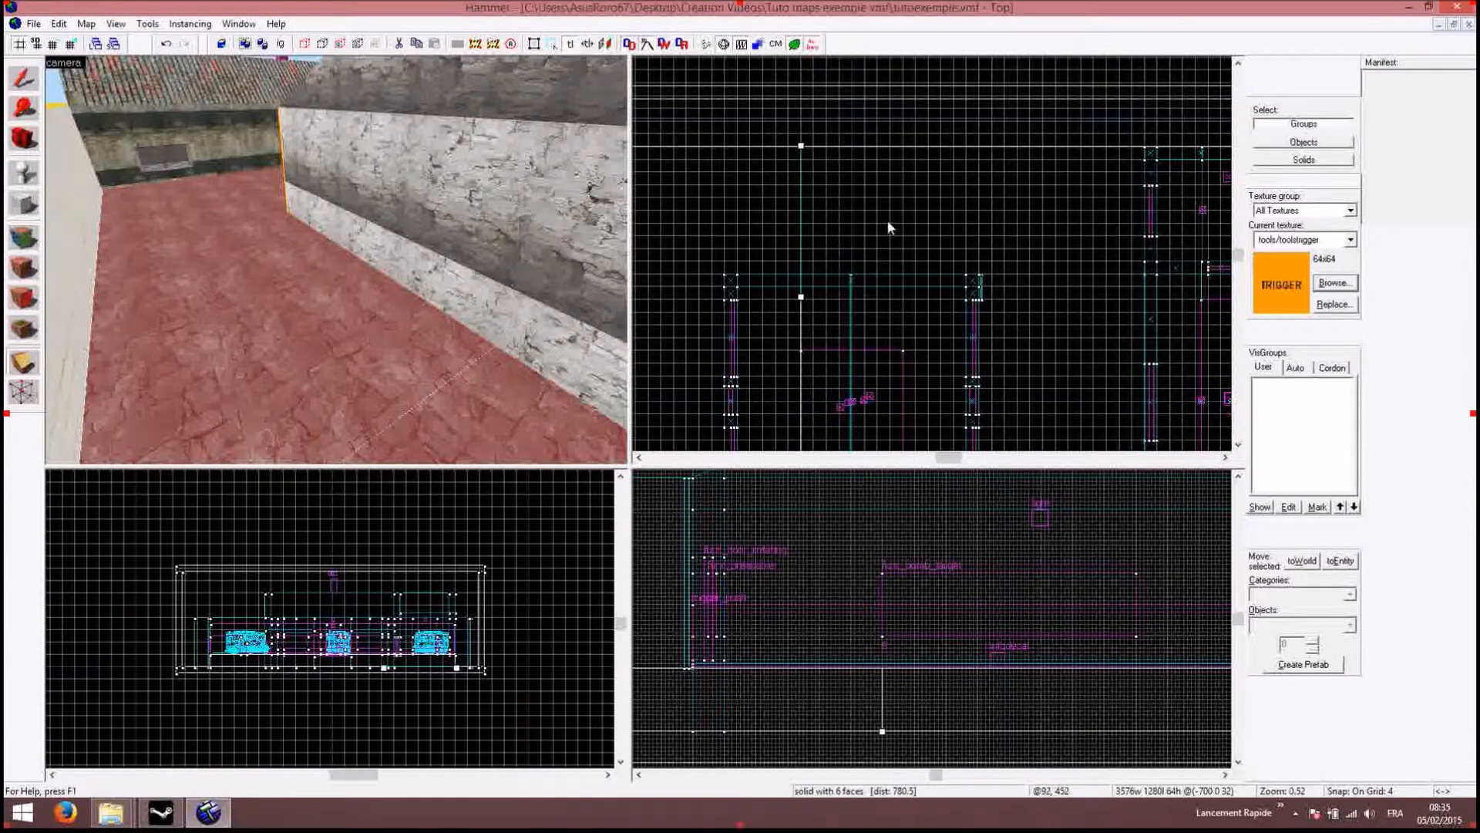
pyautogui.press('Return')
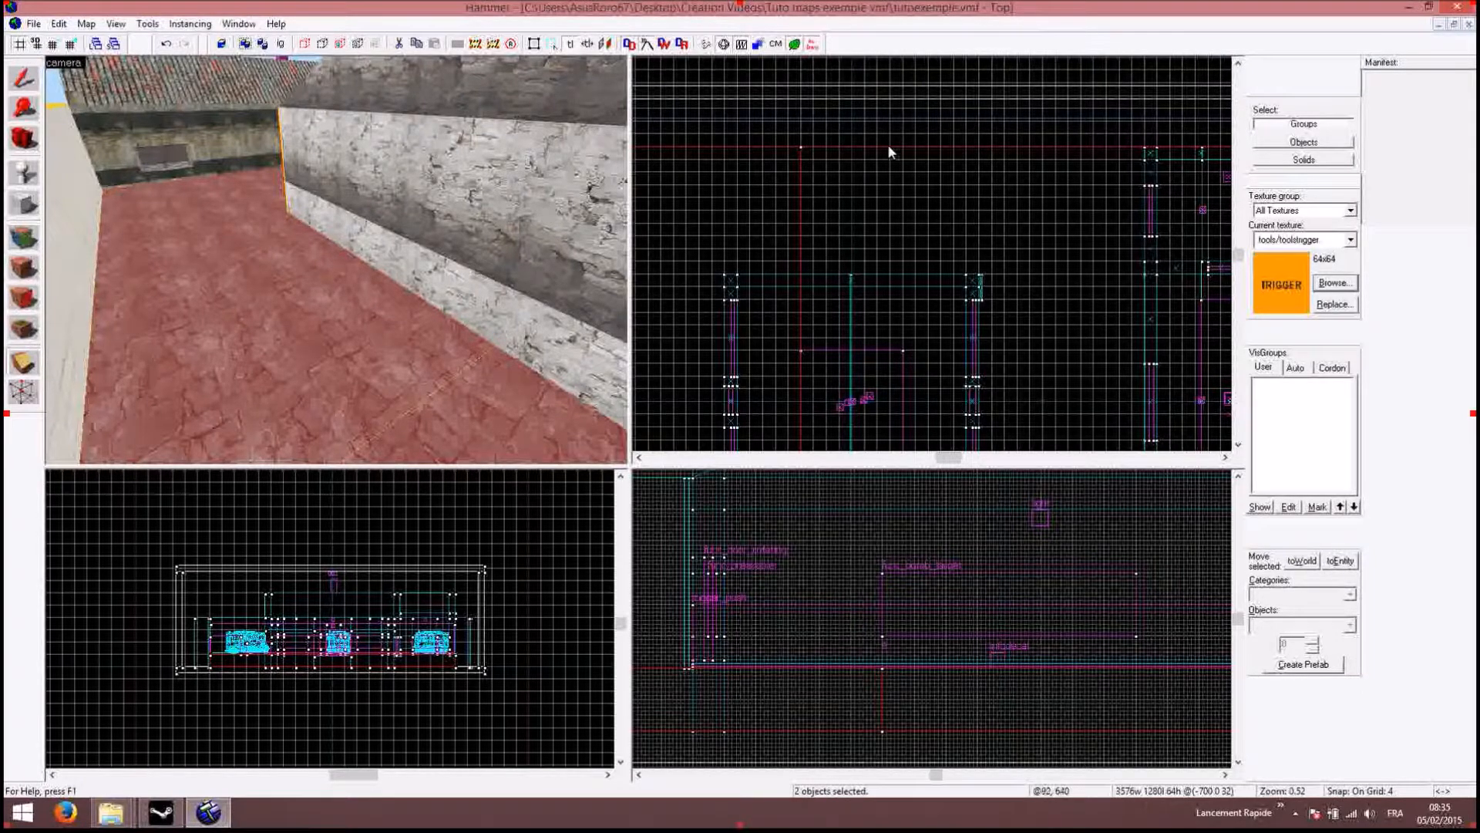
pyautogui.moveTo(889, 146); pyautogui.dragTo(891, 276)
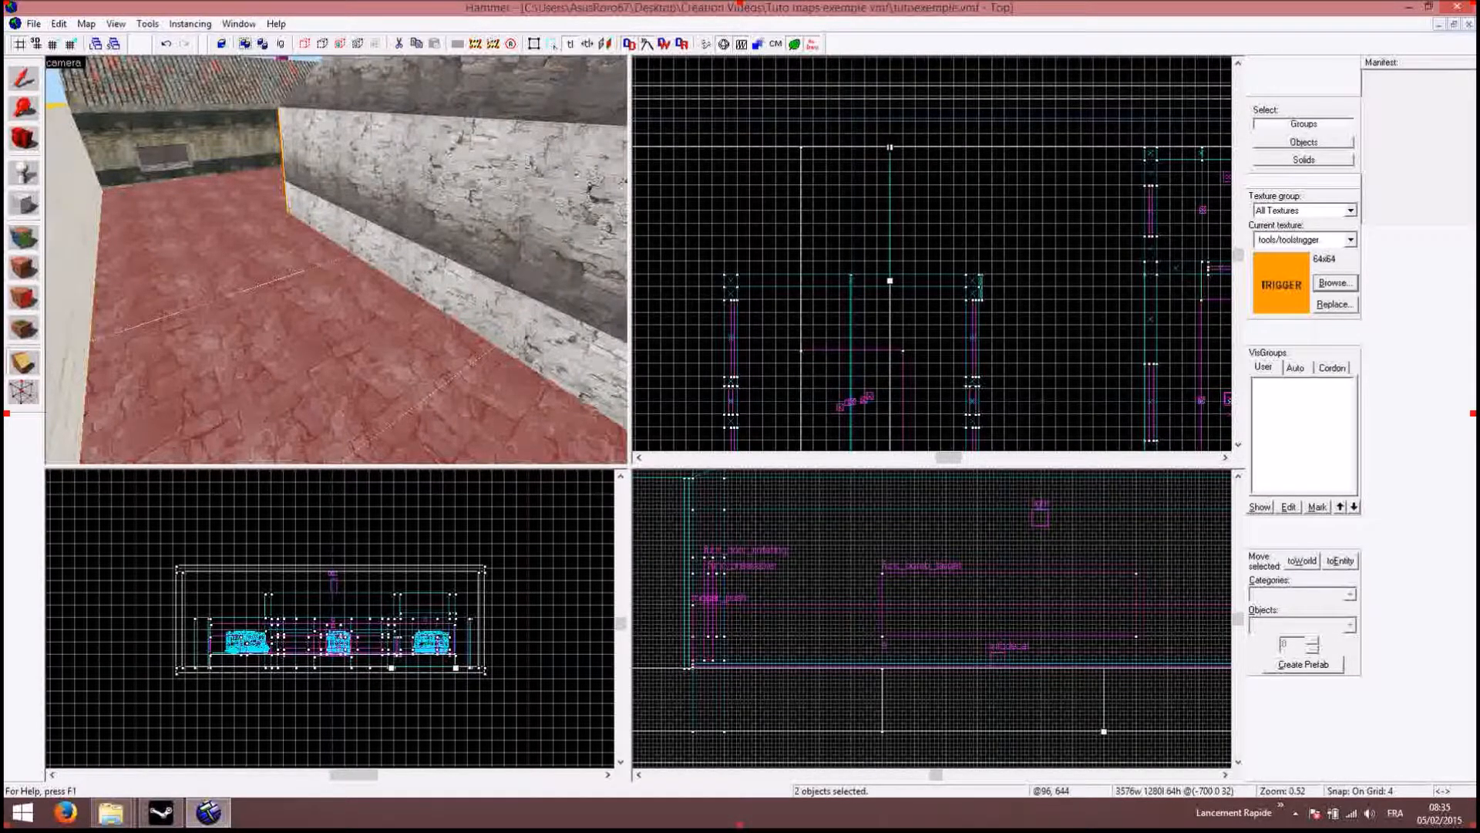
pyautogui.press('Return')
# Step: Clip the ground pieces crosswise along two lines 256 units apart, keeping all pieces to isolate a 224 by 256 unit block
pyautogui.moveTo(801, 157); pyautogui.dragTo(896, 160)
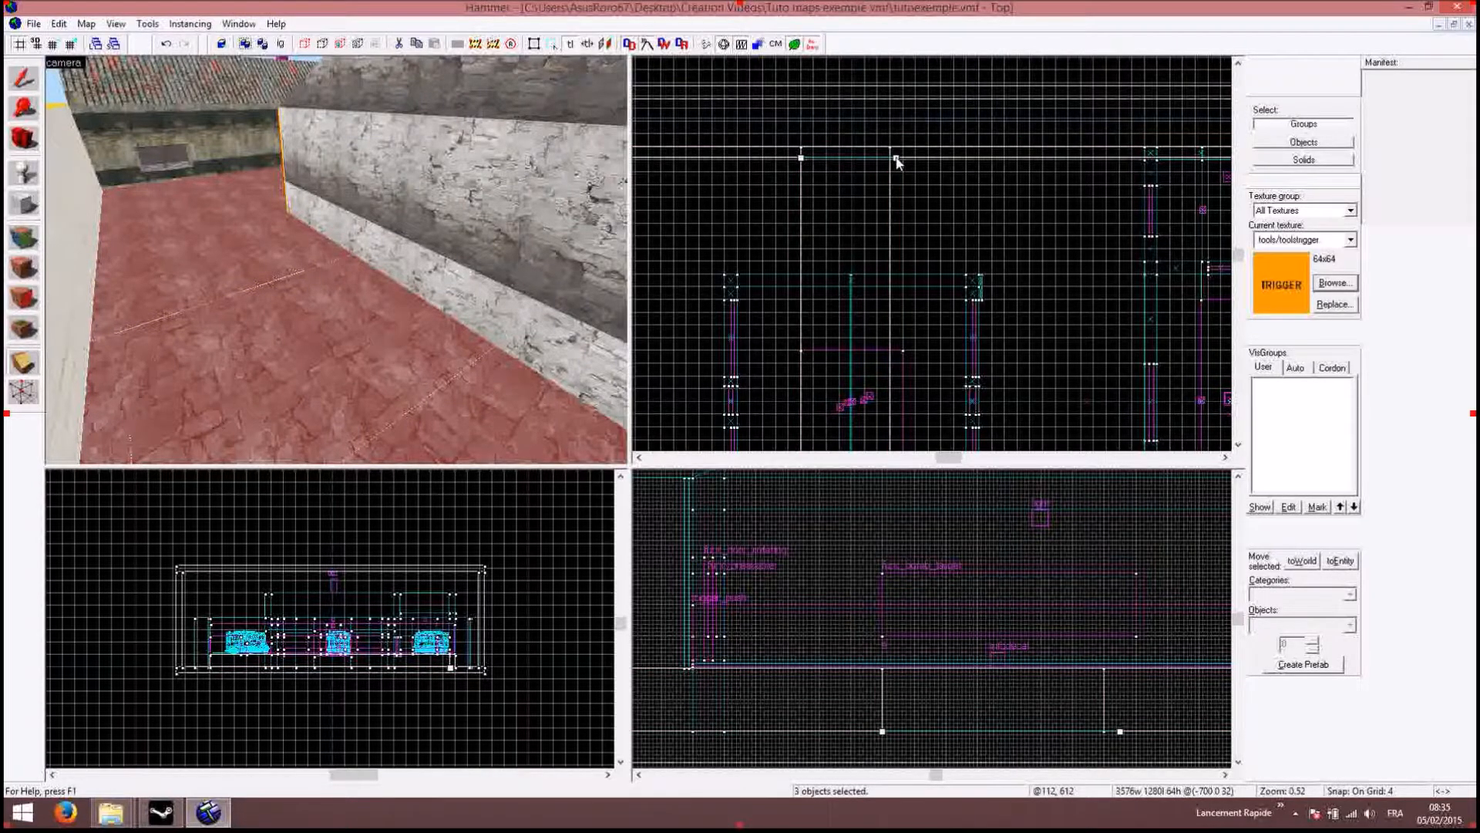
pyautogui.moveTo(801, 157); pyautogui.dragTo(801, 160)
pyautogui.press('Return')
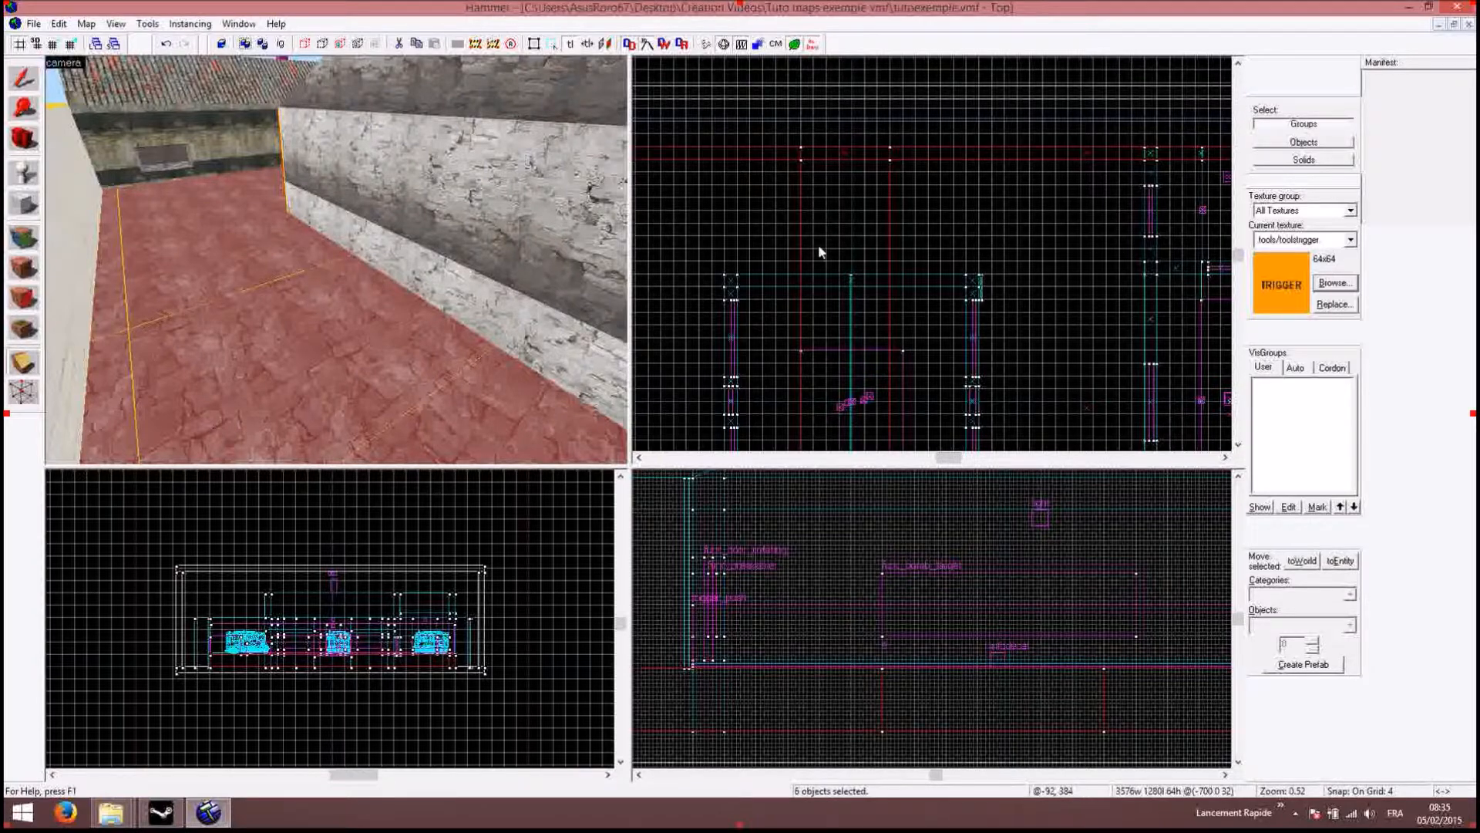
pyautogui.moveTo(800, 260); pyautogui.dragTo(907, 261)
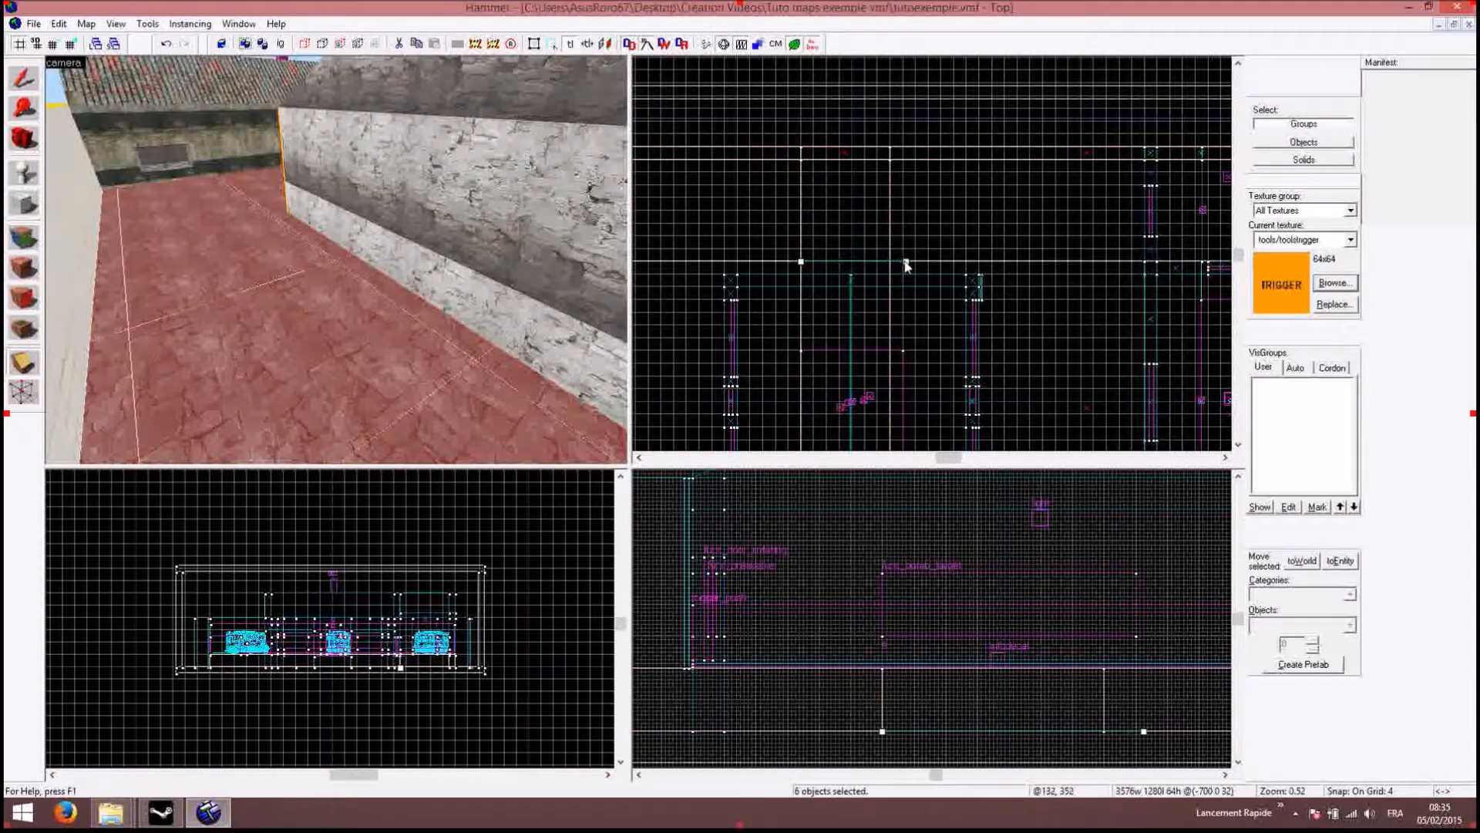
pyautogui.press('Return')
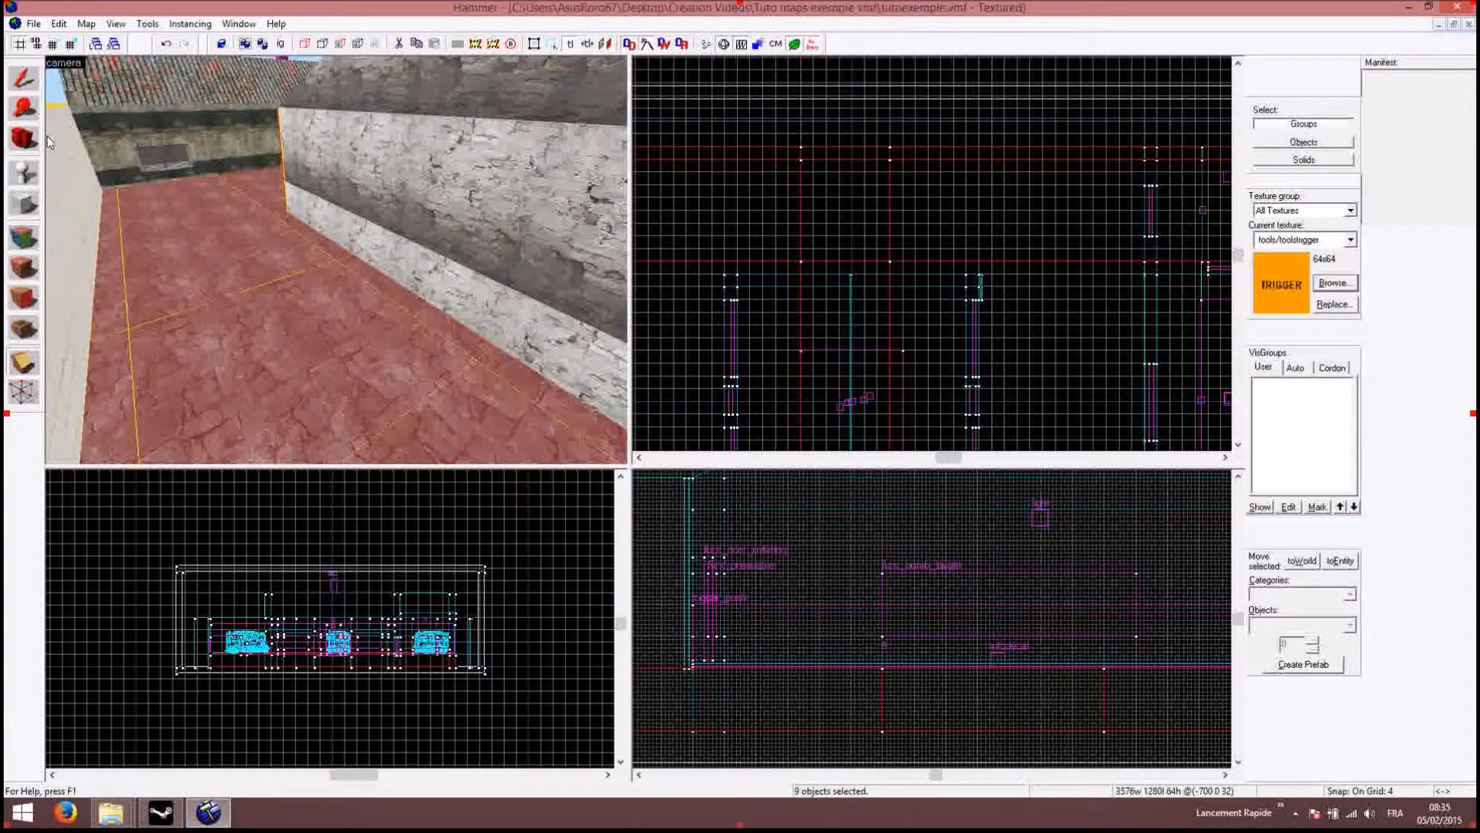
# Step: Lower the top of the isolated 224 by 256 unit ground block until it is 1 unit high, forming a pit
pyautogui.click(24, 77)
pyautogui.click(273, 405)
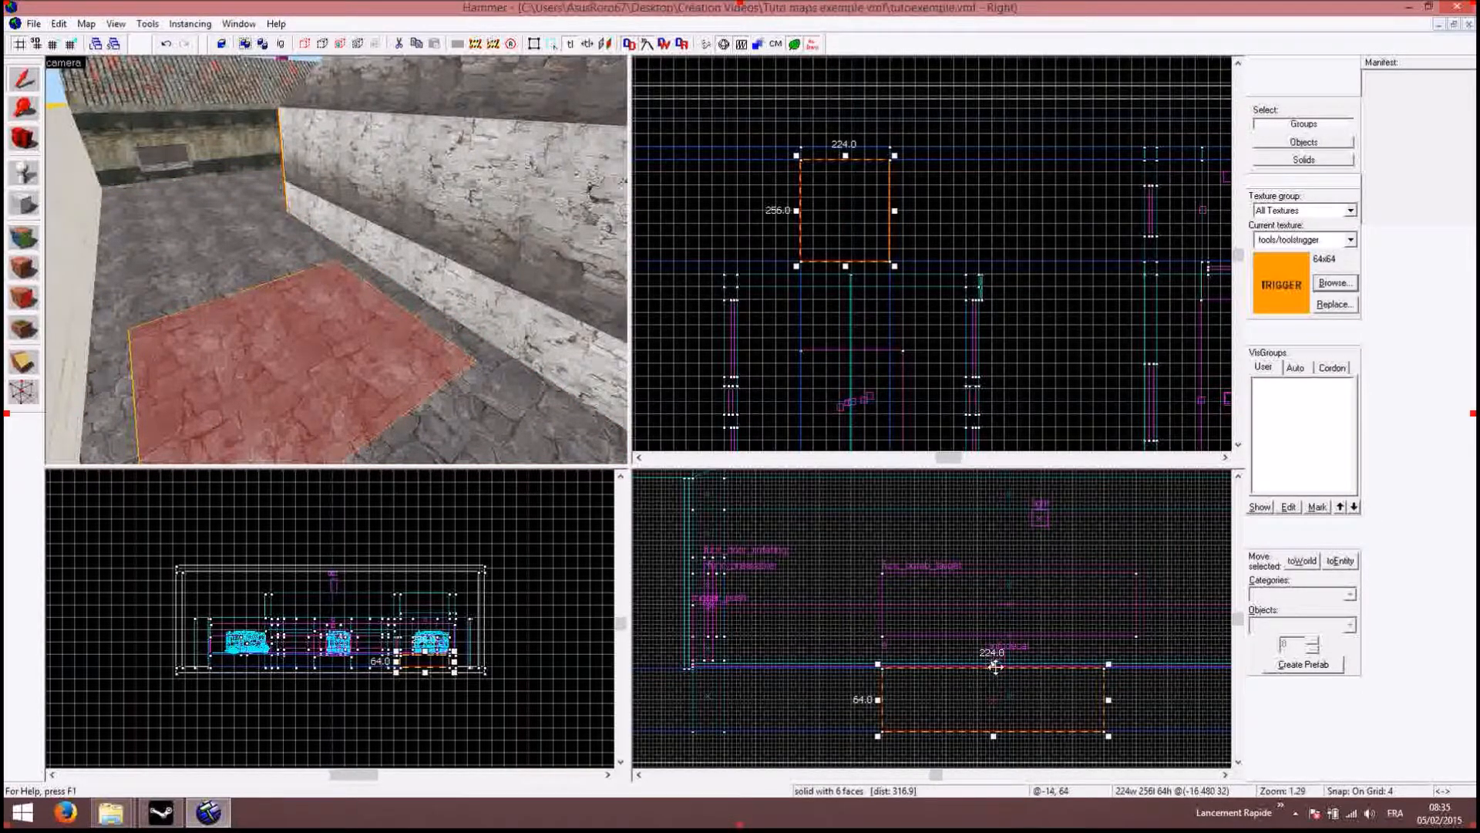
pyautogui.moveTo(994, 665); pyautogui.dragTo(984, 613)
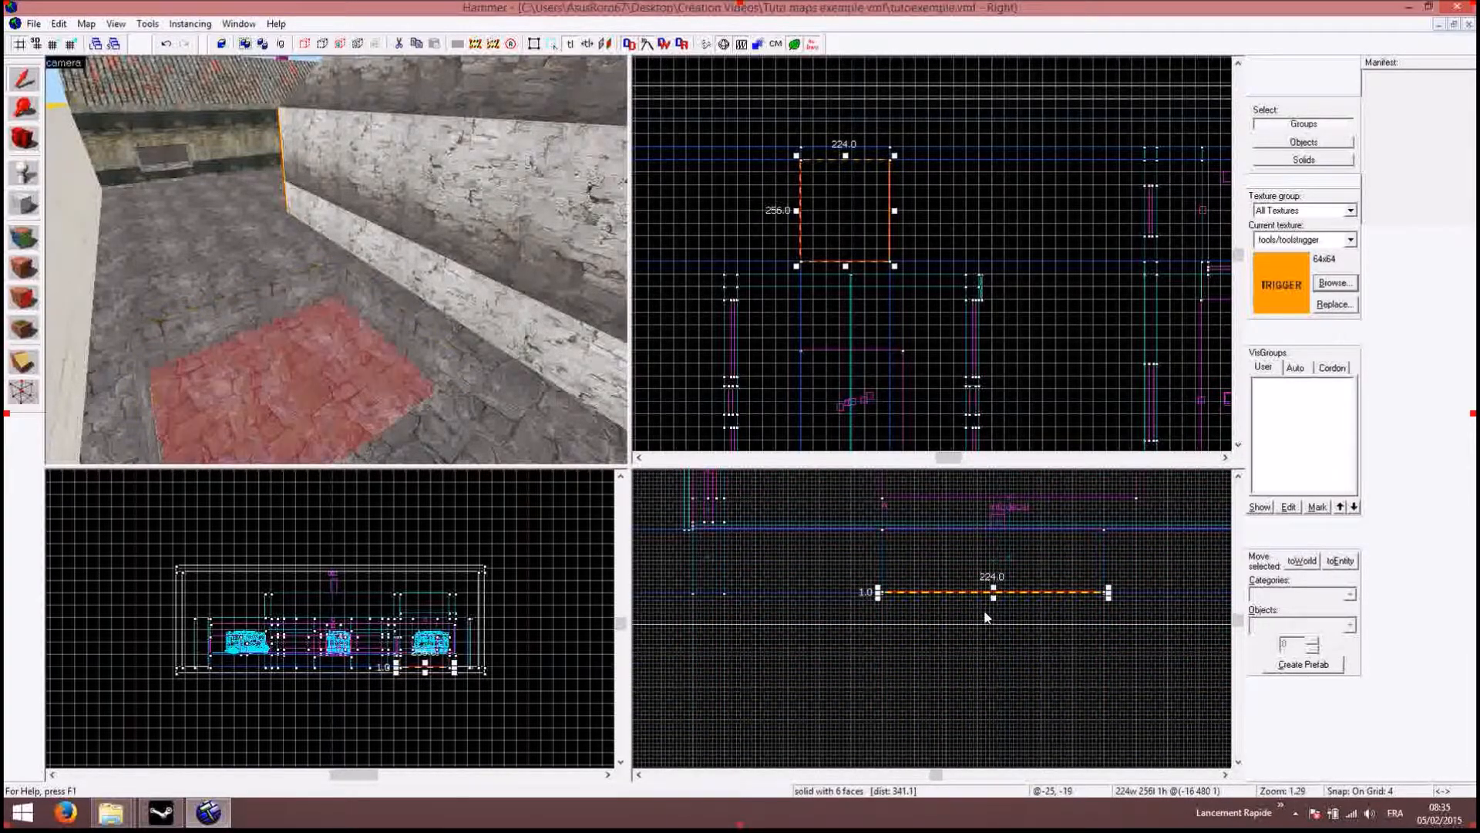
# Step: Extend the pit floor block downward to a height of 33 units and undo the extra lowering of its top
pyautogui.scroll(3, 320, 358)
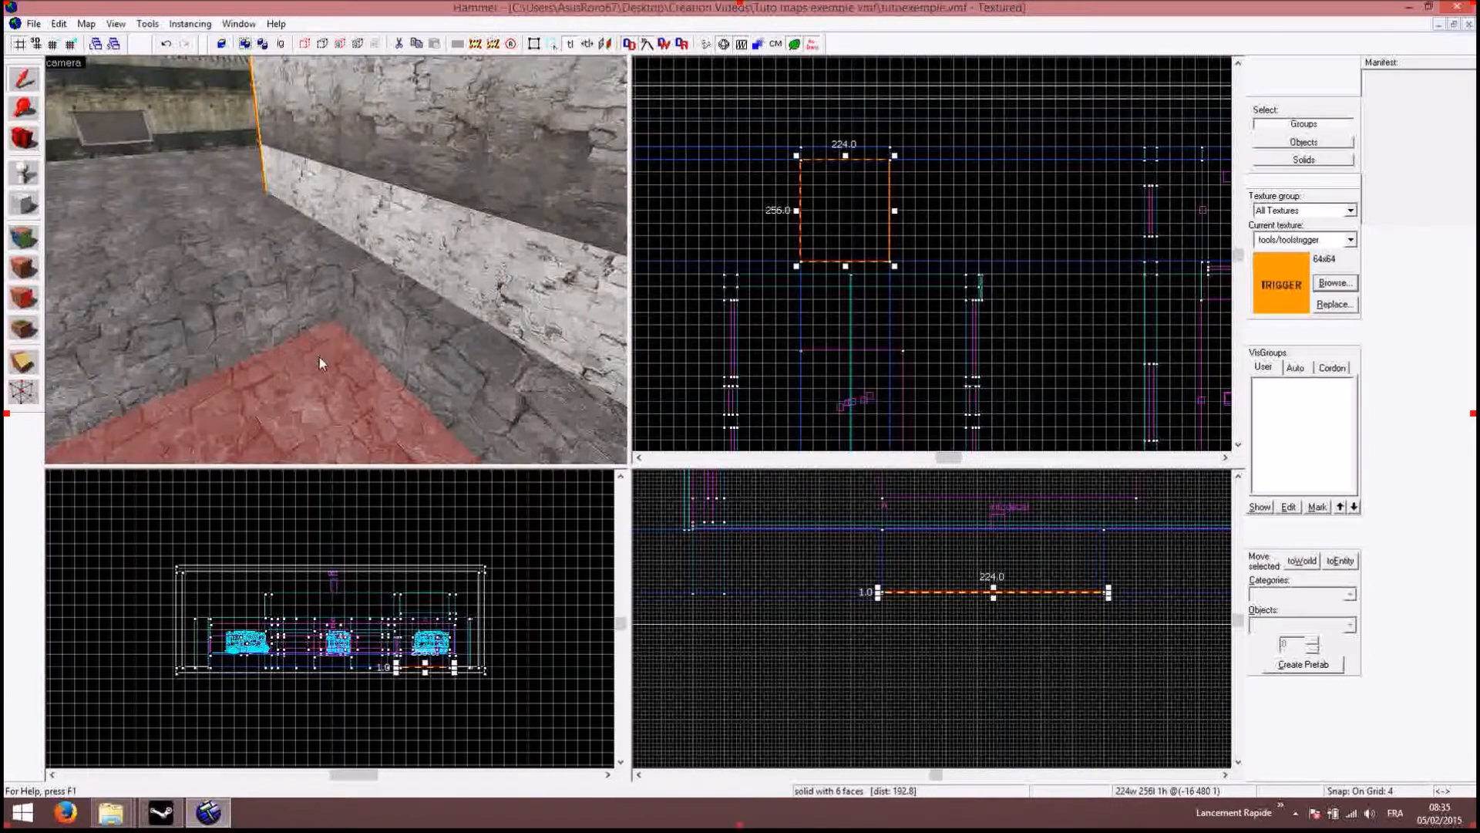
pyautogui.scroll(-2, 319, 358)
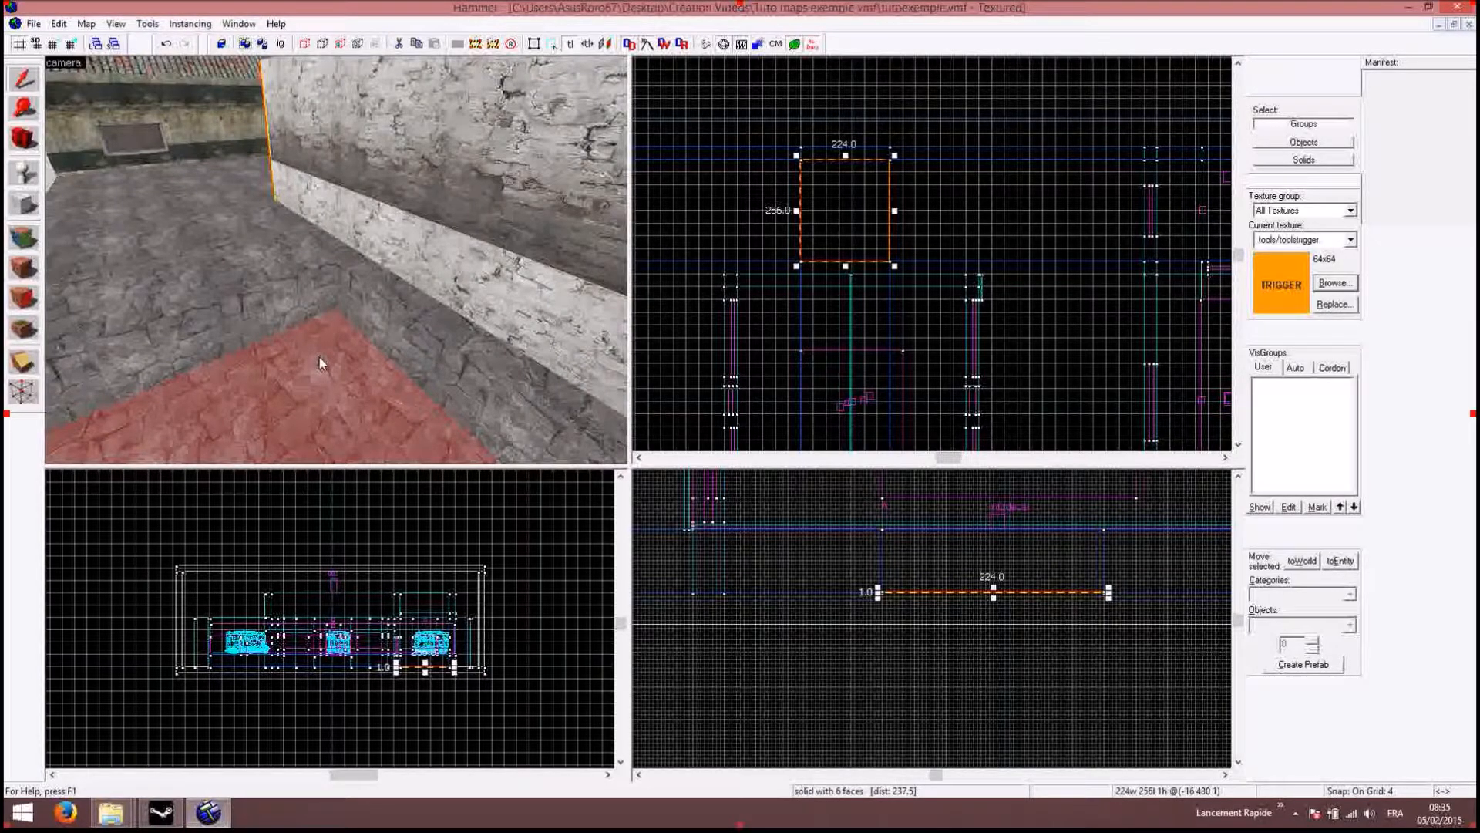
pyautogui.moveTo(319, 358); pyautogui.dragTo(322, 357, button='middle')
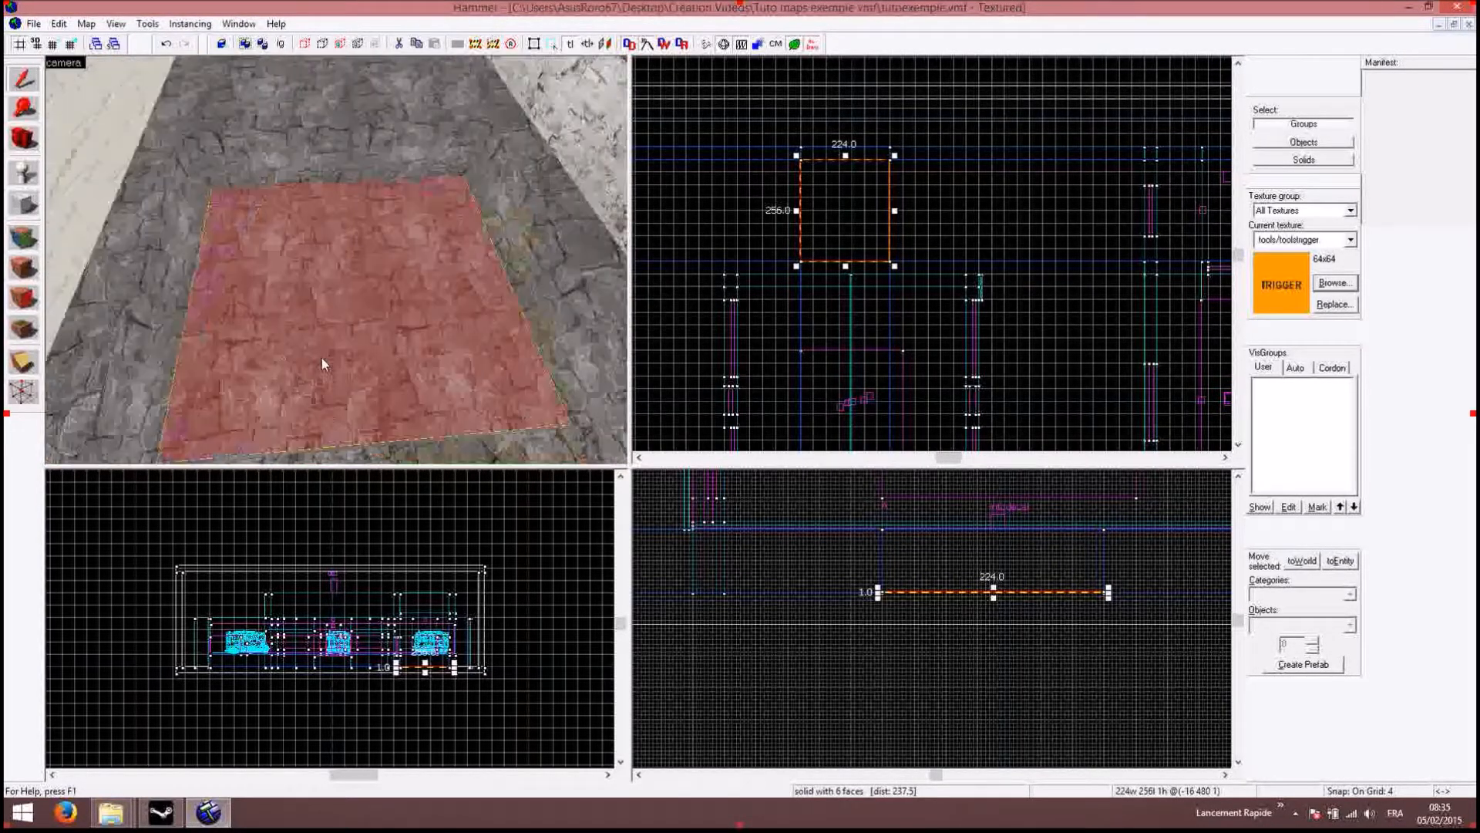
pyautogui.moveTo(996, 599)
pyautogui.mouseDown()
pyautogui.moveTo(995, 627)
pyautogui.moveTo(994, 596)
pyautogui.moveTo(993, 612)
pyautogui.mouseUp()
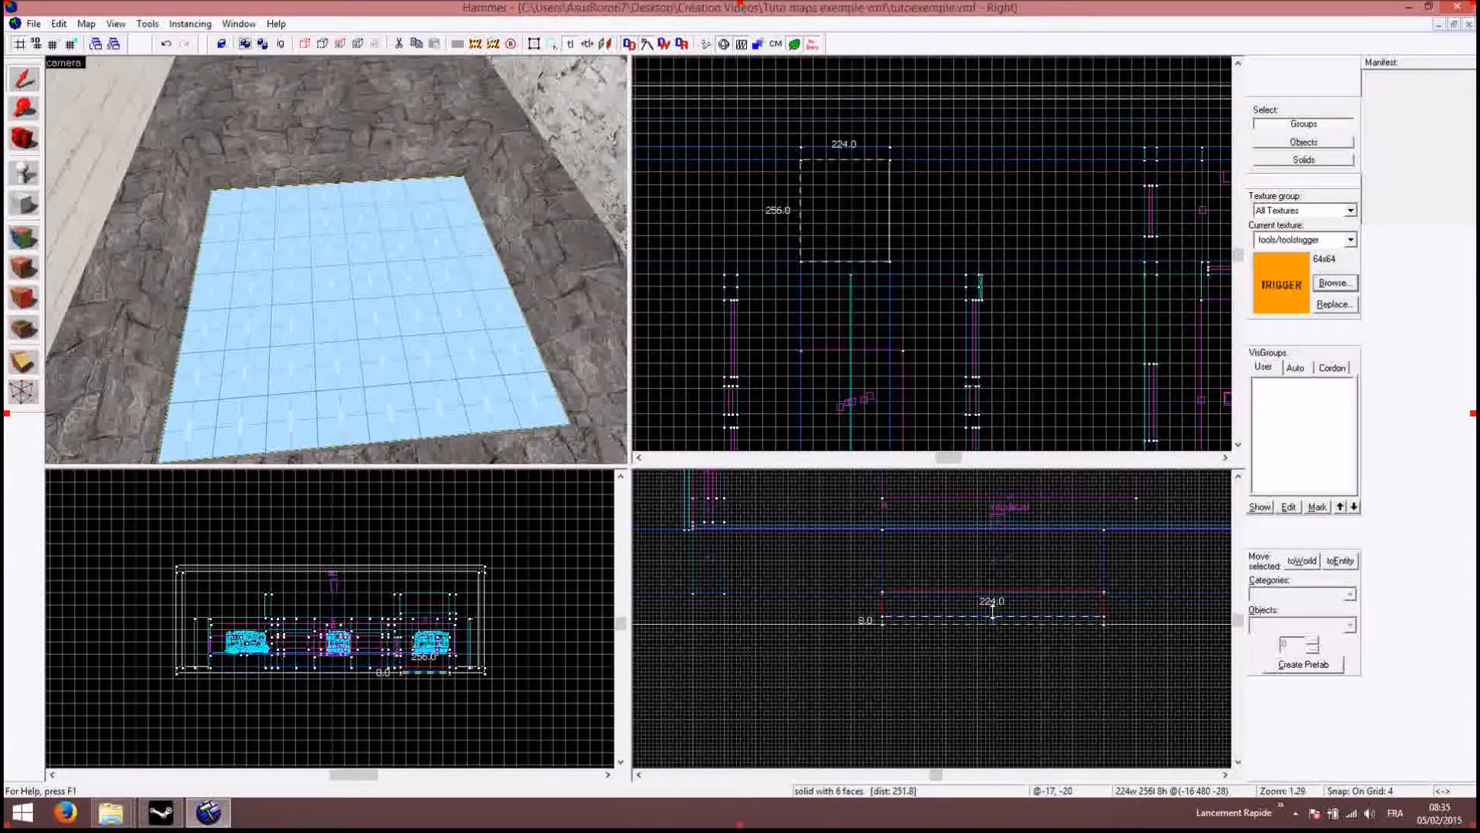
pyautogui.click(531, 253)
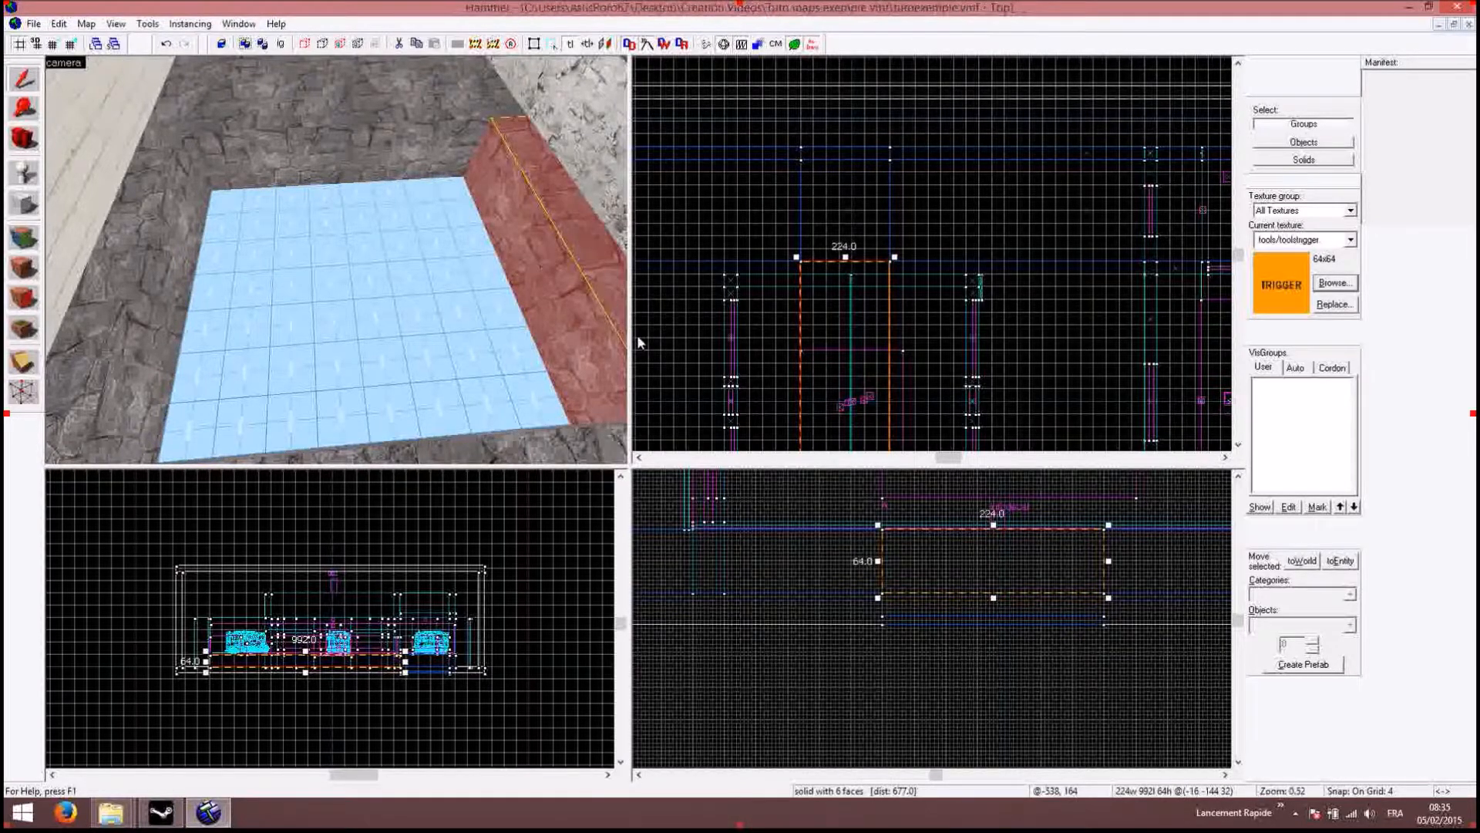
pyautogui.click(167, 45)
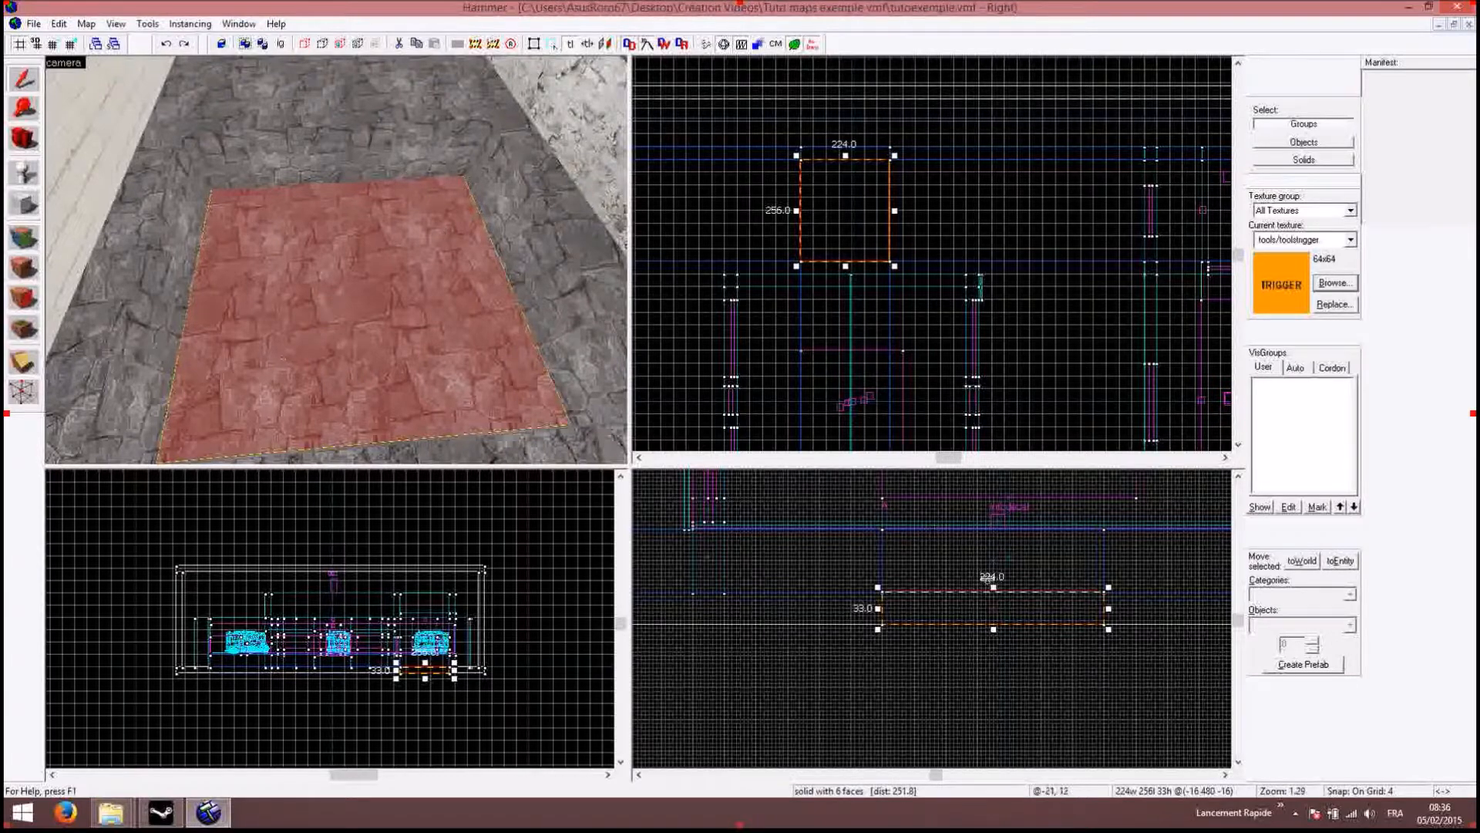
pyautogui.click(1169, 562)
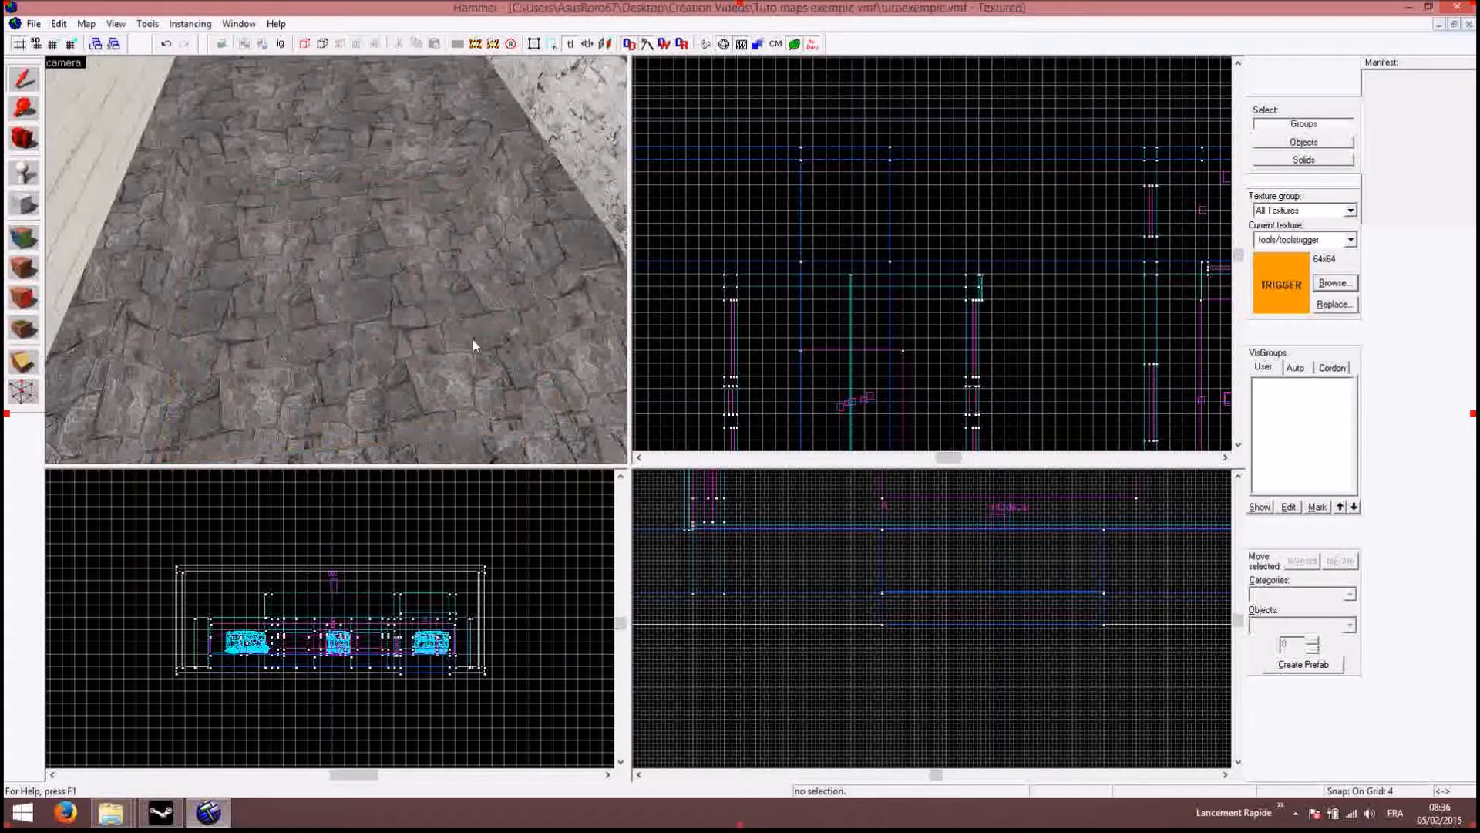
# Step: Fill the pit with a water block 224 by 252 units and 56 units high, textured simpsons/!watercartoon
pyautogui.click(402, 296)
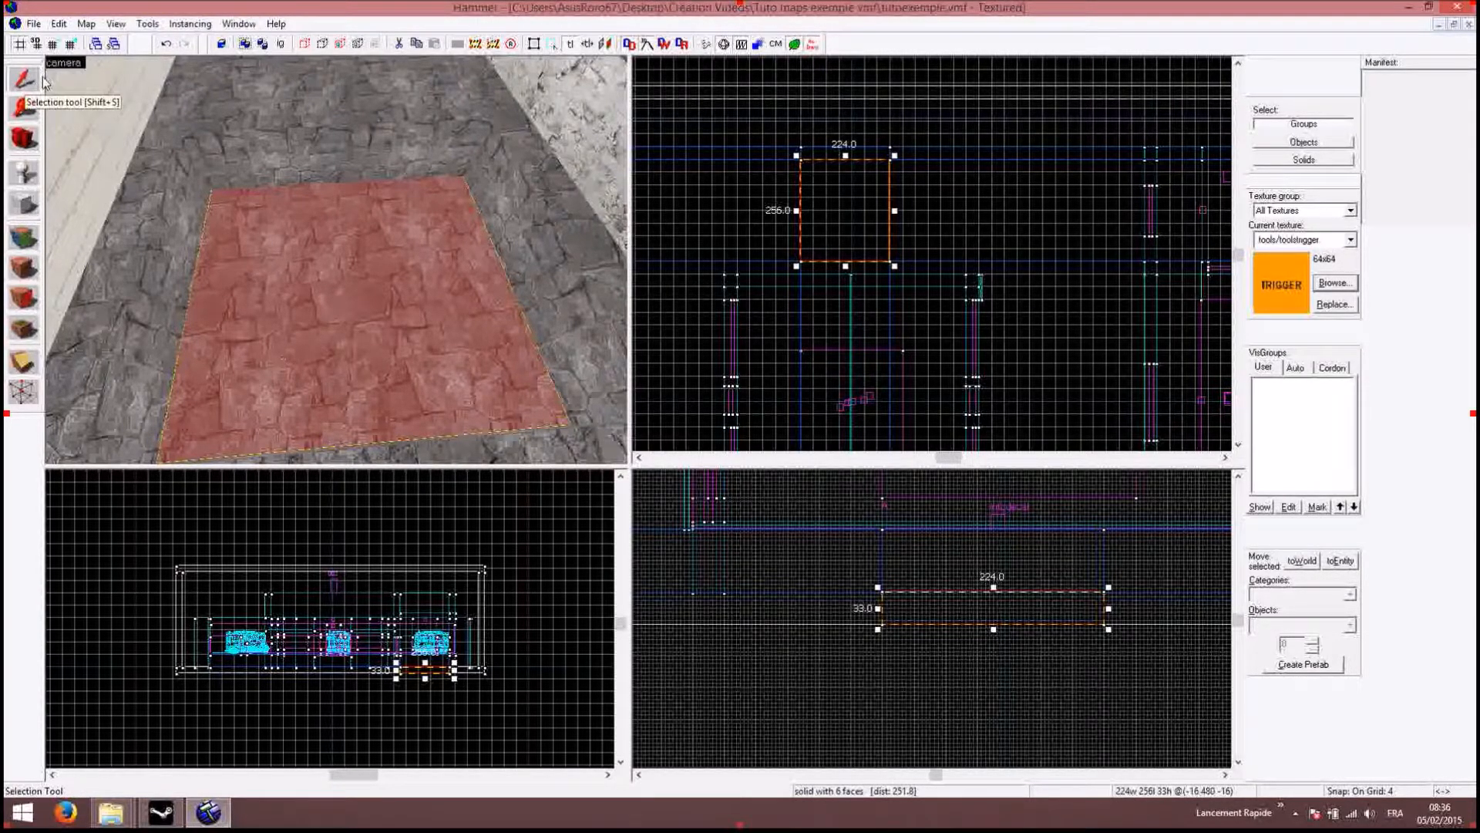
pyautogui.click(23, 204)
pyautogui.click(1333, 282)
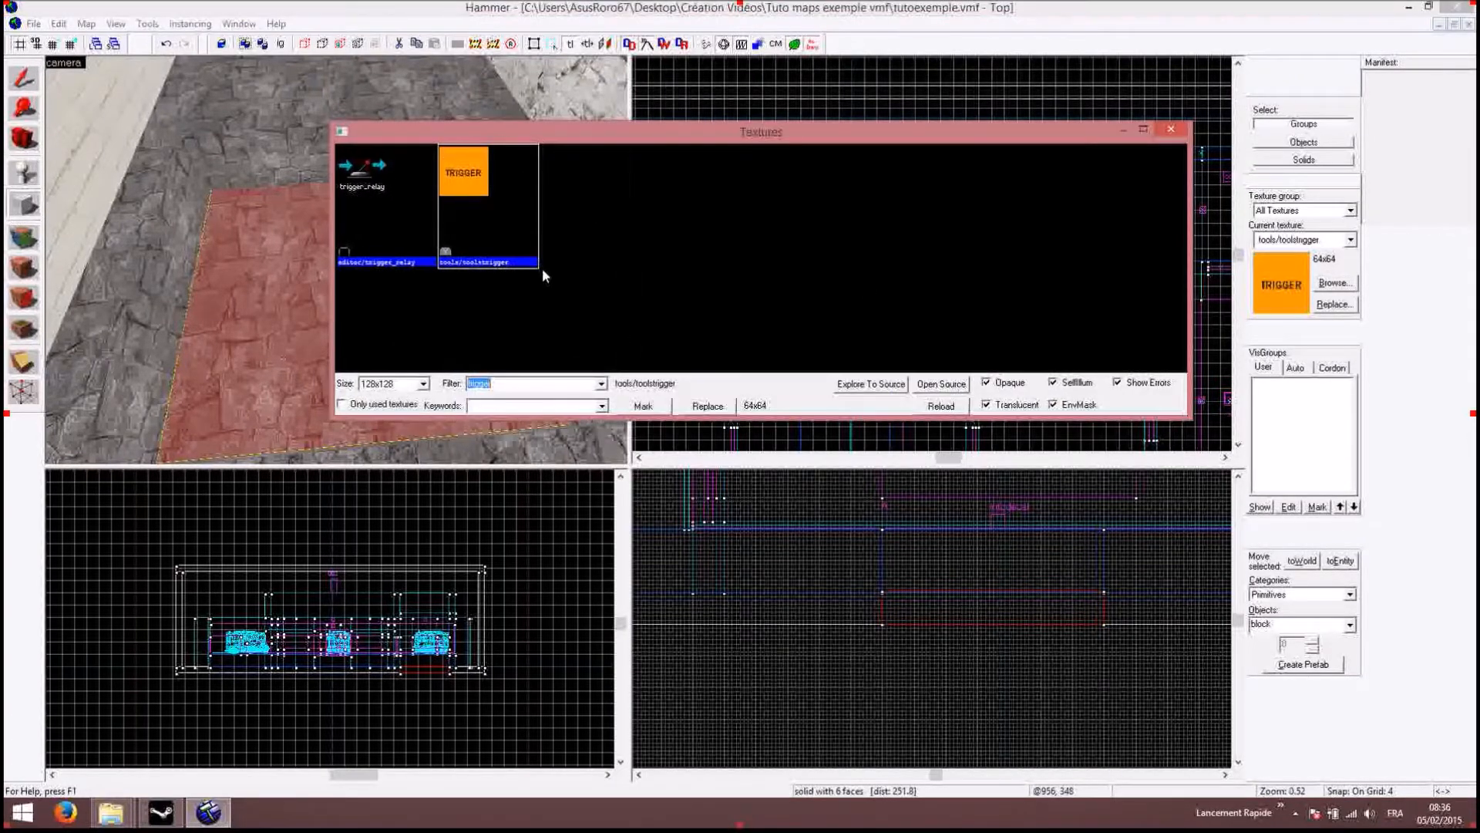
pyautogui.write('water')
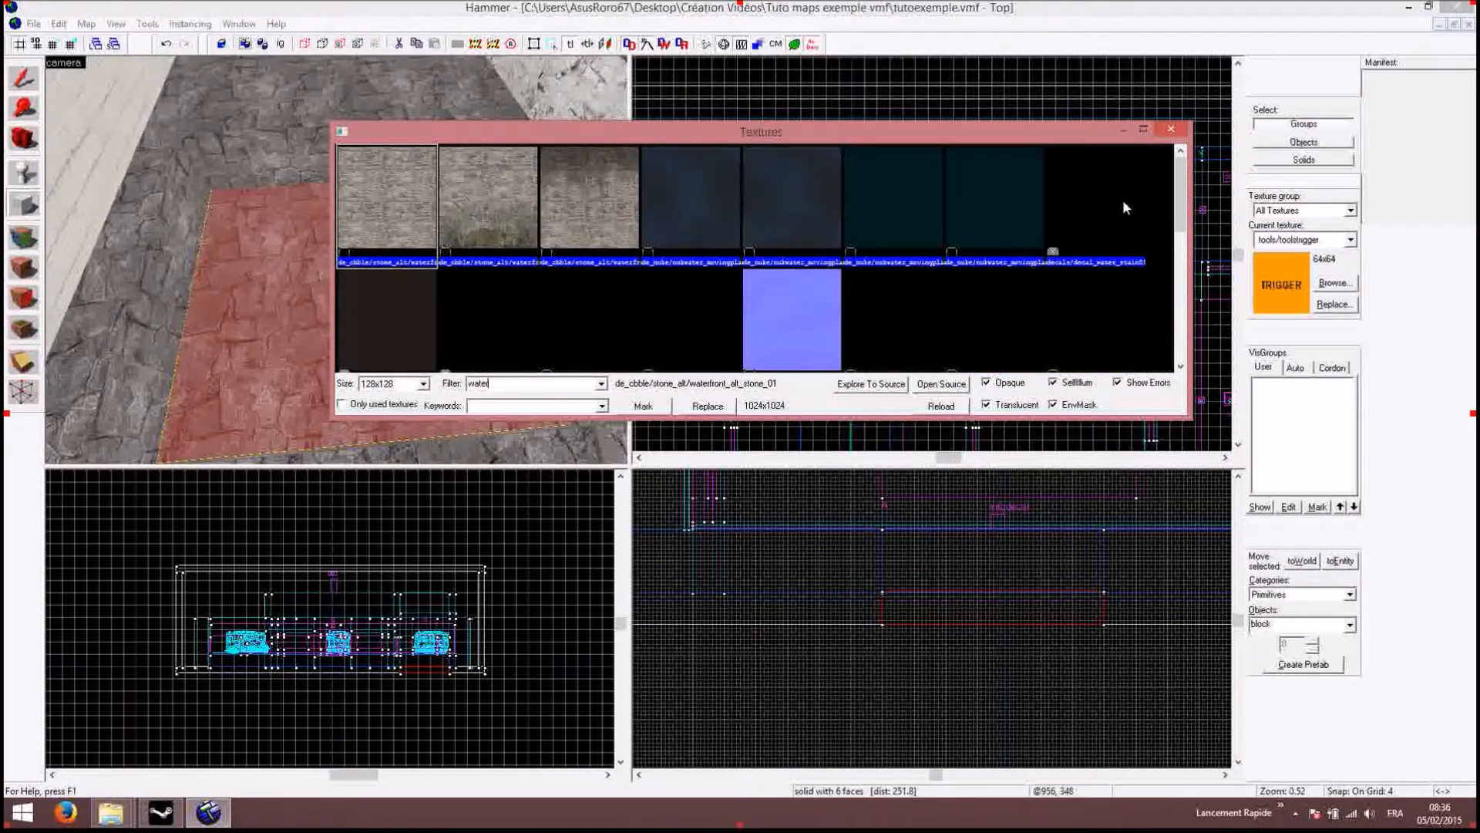
pyautogui.moveTo(1180, 174); pyautogui.dragTo(1171, 321)
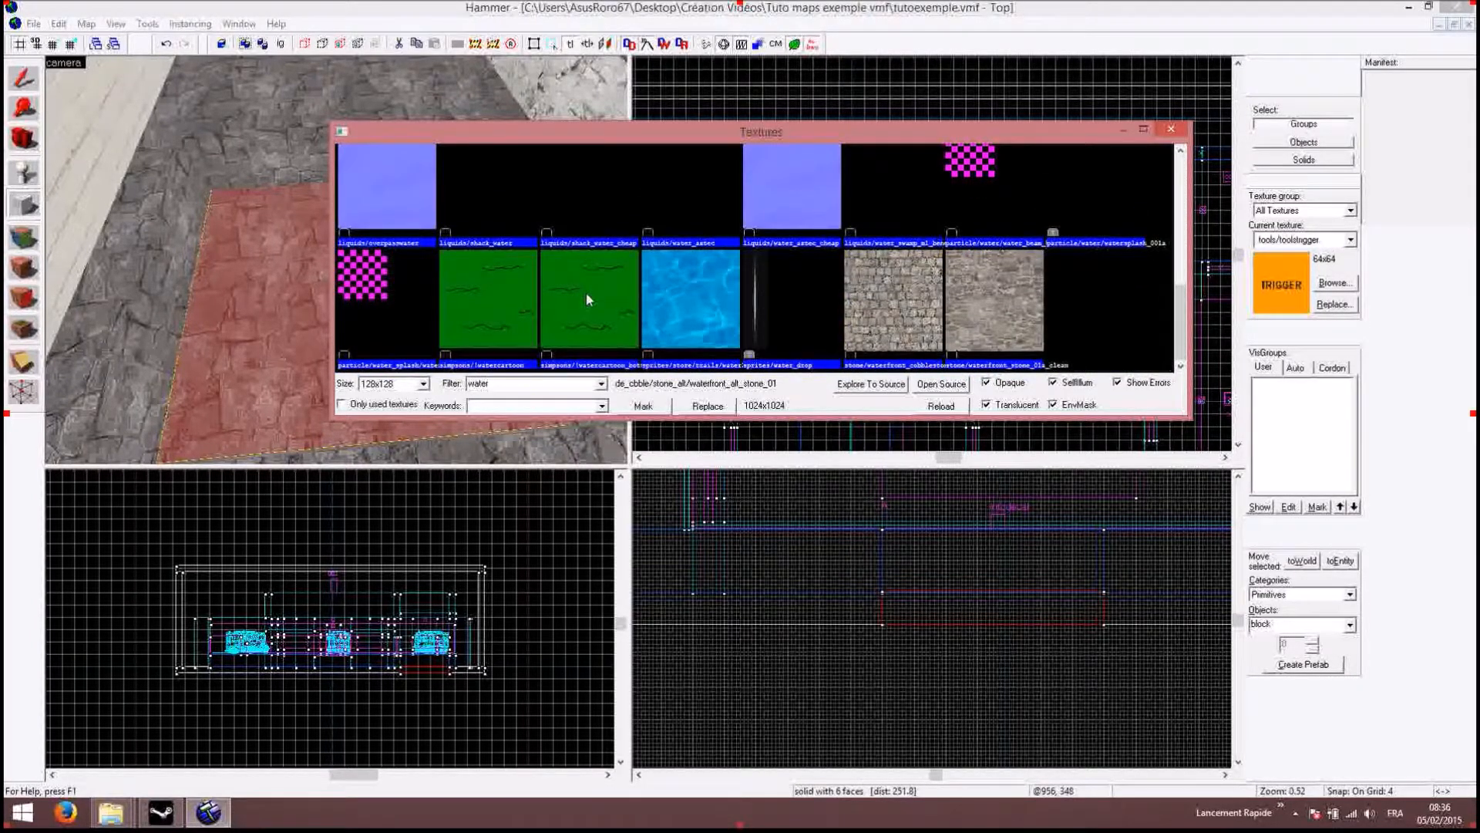
pyautogui.doubleClick(515, 318)
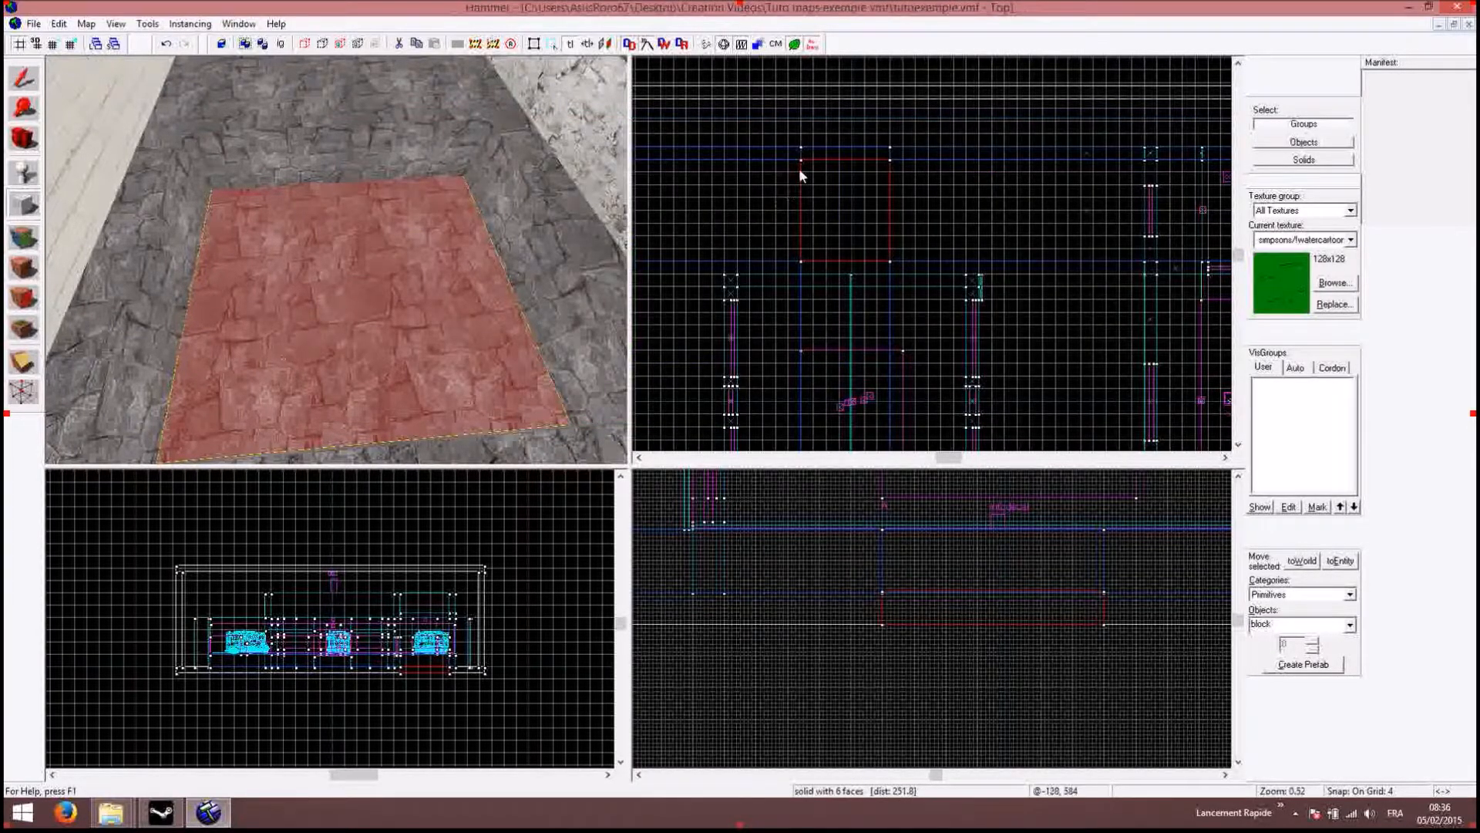
pyautogui.moveTo(801, 161); pyautogui.dragTo(892, 264)
pyautogui.moveTo(801, 209); pyautogui.dragTo(799, 209)
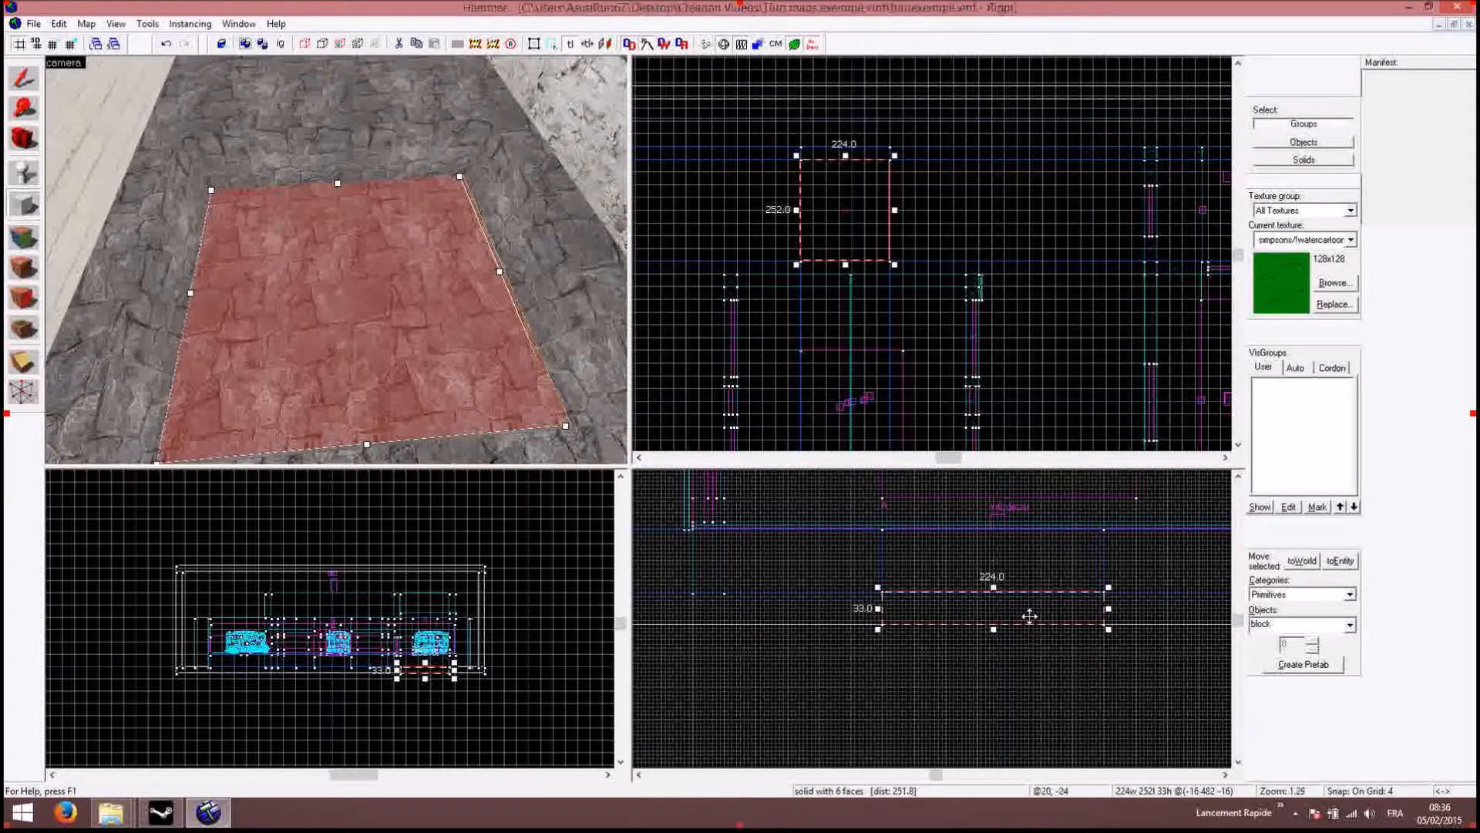
pyautogui.moveTo(993, 587); pyautogui.dragTo(984, 536)
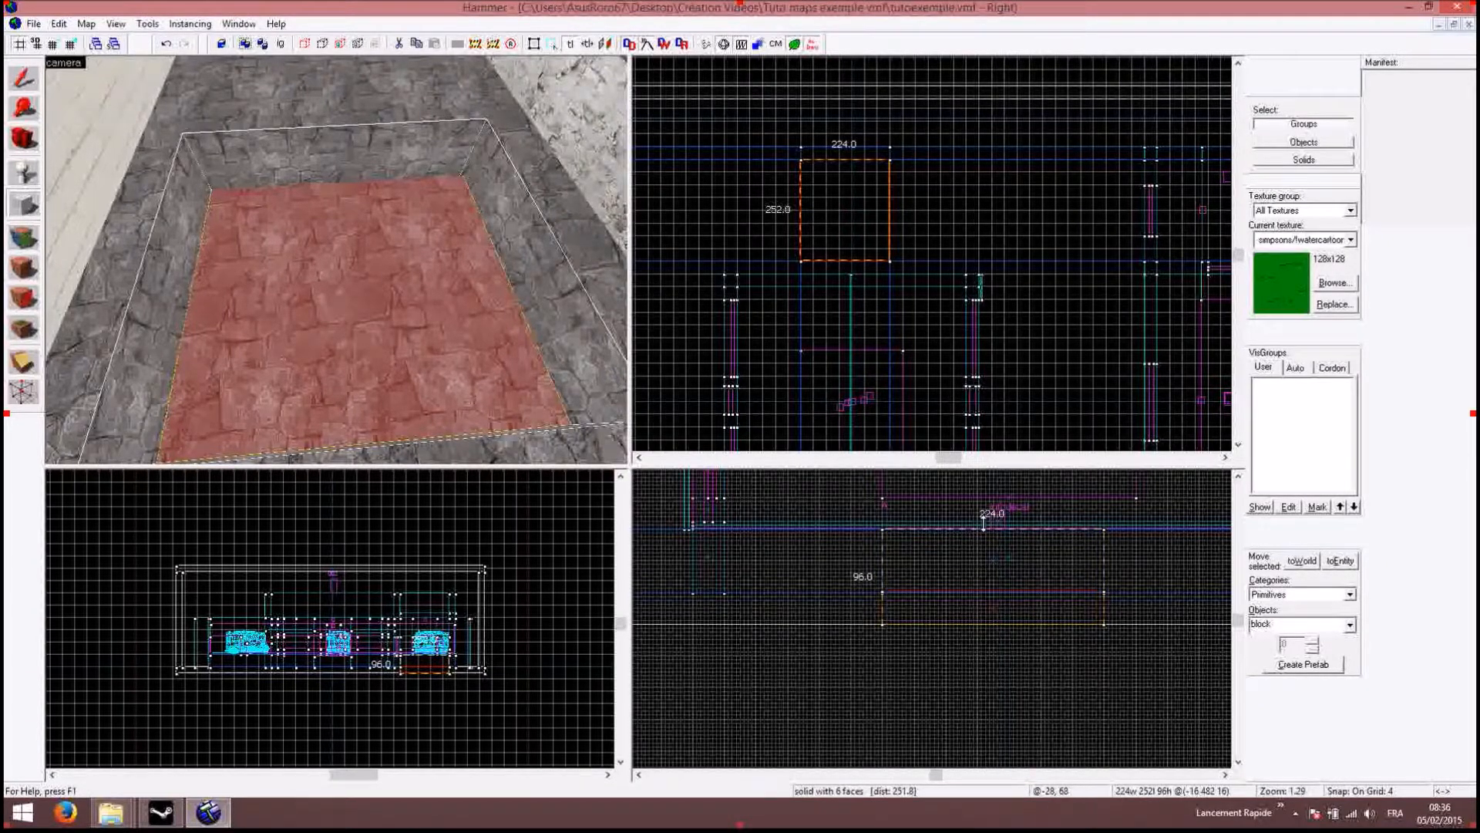
pyautogui.moveTo(995, 626); pyautogui.dragTo(995, 597)
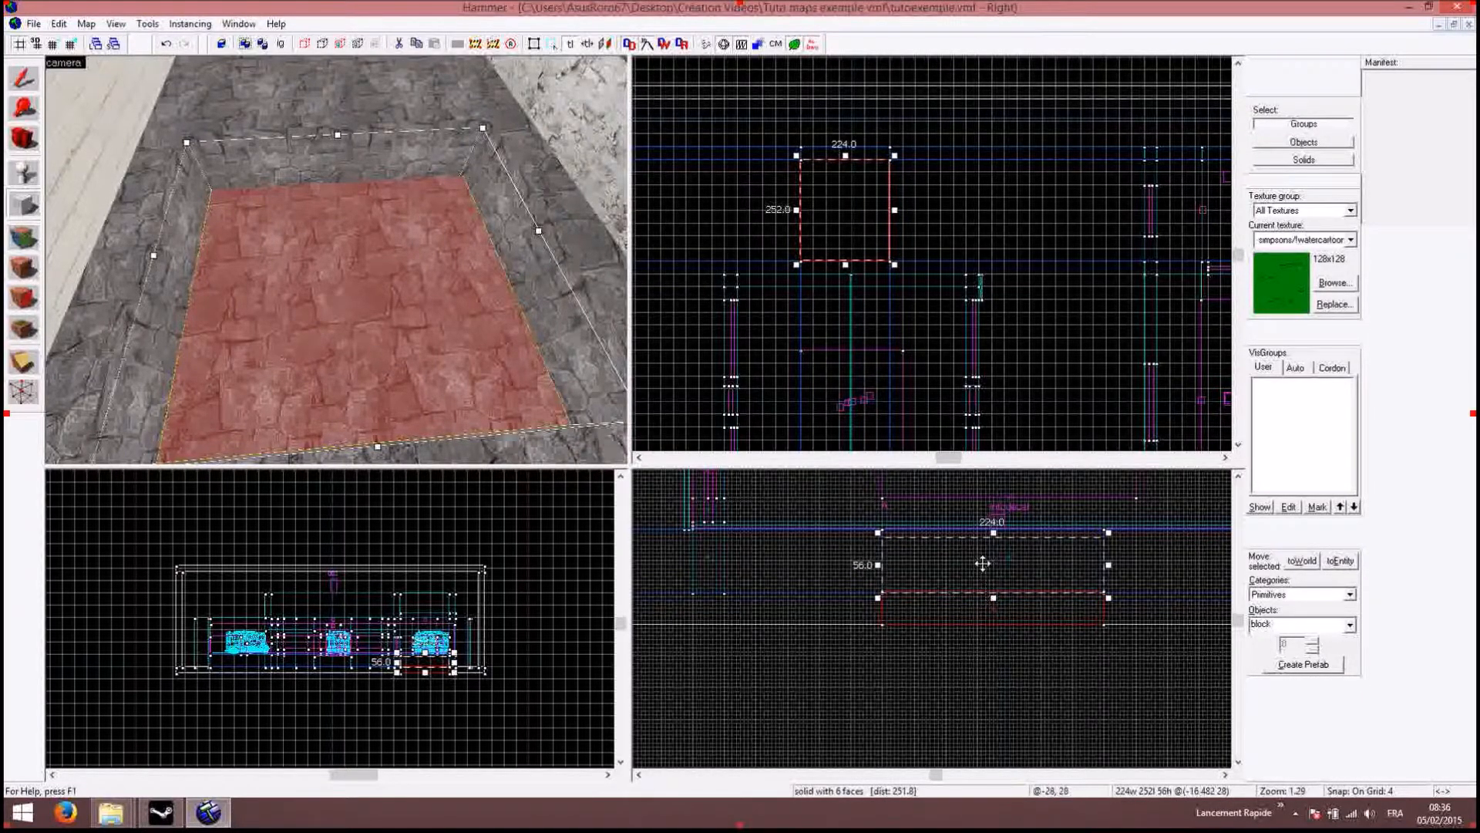
pyautogui.click(1030, 575)
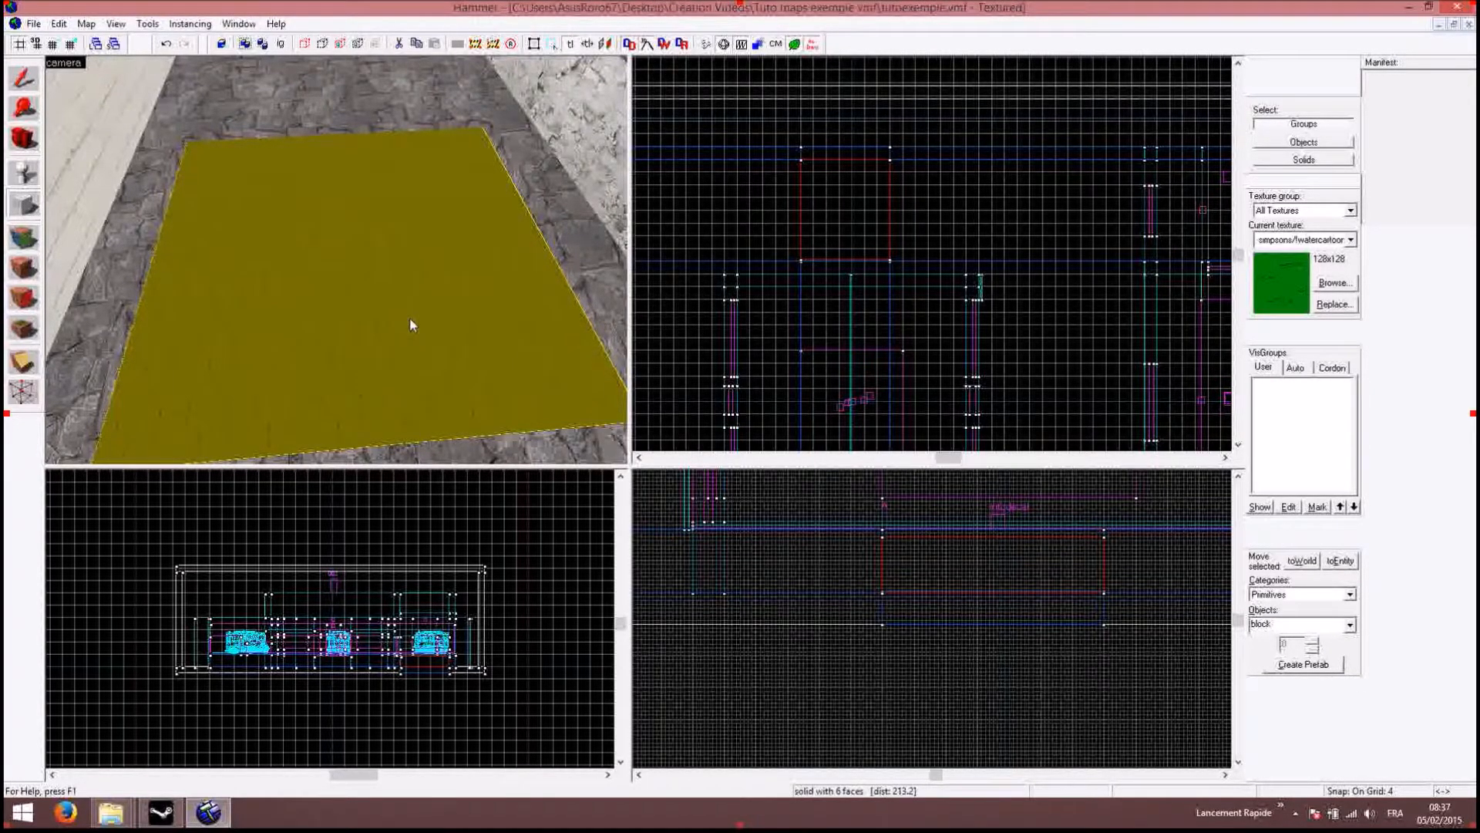
# Step: Place a water_lod_control entity on the water surface in the pit
pyautogui.click(23, 173)
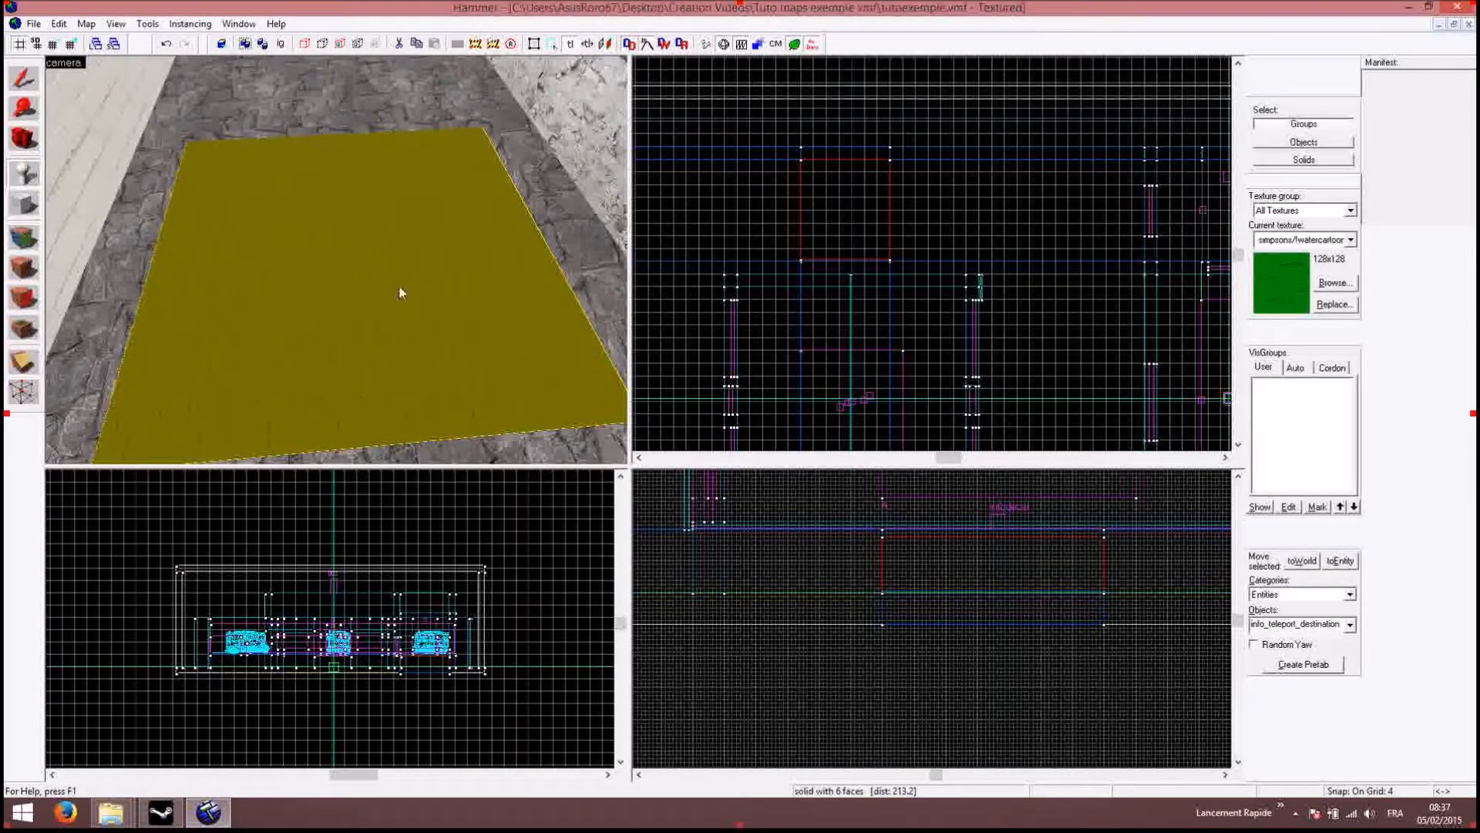
pyautogui.click(1315, 632)
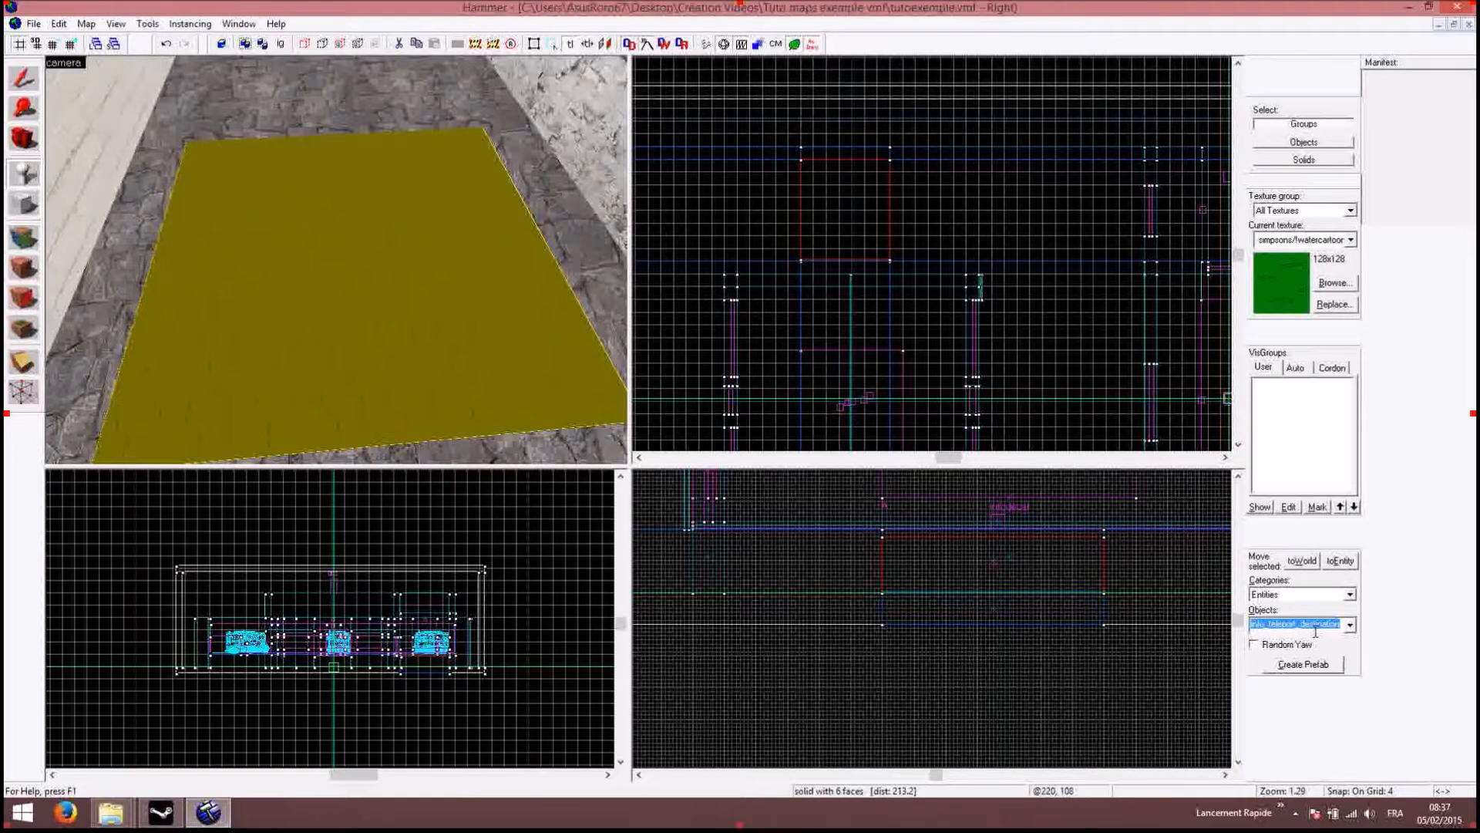
pyautogui.write('water')
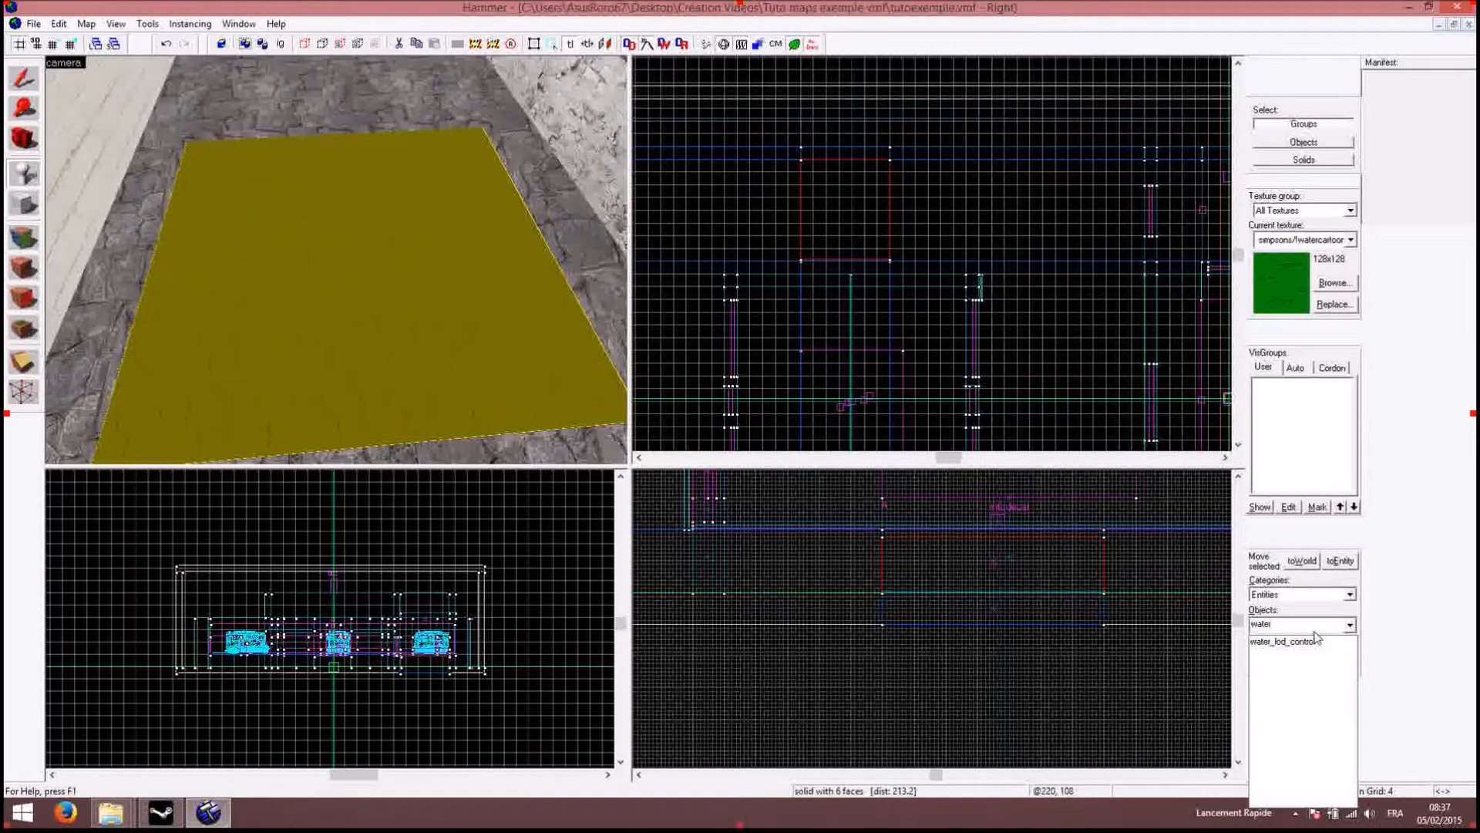
pyautogui.click(1302, 642)
pyautogui.click(1301, 643)
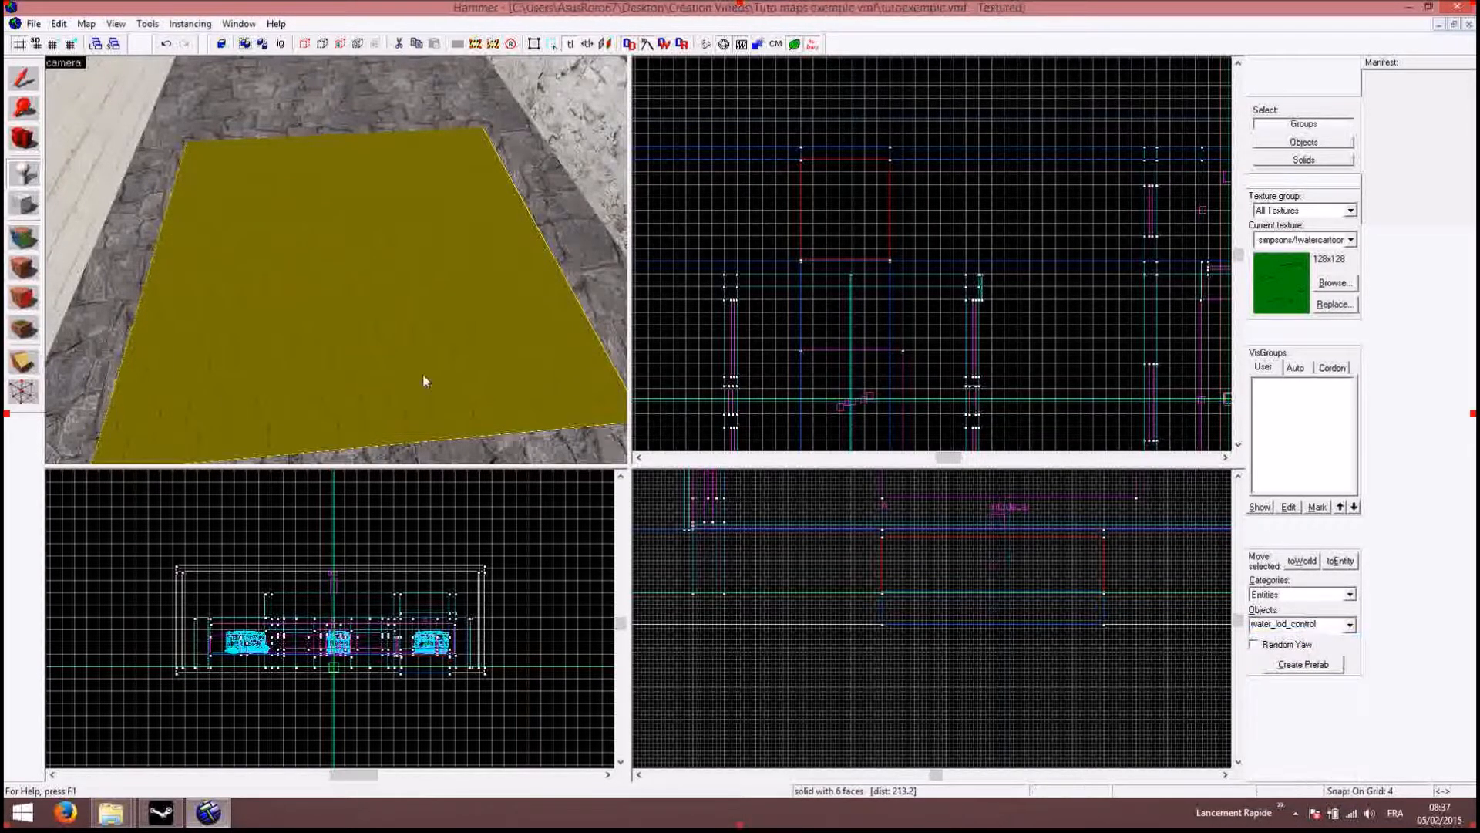
pyautogui.click(354, 284)
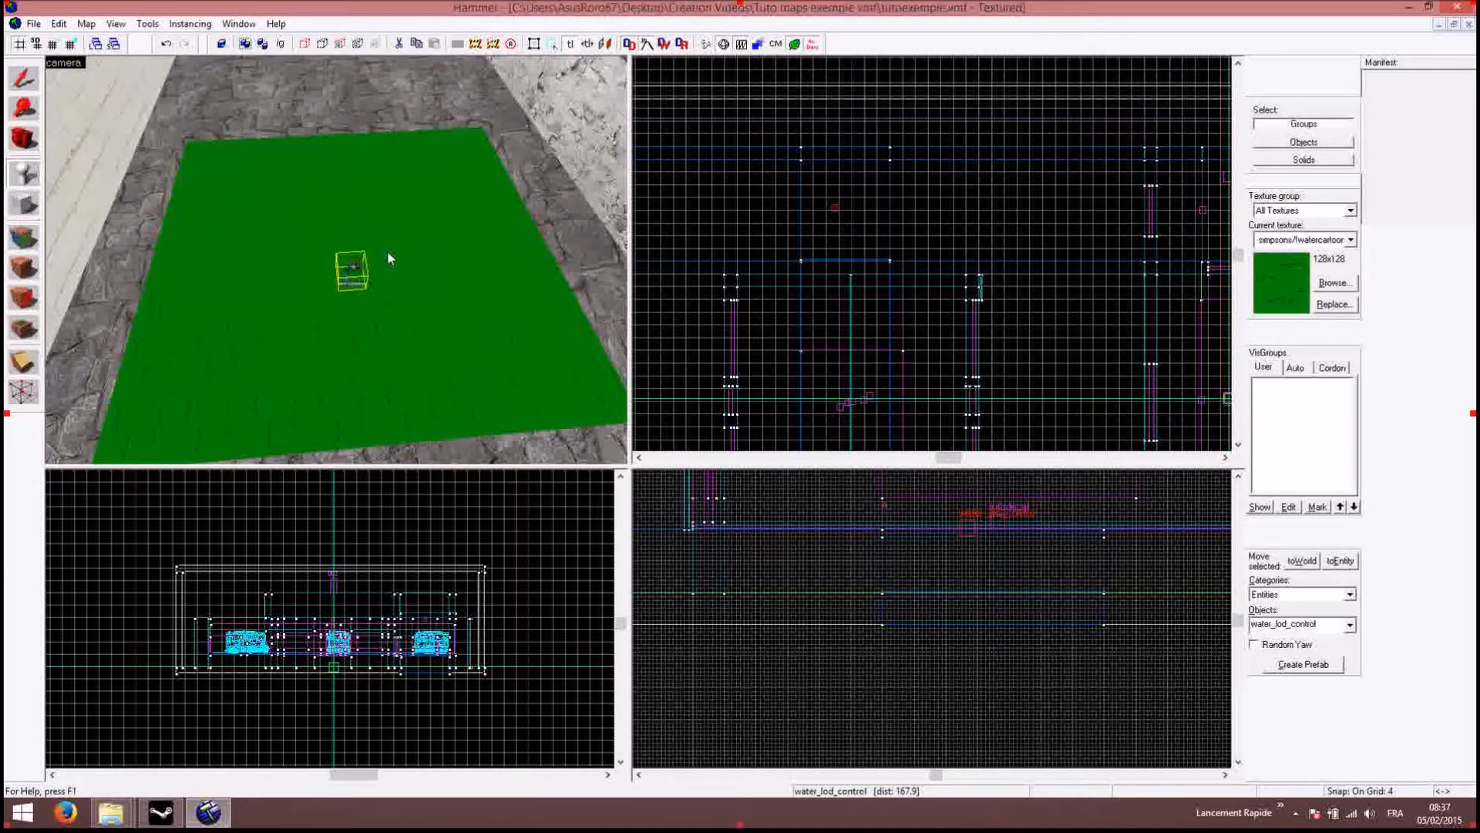
# Step: Create a block 228 by 248 units and 92 units high over the pit, textured tools/toolstrigger
pyautogui.click(24, 206)
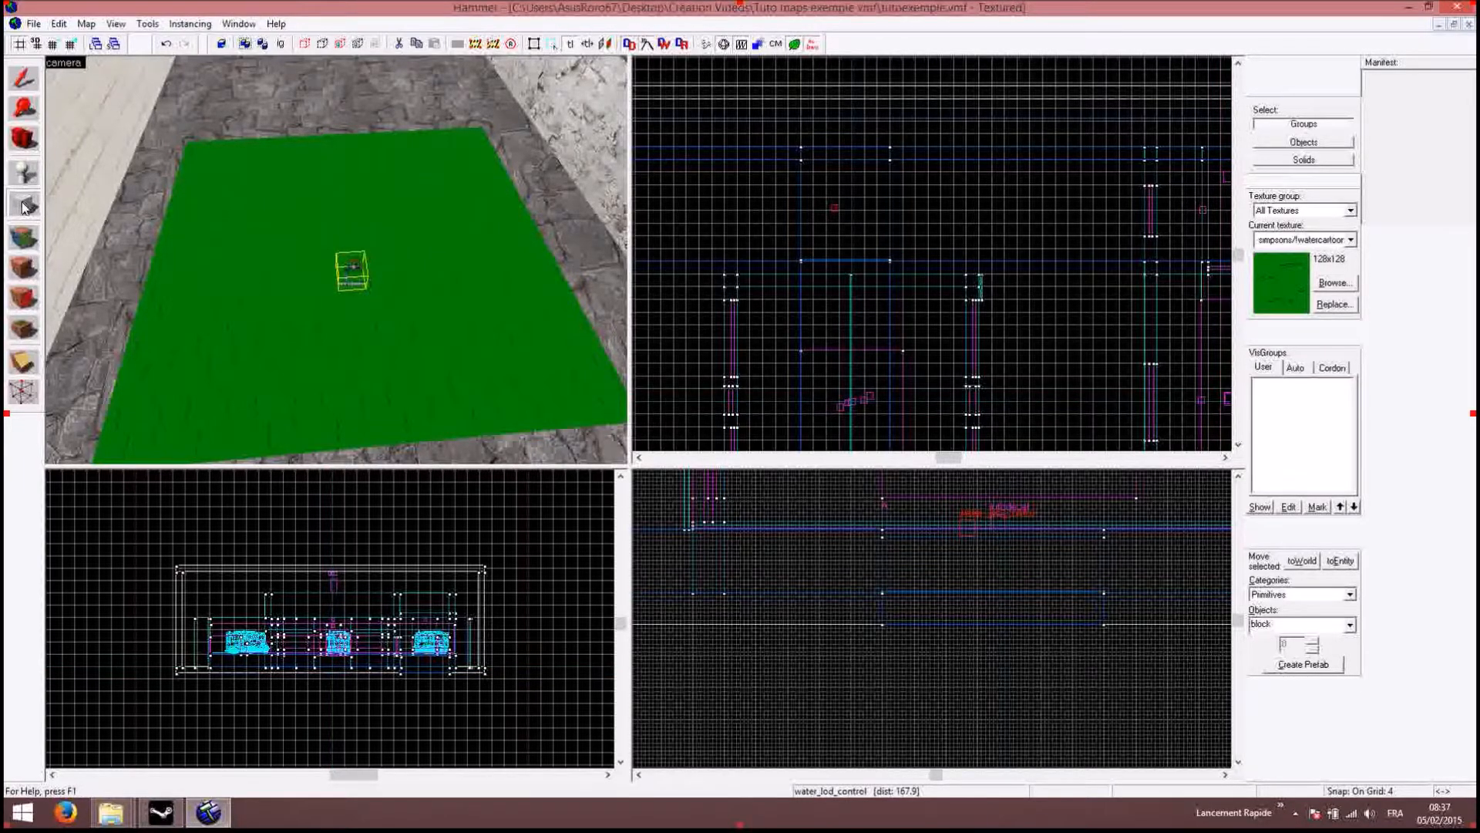
pyautogui.click(1334, 283)
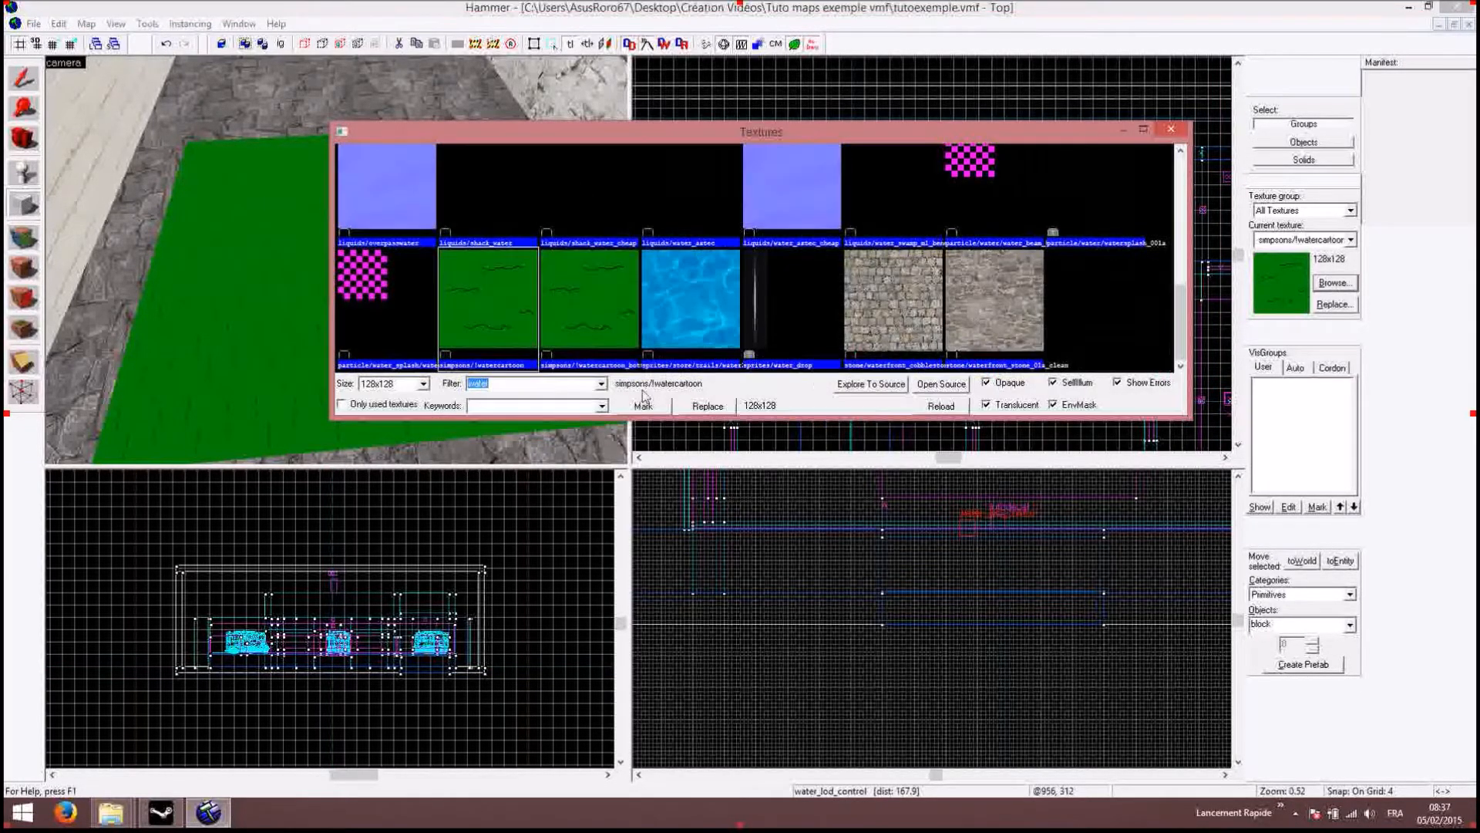
pyautogui.write('t')
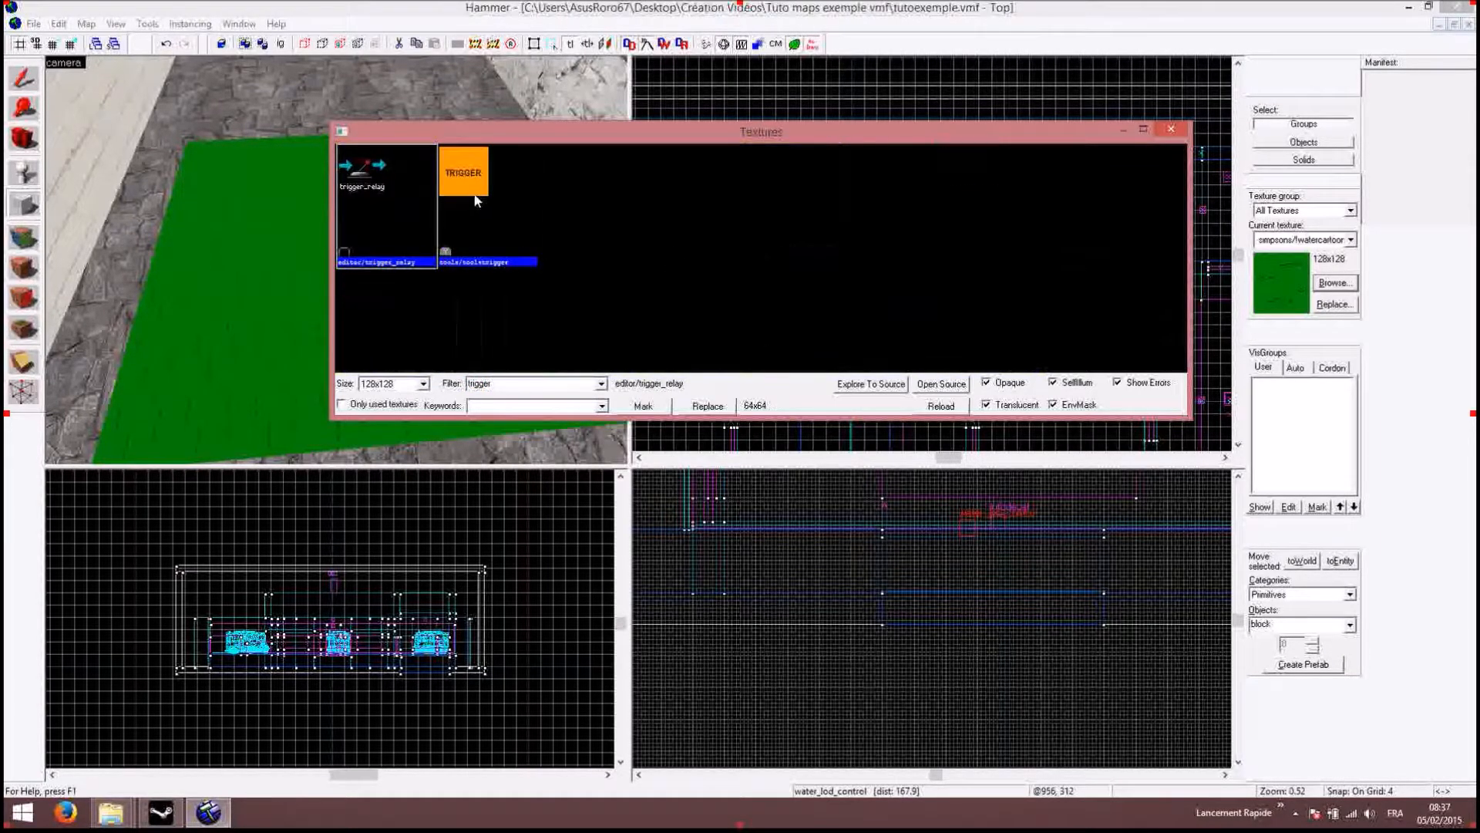
pyautogui.doubleClick(472, 185)
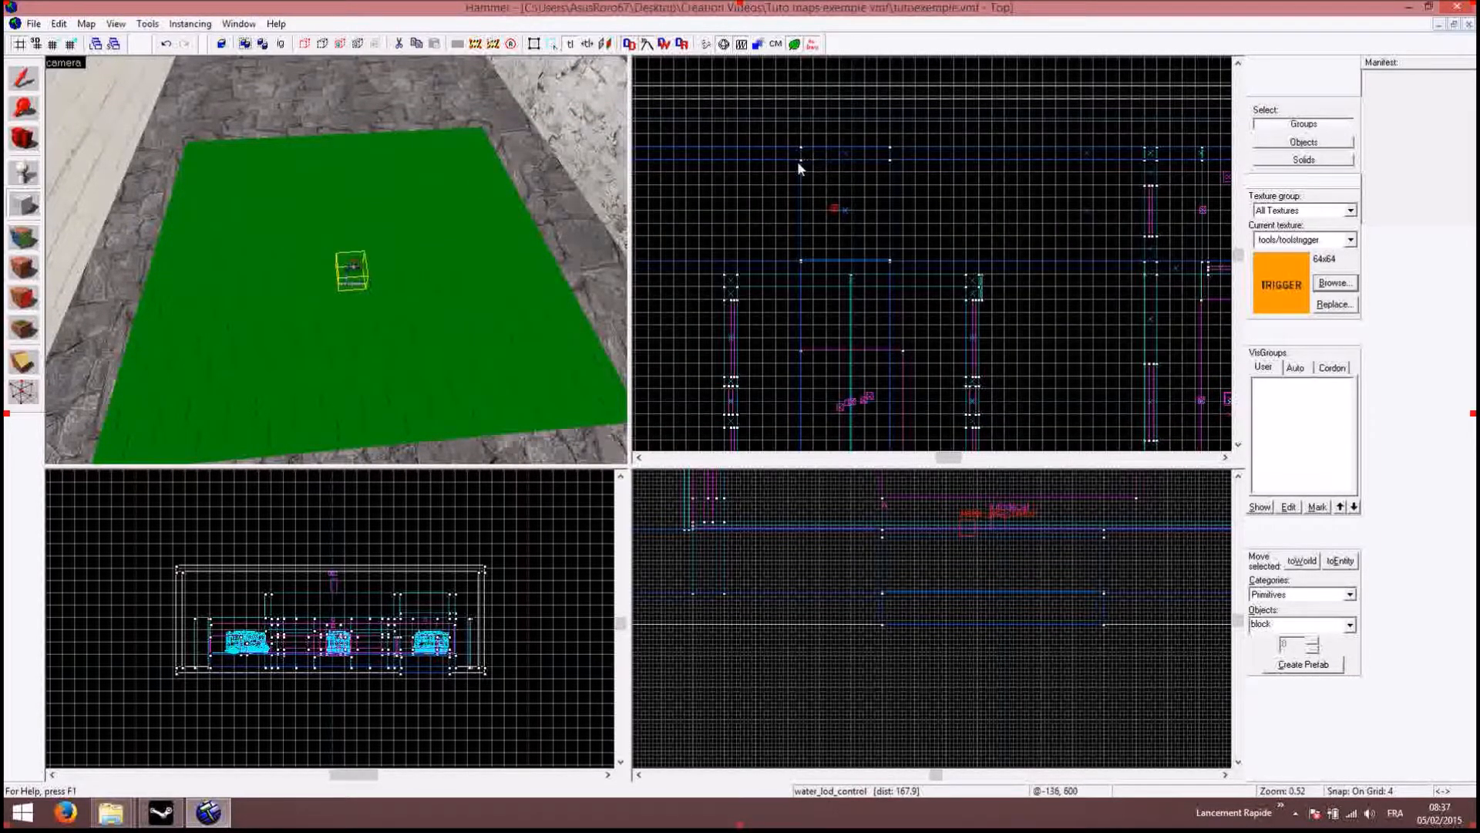
pyautogui.moveTo(801, 160); pyautogui.dragTo(893, 264)
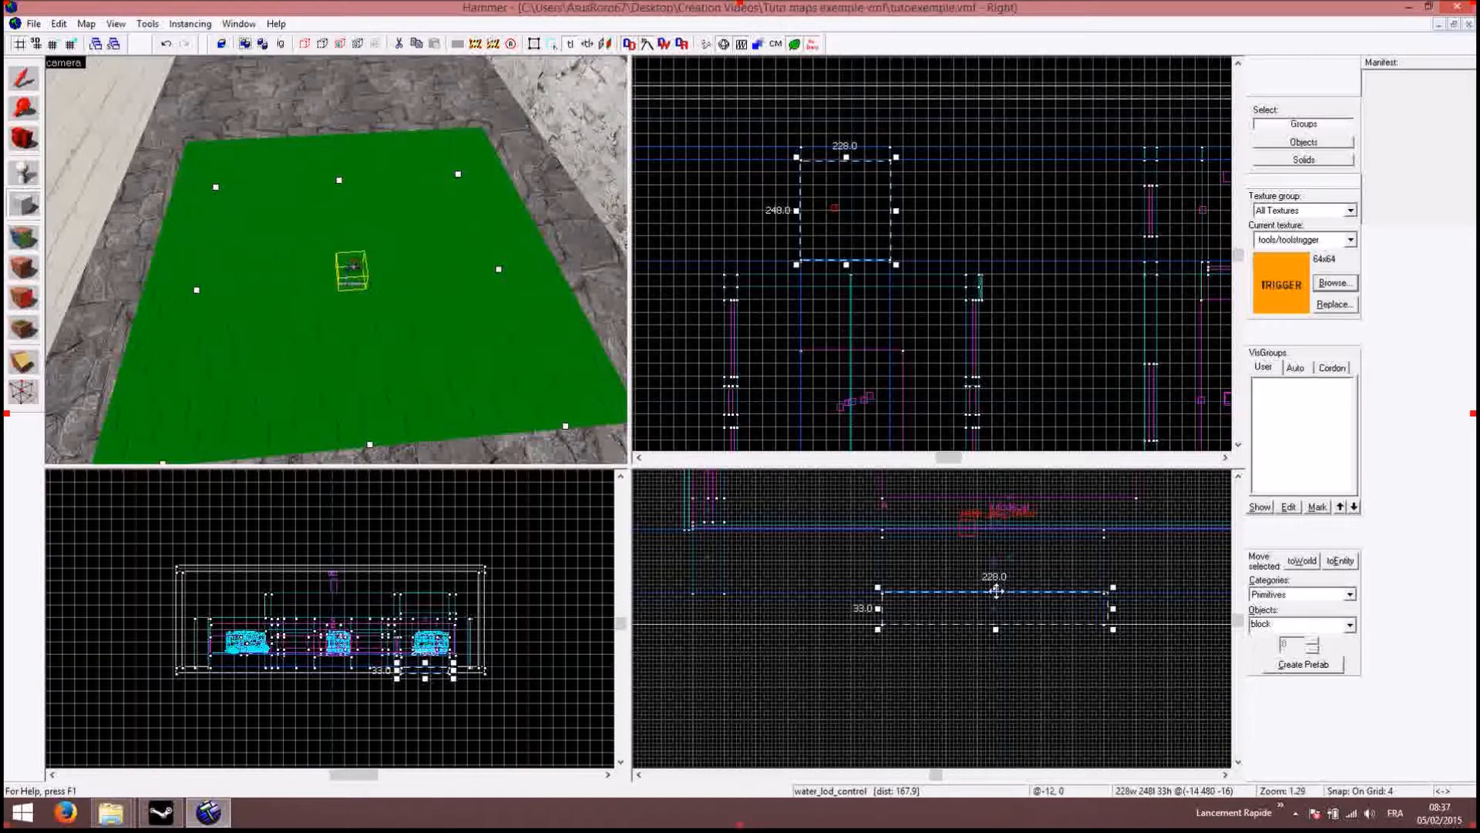
pyautogui.moveTo(997, 592); pyautogui.dragTo(983, 529)
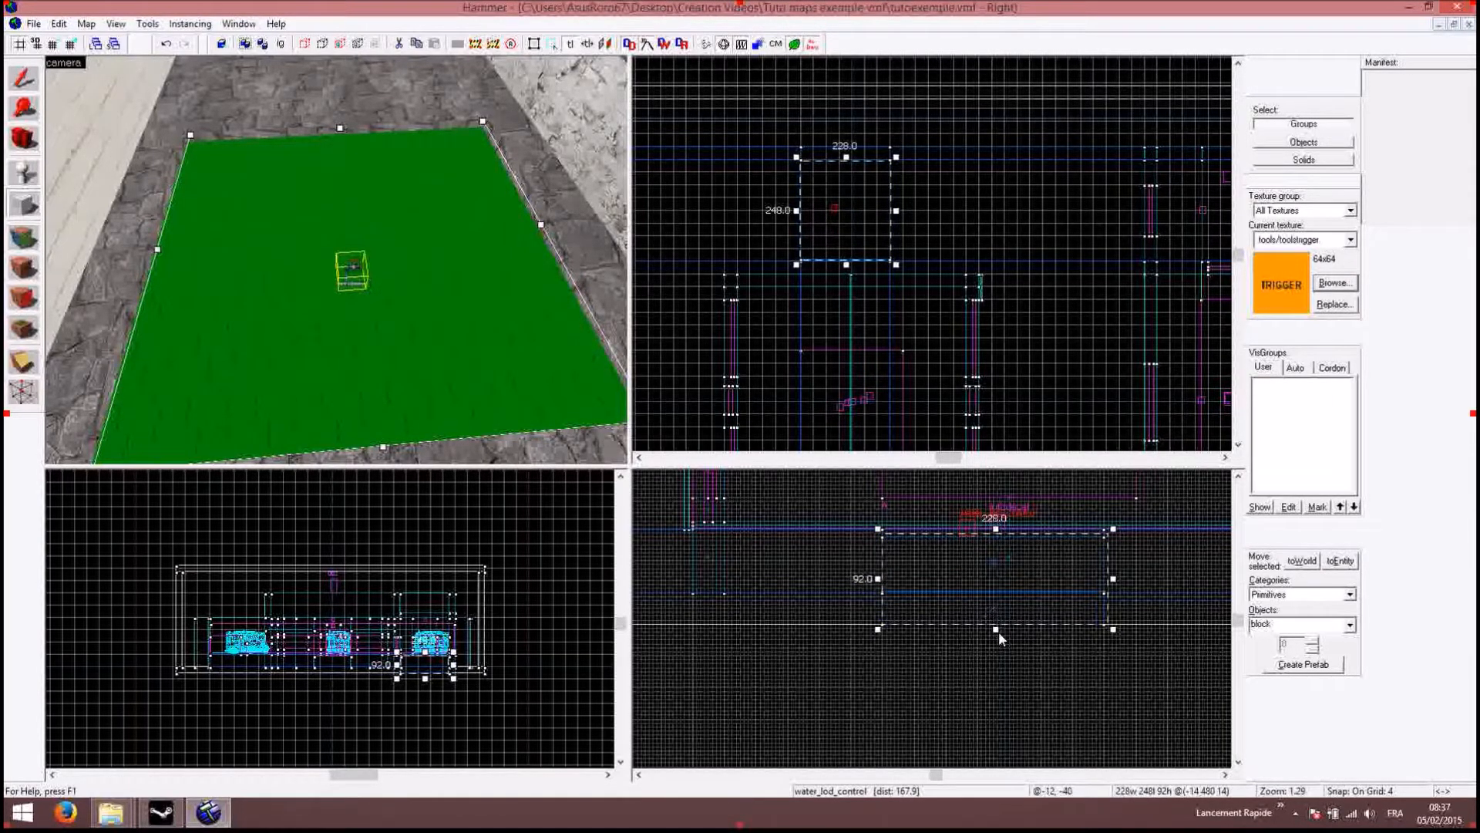
pyautogui.rightClick(979, 551)
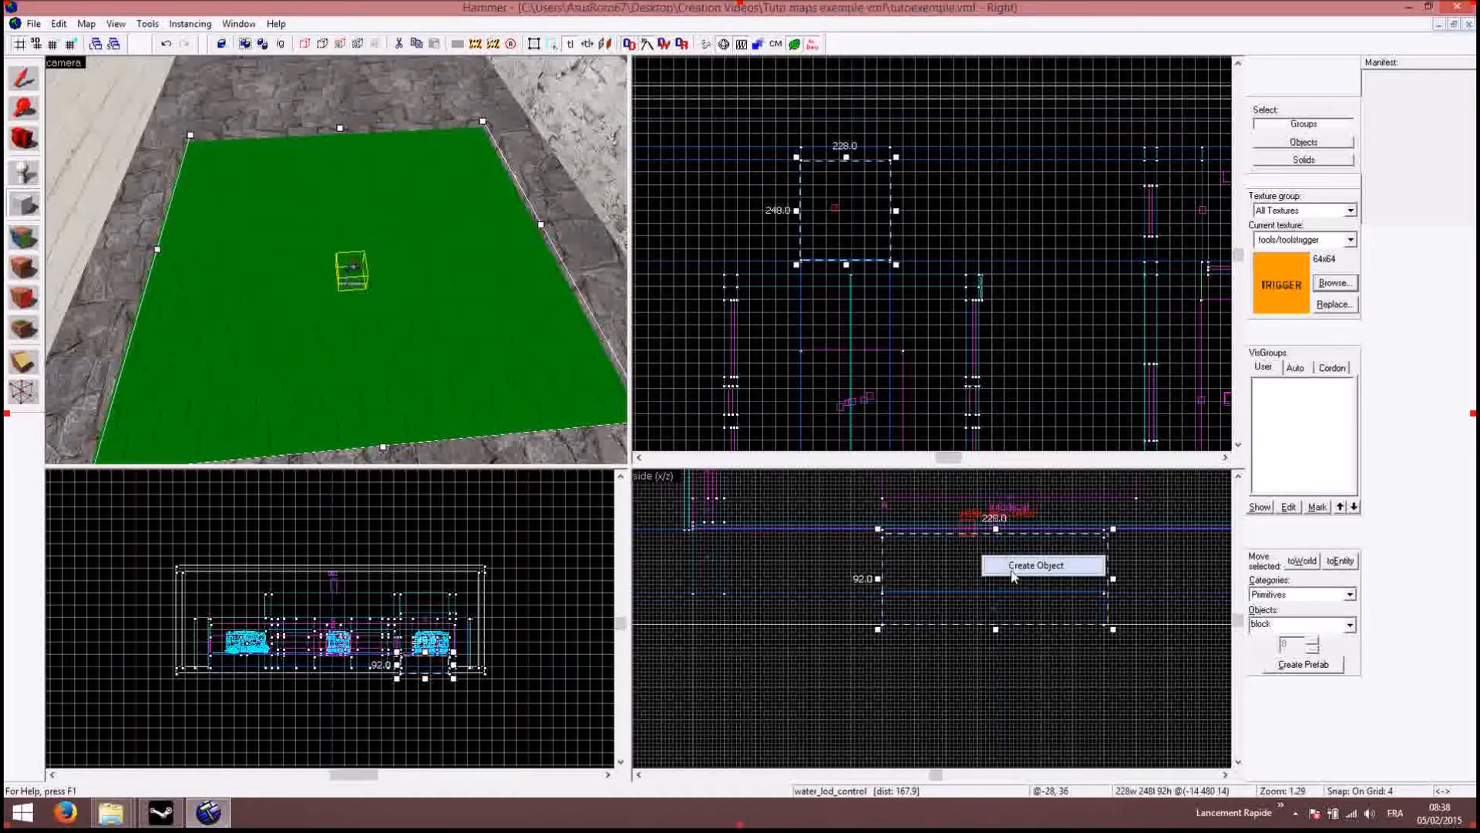
pyautogui.click(1045, 570)
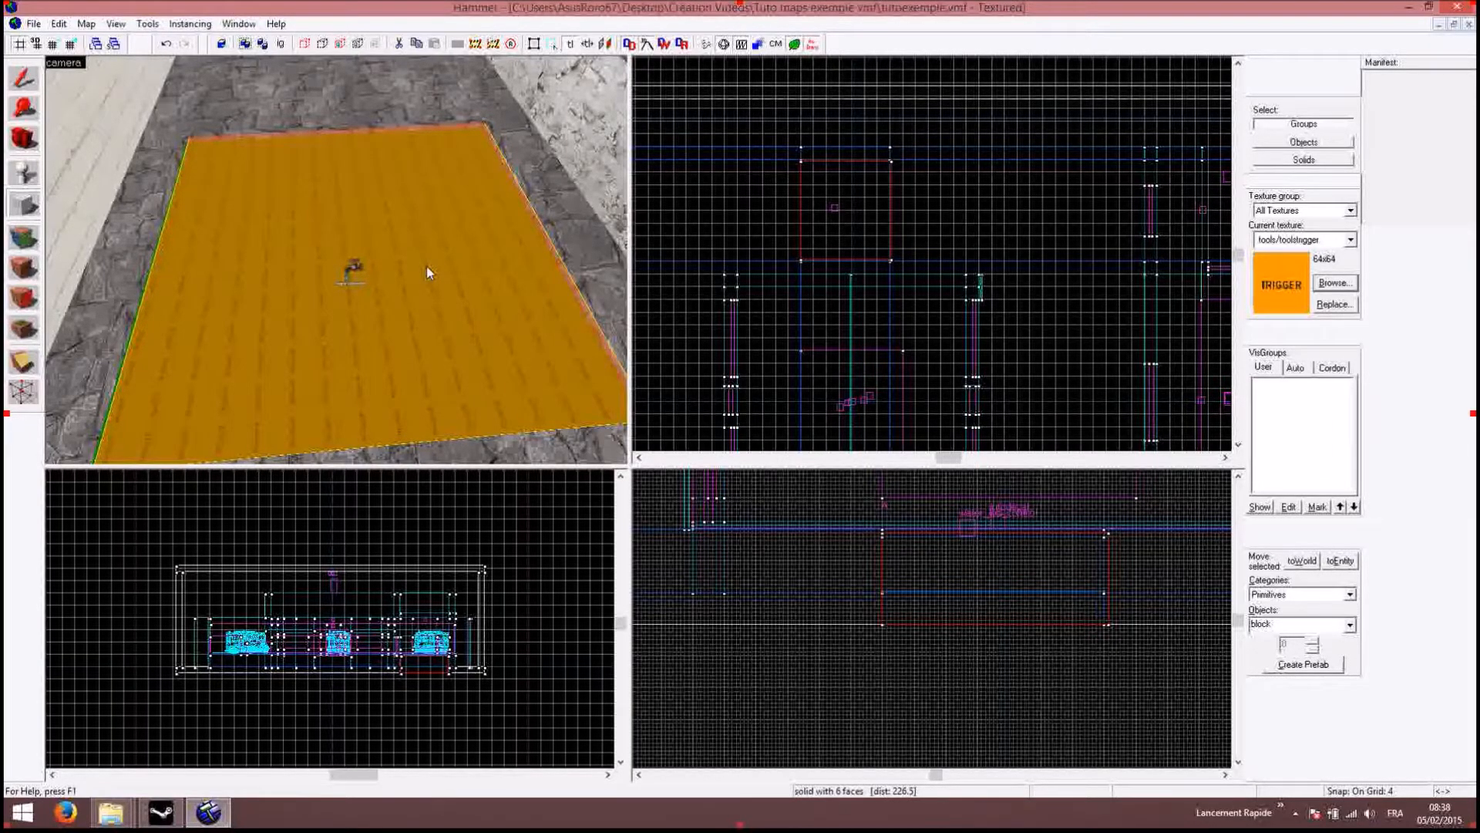
# Step: Turn the trigger block over the pit into a trigger_hurt entity
pyautogui.doubleClick(427, 269)
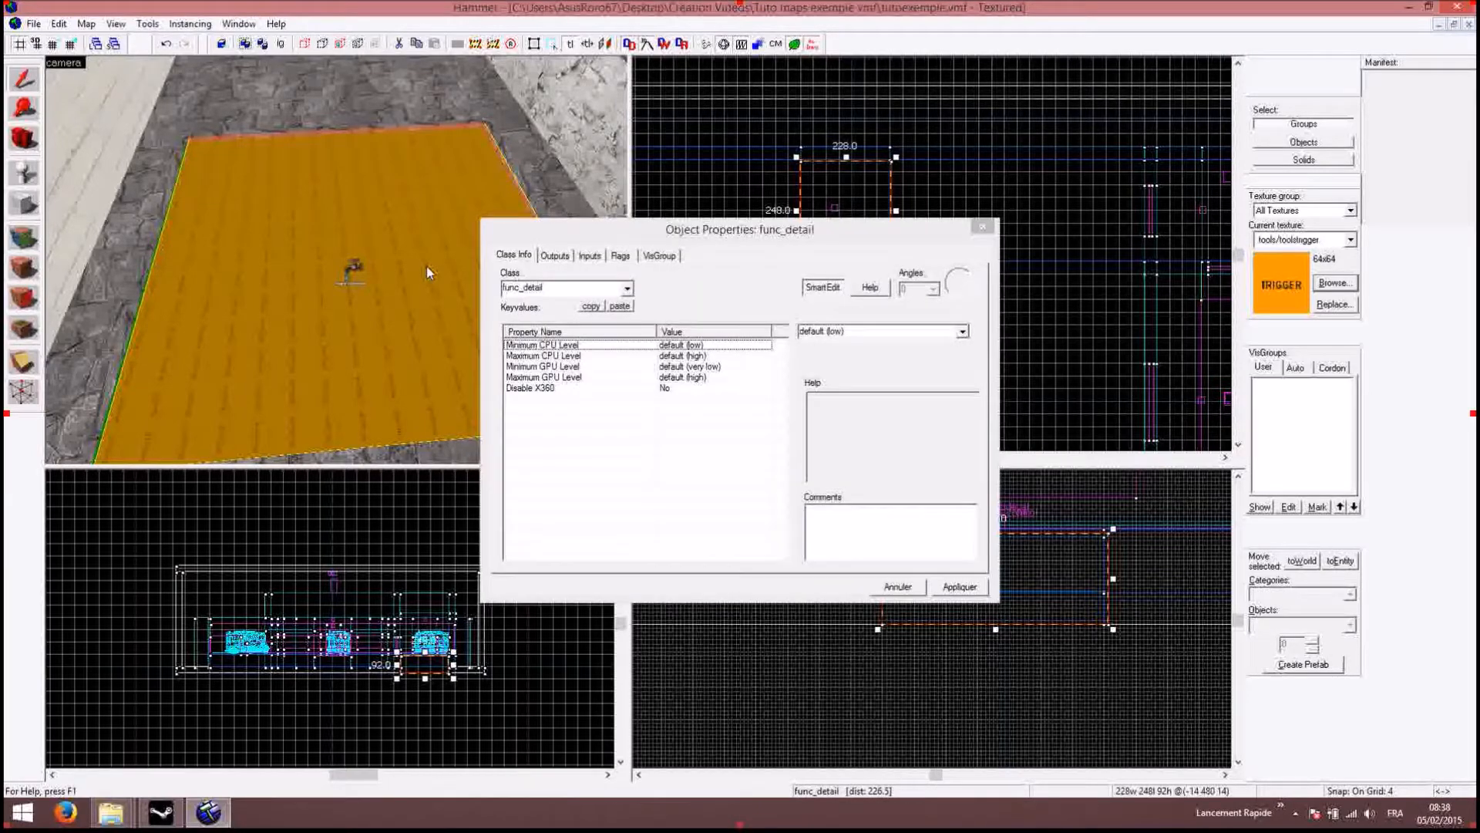
pyautogui.doubleClick(531, 289)
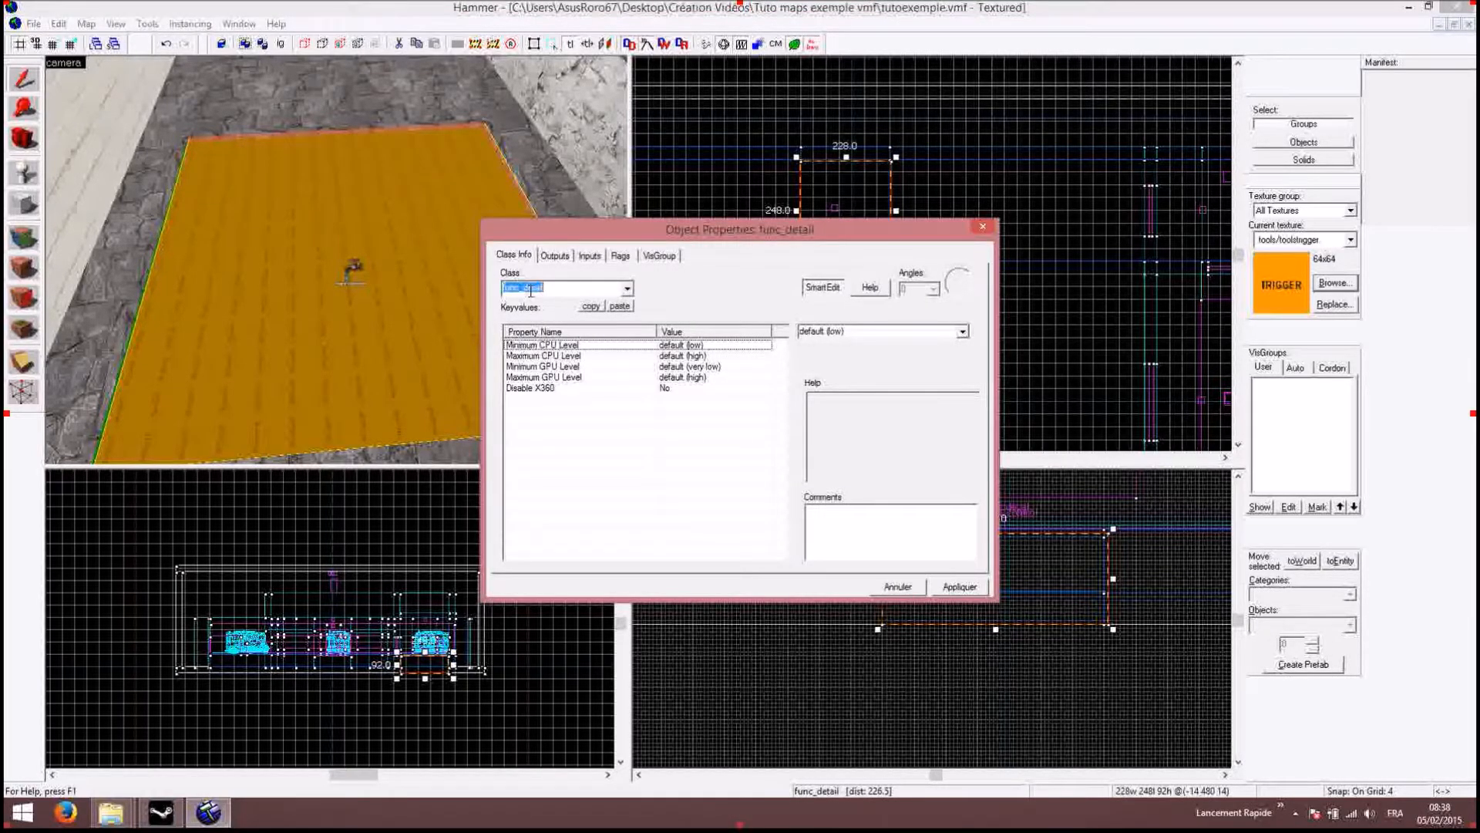
pyautogui.write('hurt')
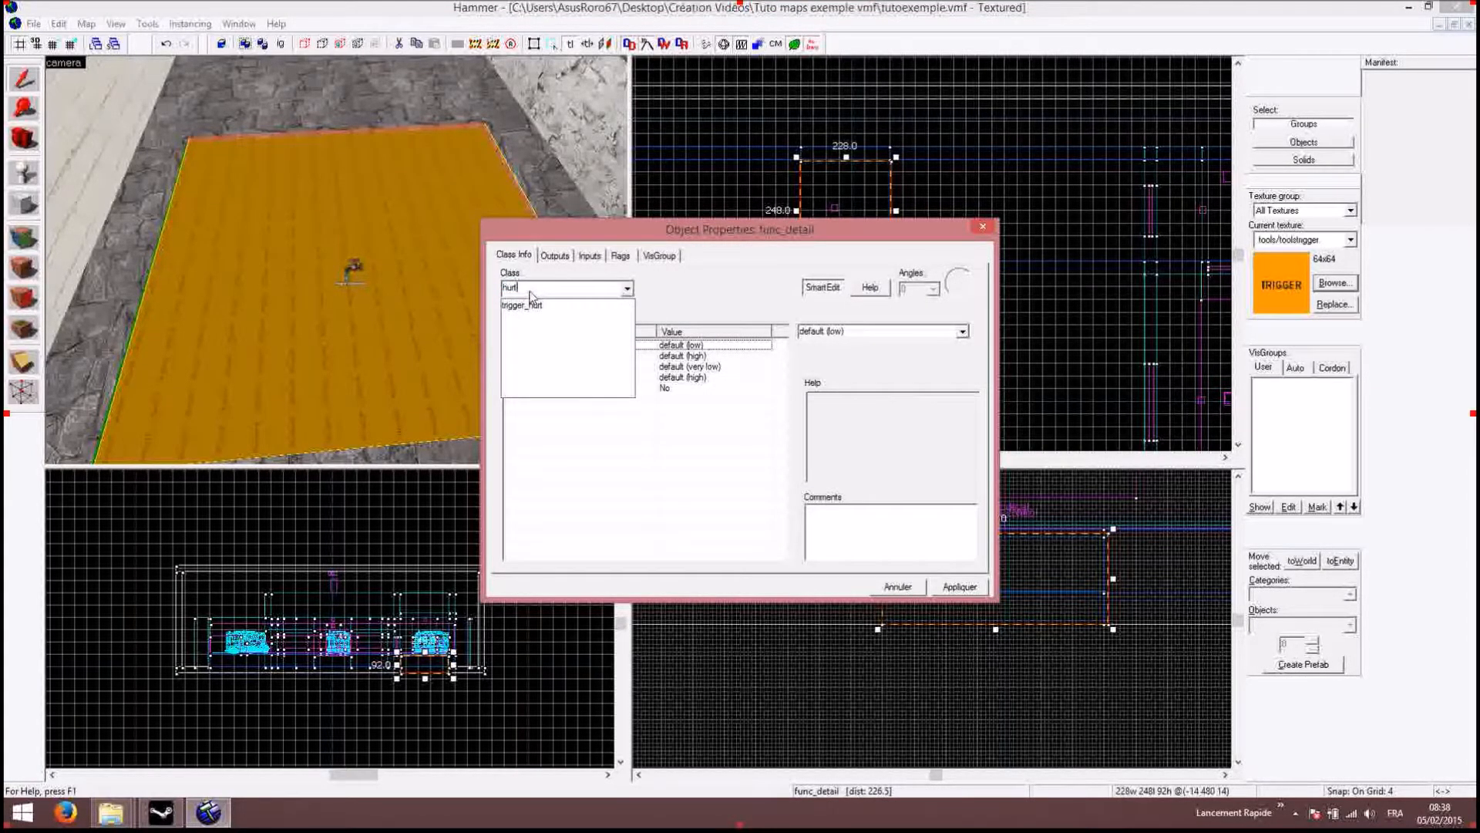
pyautogui.click(532, 305)
pyautogui.click(959, 586)
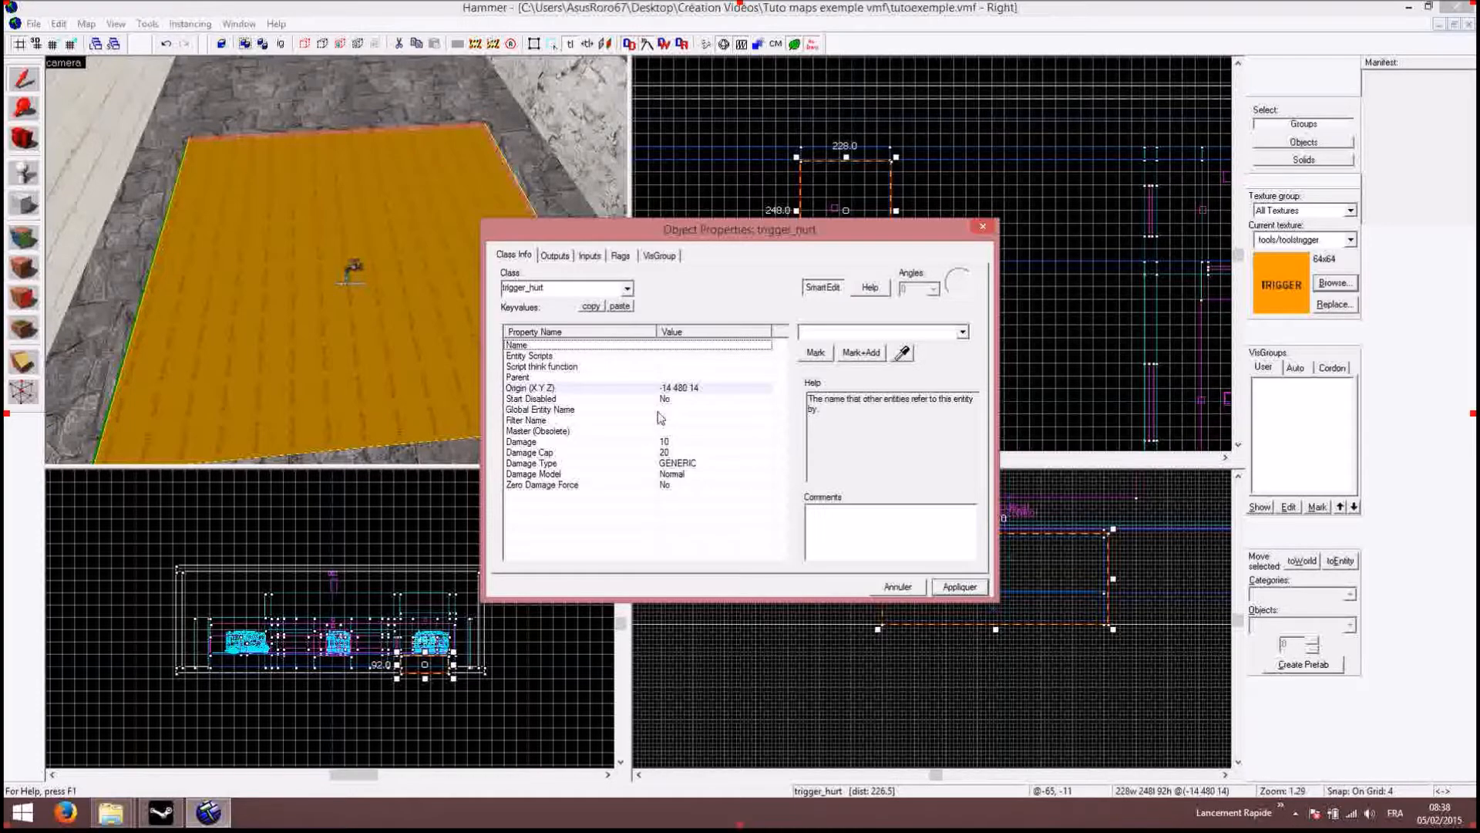
# Step: Set the trigger_hurt's Damage and Damage Cap to 1000
pyautogui.click(663, 444)
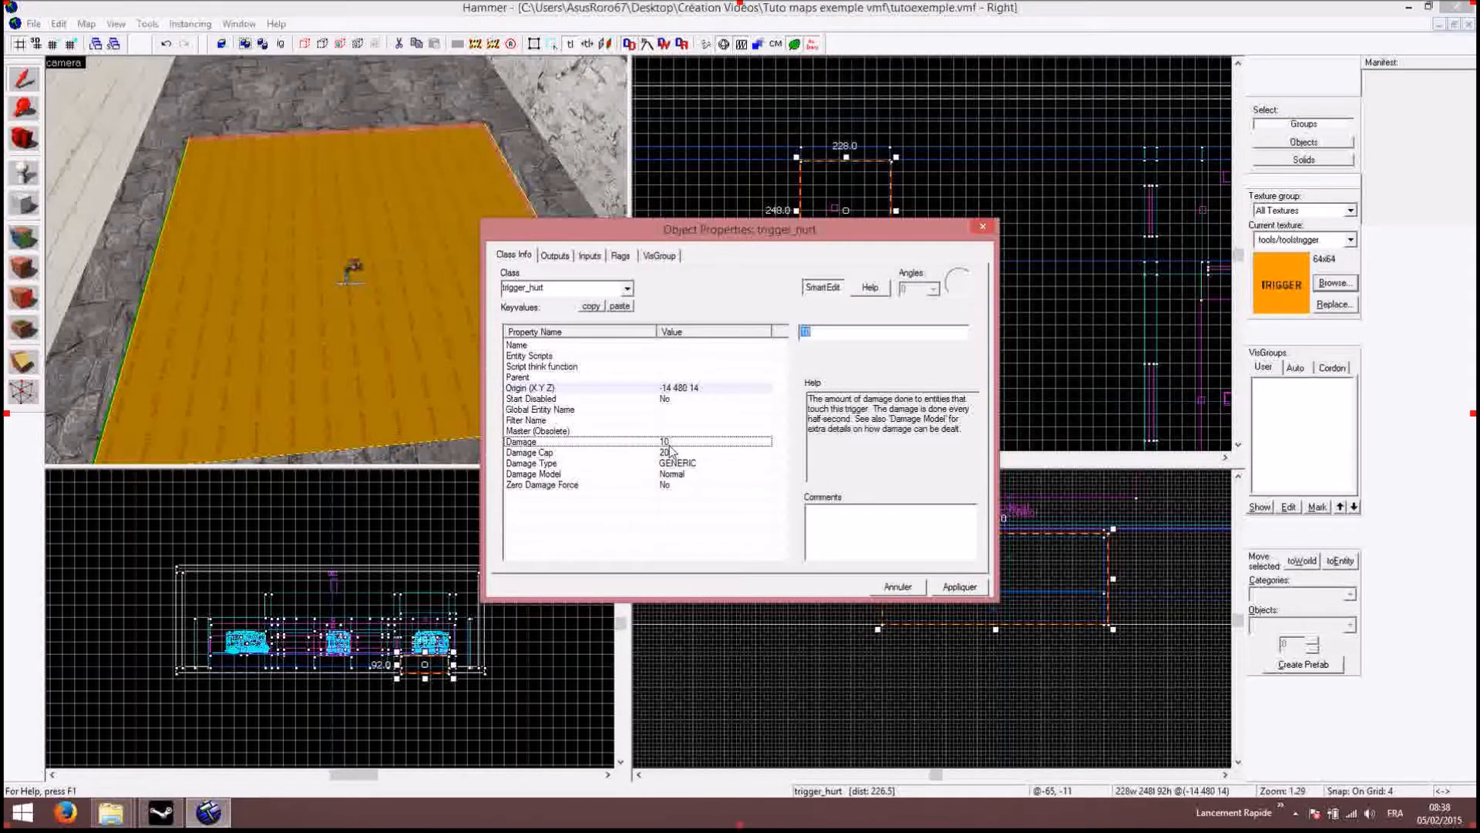
pyautogui.write('1000')
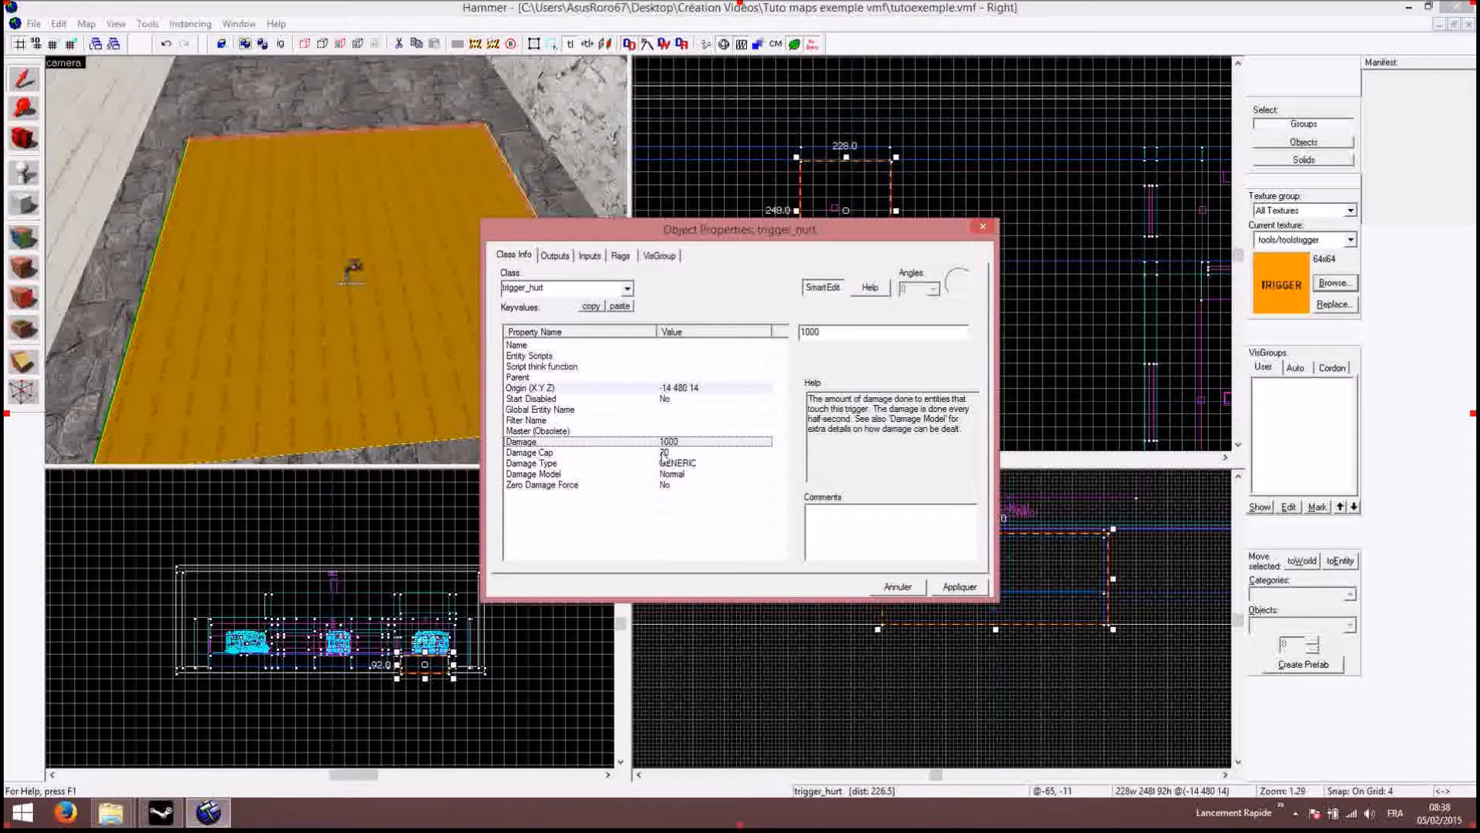
pyautogui.click(663, 454)
pyautogui.write('1000')
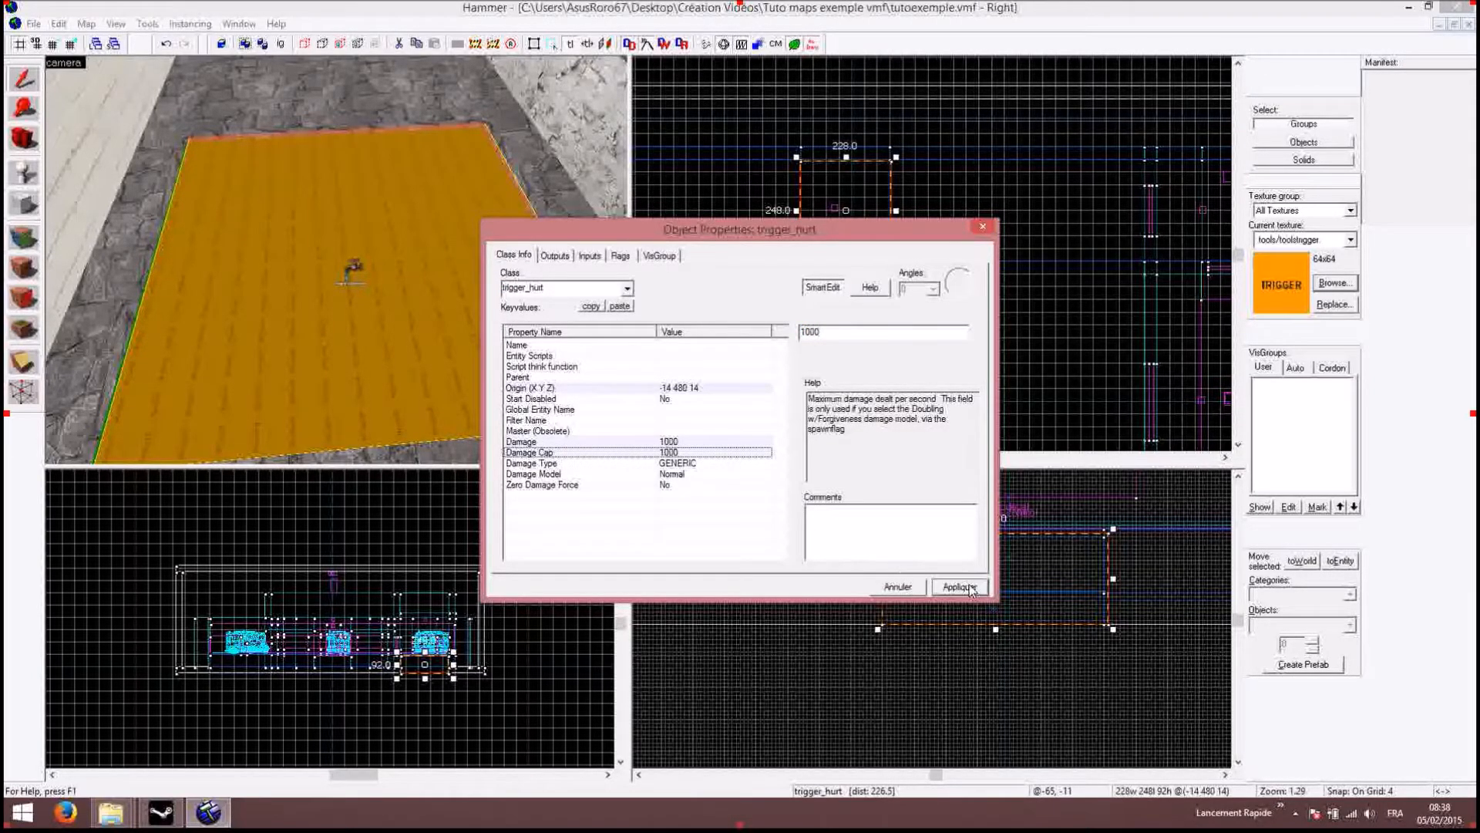
# Step: Check the trigger_hurt's outputs, inputs and flags, and apply its properties
pyautogui.click(556, 255)
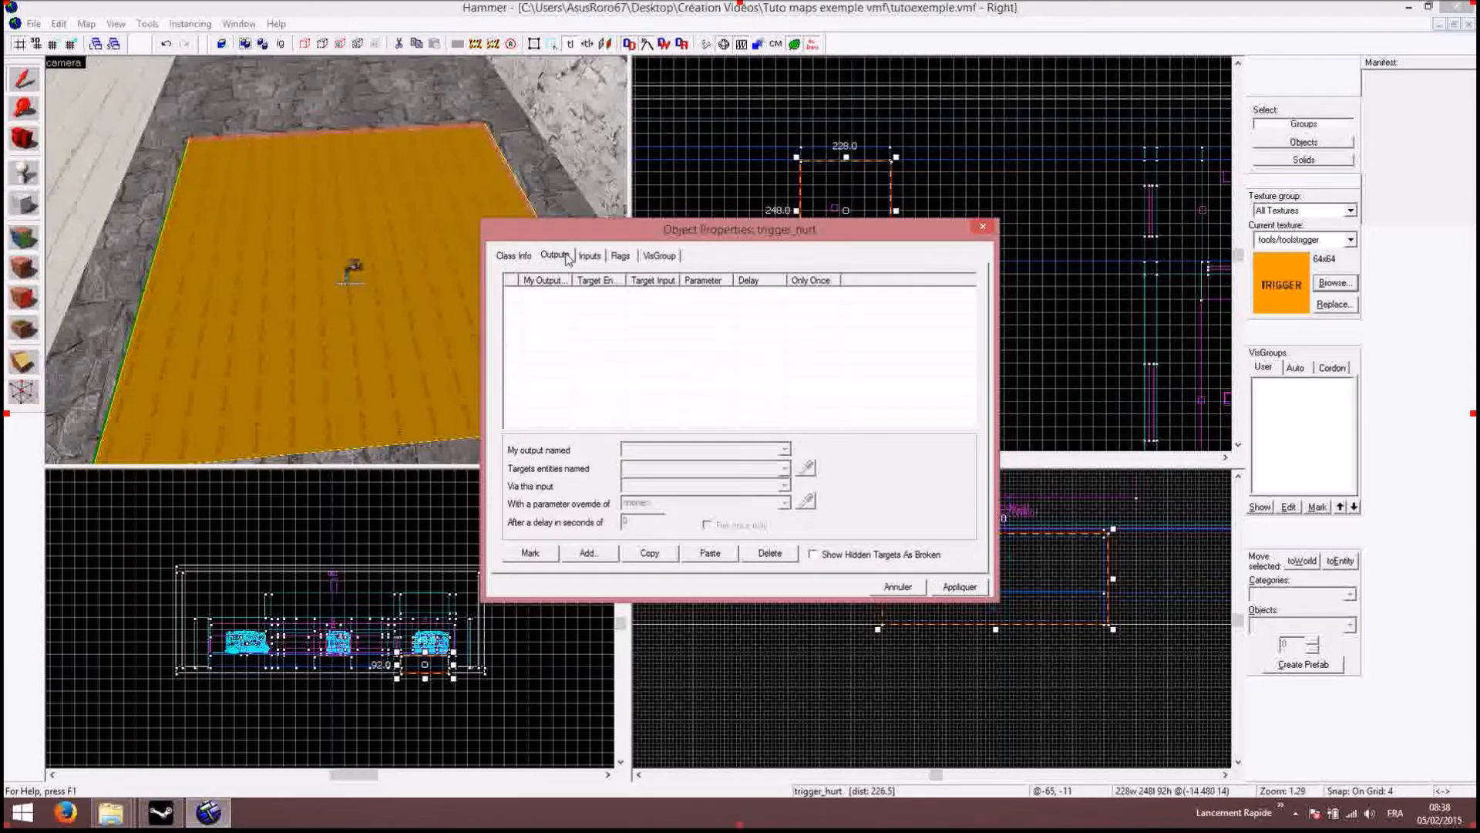
pyautogui.click(590, 255)
pyautogui.click(616, 256)
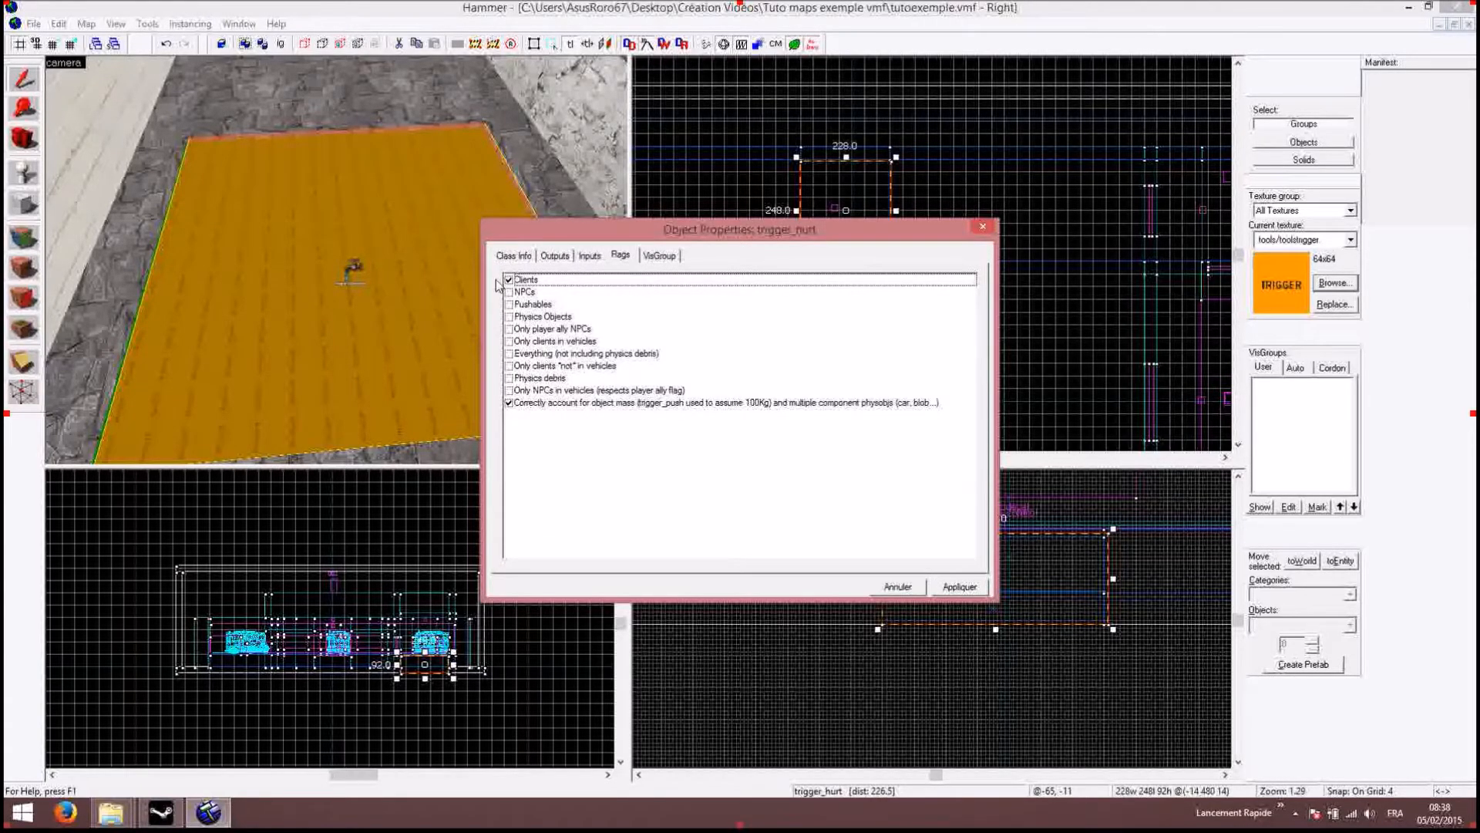
pyautogui.click(961, 588)
pyautogui.click(514, 255)
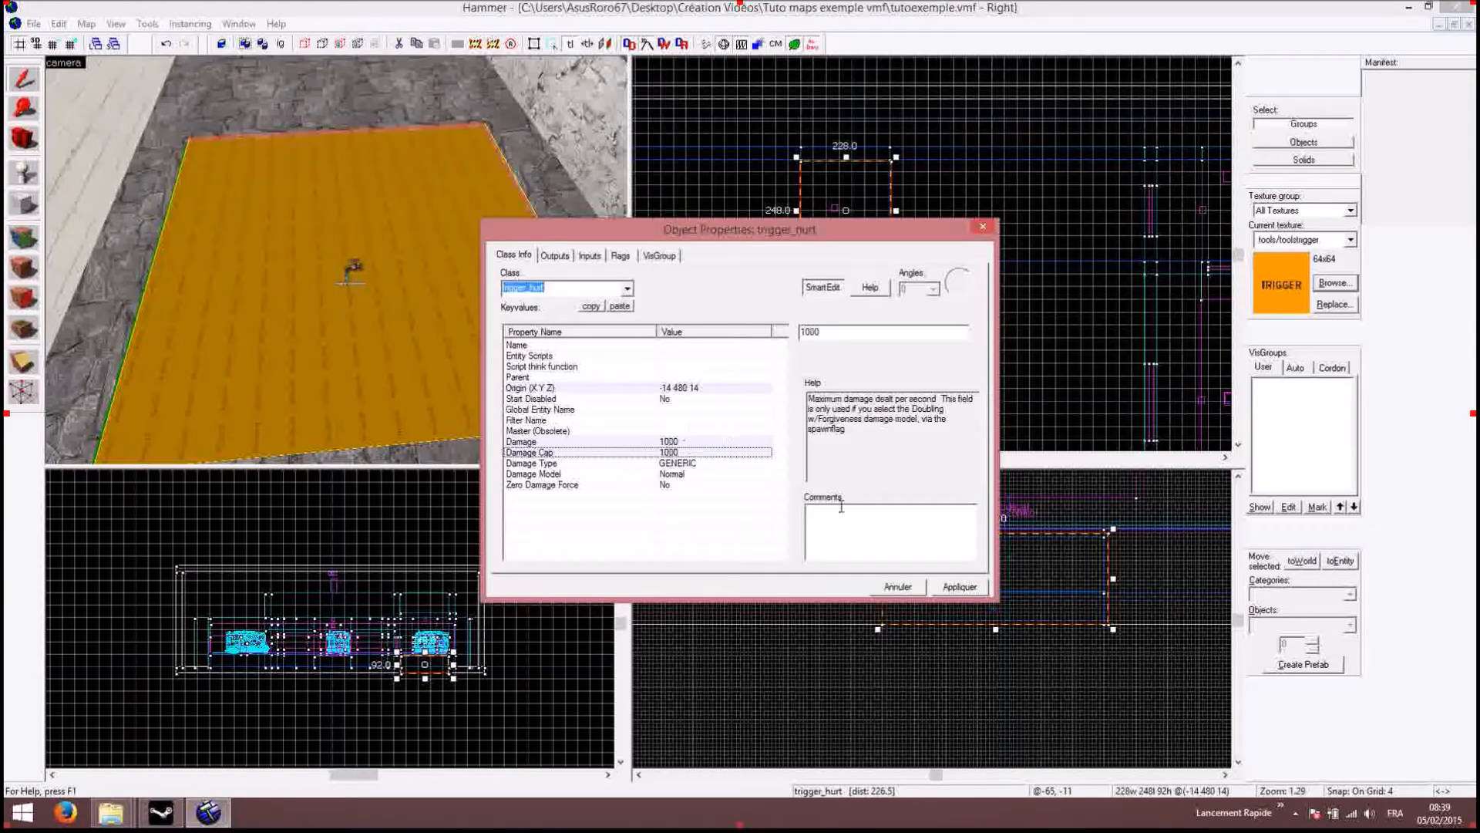
pyautogui.click(958, 587)
pyautogui.click(982, 226)
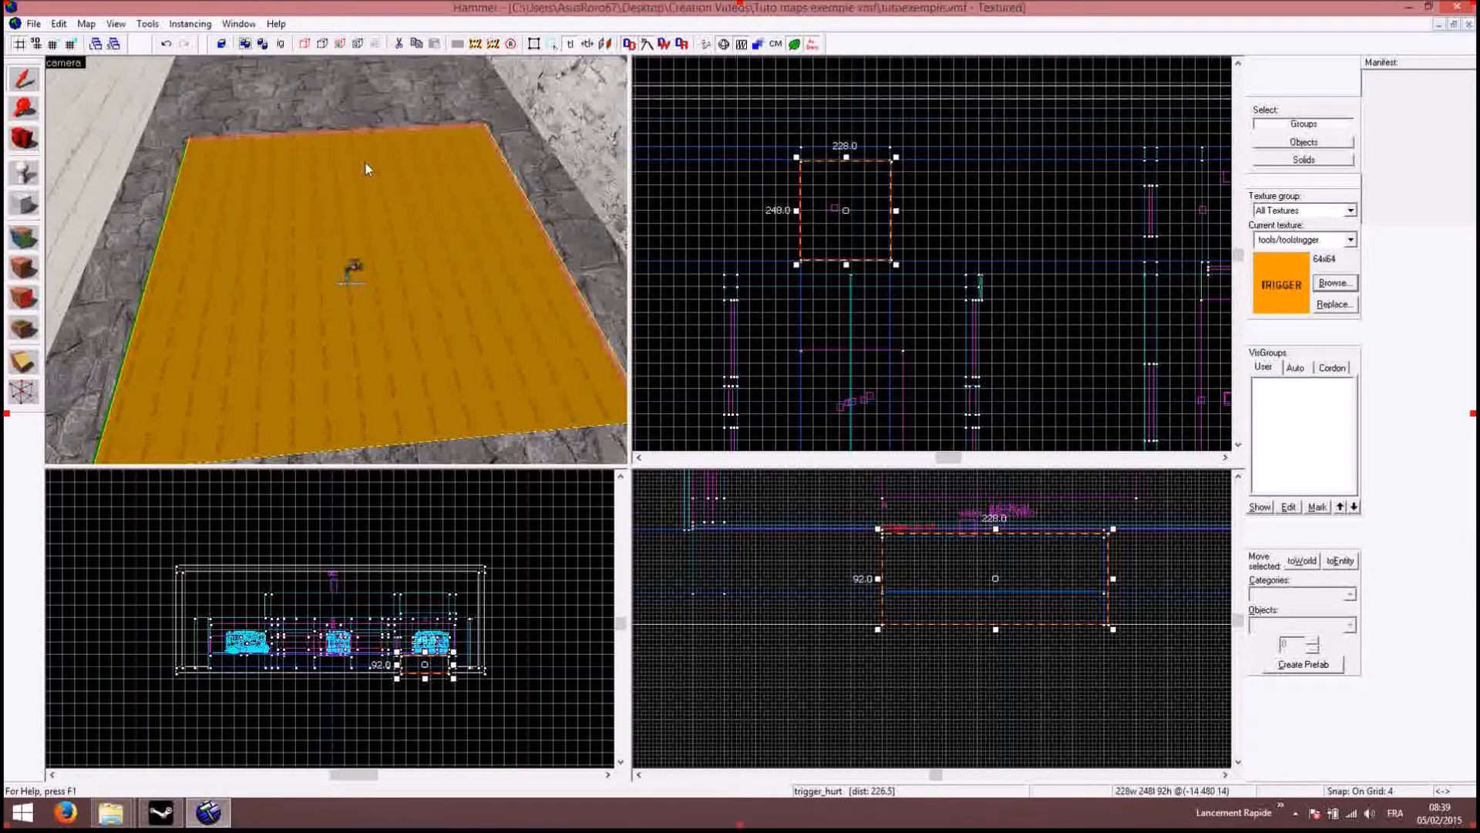
# Step: Examine the surroundings of the house and the open ground beyond it in the 3D view
pyautogui.moveTo(376, 100); pyautogui.dragTo(373, 103)
pyautogui.scroll(2, 373, 102)
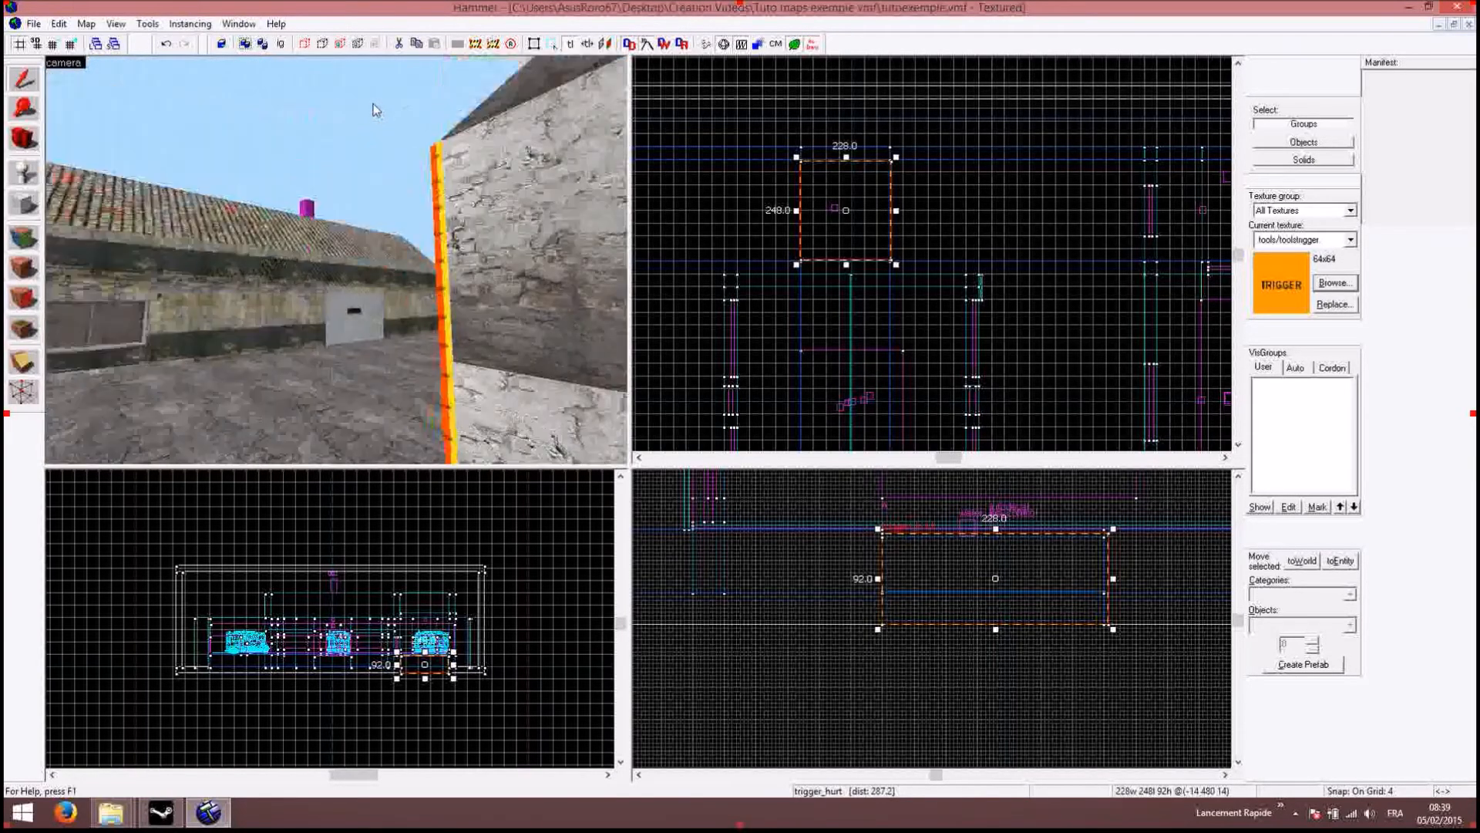
pyautogui.press('w')
pyautogui.press('Up')
pyautogui.press('Down')
pyautogui.press('w')
pyautogui.press('Left')
pyautogui.press('w')
pyautogui.press('Right')
pyautogui.press('s')
pyautogui.press('s')
pyautogui.press('Right')
pyautogui.press('Right')
pyautogui.press('w')
pyautogui.press('Up')
pyautogui.press('w')
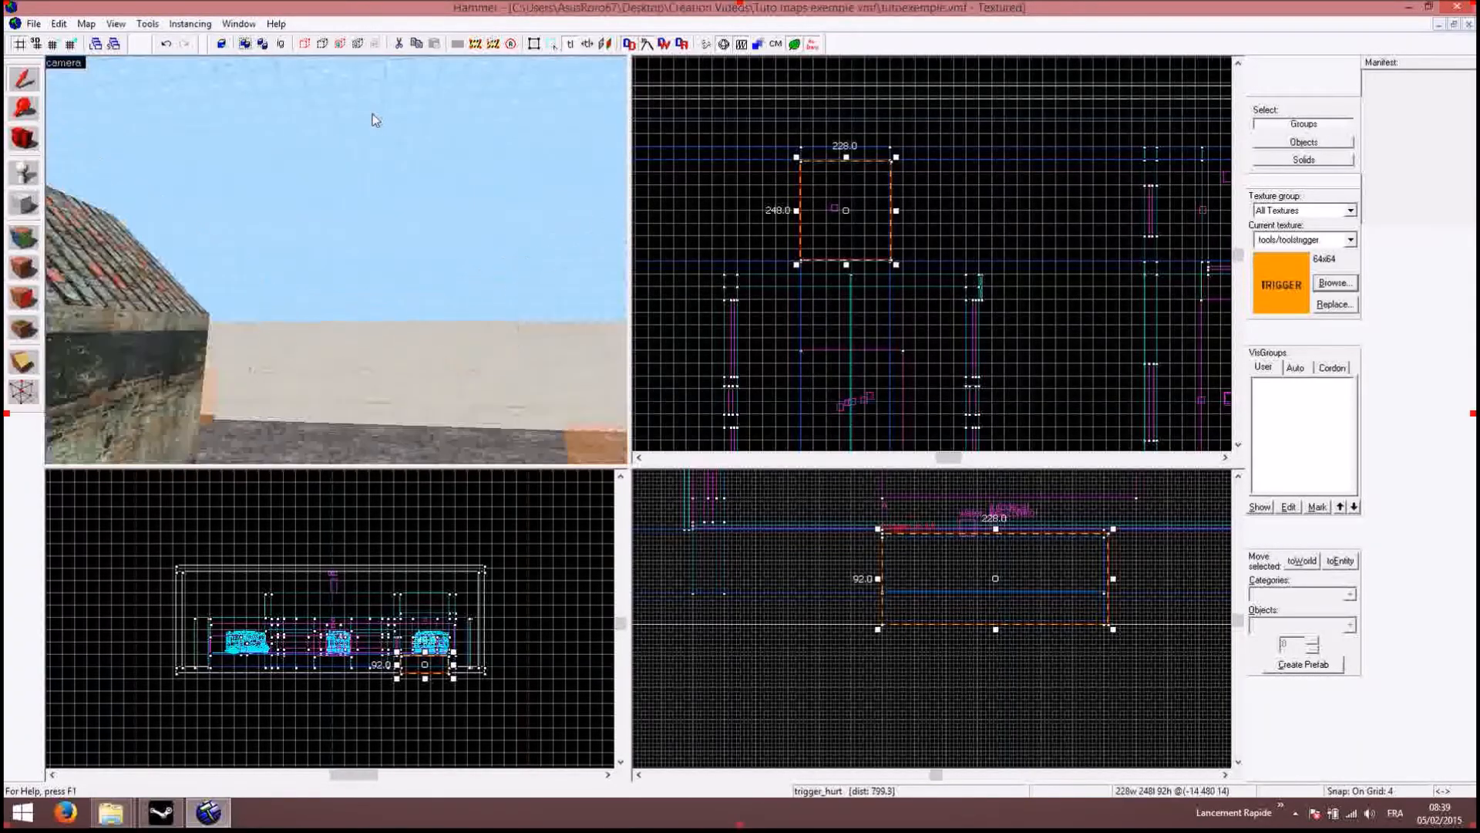
pyautogui.press('Down')
pyautogui.press('w')
pyautogui.press('Right')
pyautogui.press('d')
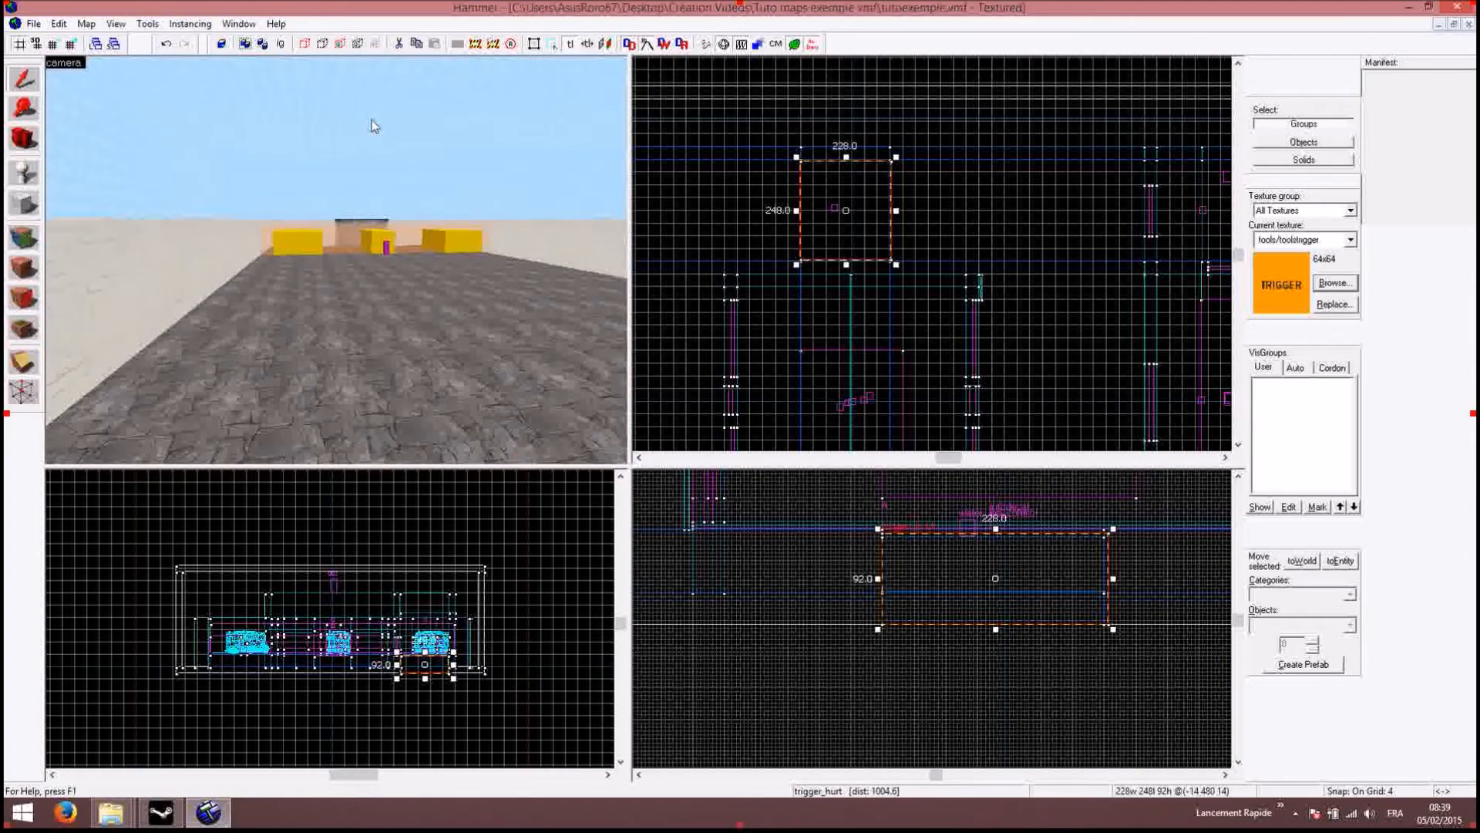